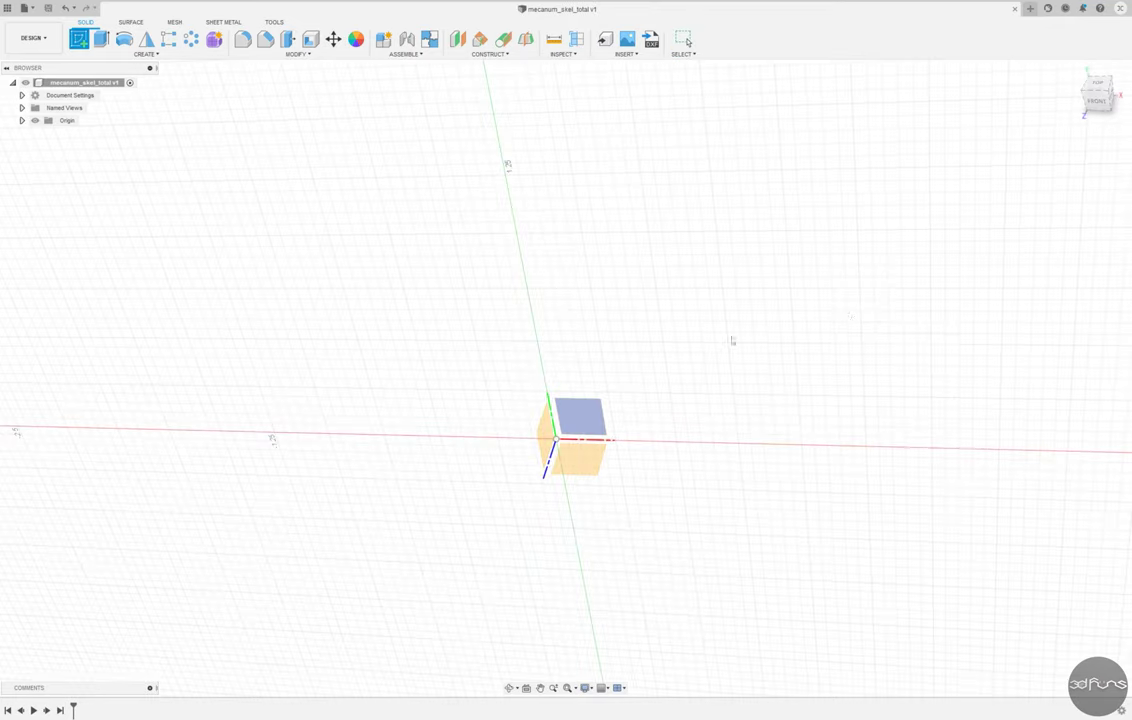
Step: Start a sketch on the ground plane and draw a rectangle centred on the origin
{"action": "left_click", "coordinate": [575, 458]}
{"action": "key", "text": "r"}
{"action": "left_click", "coordinate": [420, 177]}
{"action": "left_click", "coordinate": [609, 516]}
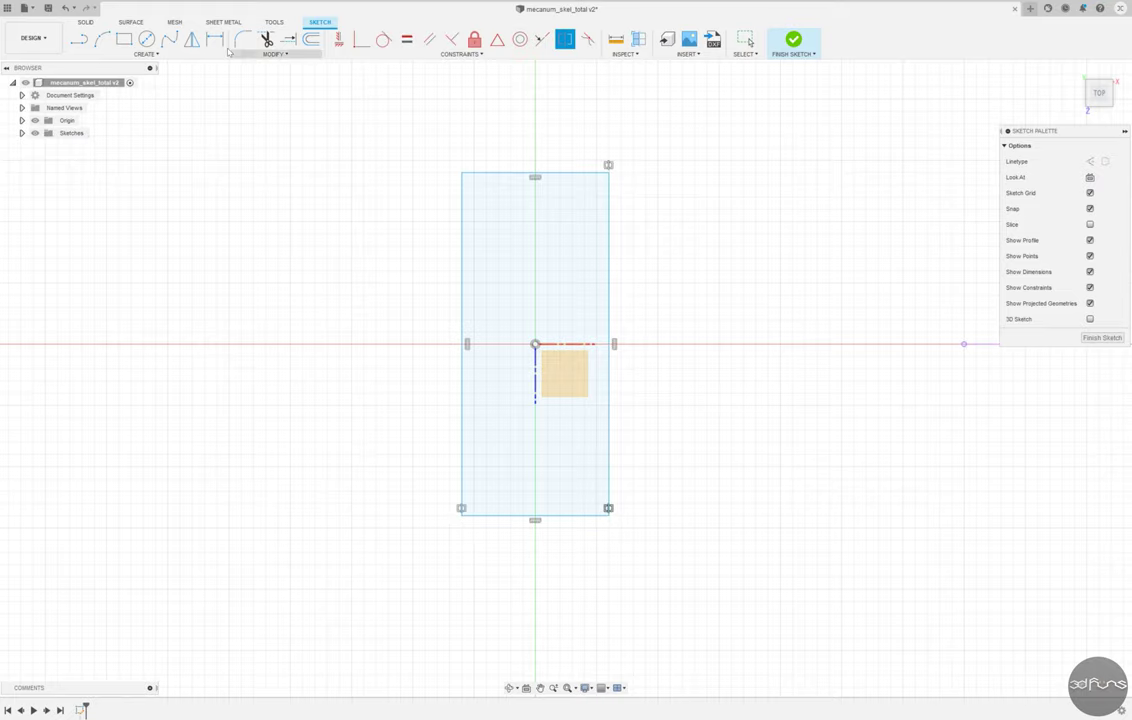
Step: Dimension the rectangle 47 by 115 and finish the sketch
{"action": "left_click", "coordinate": [513, 516]}
{"action": "left_click", "coordinate": [488, 528]}
{"action": "type", "text": "400"}
{"action": "key", "text": "Return"}
{"action": "scroll", "coordinate": [490, 435], "scroll_direction": "down", "scroll_amount": 2}
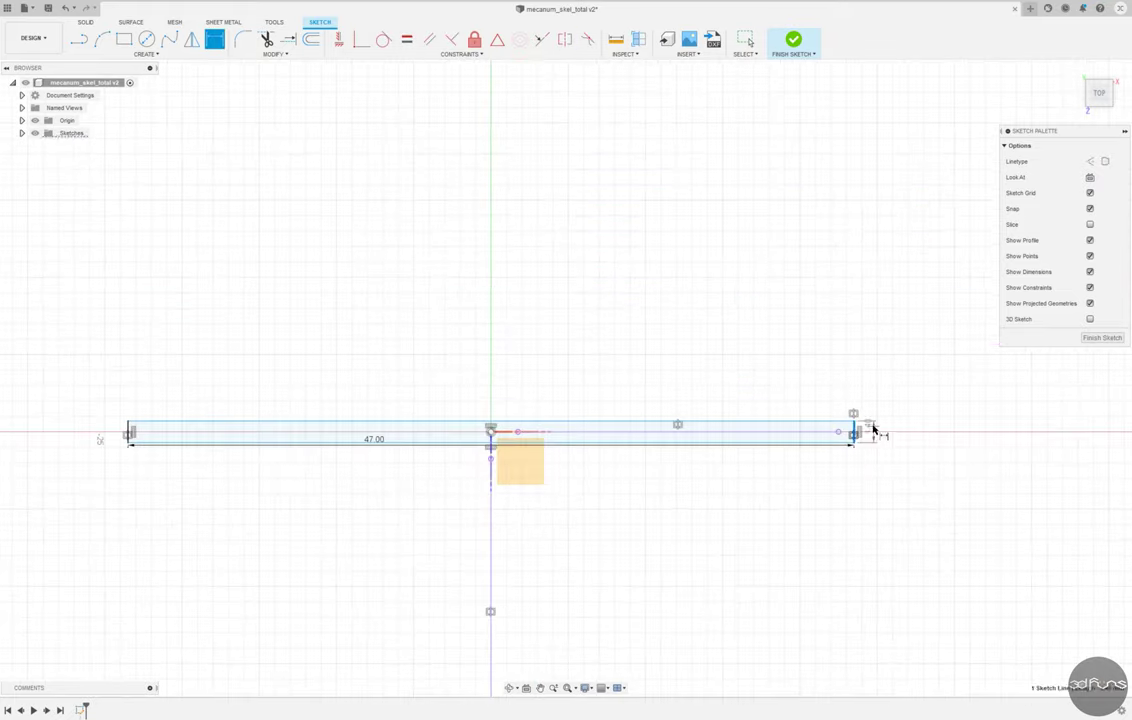
{"action": "left_click", "coordinate": [859, 431]}
{"action": "scroll", "coordinate": [700, 340], "scroll_direction": "down", "scroll_amount": 5}
{"action": "scroll", "coordinate": [600, 266], "scroll_direction": "up", "scroll_amount": 2}
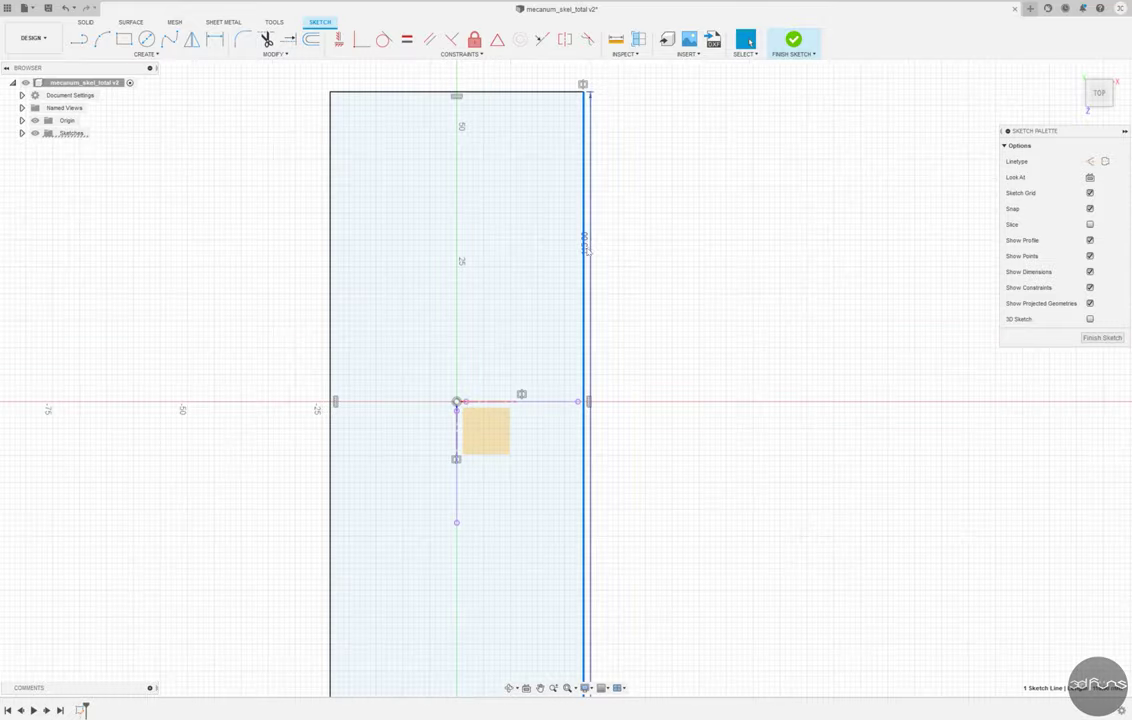
{"action": "scroll", "coordinate": [580, 400], "scroll_direction": "up", "scroll_amount": 2}
{"action": "scroll", "coordinate": [560, 550], "scroll_direction": "down", "scroll_amount": 3}
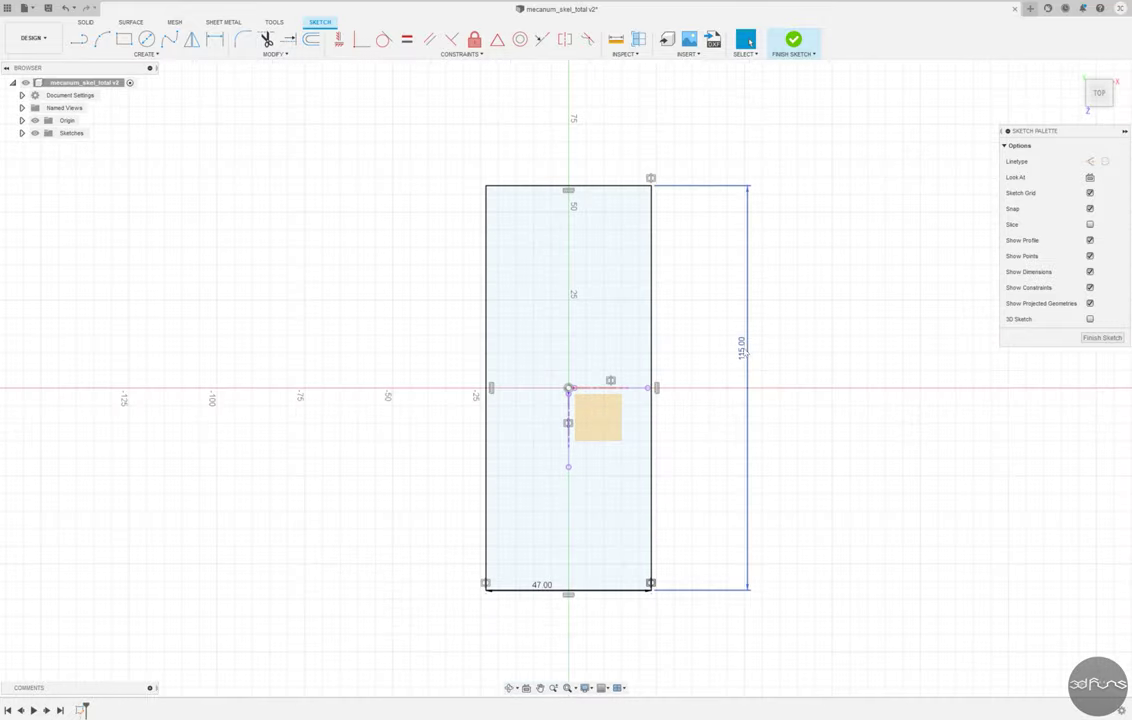
{"action": "left_click", "coordinate": [806, 54]}
{"action": "middle_click_drag", "start_coordinate": [296, 160], "coordinate": [475, 313], "text": "shift"}
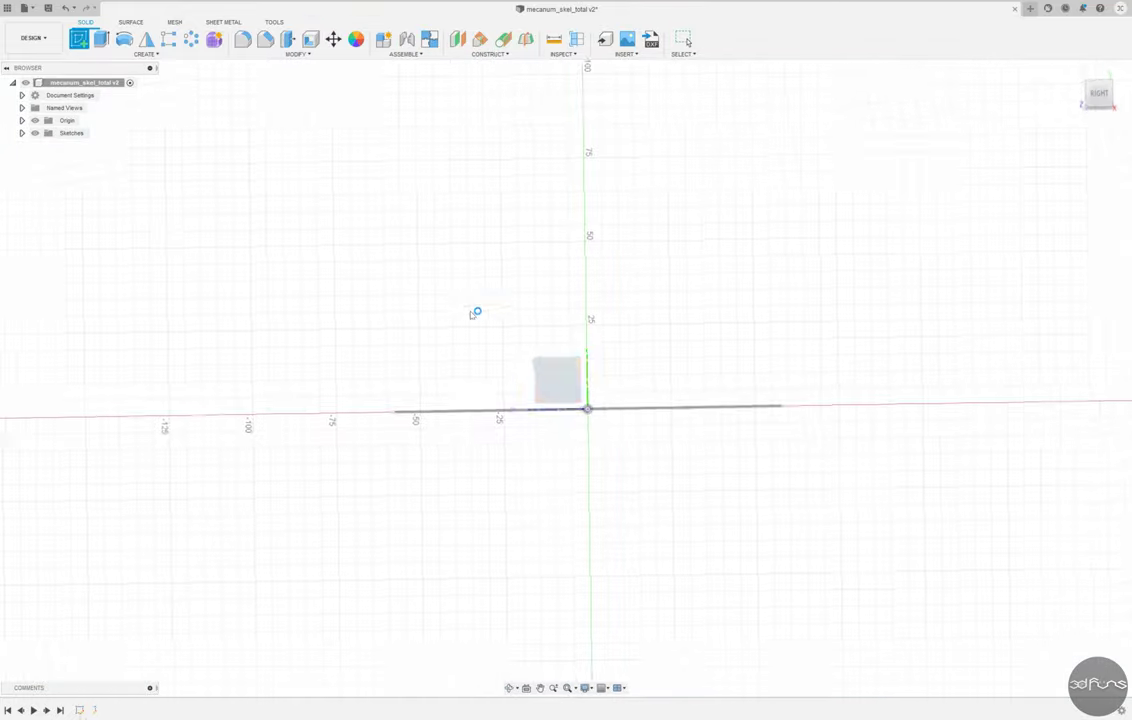
Step: Draw a rectangle on the side plane and centre it on the vertical axis with a Midpoint constraint
{"action": "key", "text": "r"}
{"action": "left_click", "coordinate": [420, 414]}
{"action": "left_click", "coordinate": [403, 416]}
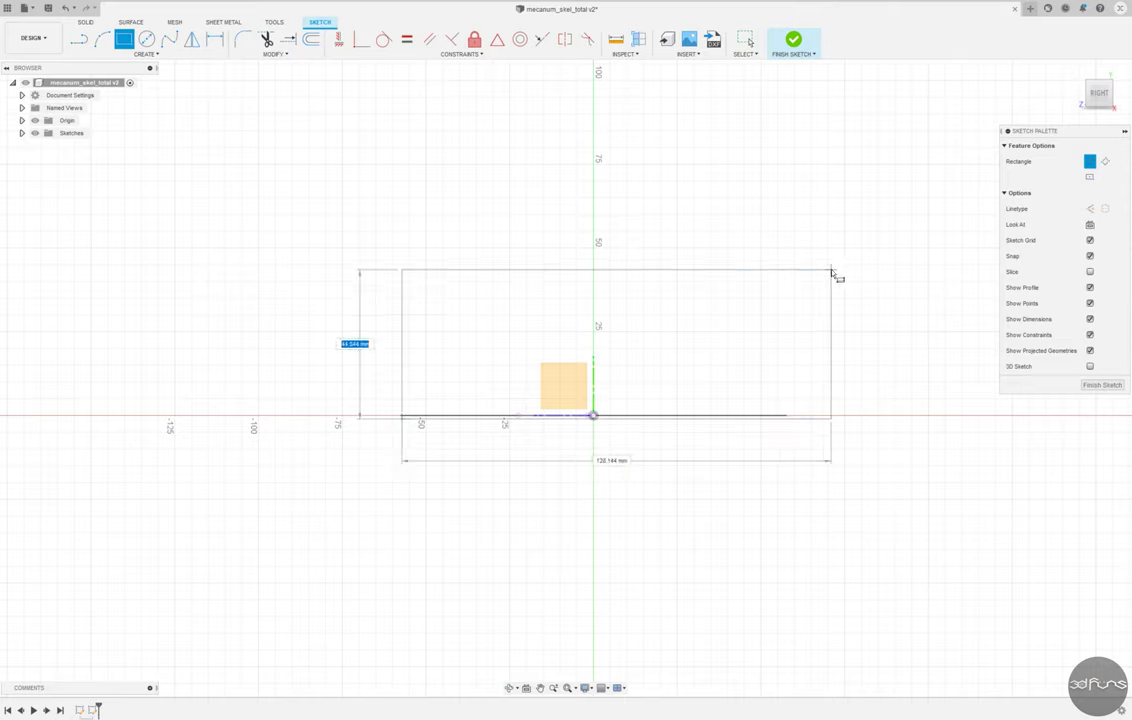
{"action": "left_click", "coordinate": [828, 265]}
{"action": "key", "text": "Escape"}
{"action": "left_click", "coordinate": [594, 402]}
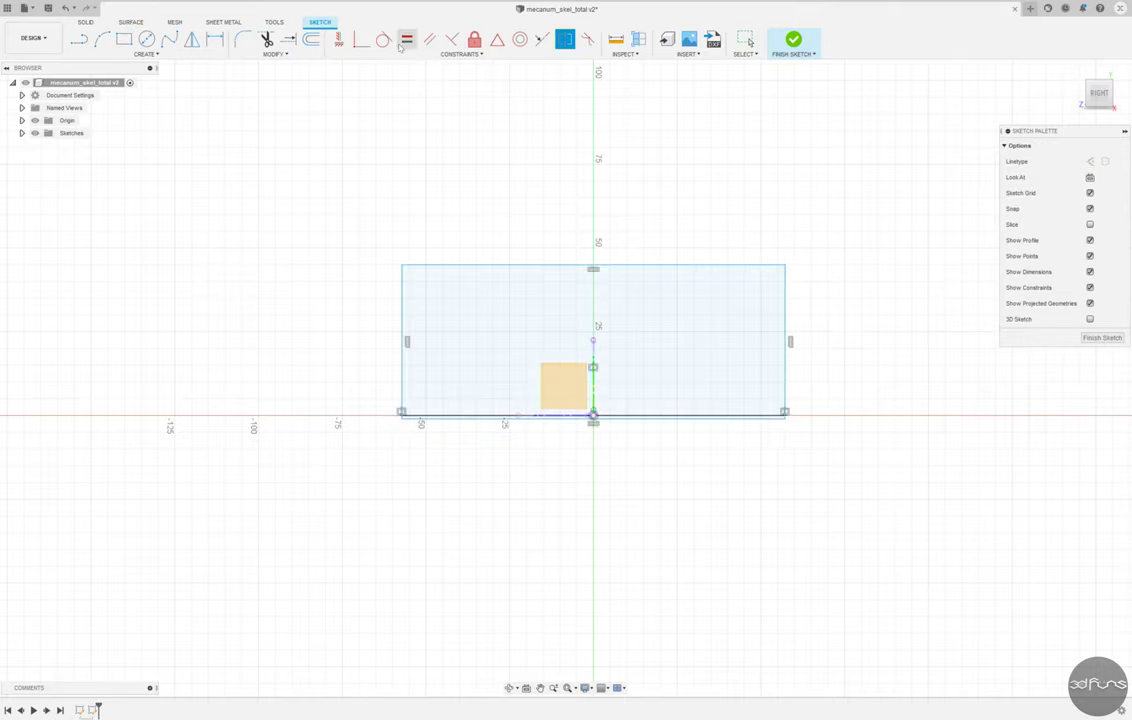
{"action": "key", "text": "Escape"}
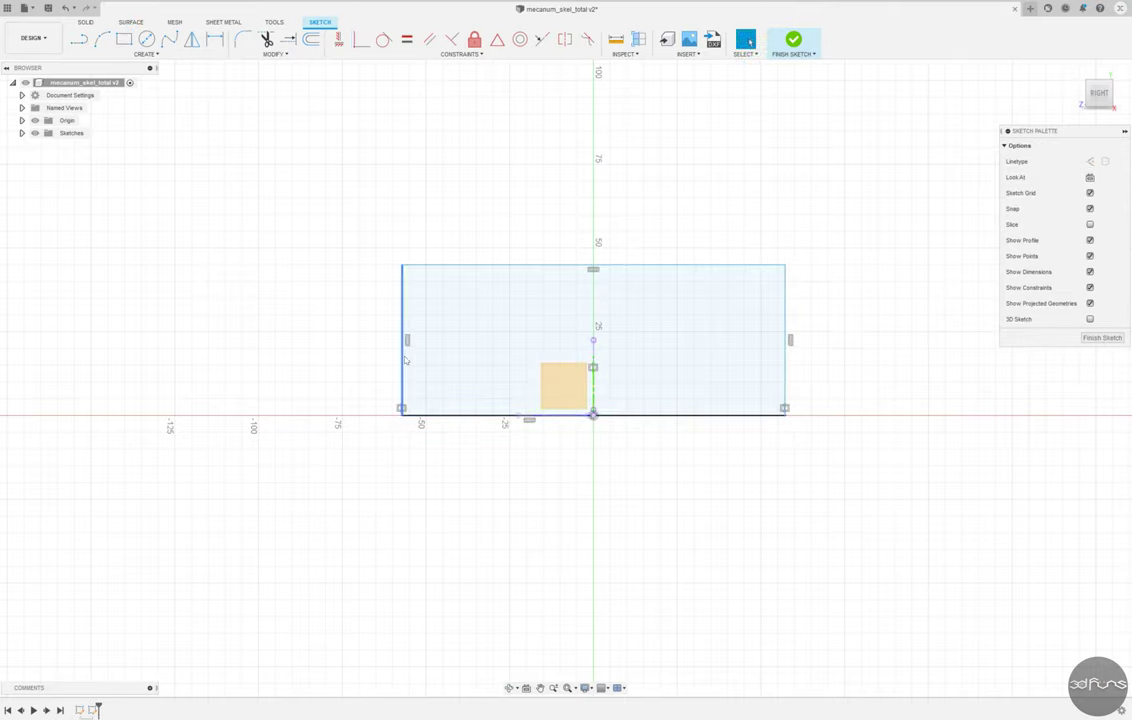
{"action": "left_click_drag", "start_coordinate": [406, 360], "coordinate": [344, 360]}
Step: Dimension the rectangle's height to 20 and finish the sketch
{"action": "key", "text": "ctrl+z"}
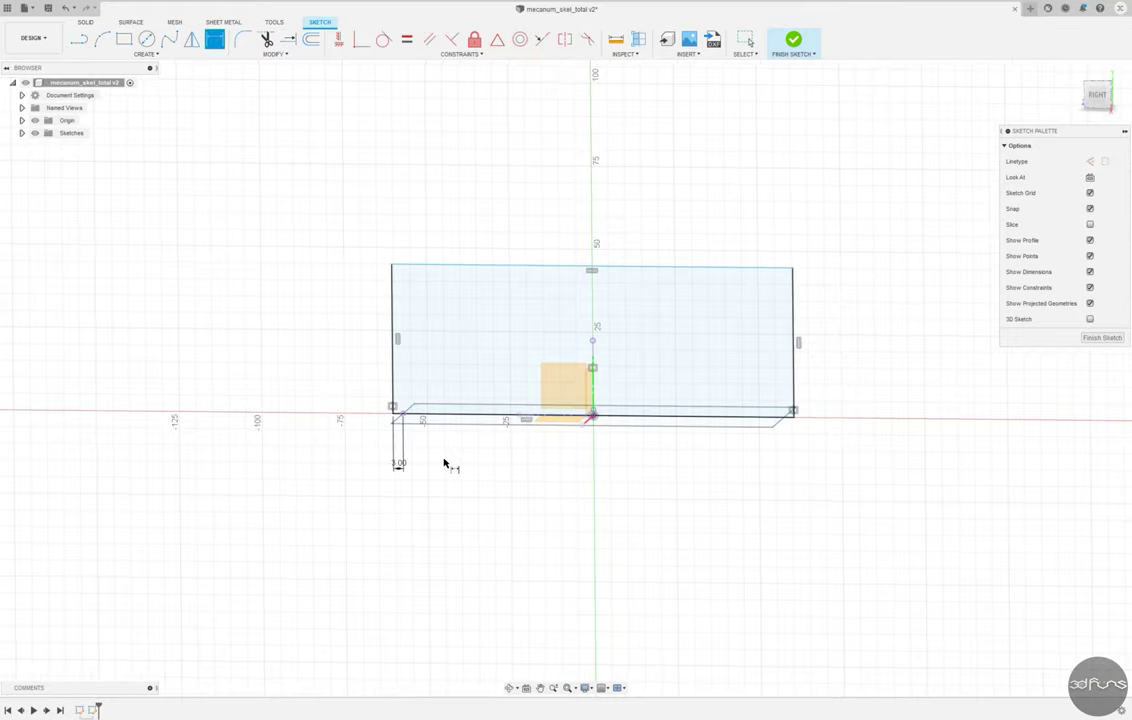
{"action": "left_click", "coordinate": [391, 342]}
{"action": "left_click", "coordinate": [355, 345]}
{"action": "type", "text": "20"}
{"action": "key", "text": "Return"}
{"action": "left_click", "coordinate": [793, 40]}
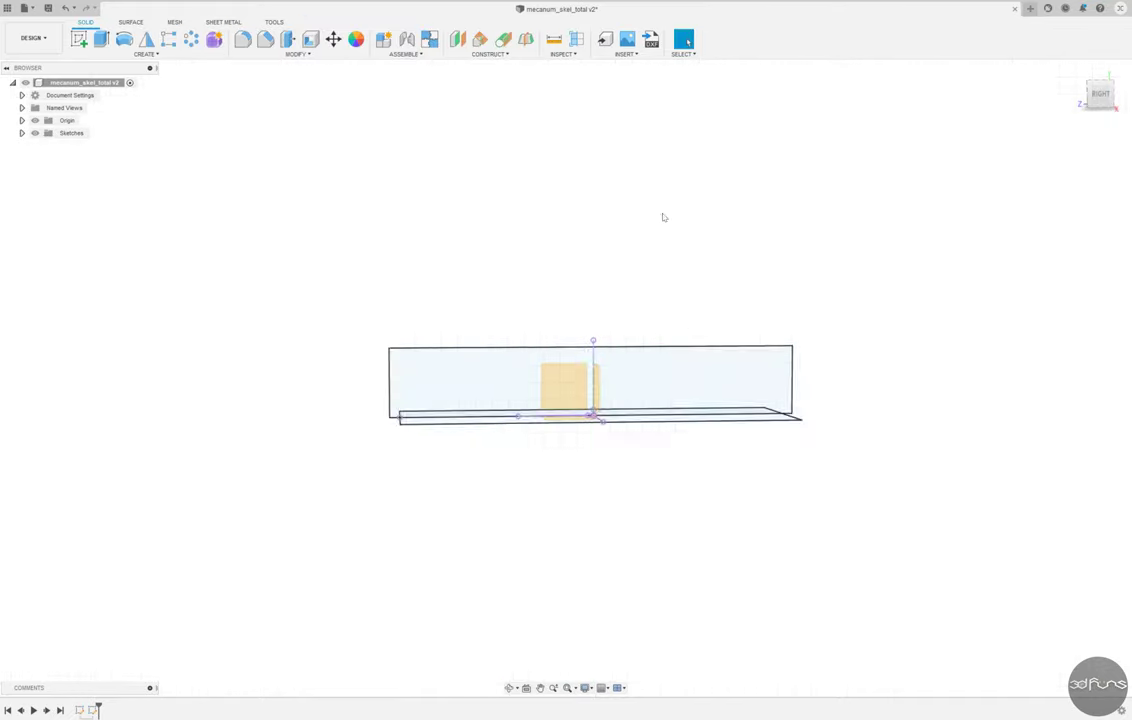
{"action": "mouse_move", "coordinate": [664, 215]}
{"action": "middle_mouse_down", "text": "shift"}
{"action": "mouse_move", "coordinate": [614, 300]}
{"action": "mouse_move", "coordinate": [594, 286]}
{"action": "middle_mouse_up", "text": "shift"}
Step: Draw a rectangle on the front plane and shift its left edge to the right
{"action": "left_click", "coordinate": [78, 39]}
{"action": "left_click", "coordinate": [600, 330]}
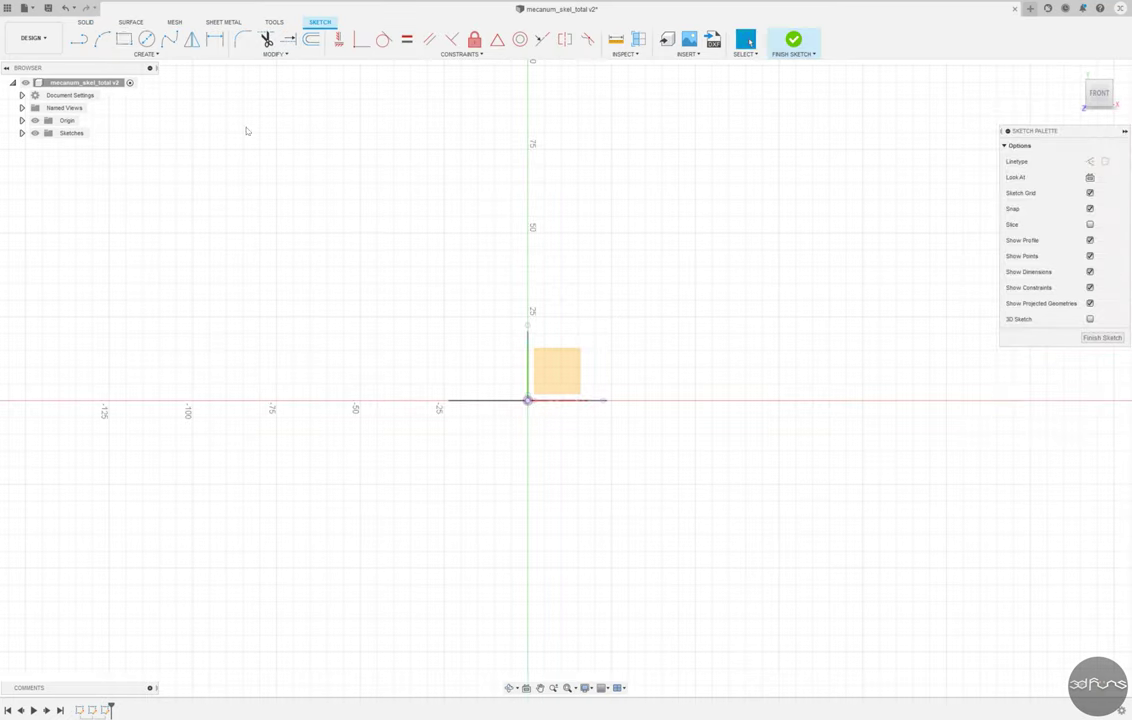
{"action": "key", "text": "r"}
{"action": "left_click", "coordinate": [396, 405]}
{"action": "left_click", "coordinate": [676, 301]}
{"action": "key", "text": "Escape"}
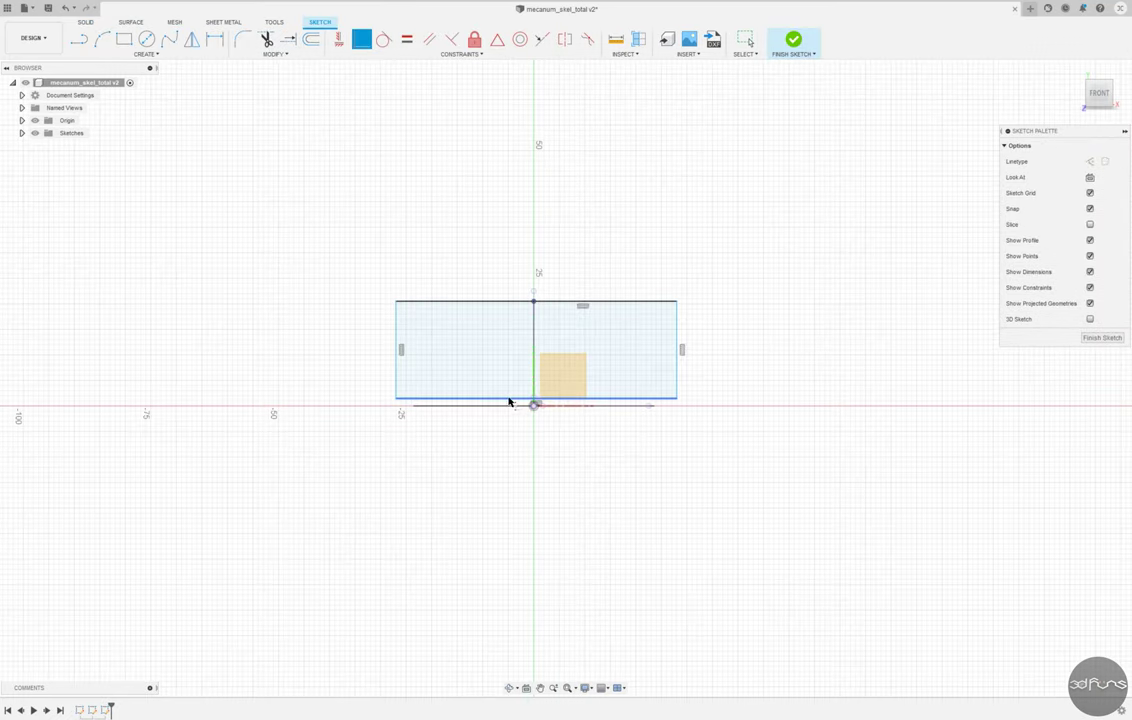
{"action": "left_click_drag", "start_coordinate": [398, 400], "coordinate": [426, 390]}
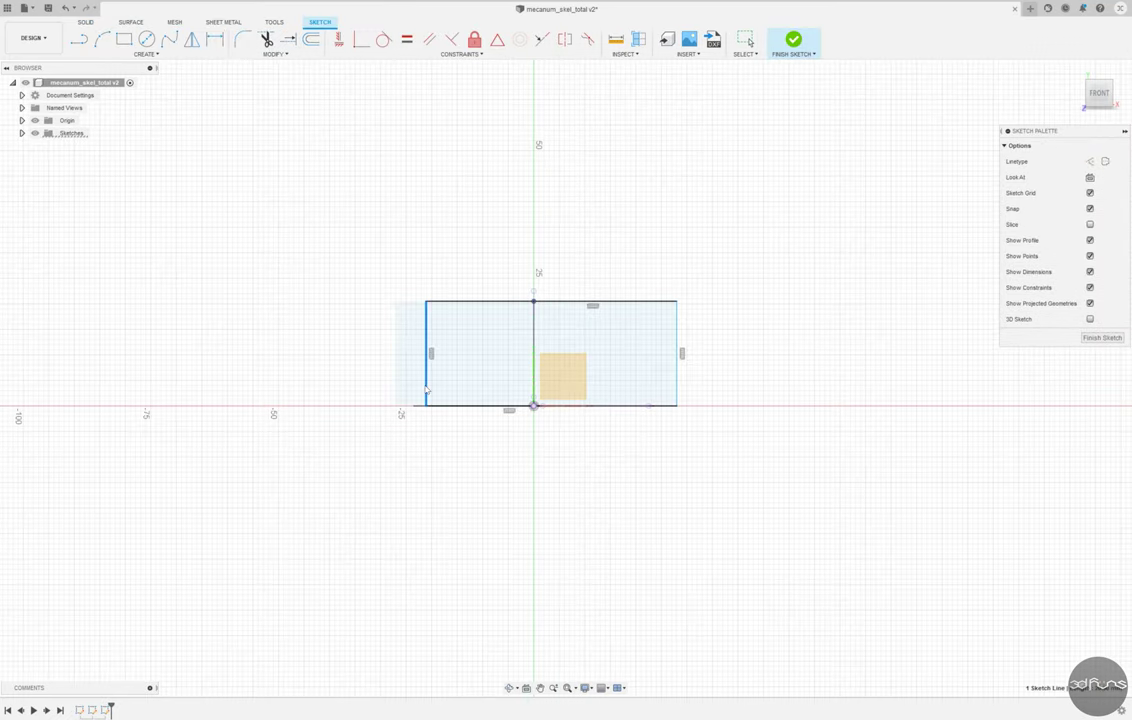
Step: Add a 0.50 dimension at the rectangle's left edge and finish the sketch
{"action": "left_click", "coordinate": [215, 39]}
{"action": "left_click", "coordinate": [412, 405]}
{"action": "left_click", "coordinate": [410, 428]}
{"action": "key", "text": "Return"}
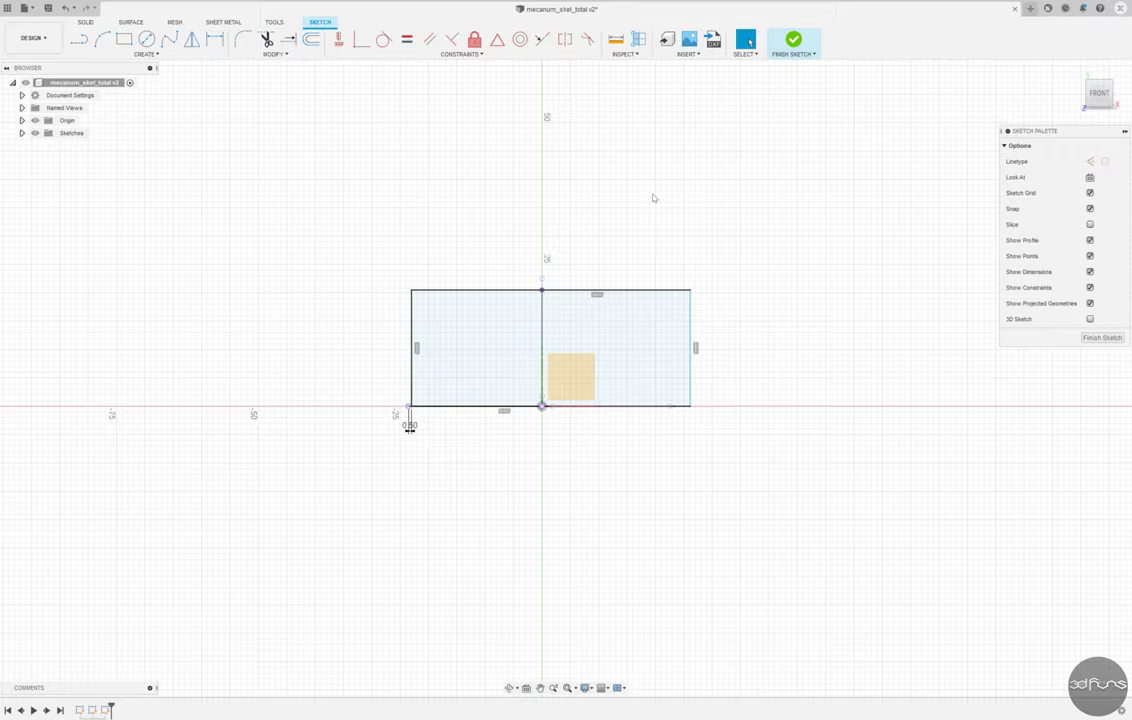
{"action": "middle_click_drag", "start_coordinate": [411, 295], "coordinate": [561, 384], "text": "shift"}
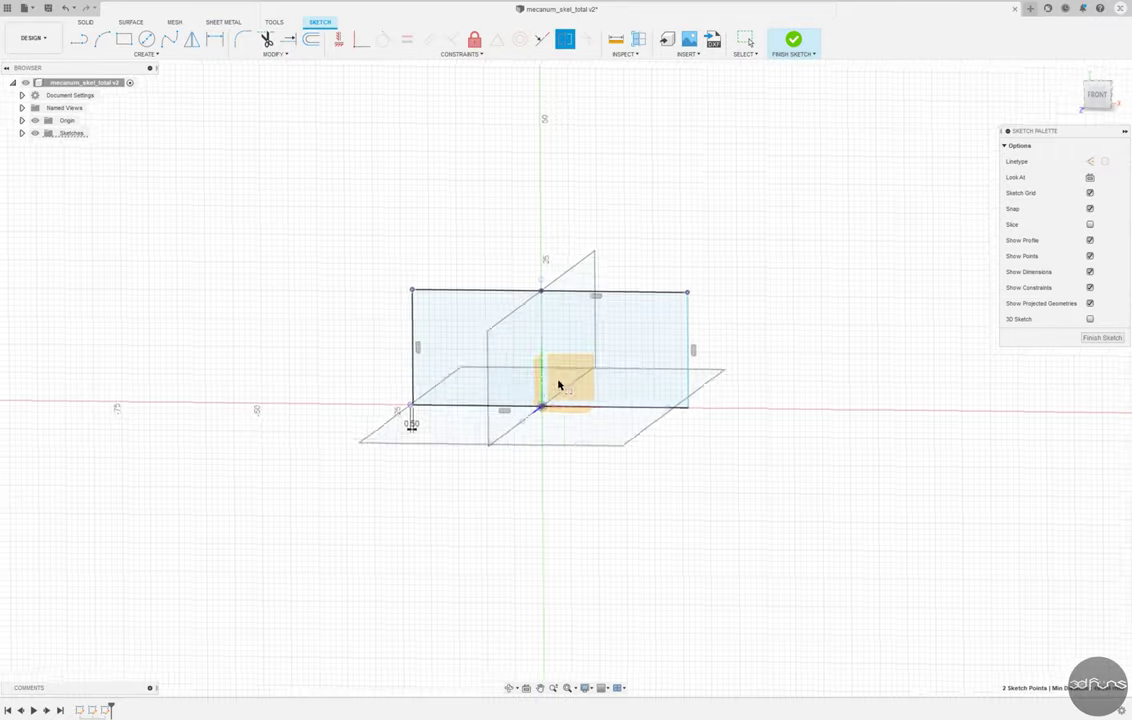
{"action": "left_click", "coordinate": [793, 40]}
{"action": "mouse_move", "coordinate": [750, 180]}
{"action": "middle_mouse_down", "text": "shift"}
{"action": "mouse_move", "coordinate": [707, 271]}
{"action": "mouse_move", "coordinate": [687, 263]}
{"action": "mouse_move", "coordinate": [707, 270]}
{"action": "mouse_move", "coordinate": [680, 283]}
{"action": "middle_mouse_up", "text": "shift"}
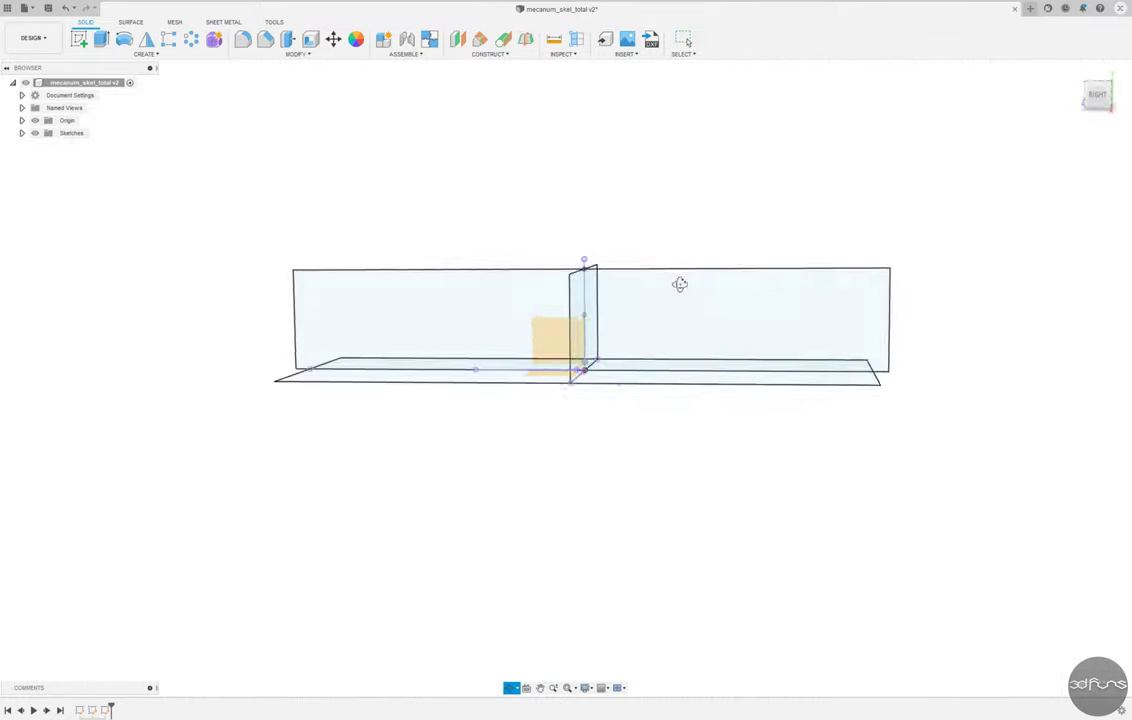
Step: Draw two circles on the side plane, one either side of the origin
{"action": "left_click", "coordinate": [619, 328]}
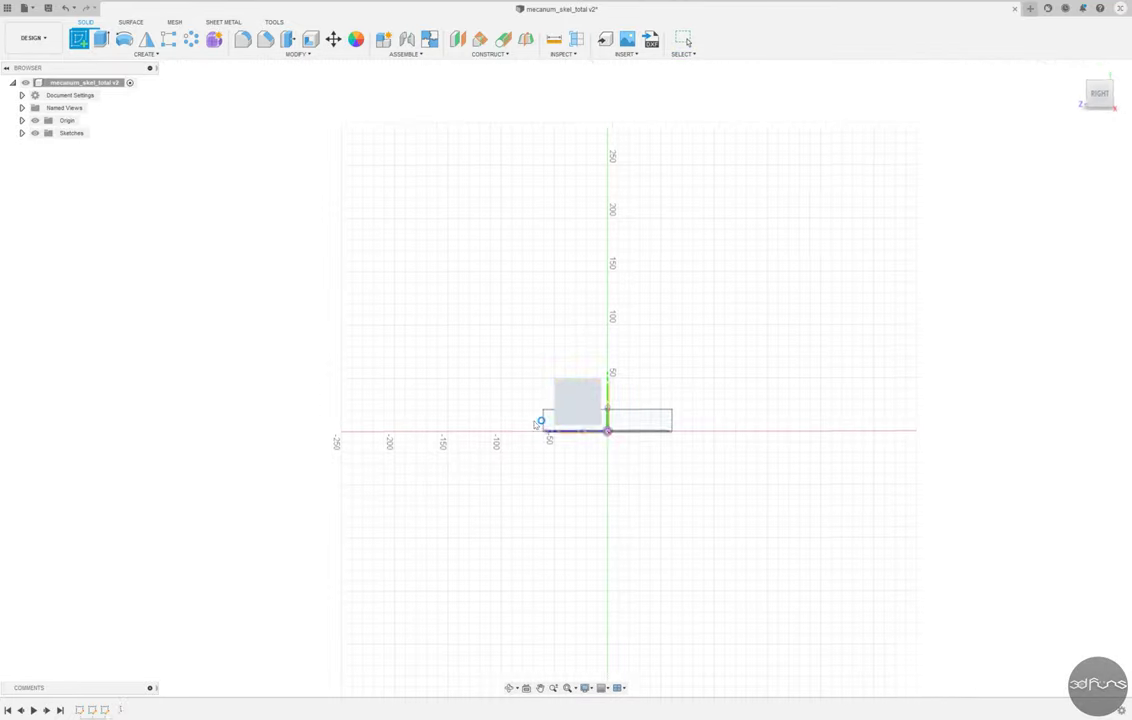
{"action": "left_click", "coordinate": [147, 39]}
{"action": "scroll", "coordinate": [523, 210], "scroll_direction": "up", "scroll_amount": 2}
{"action": "scroll", "coordinate": [590, 500], "scroll_direction": "up", "scroll_amount": 3}
{"action": "left_click", "coordinate": [537, 475]}
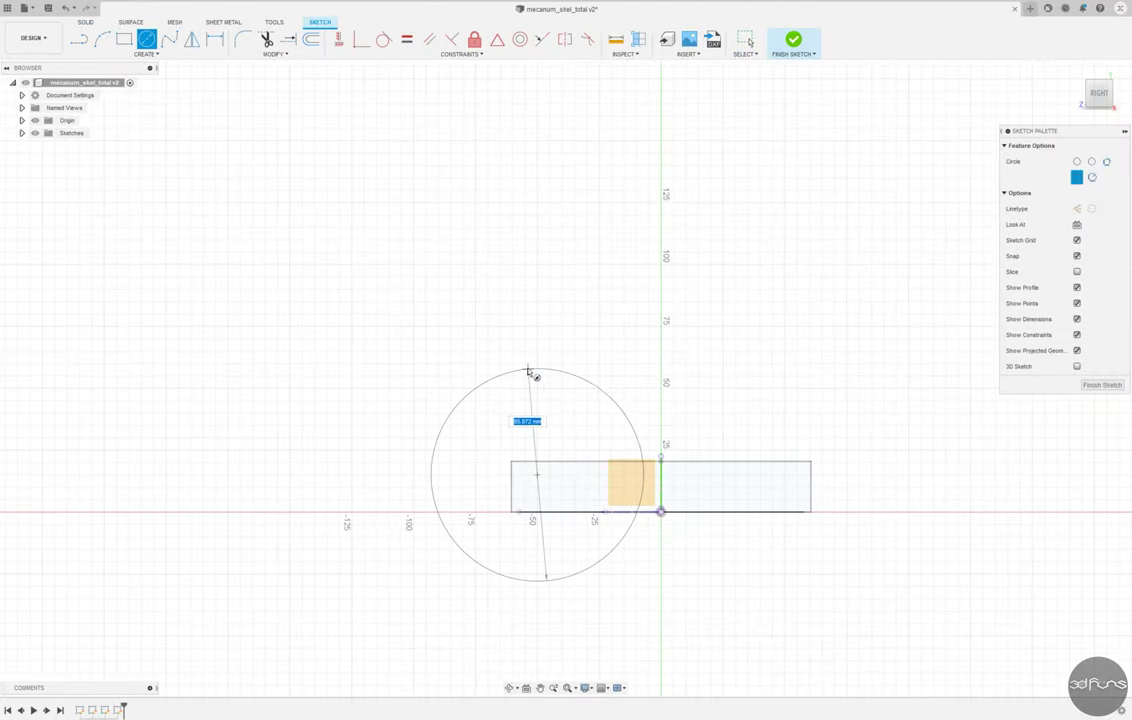
{"action": "left_click", "coordinate": [535, 369]}
{"action": "left_click", "coordinate": [772, 475]}
{"action": "left_click", "coordinate": [804, 369]}
Step: Make the circles equal, align their centres horizontally and space them 70.70 apart
{"action": "left_click", "coordinate": [407, 39]}
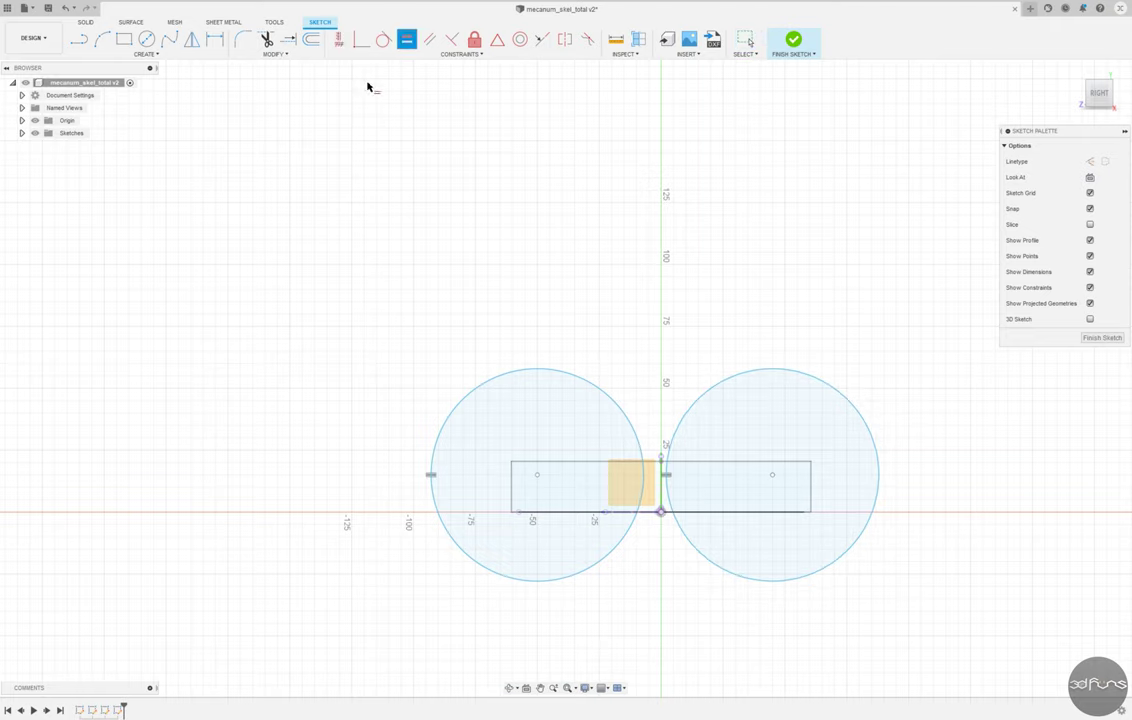
{"action": "key", "text": "Escape"}
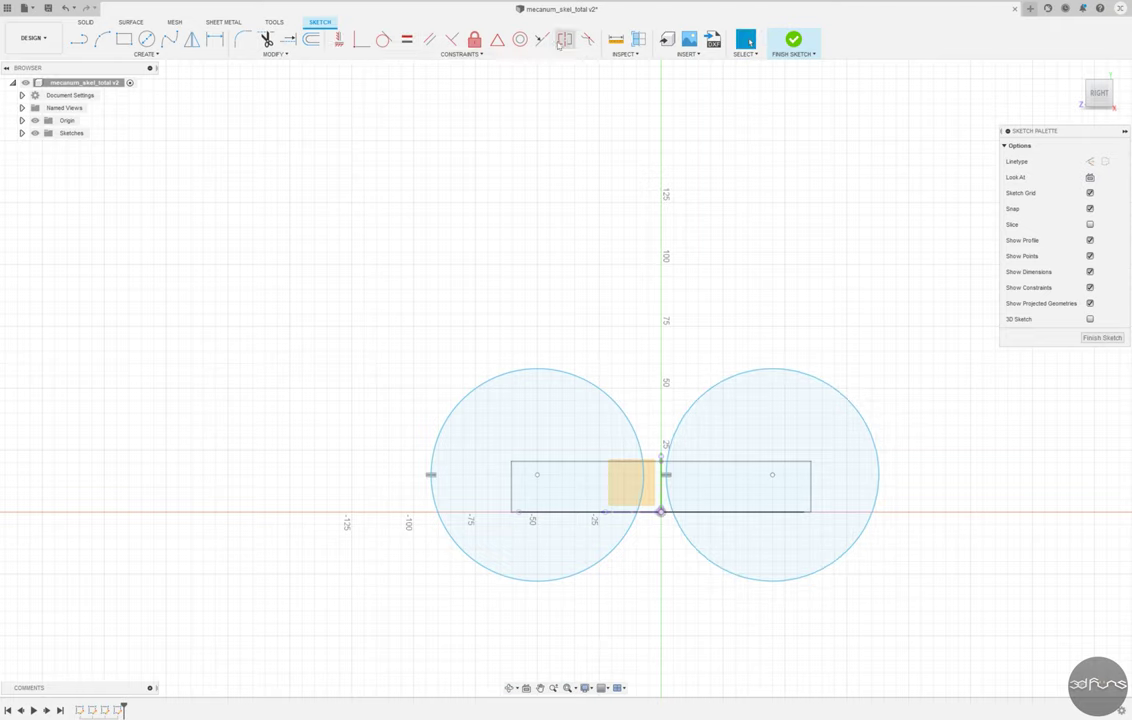
{"action": "left_click", "coordinate": [662, 503]}
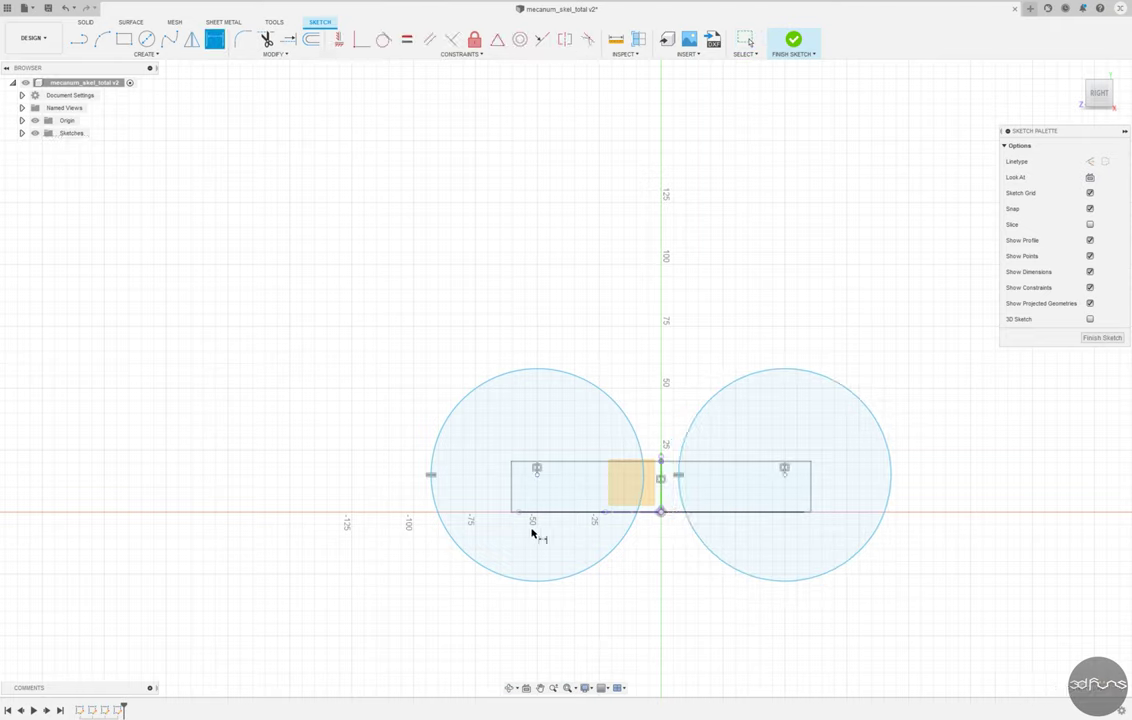
{"action": "left_click", "coordinate": [537, 468]}
{"action": "left_click", "coordinate": [784, 468]}
{"action": "left_click", "coordinate": [692, 604]}
{"action": "key", "text": "Return"}
Step: Set the circle diameter to 48 and centre height to 15, then finish the sketch
{"action": "scroll", "coordinate": [682, 543], "scroll_direction": "up", "scroll_amount": 3}
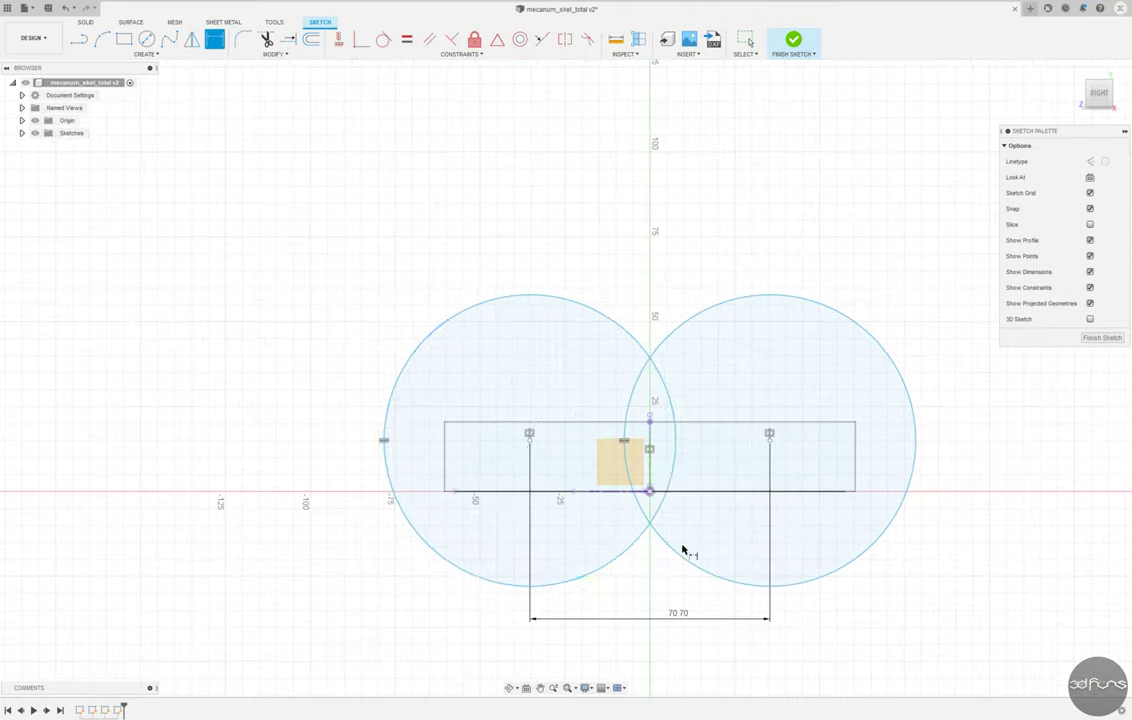
{"action": "left_click", "coordinate": [581, 291]}
{"action": "type", "text": "48"}
{"action": "key", "text": "Return"}
{"action": "left_click", "coordinate": [445, 460]}
{"action": "left_click", "coordinate": [385, 462]}
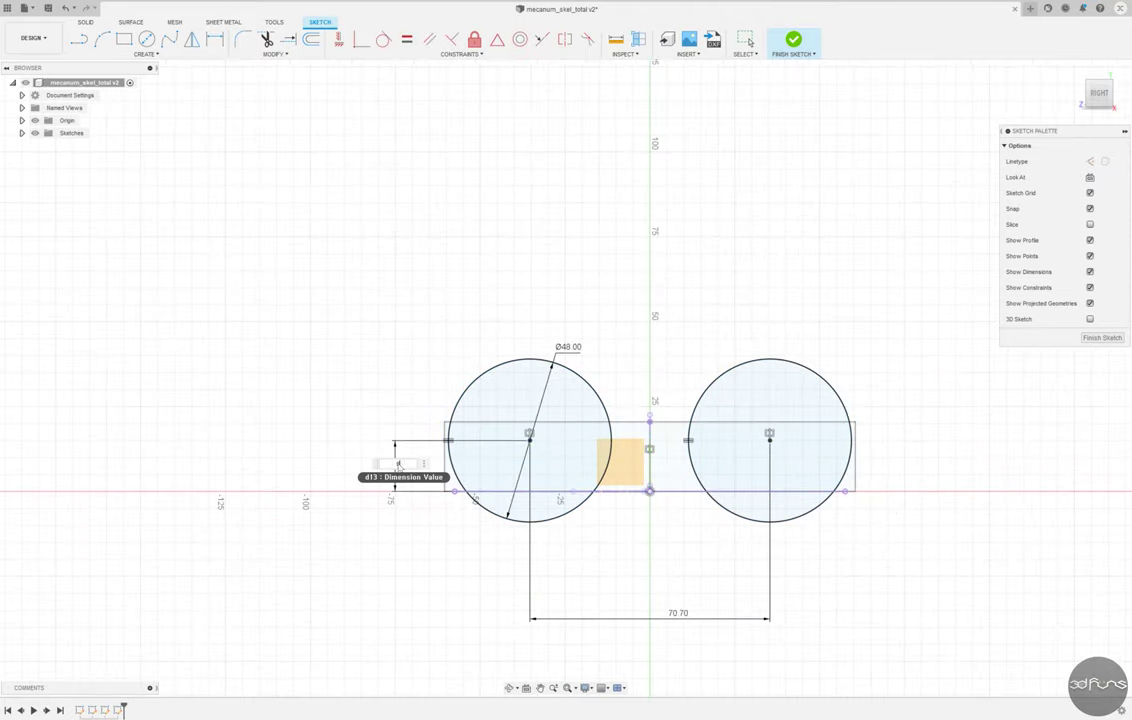
{"action": "key", "text": "Return"}
{"action": "left_click", "coordinate": [793, 40]}
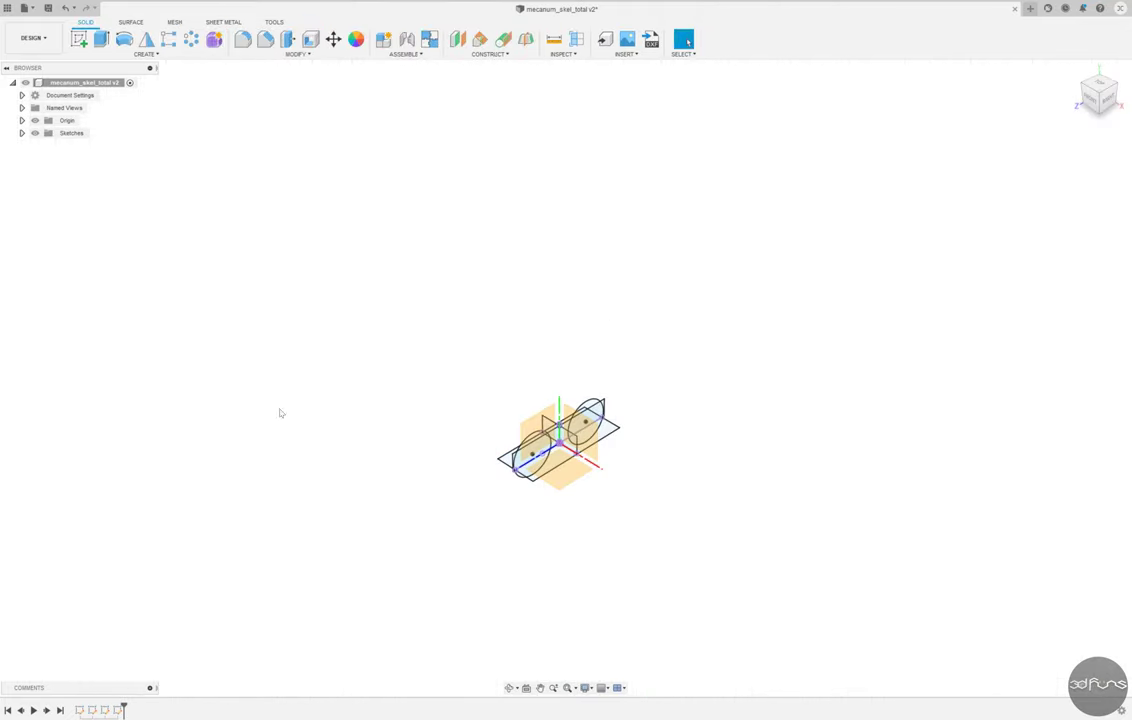
Step: Reopen the sketch and draw a constrained rectangle spanning both circles
{"action": "double_click", "coordinate": [588, 418]}
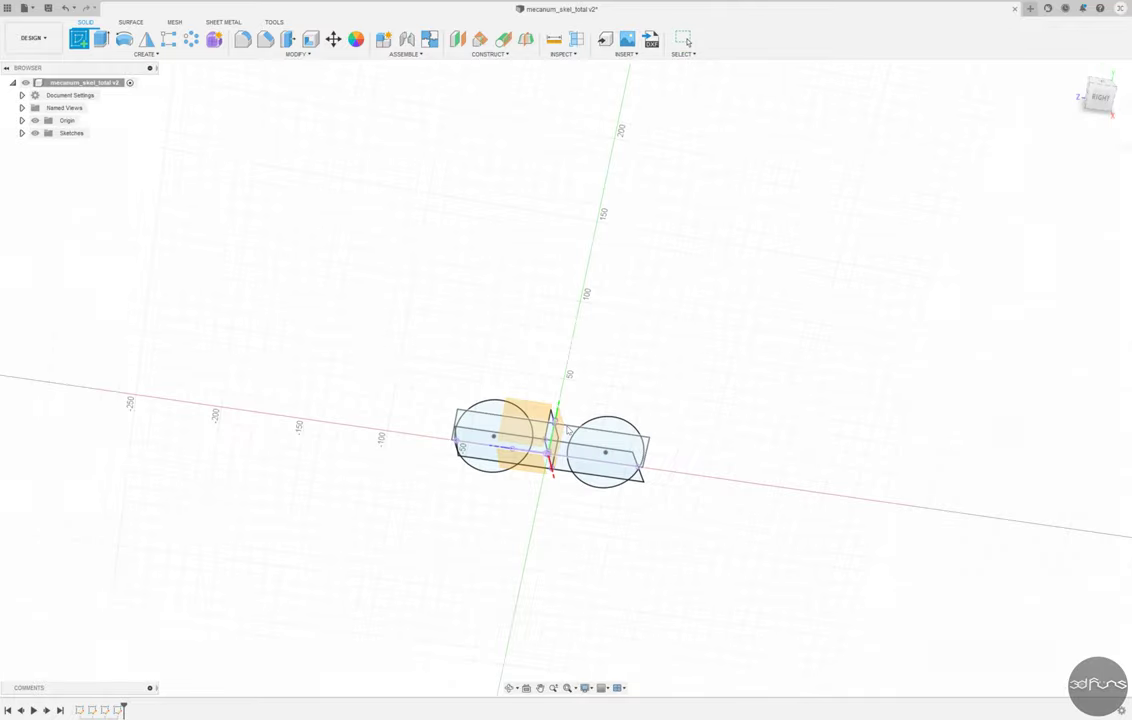
{"action": "left_click", "coordinate": [124, 39]}
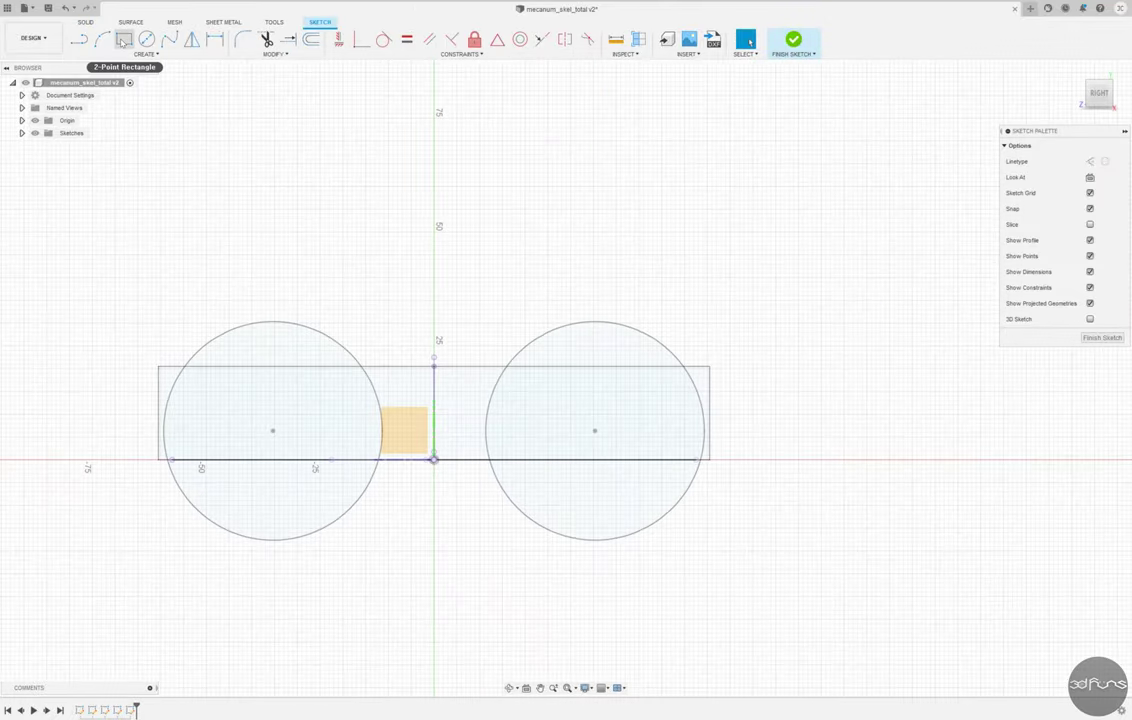
{"action": "left_click", "coordinate": [133, 460]}
{"action": "left_click", "coordinate": [739, 247]}
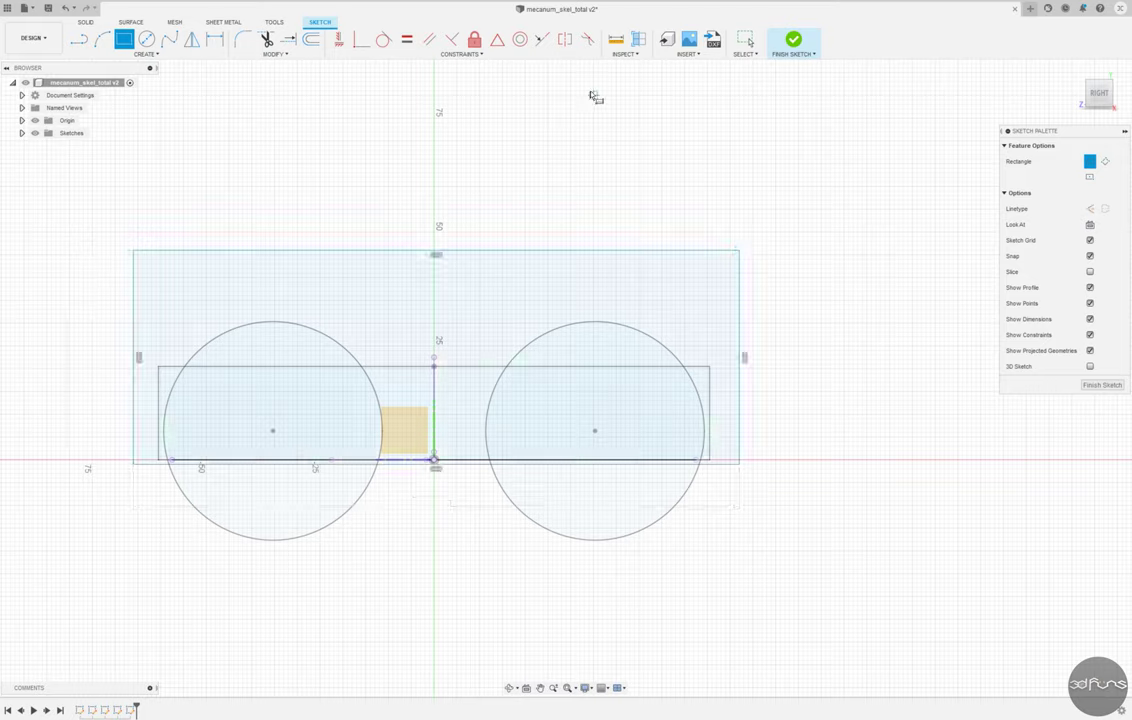
{"action": "left_click", "coordinate": [361, 39]}
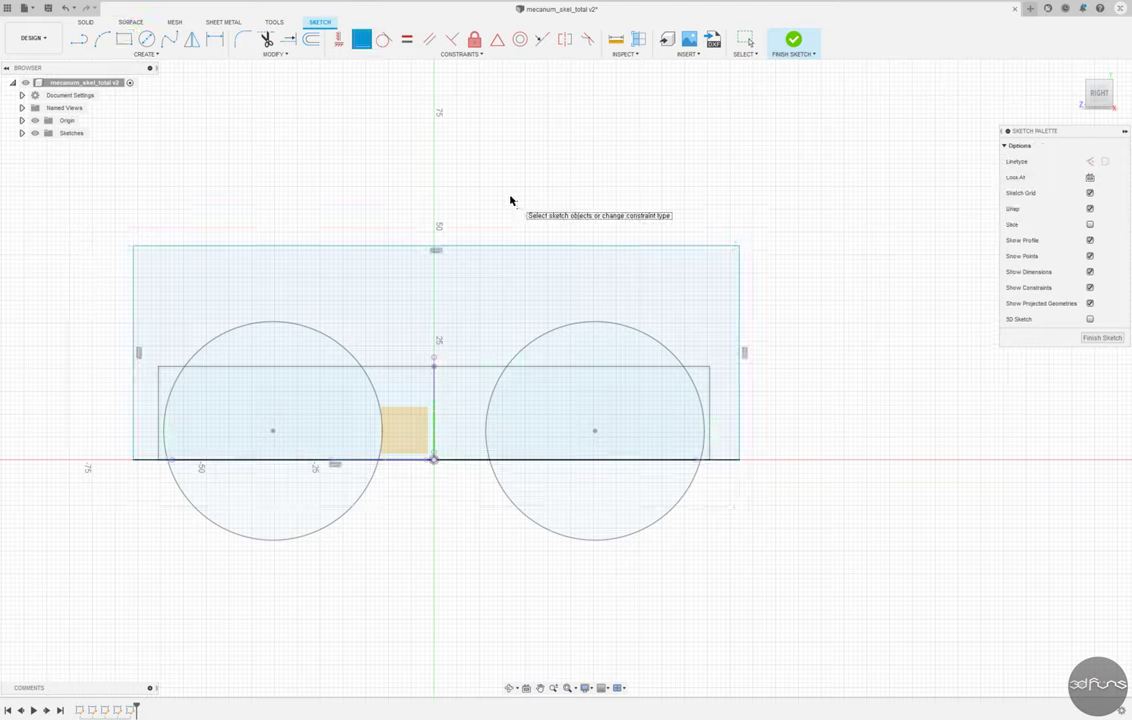
{"action": "left_click", "coordinate": [258, 460]}
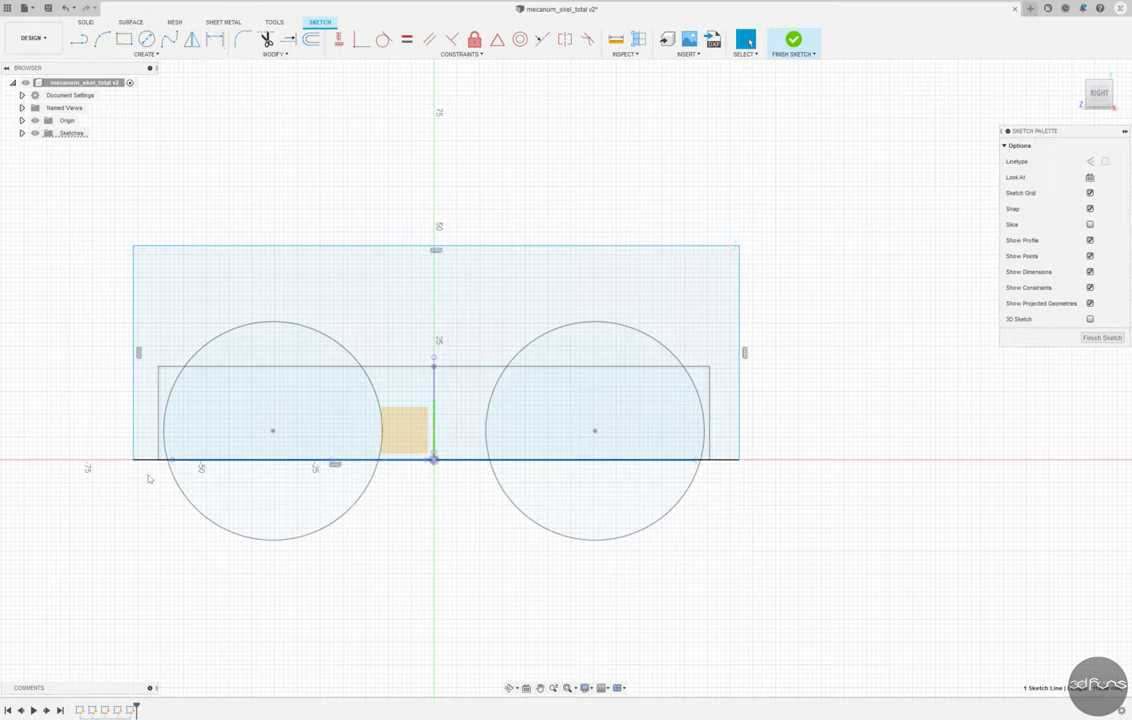
Step: Dimension the rectangle's bottom edge to a width of 136 mm
{"action": "key", "text": "d"}
{"action": "left_click", "coordinate": [366, 561]}
{"action": "type", "text": "68"}
{"action": "key", "text": "Return"}
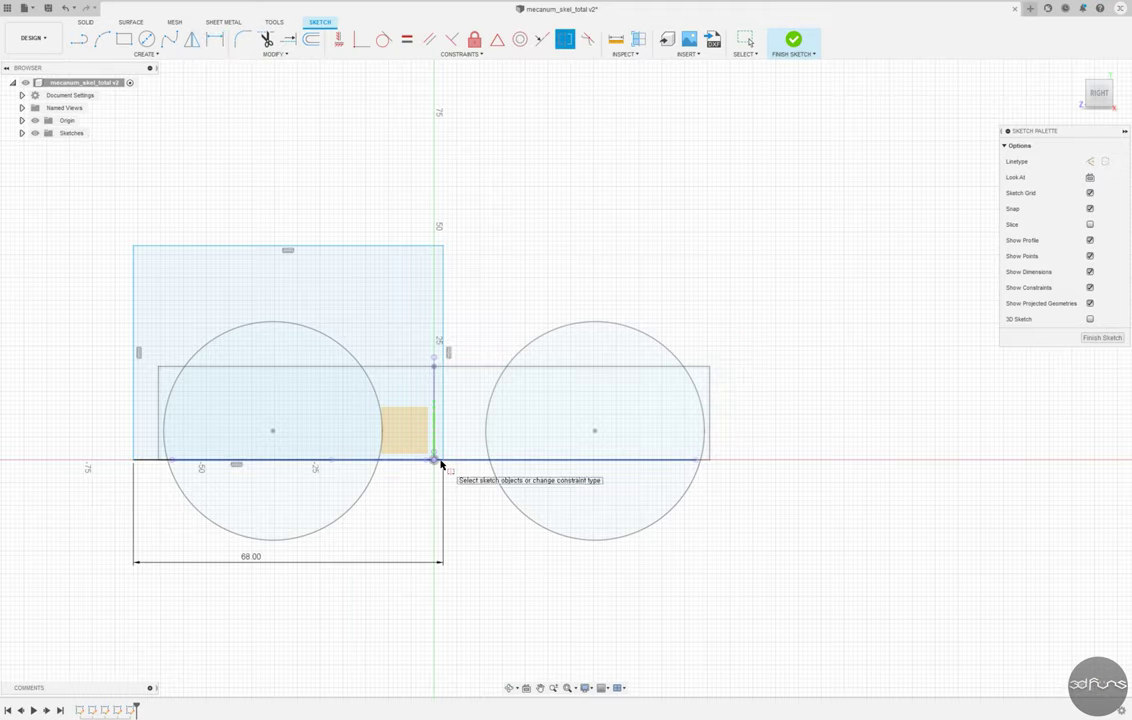
{"action": "scroll", "coordinate": [432, 462], "scroll_direction": "up", "scroll_amount": 5}
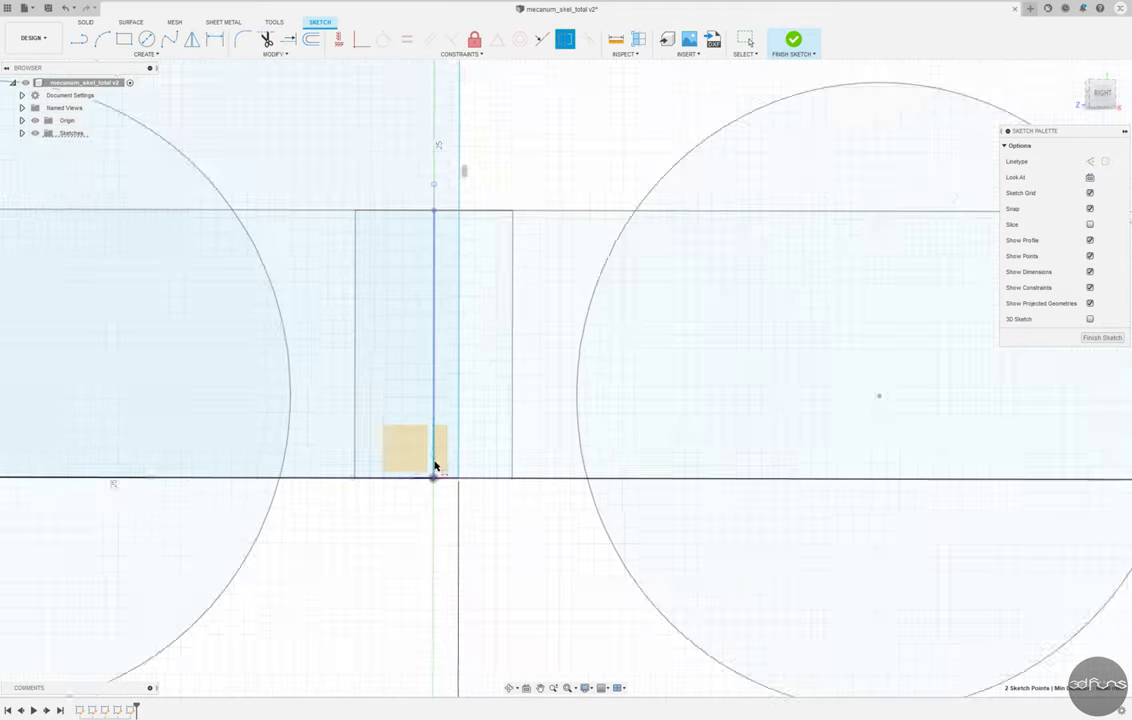
{"action": "scroll", "coordinate": [586, 522], "scroll_direction": "down", "scroll_amount": 5}
{"action": "scroll", "coordinate": [700, 650], "scroll_direction": "up", "scroll_amount": 1}
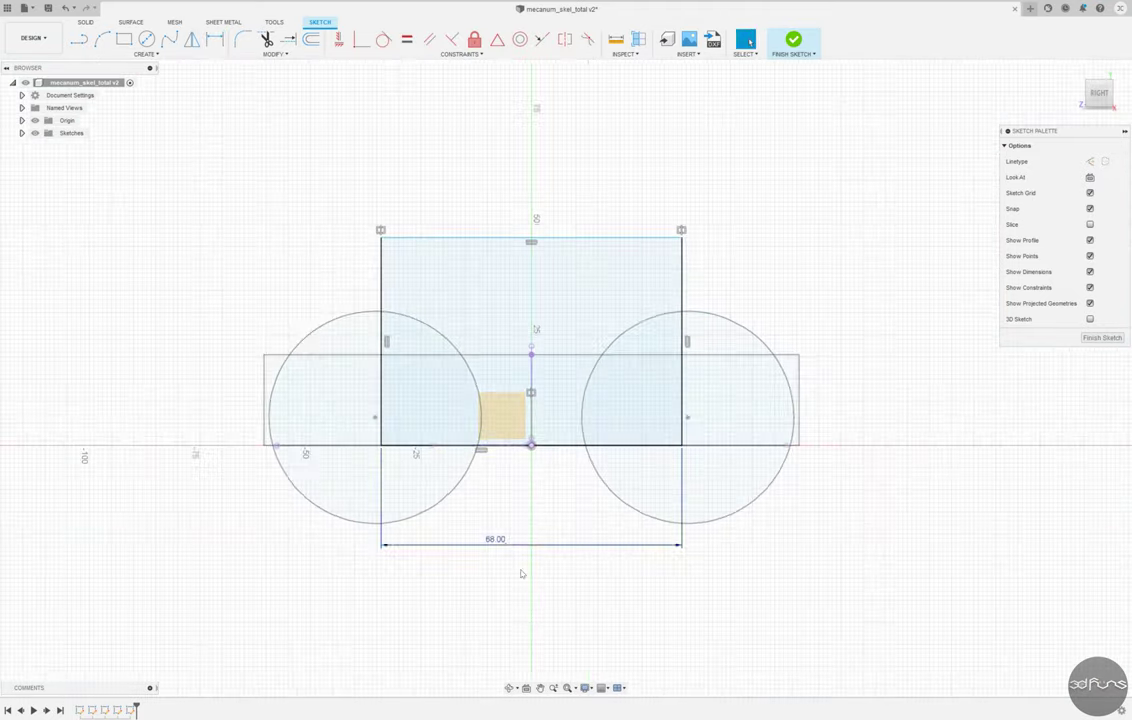
{"action": "key", "text": "Return"}
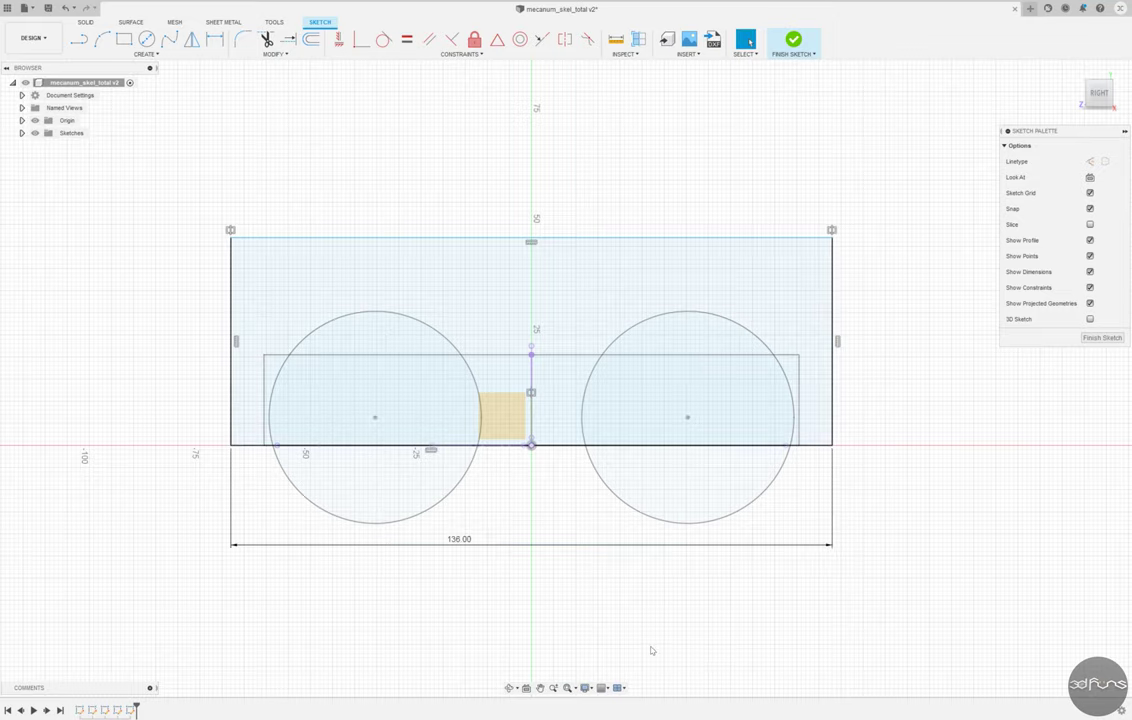
Step: Draw the body outline lines with sloped ends and a stepped top
{"action": "key", "text": "l"}
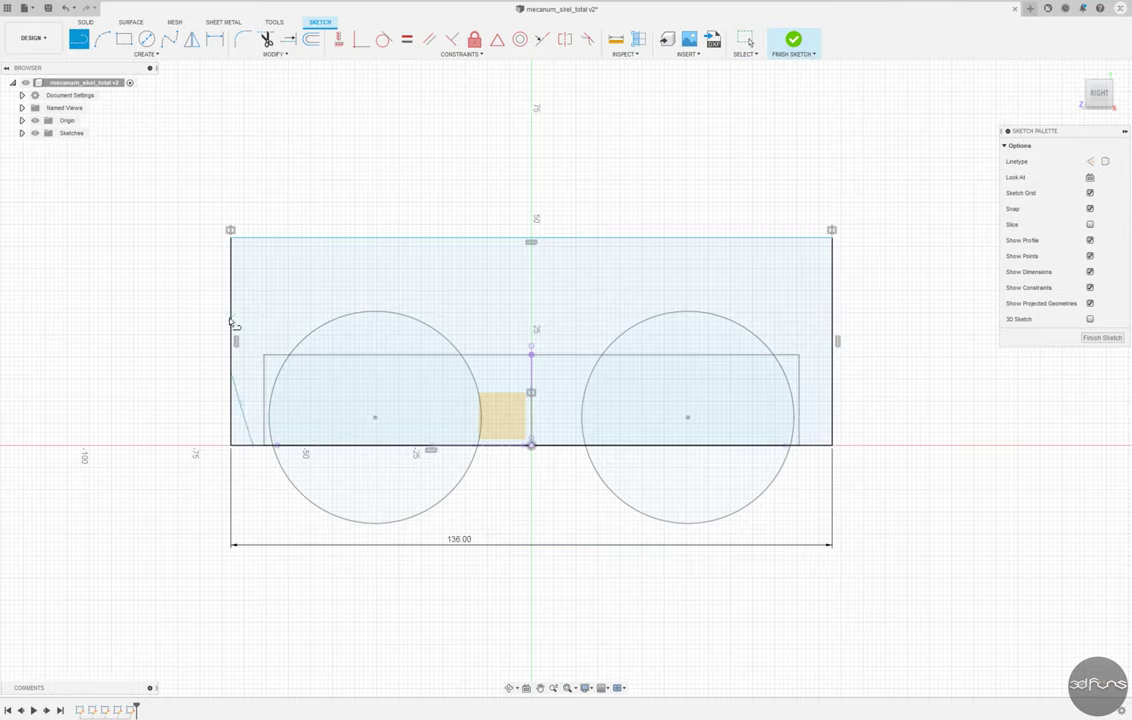
{"action": "left_click", "coordinate": [259, 240]}
{"action": "left_click", "coordinate": [438, 268]}
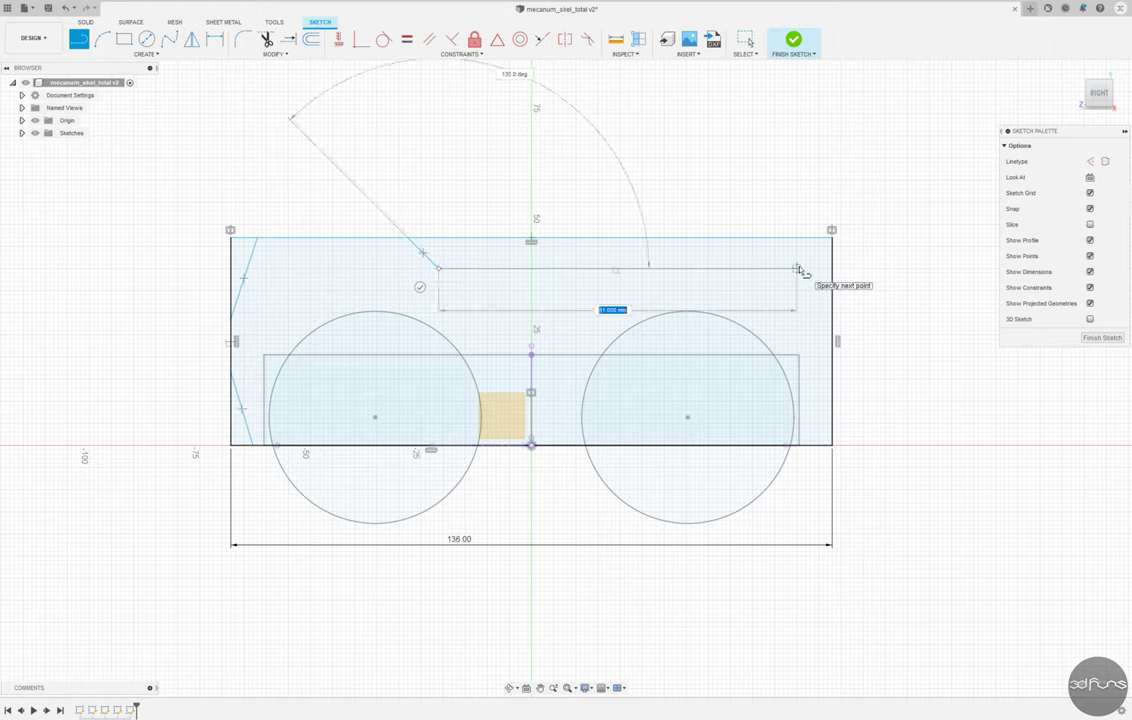
{"action": "left_click", "coordinate": [797, 264]}
{"action": "left_click", "coordinate": [831, 310]}
{"action": "left_click", "coordinate": [831, 385]}
{"action": "left_click", "coordinate": [800, 444]}
{"action": "key", "text": "Escape"}
Step: Trim the five leftover rectangle edges from the outline
{"action": "key", "text": "t"}
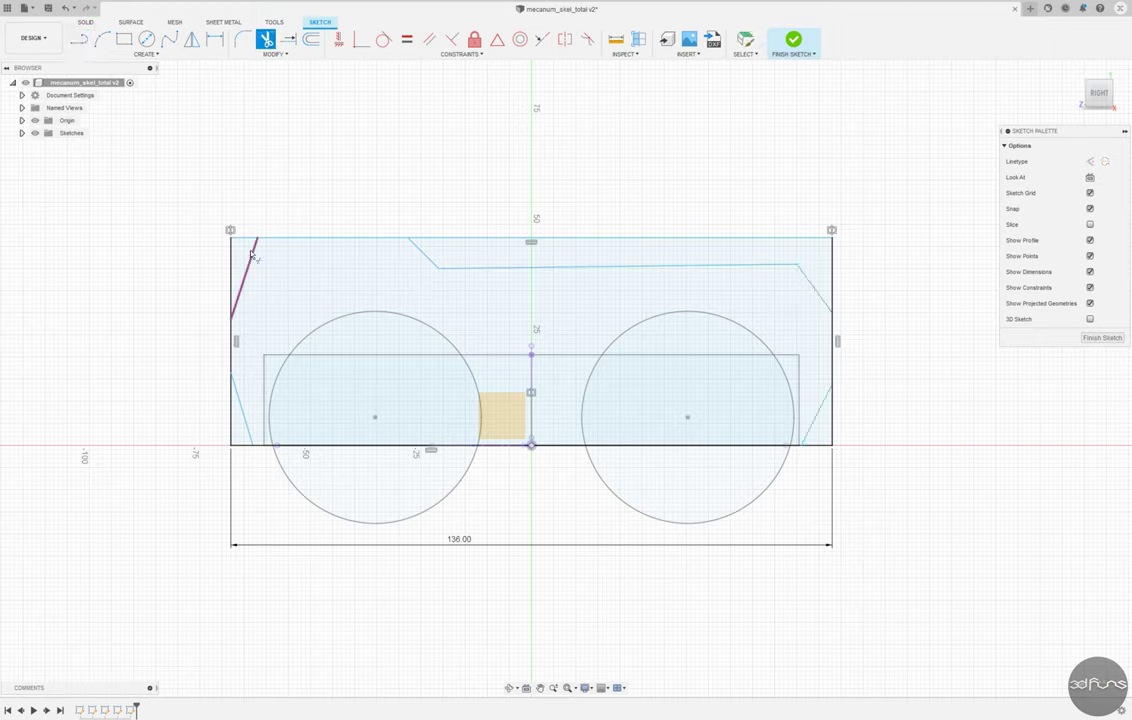
{"action": "left_click", "coordinate": [231, 280]}
{"action": "left_click", "coordinate": [231, 380]}
{"action": "left_click", "coordinate": [240, 444]}
{"action": "left_click", "coordinate": [831, 420]}
{"action": "left_click", "coordinate": [756, 237]}
{"action": "key", "text": "Escape"}
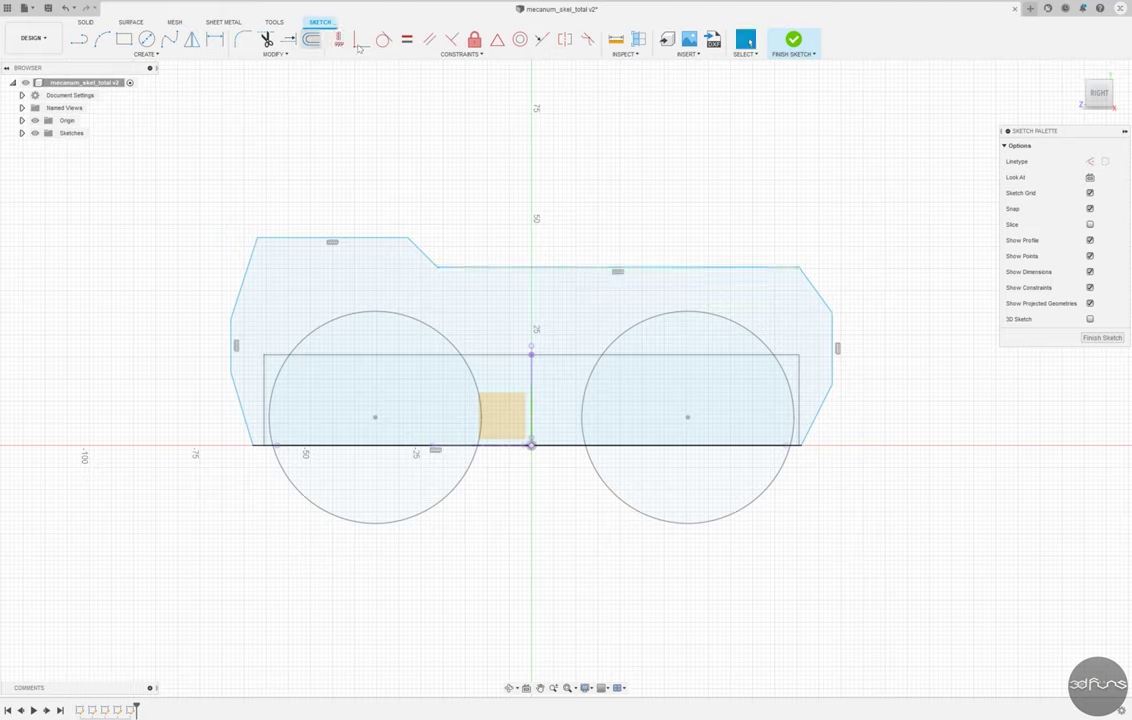
Step: Make the outline symmetric and add the 61.75 and 68 mm width dimensions
{"action": "left_click", "coordinate": [529, 423]}
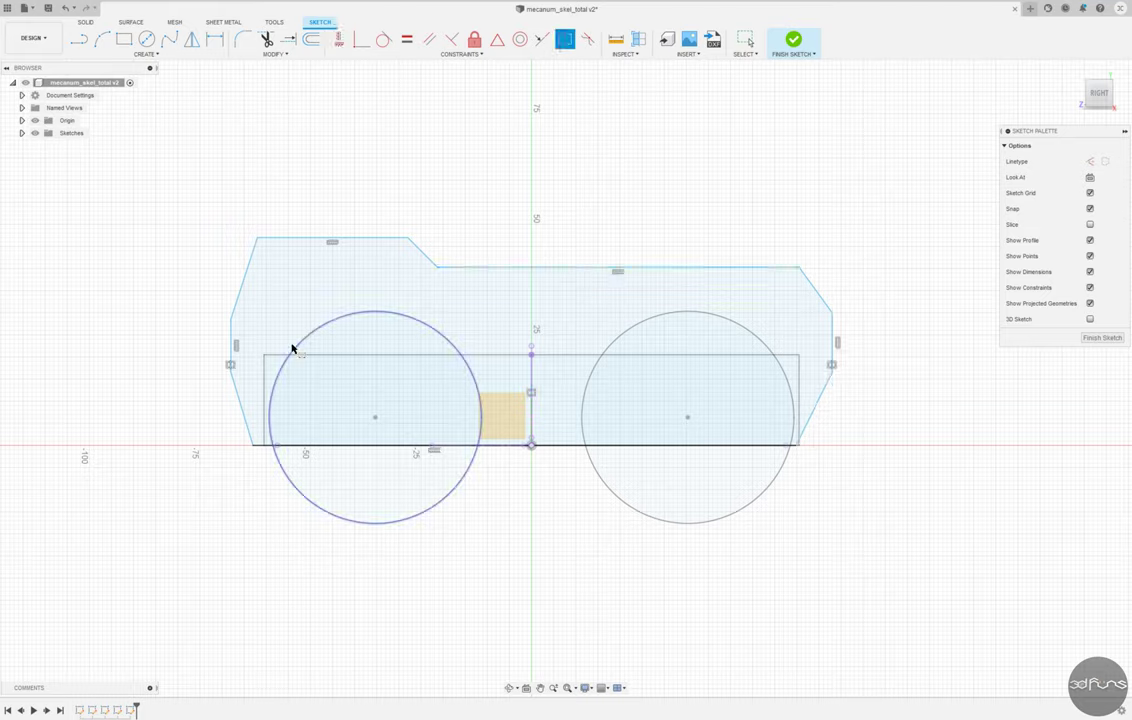
{"action": "left_click", "coordinate": [836, 313]}
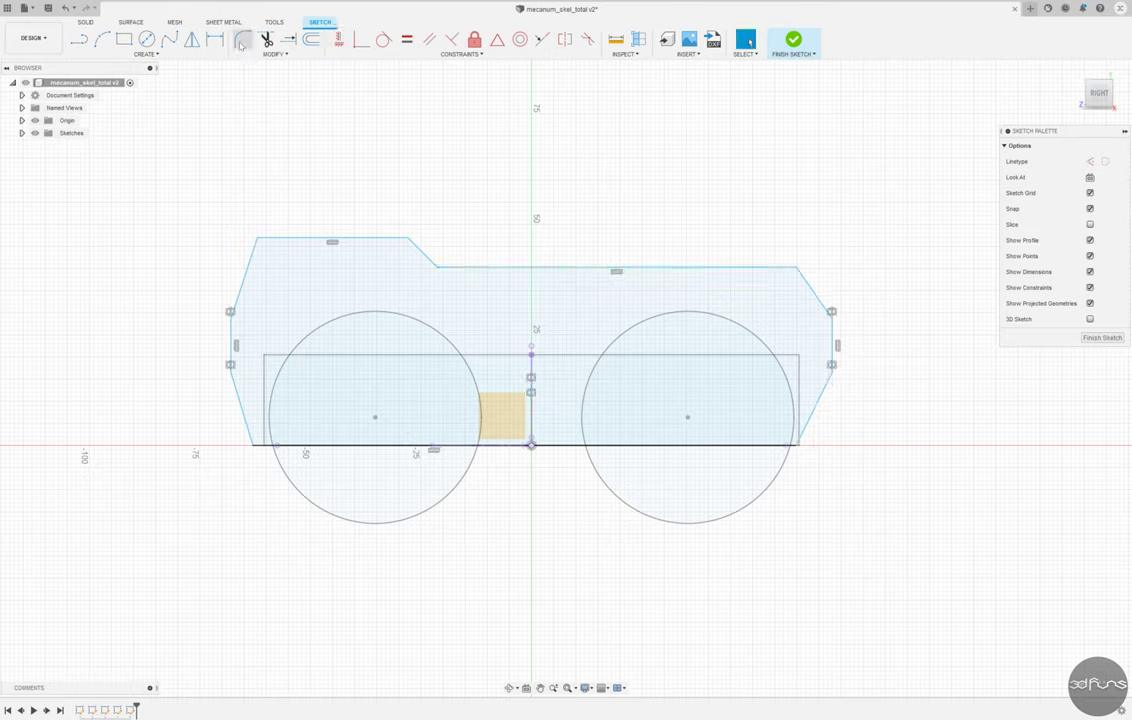
{"action": "left_click", "coordinate": [530, 459]}
{"action": "left_click", "coordinate": [452, 536]}
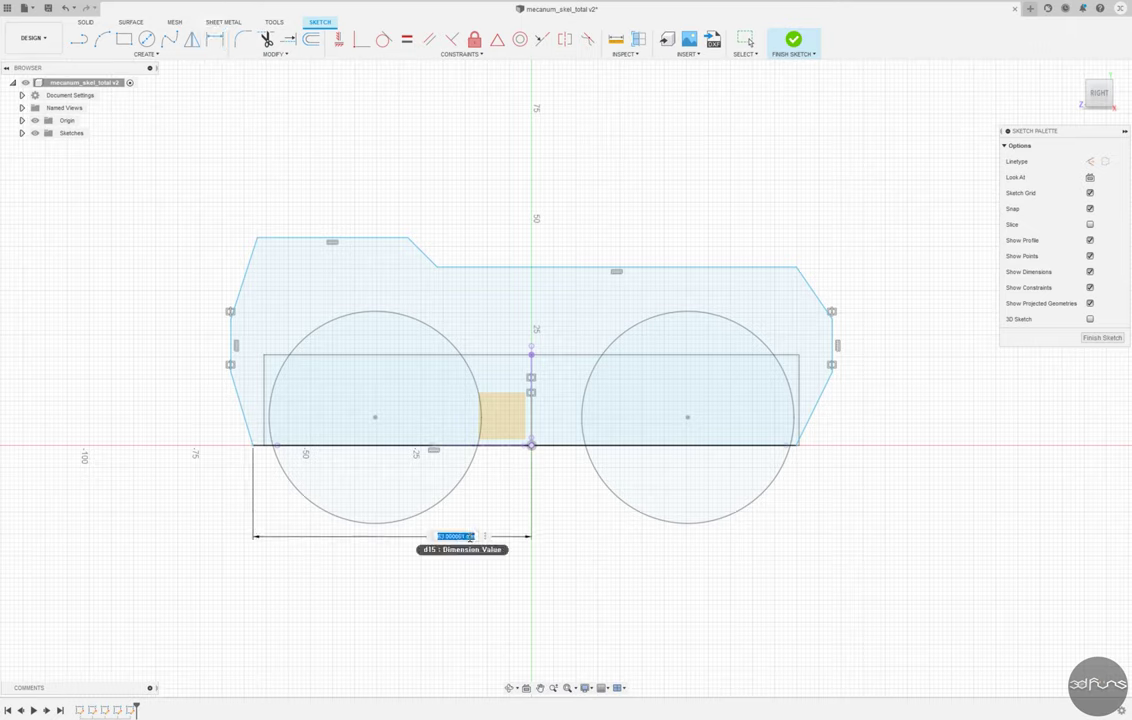
{"action": "key", "text": "Return"}
{"action": "left_click", "coordinate": [520, 476]}
{"action": "left_click", "coordinate": [392, 570]}
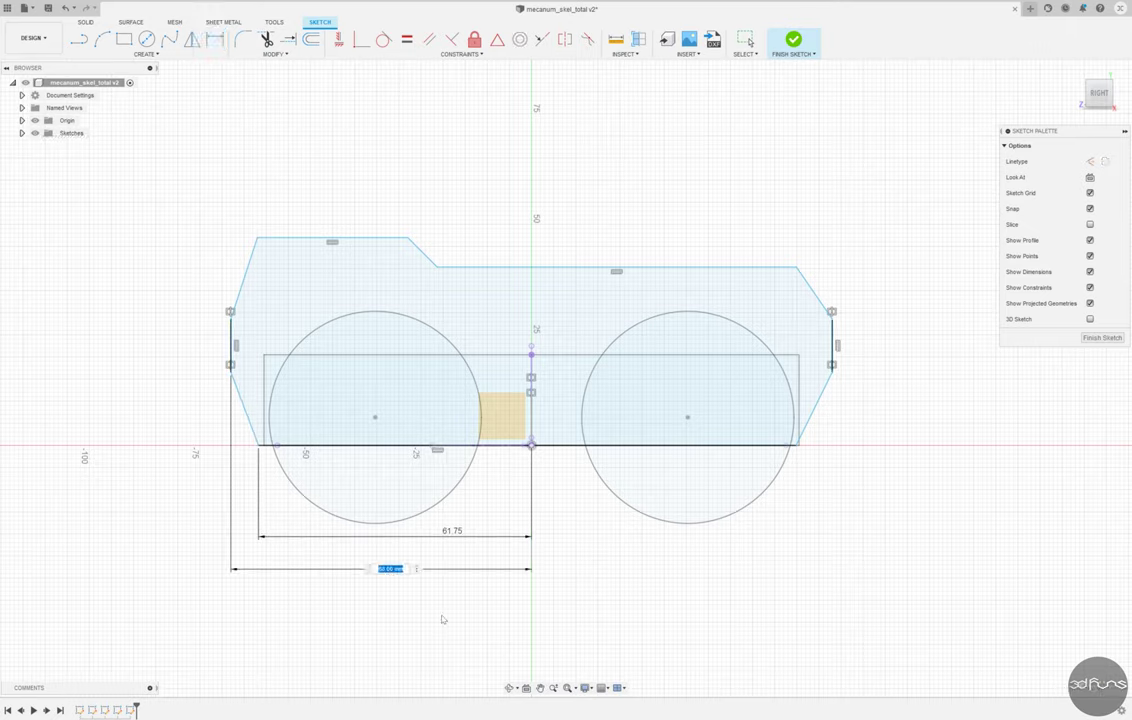
{"action": "key", "text": "Return"}
Step: Dimension the outline's overall height to 41.5 mm
{"action": "left_click", "coordinate": [278, 355]}
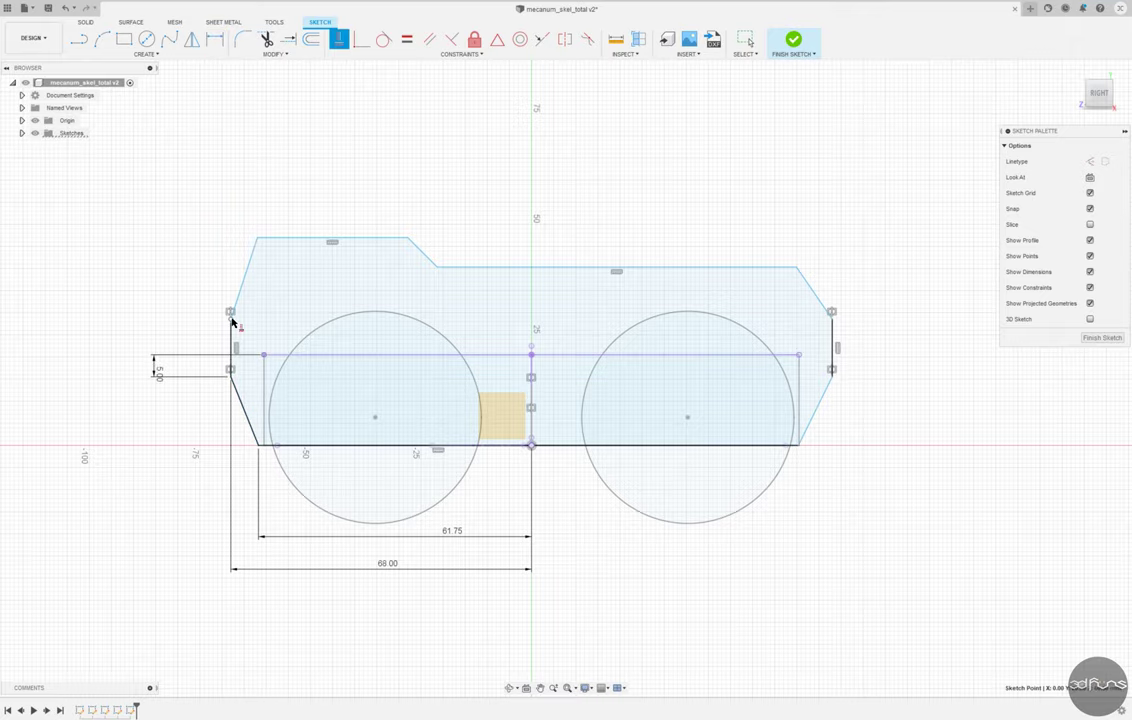
{"action": "scroll", "coordinate": [260, 452], "scroll_direction": "up", "scroll_amount": 3}
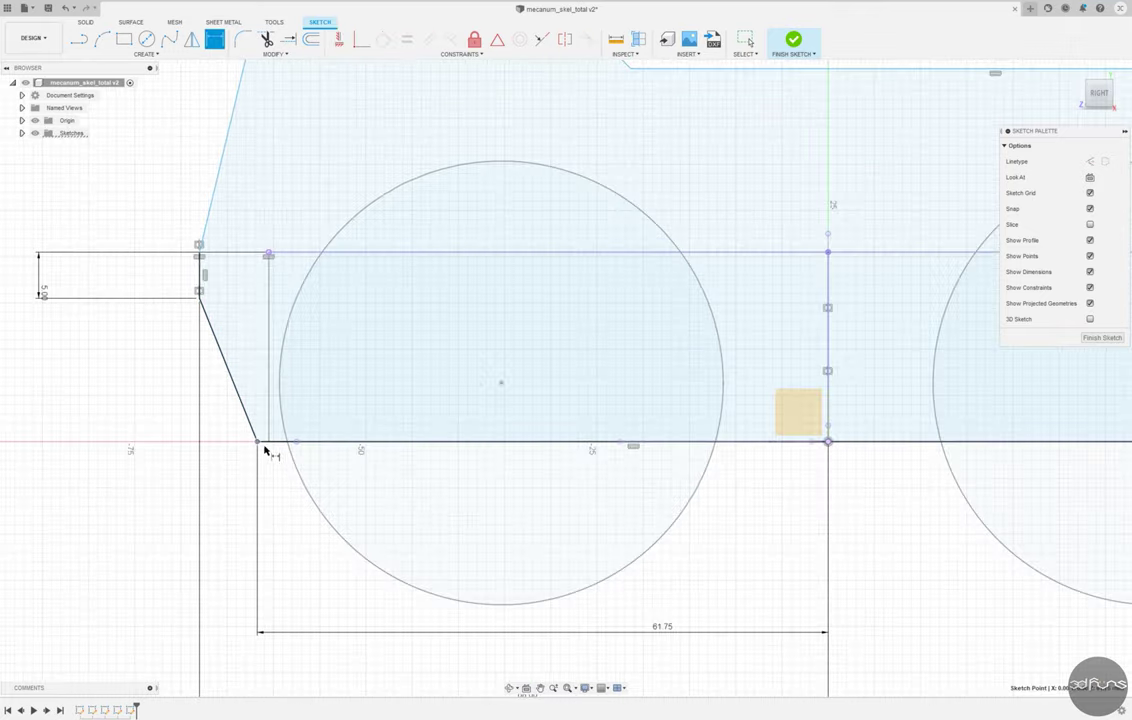
{"action": "scroll", "coordinate": [262, 440], "scroll_direction": "up", "scroll_amount": 2}
{"action": "scroll", "coordinate": [300, 360], "scroll_direction": "down", "scroll_amount": 5}
{"action": "scroll", "coordinate": [303, 457], "scroll_direction": "up", "scroll_amount": 4}
{"action": "scroll", "coordinate": [298, 450], "scroll_direction": "up", "scroll_amount": 2}
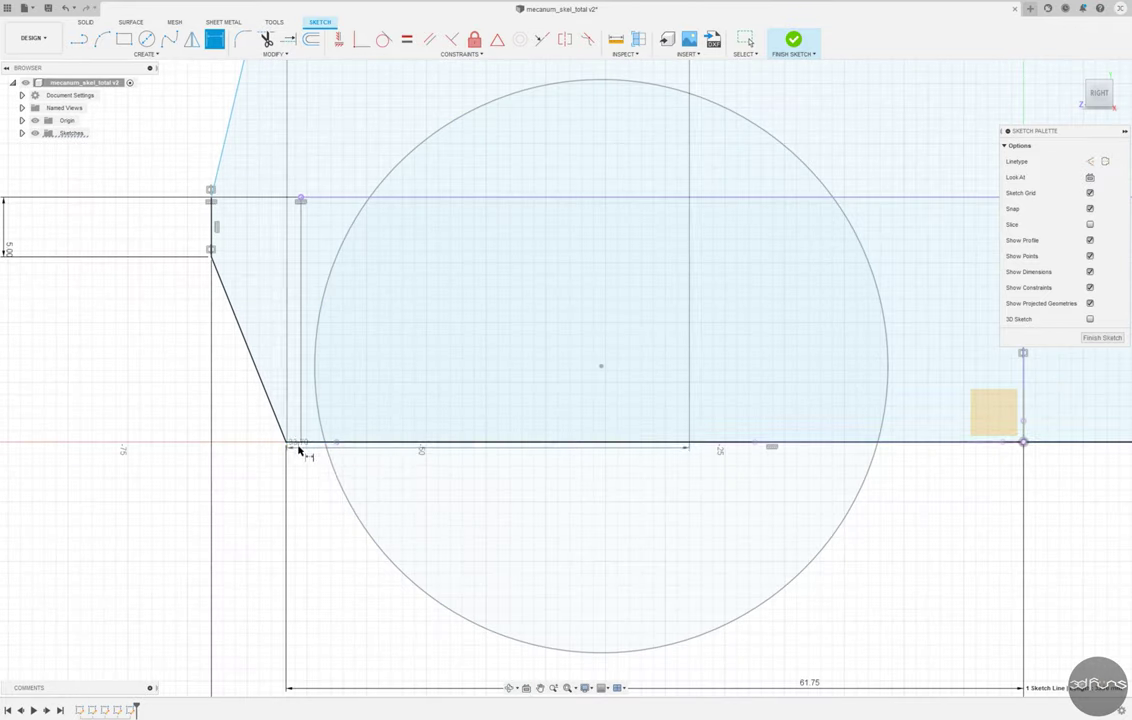
{"action": "scroll", "coordinate": [298, 450], "scroll_direction": "down", "scroll_amount": 4}
{"action": "left_click", "coordinate": [152, 381]}
{"action": "type", "text": ".5"}
{"action": "key", "text": "Return"}
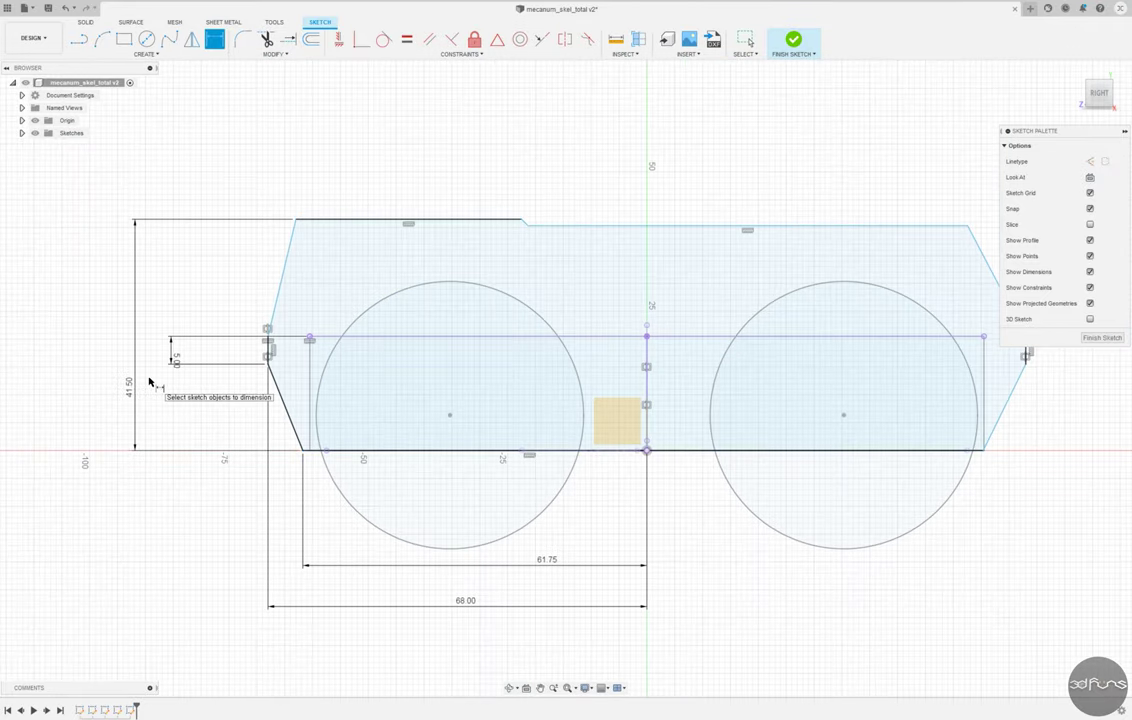
Step: Set the left end angle to 110° and dimension the top edge length
{"action": "left_click", "coordinate": [316, 219]}
{"action": "left_click", "coordinate": [289, 240]}
{"action": "left_click", "coordinate": [316, 244]}
{"action": "type", "text": "110"}
{"action": "key", "text": "Return"}
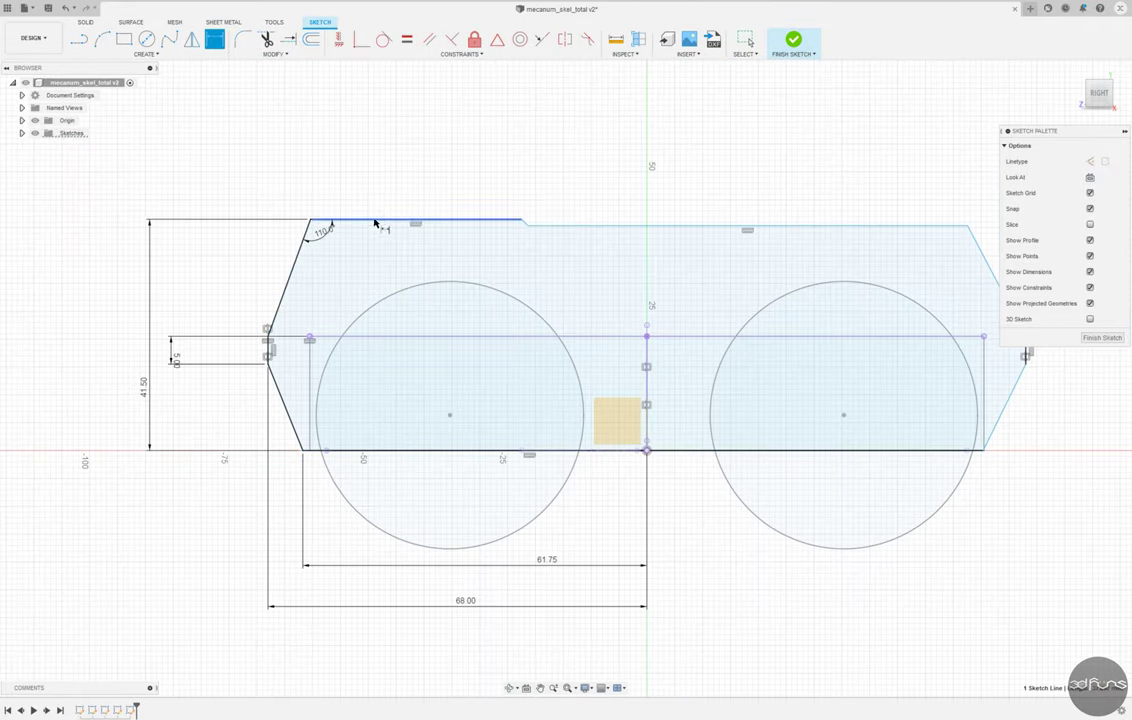
{"action": "left_click", "coordinate": [375, 220]}
{"action": "left_click", "coordinate": [386, 193]}
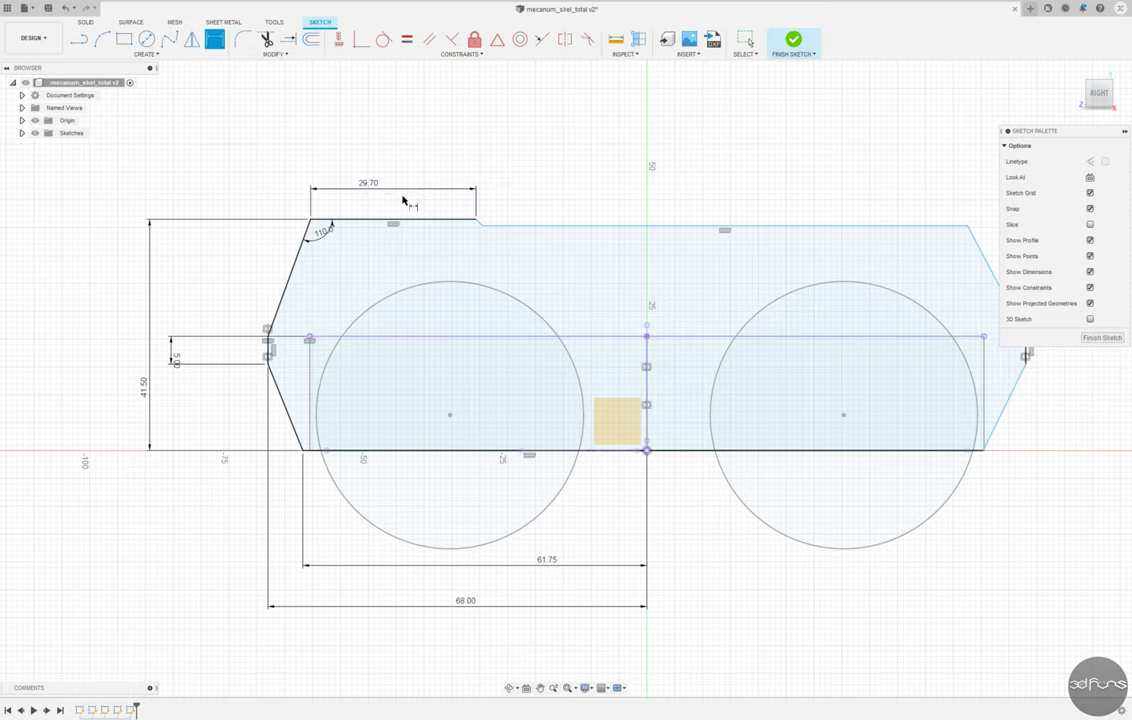
{"action": "scroll", "coordinate": [520, 236], "scroll_direction": "up", "scroll_amount": 3}
Step: Dimension the top notch with 4 mm depth and 3.55 width
{"action": "left_click", "coordinate": [400, 203]}
{"action": "left_click", "coordinate": [540, 244]}
{"action": "left_click", "coordinate": [566, 204]}
{"action": "type", "text": "4"}
{"action": "key", "text": "Return"}
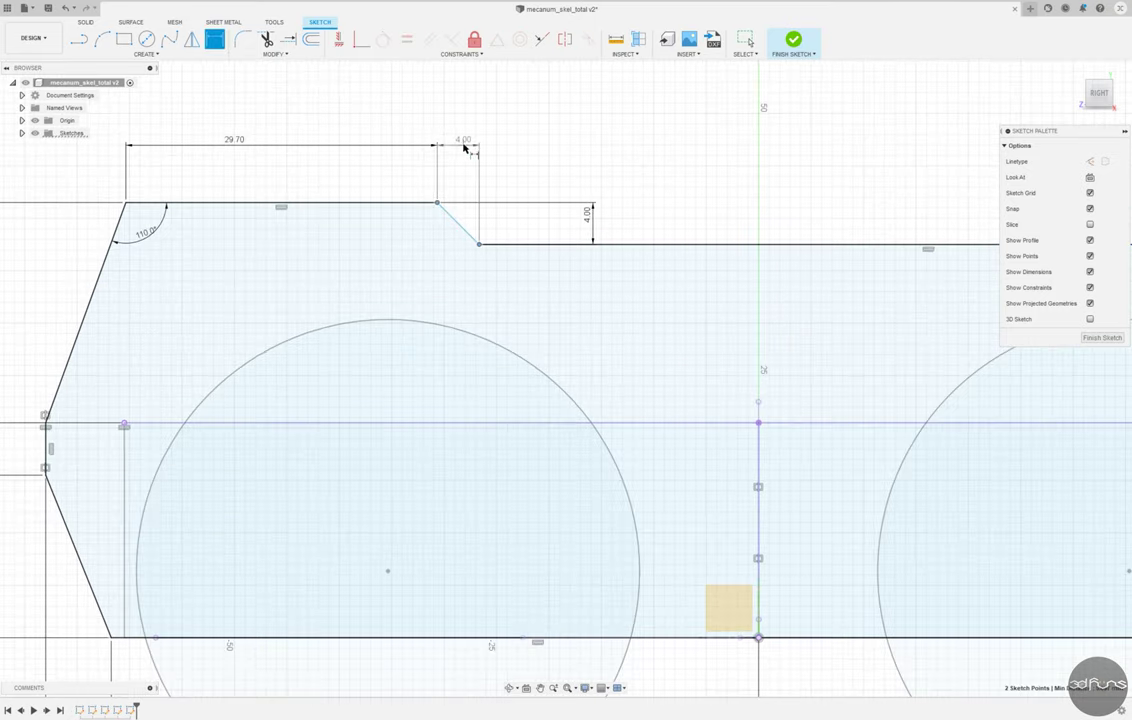
{"action": "left_click", "coordinate": [463, 147]}
{"action": "scroll", "coordinate": [345, 280], "scroll_direction": "down", "scroll_amount": 5}
Step: Set the top-right corner angle to 110° and finish the sketch
{"action": "left_click", "coordinate": [780, 258]}
{"action": "left_click", "coordinate": [888, 285]}
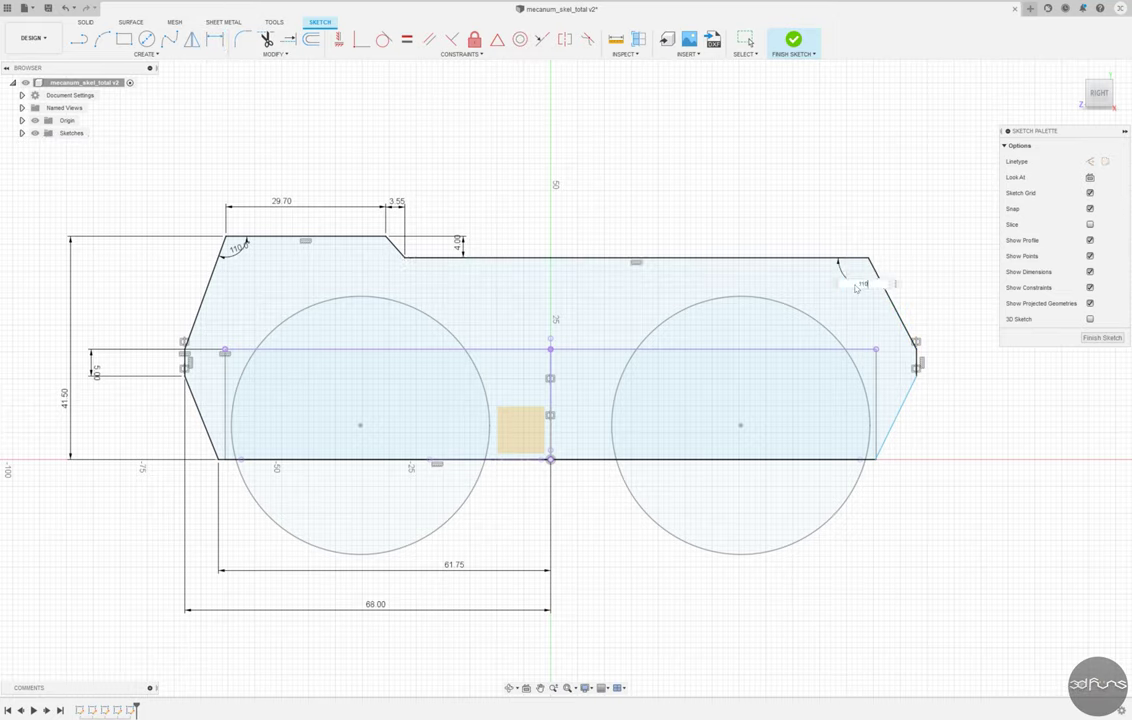
{"action": "key", "text": "Return"}
{"action": "scroll", "coordinate": [943, 478], "scroll_direction": "up", "scroll_amount": 1}
{"action": "scroll", "coordinate": [943, 478], "scroll_direction": "up", "scroll_amount": 2}
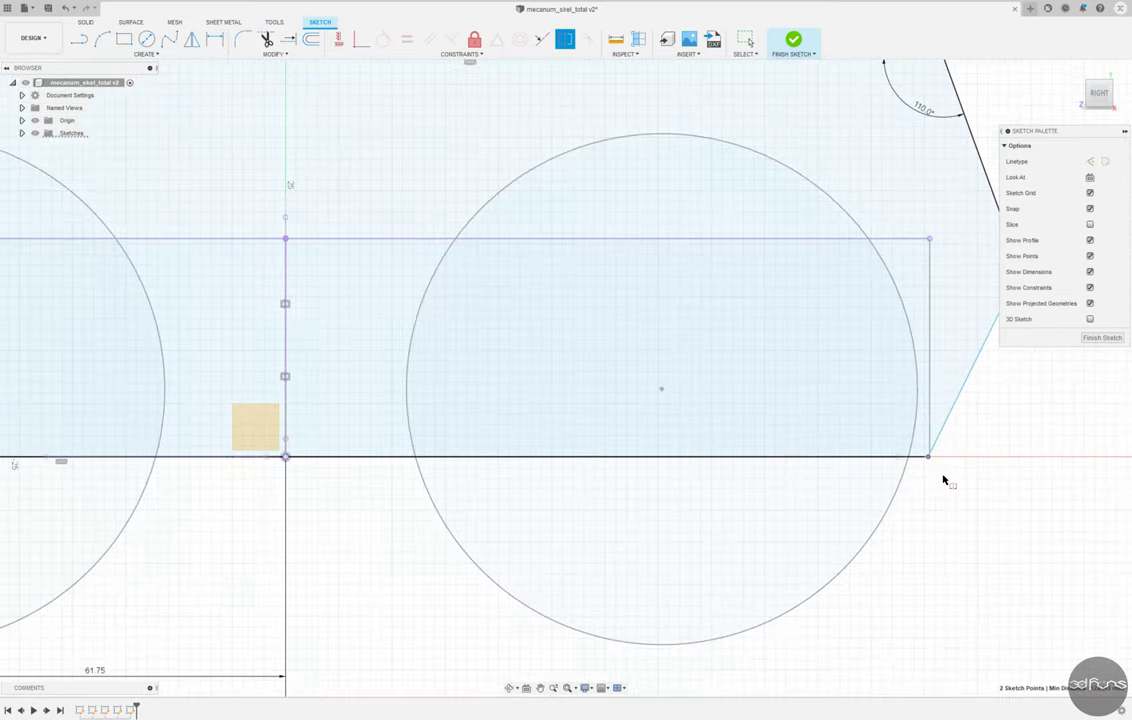
{"action": "scroll", "coordinate": [943, 478], "scroll_direction": "down", "scroll_amount": 4}
{"action": "left_click", "coordinate": [792, 42]}
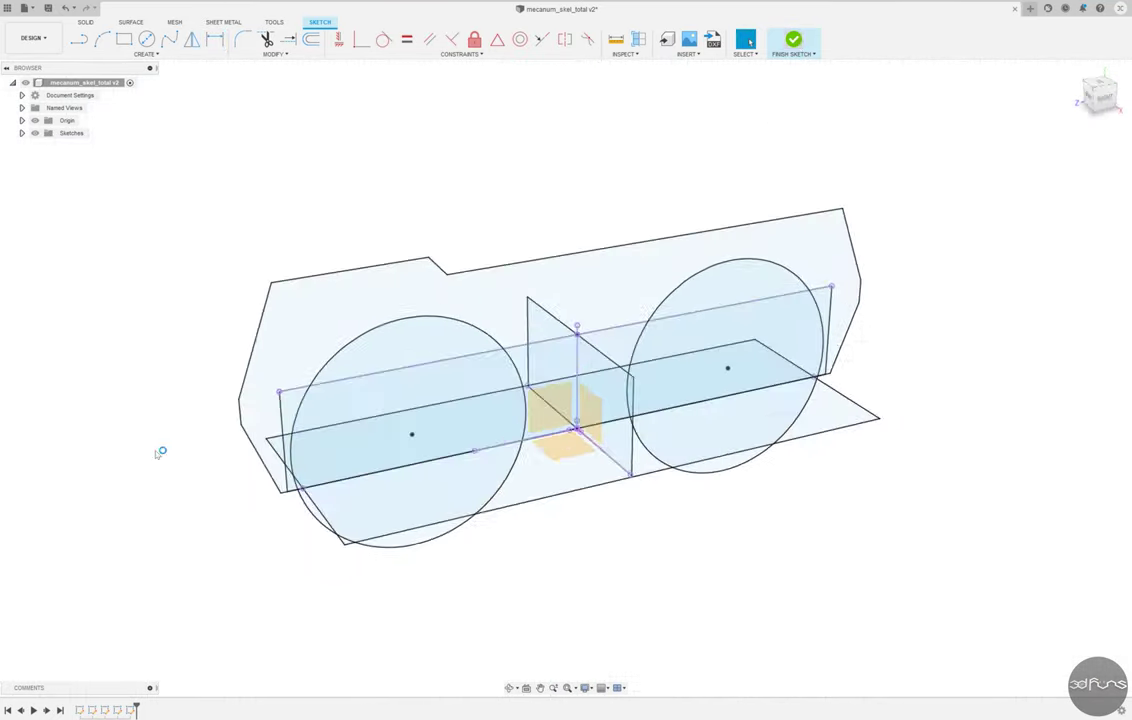
Step: Start a side-plane sketch and draw a horizontal reference line across the chassis
{"action": "left_click", "coordinate": [78, 39]}
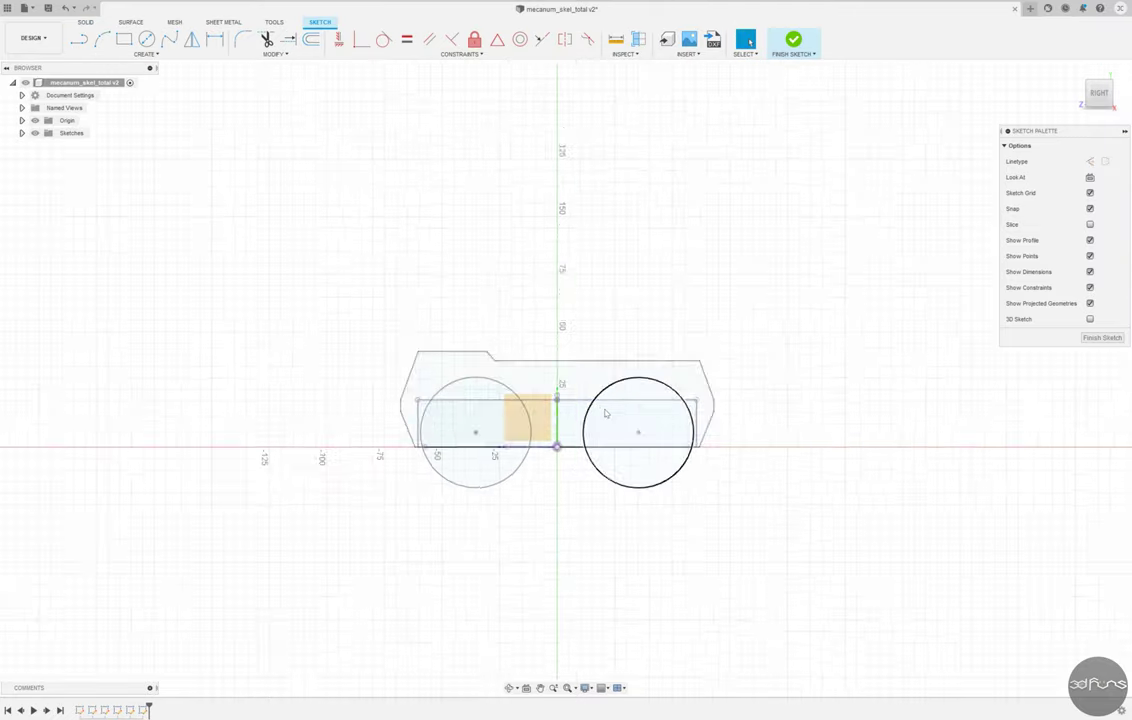
{"action": "left_click", "coordinate": [78, 39]}
{"action": "left_click", "coordinate": [88, 397]}
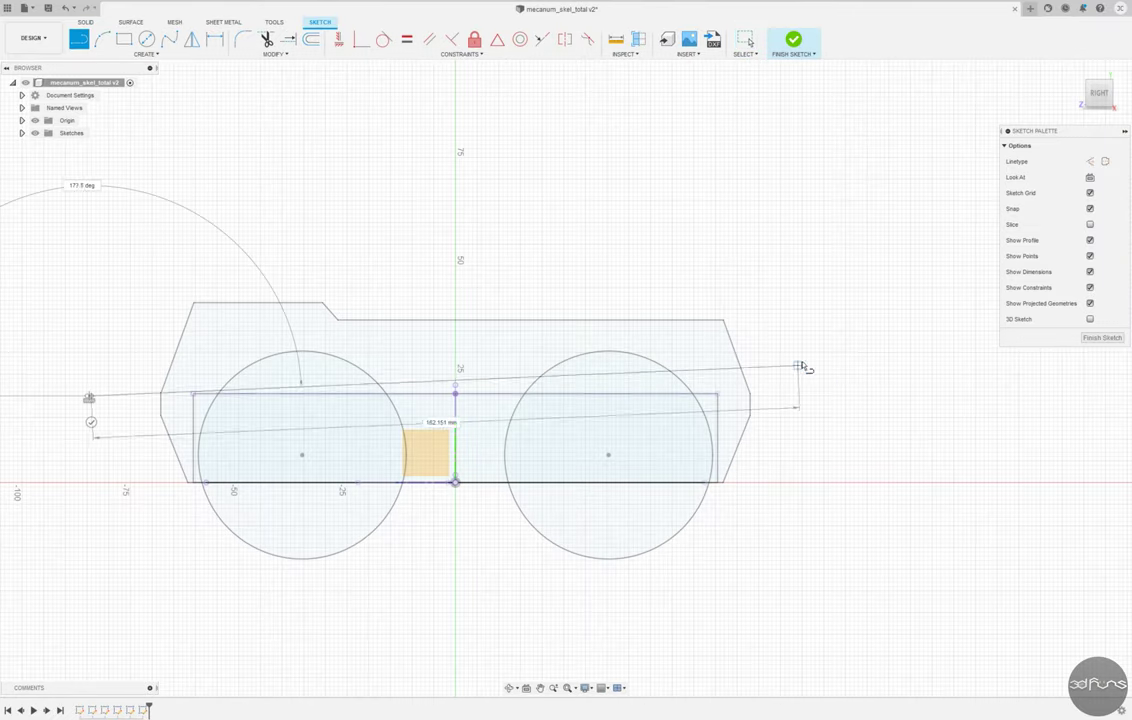
{"action": "left_click", "coordinate": [841, 391]}
{"action": "key", "text": "Escape"}
{"action": "left_click", "coordinate": [361, 39]}
{"action": "scroll", "coordinate": [230, 395], "scroll_direction": "up", "scroll_amount": 2}
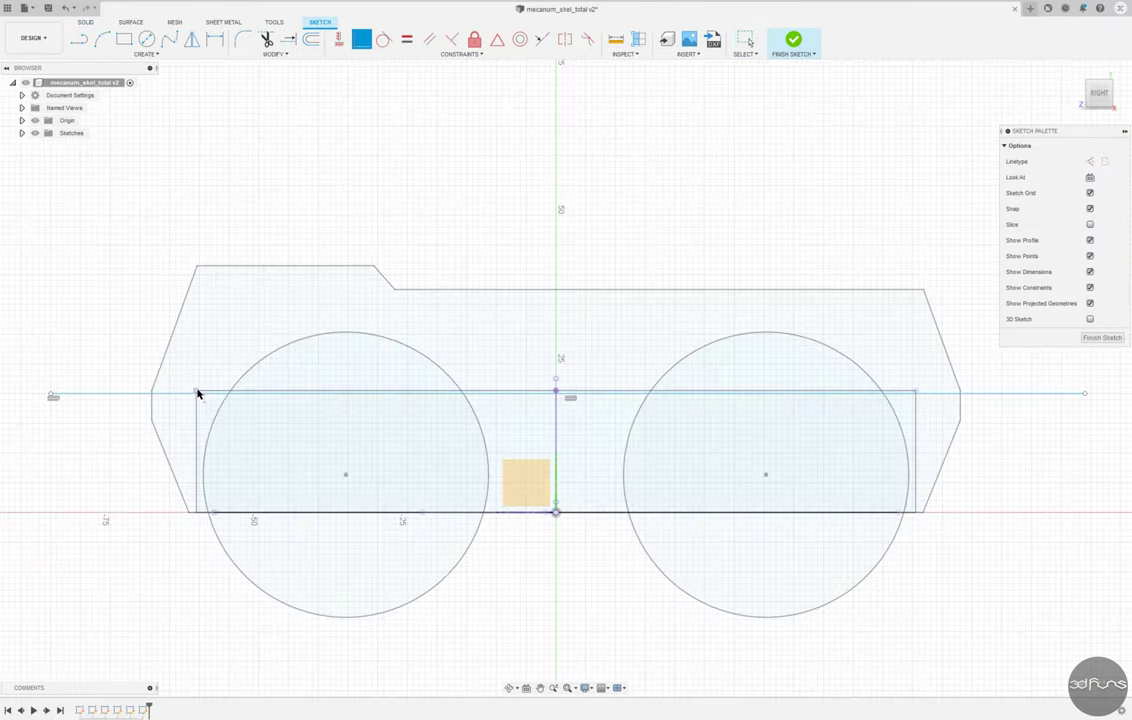
{"action": "scroll", "coordinate": [428, 455], "scroll_direction": "down", "scroll_amount": 2}
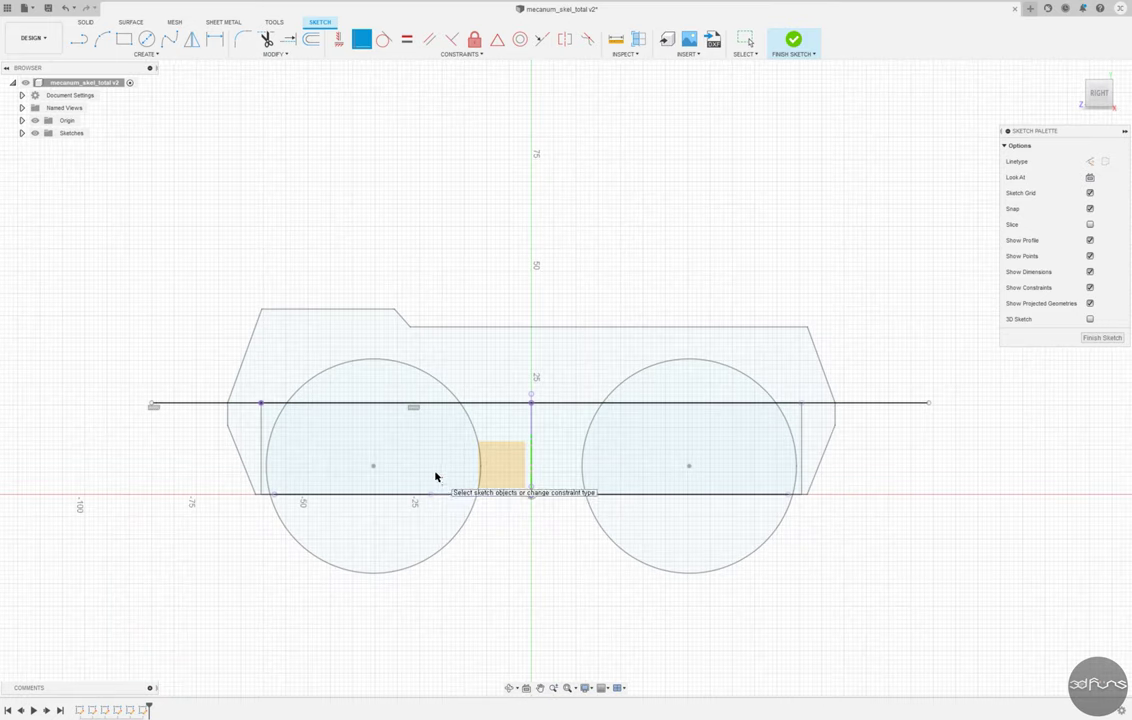
Step: Draw the notched, sloped upper-body outline on the reference line with a horizontal top segment
{"action": "left_click", "coordinate": [221, 403]}
{"action": "left_click", "coordinate": [193, 300]}
{"action": "left_click", "coordinate": [285, 200]}
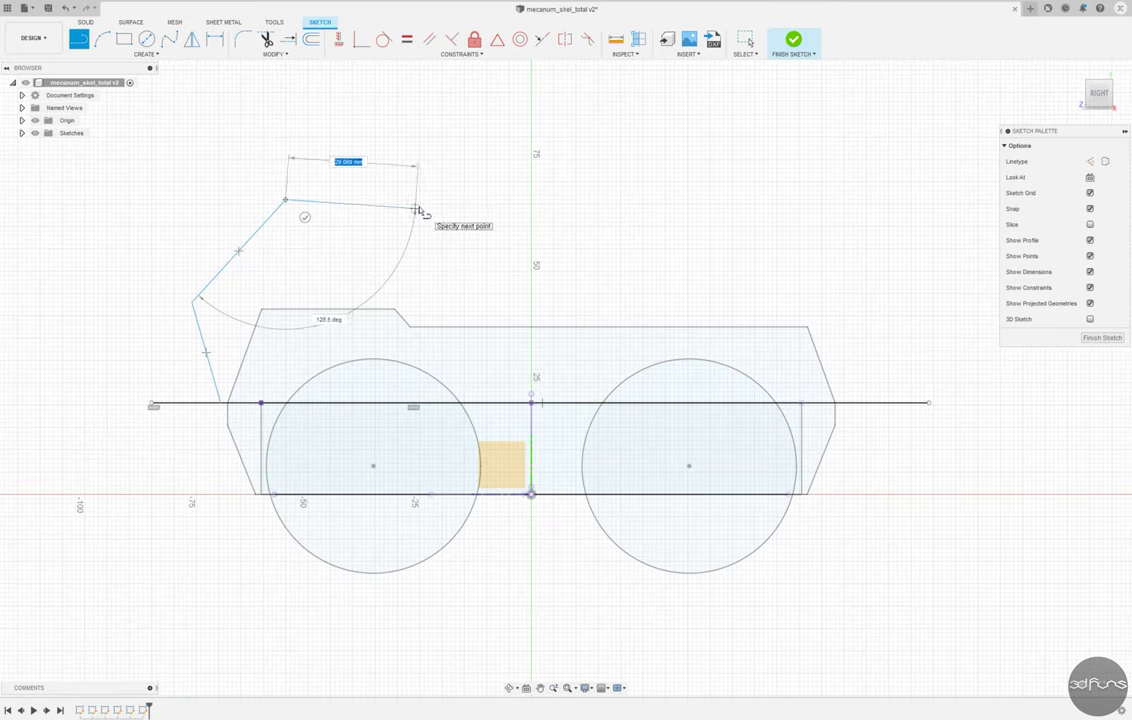
{"action": "left_click", "coordinate": [415, 208]}
{"action": "left_click", "coordinate": [460, 258]}
{"action": "left_click", "coordinate": [920, 253]}
{"action": "left_click", "coordinate": [865, 402]}
{"action": "left_click", "coordinate": [339, 39]}
{"action": "left_click", "coordinate": [481, 251]}
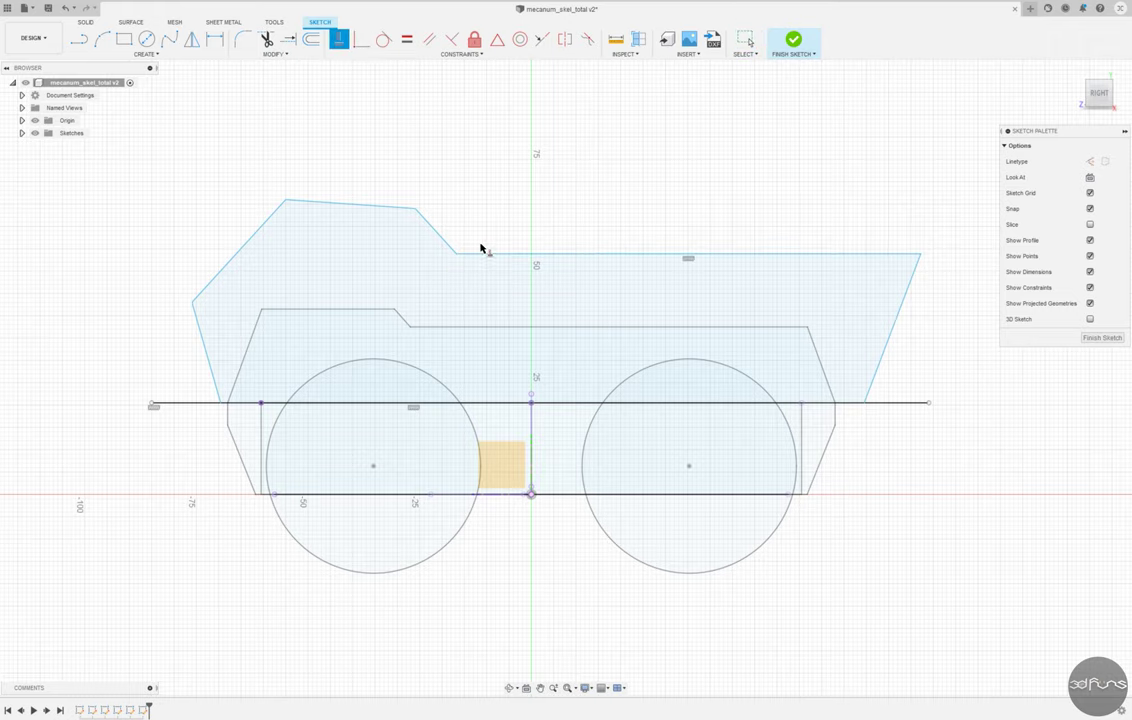
Step: Dimension the outline with a 1.40 offset, 17.15 left height and 65.7 mm overall height
{"action": "key", "text": "d"}
{"action": "scroll", "coordinate": [340, 410], "scroll_direction": "up", "scroll_amount": 2}
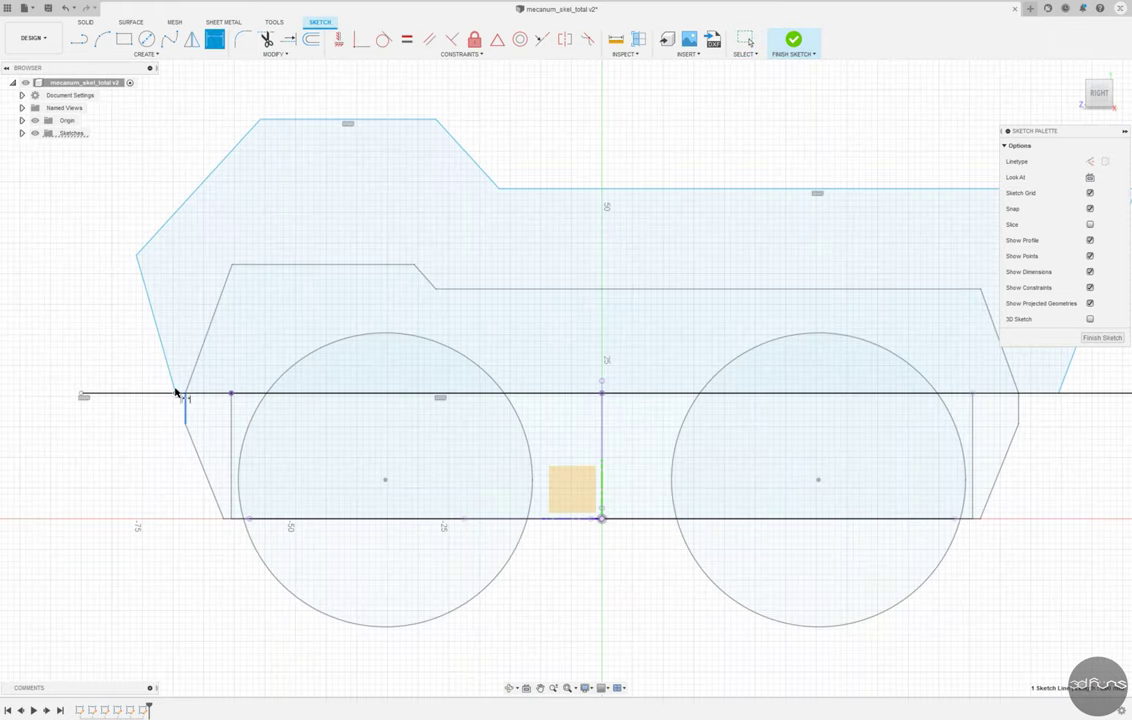
{"action": "left_click", "coordinate": [190, 393]}
{"action": "left_click", "coordinate": [170, 452]}
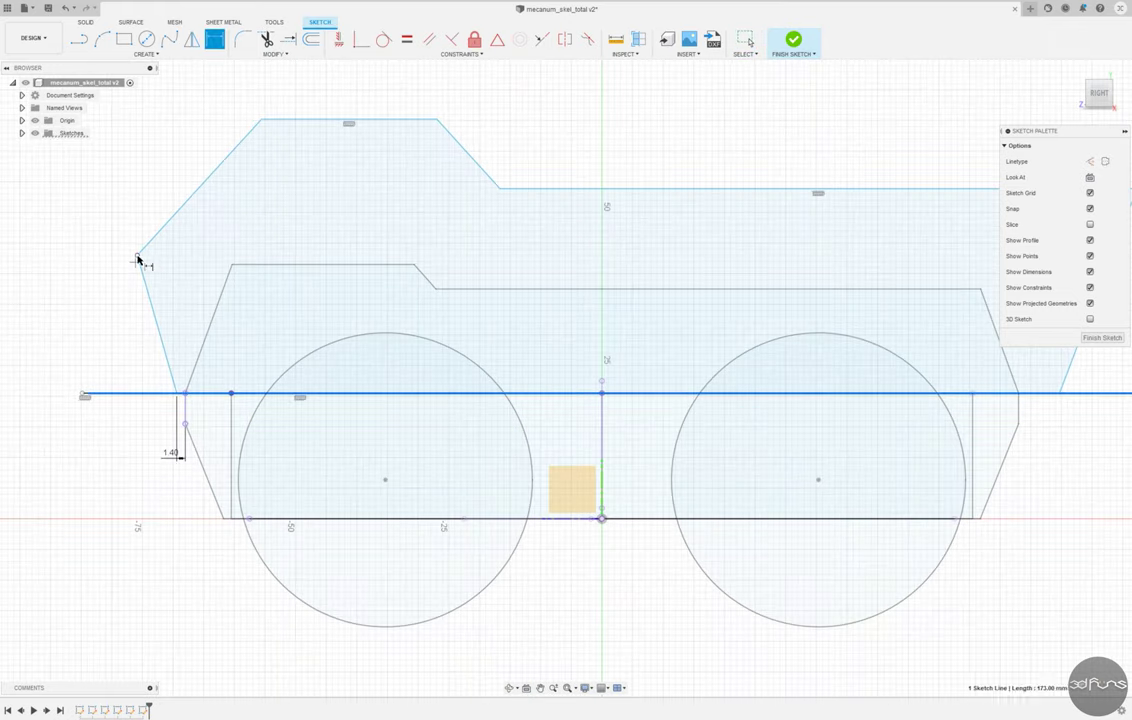
{"action": "left_click", "coordinate": [138, 260]}
{"action": "left_click", "coordinate": [93, 316]}
{"action": "key", "text": "Return"}
{"action": "left_click", "coordinate": [303, 119]}
{"action": "left_click", "coordinate": [250, 518]}
{"action": "scroll", "coordinate": [335, 491], "scroll_direction": "up", "scroll_amount": 1}
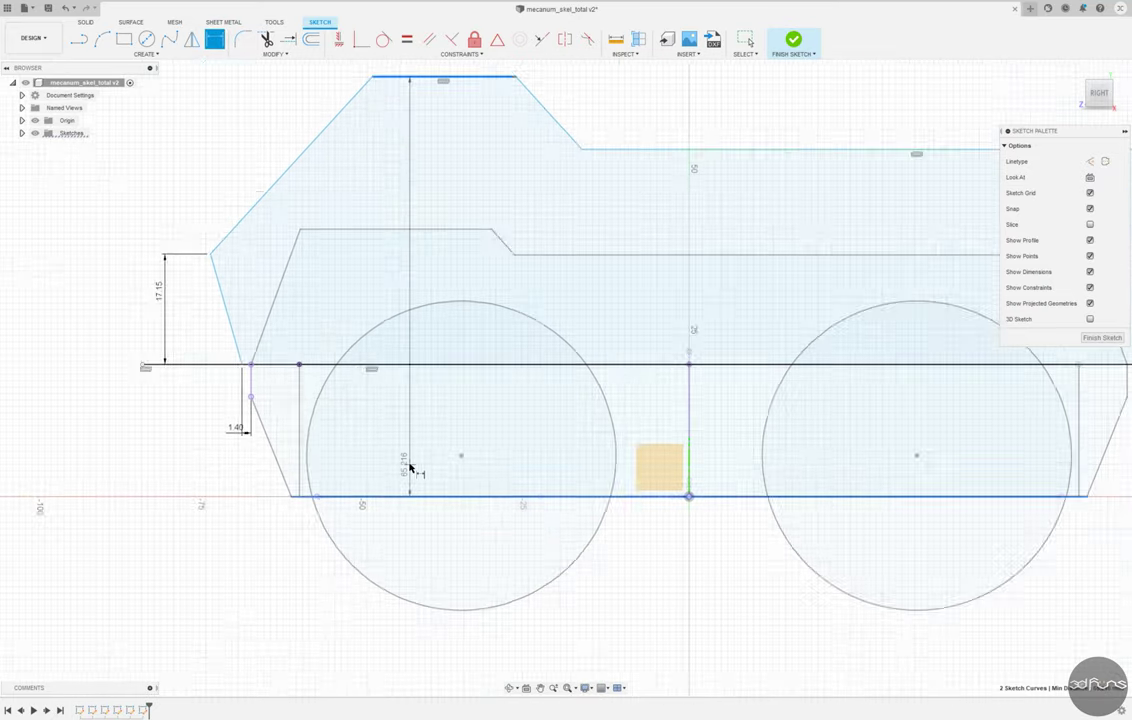
{"action": "scroll", "coordinate": [409, 467], "scroll_direction": "down", "scroll_amount": 2}
{"action": "left_click", "coordinate": [160, 405]}
{"action": "type", "text": "65.7"}
{"action": "key", "text": "Return"}
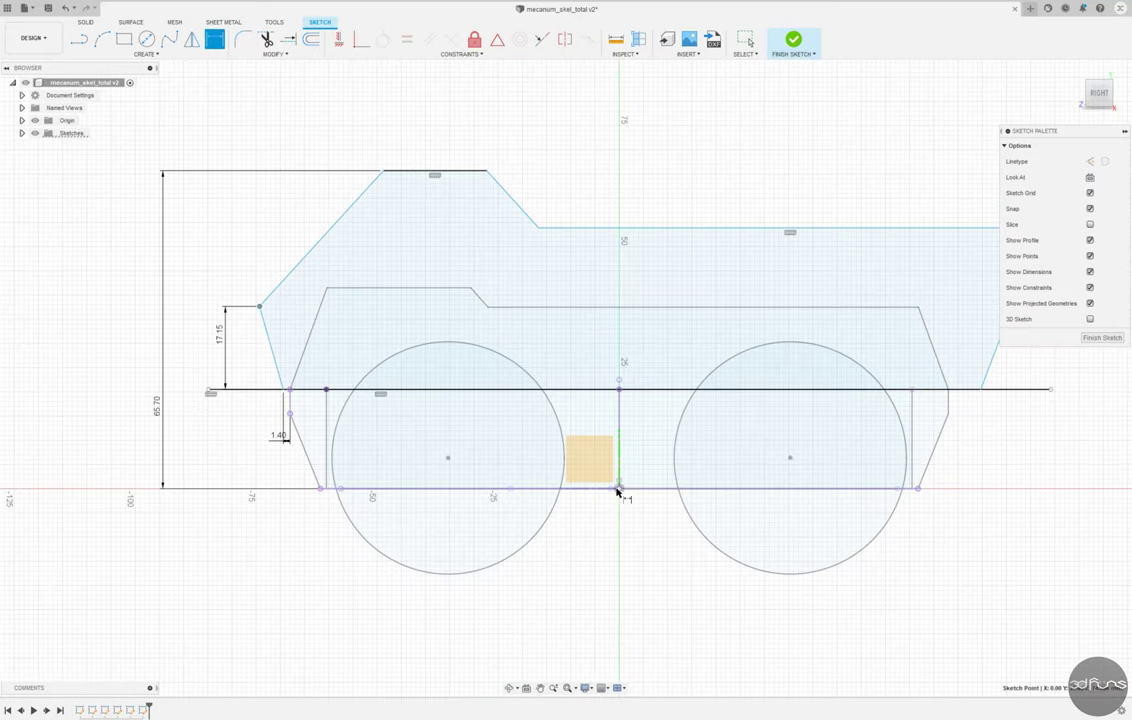
Step: Add a 74 mm distance to the origin, 12.6 mm slope offset and 48.5 mm top width
{"action": "left_click", "coordinate": [618, 488]}
{"action": "left_click", "coordinate": [260, 306]}
{"action": "left_click", "coordinate": [440, 615]}
{"action": "key", "text": "Return"}
{"action": "left_click", "coordinate": [335, 148]}
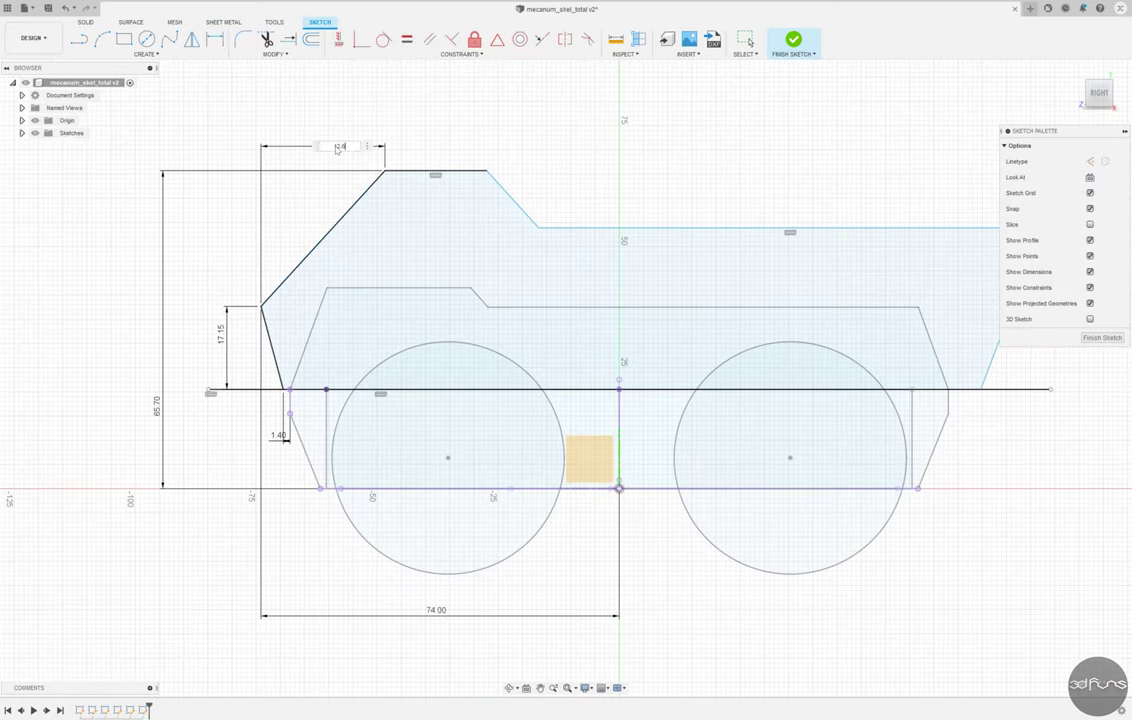
{"action": "type", "text": "12.6"}
{"action": "key", "text": "Return"}
{"action": "left_click", "coordinate": [487, 171]}
{"action": "left_click", "coordinate": [261, 306]}
{"action": "left_click", "coordinate": [375, 100]}
{"action": "key", "text": "Return"}
{"action": "left_click", "coordinate": [465, 172]}
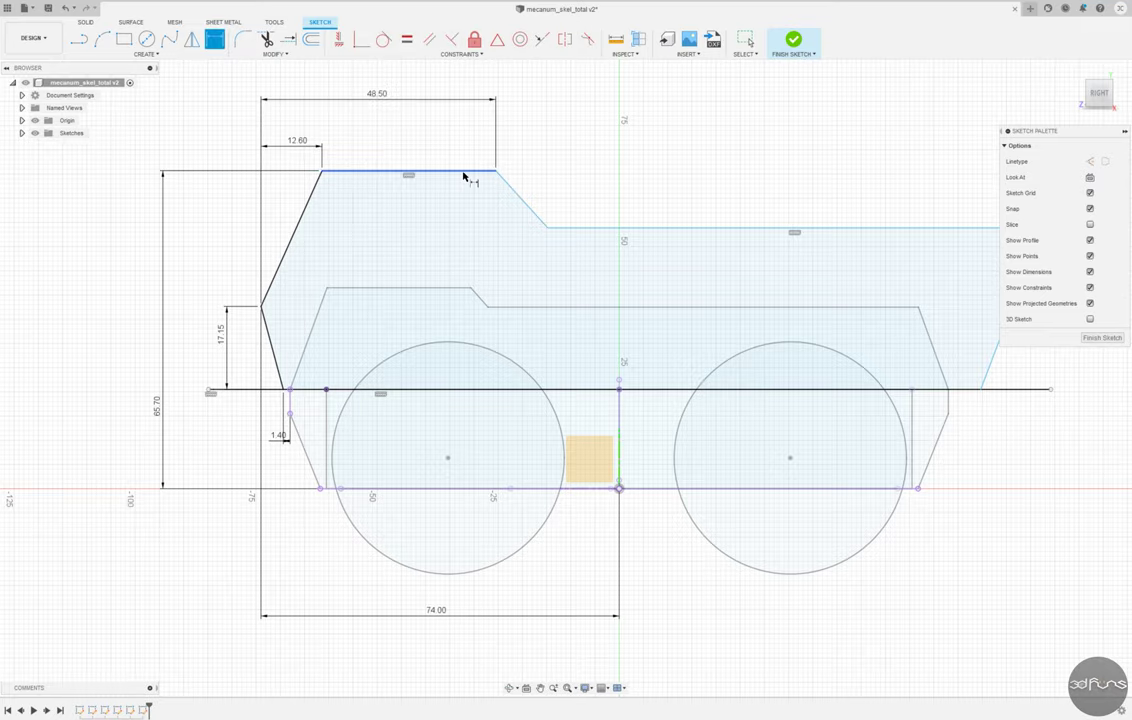
Step: Set the 115° notch angle, 65° right-end angle and the lower-right edge dimension
{"action": "left_click", "coordinate": [508, 185]}
{"action": "left_click", "coordinate": [487, 198]}
{"action": "key", "text": "Return"}
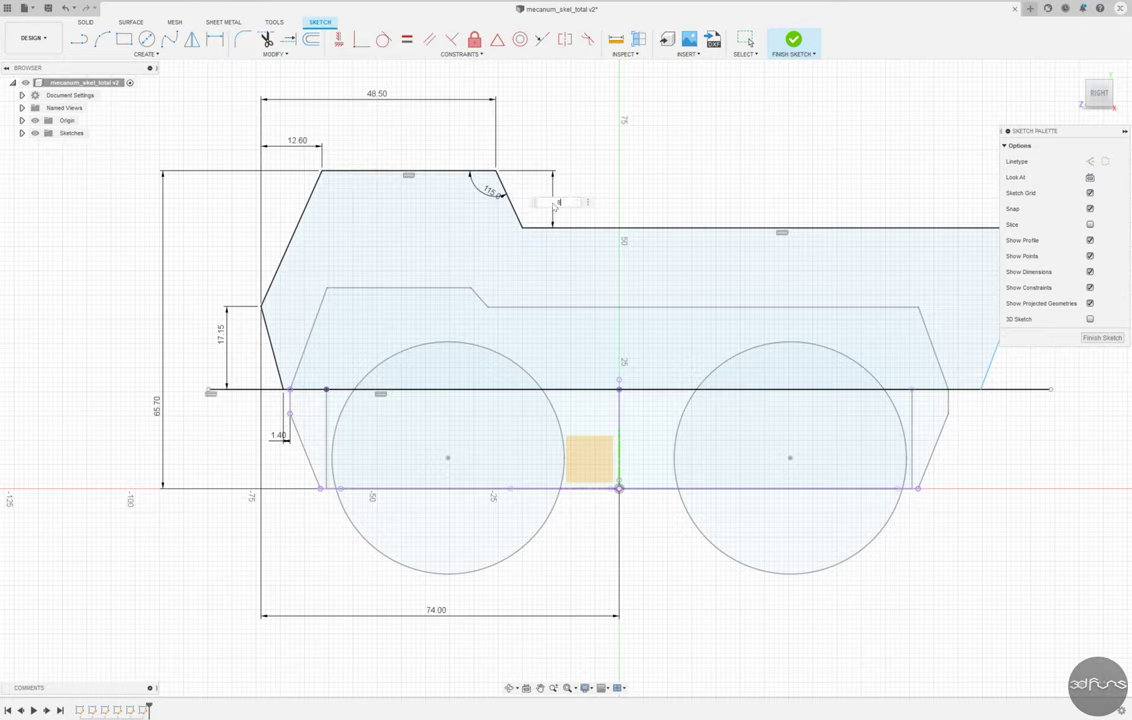
{"action": "scroll", "coordinate": [847, 409], "scroll_direction": "down", "scroll_amount": 1}
{"action": "left_click", "coordinate": [841, 262]}
{"action": "left_click", "coordinate": [834, 255]}
{"action": "key", "text": "Return"}
{"action": "scroll", "coordinate": [800, 420], "scroll_direction": "up", "scroll_amount": 2}
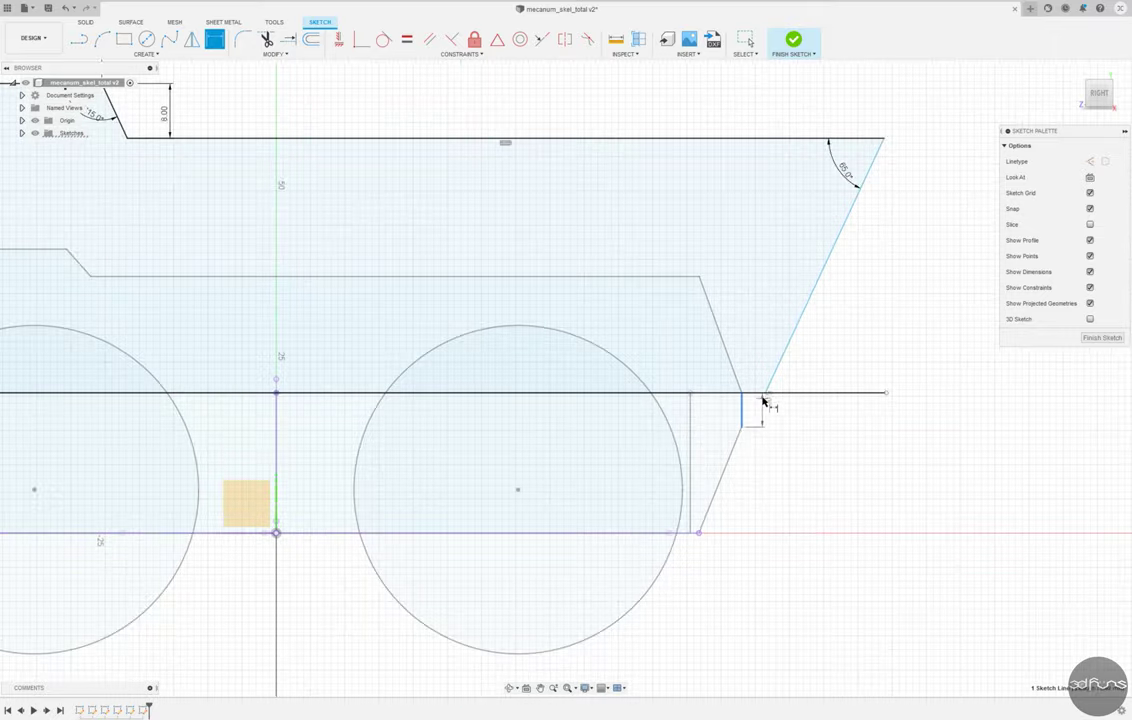
{"action": "left_click", "coordinate": [762, 438]}
{"action": "key", "text": "Return"}
{"action": "scroll", "coordinate": [172, 402], "scroll_direction": "down", "scroll_amount": 3}
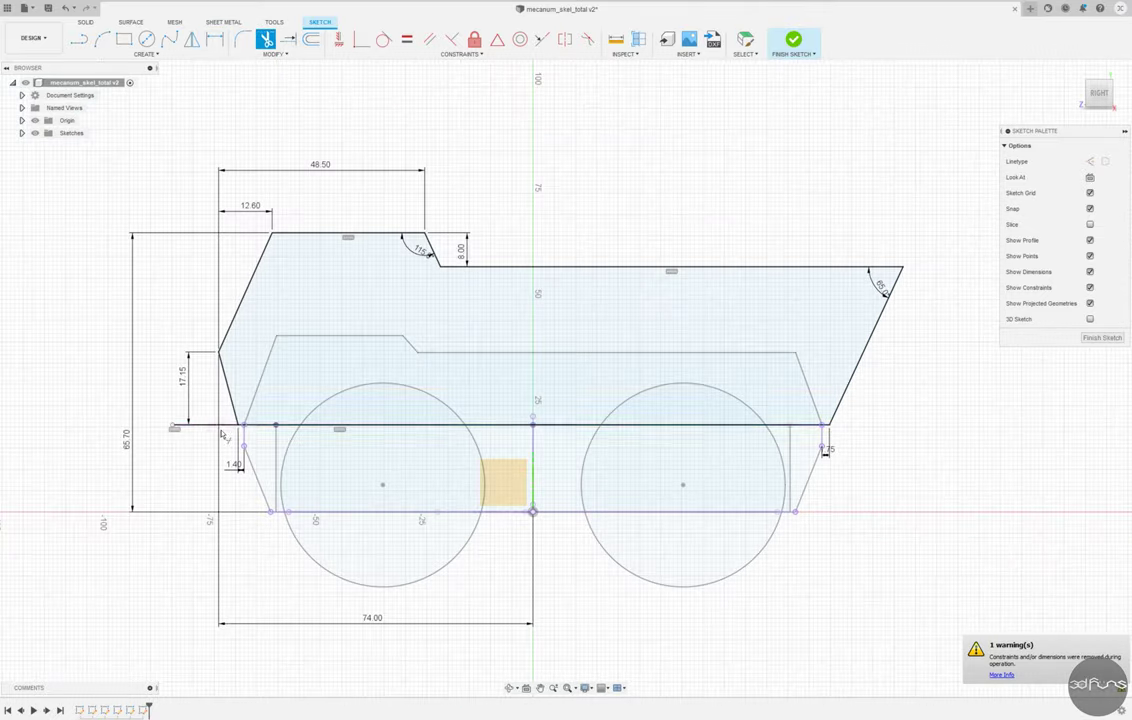
{"action": "scroll", "coordinate": [195, 455], "scroll_direction": "up", "scroll_amount": 4}
{"action": "scroll", "coordinate": [160, 413], "scroll_direction": "down", "scroll_amount": 1}
{"action": "scroll", "coordinate": [160, 413], "scroll_direction": "down", "scroll_amount": 1}
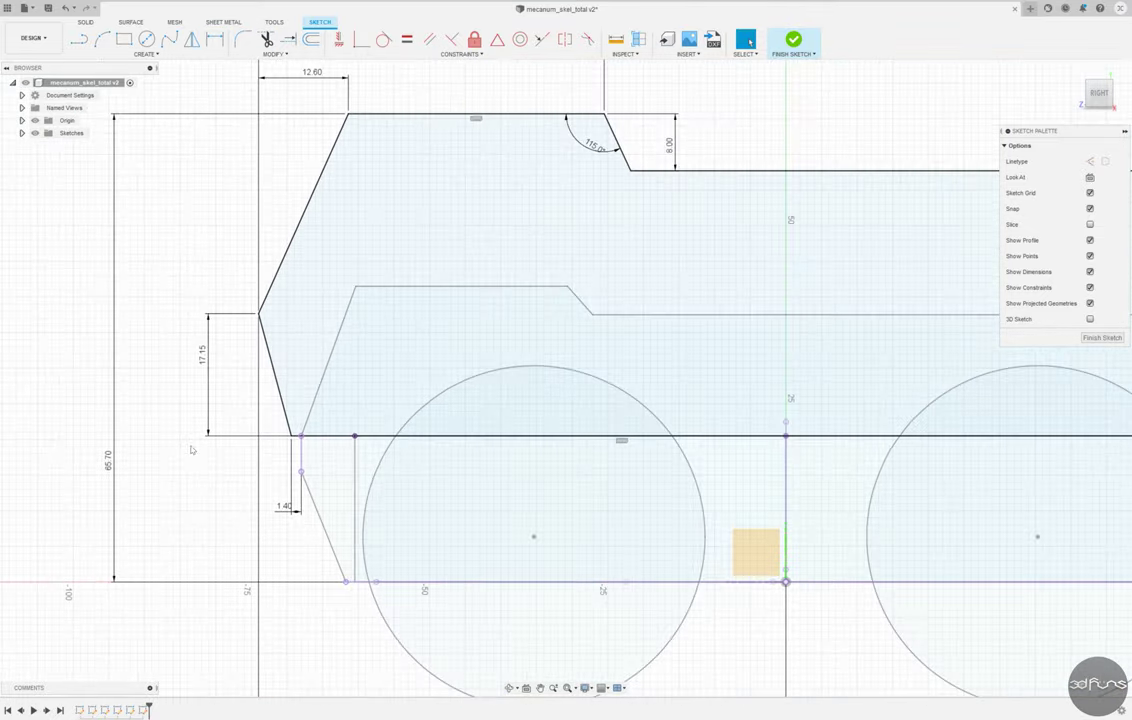
{"action": "scroll", "coordinate": [160, 413], "scroll_direction": "down", "scroll_amount": 4}
Step: Finish the sketch and reopen the body sketch for editing
{"action": "left_click", "coordinate": [793, 43]}
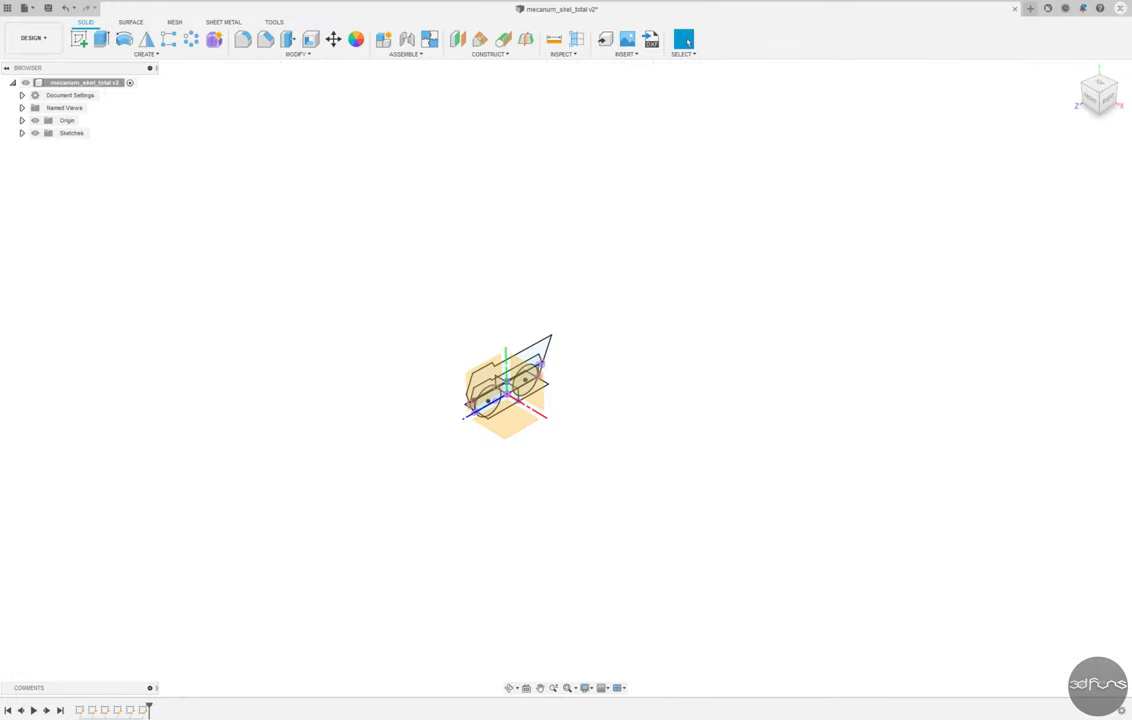
{"action": "double_click", "coordinate": [537, 346]}
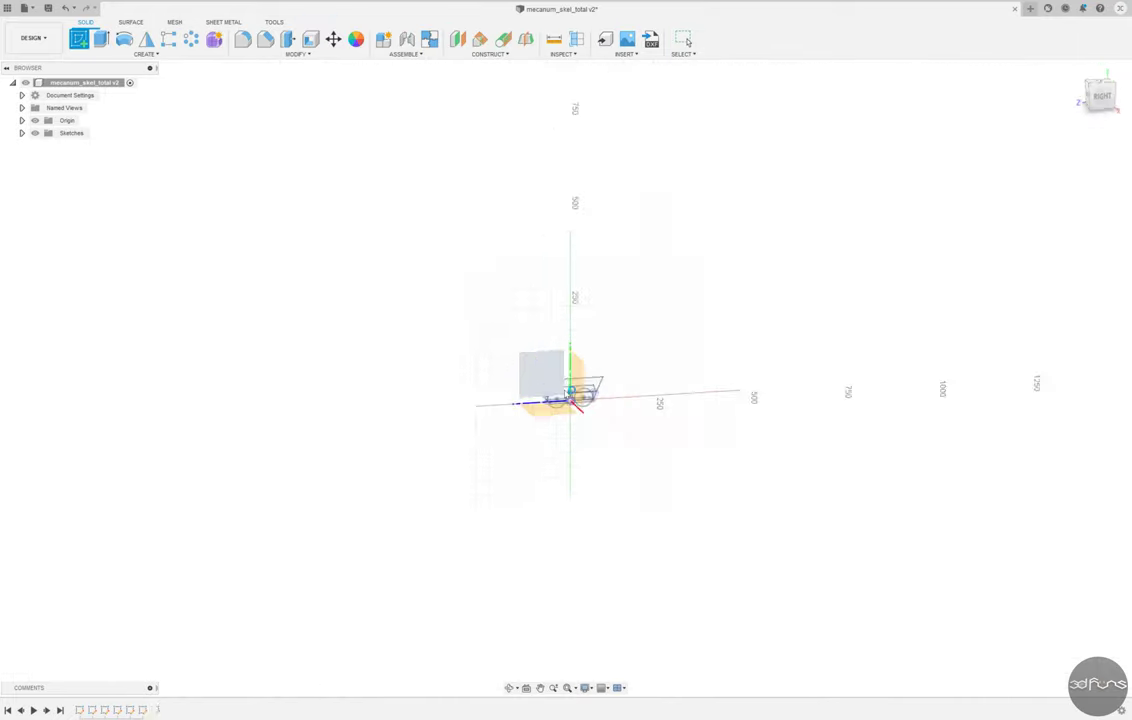
{"action": "scroll", "coordinate": [537, 346], "scroll_direction": "up", "scroll_amount": 2}
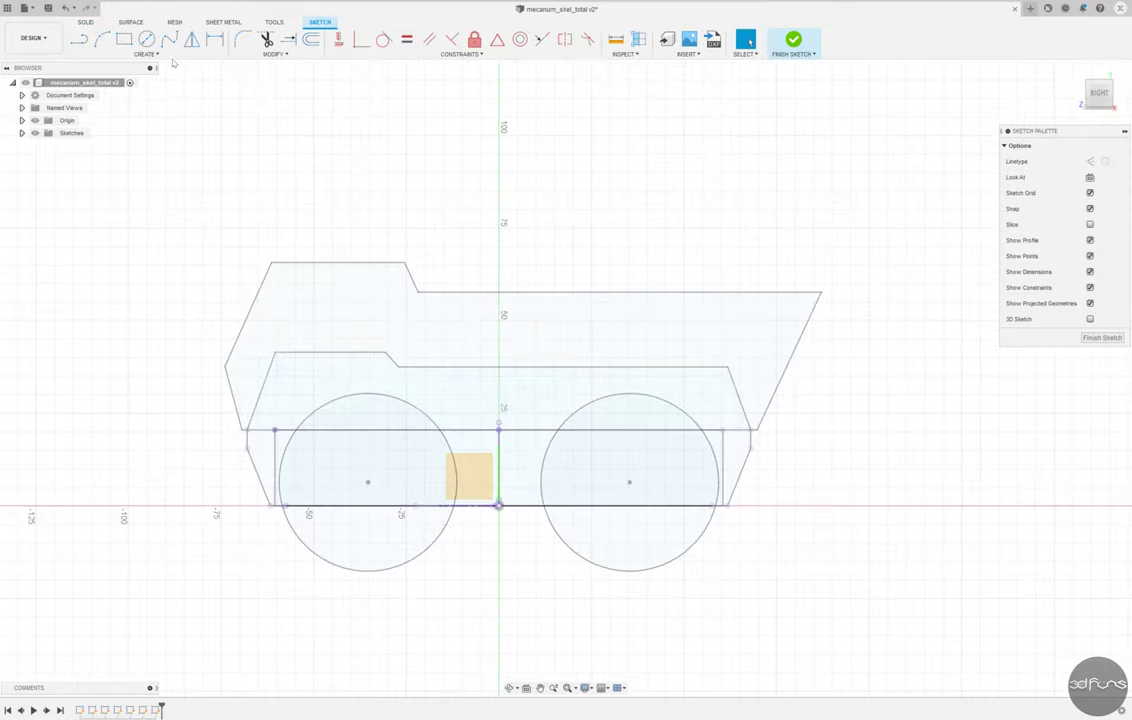
Step: Project the upper outline's two top edges into the sketch as reference geometry
{"action": "left_click", "coordinate": [146, 54]}
{"action": "left_click", "coordinate": [190, 235]}
{"action": "left_click", "coordinate": [340, 263]}
{"action": "left_click", "coordinate": [437, 293]}
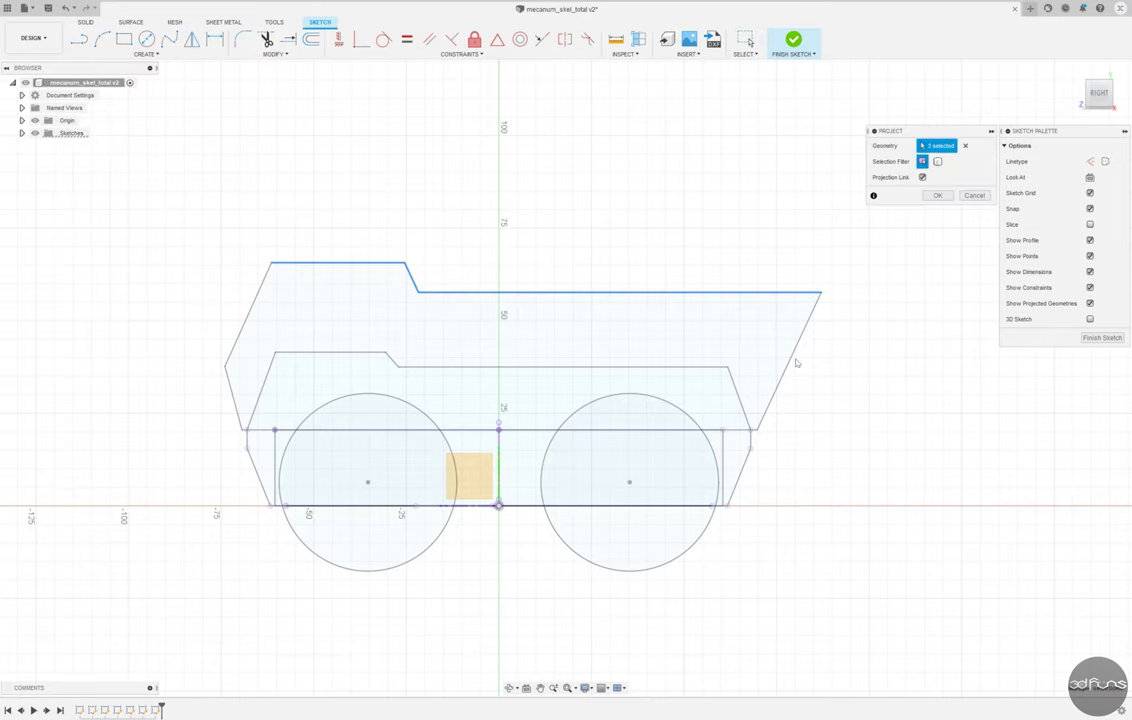
{"action": "scroll", "coordinate": [240, 435], "scroll_direction": "up", "scroll_amount": 5}
{"action": "scroll", "coordinate": [254, 429], "scroll_direction": "up", "scroll_amount": 1}
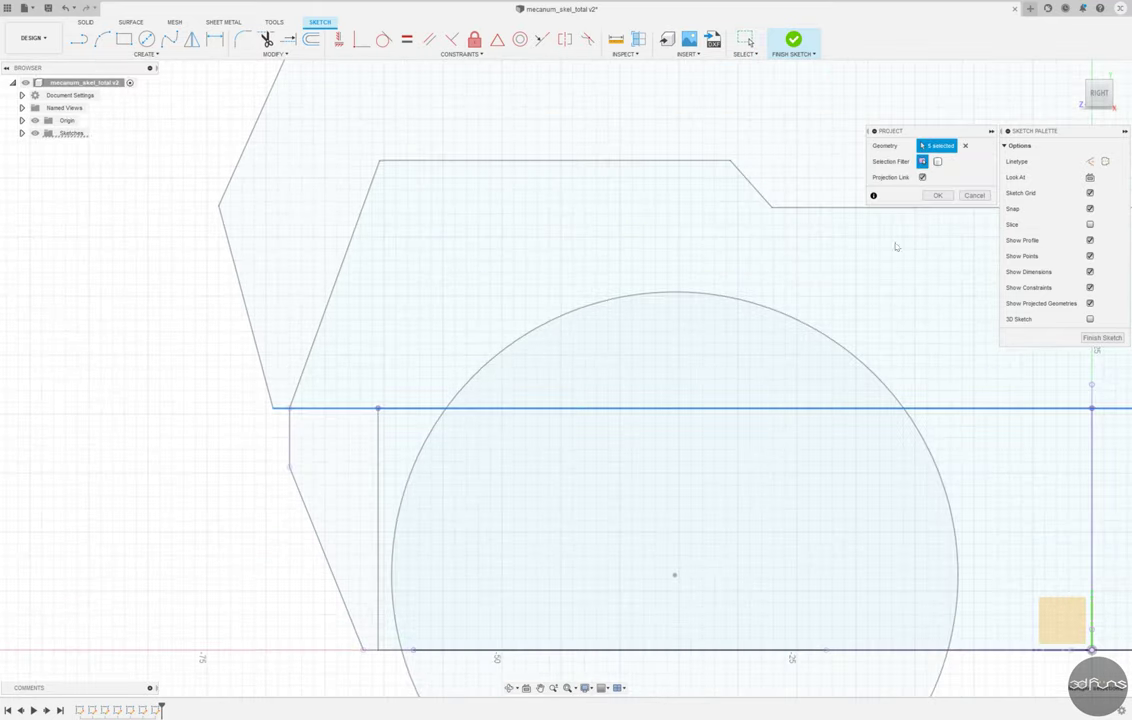
{"action": "key", "text": "Return"}
{"action": "scroll", "coordinate": [215, 362], "scroll_direction": "down", "scroll_amount": 7}
{"action": "scroll", "coordinate": [170, 365], "scroll_direction": "up", "scroll_amount": 1}
{"action": "key", "text": "l"}
{"action": "scroll", "coordinate": [287, 377], "scroll_direction": "up", "scroll_amount": 2}
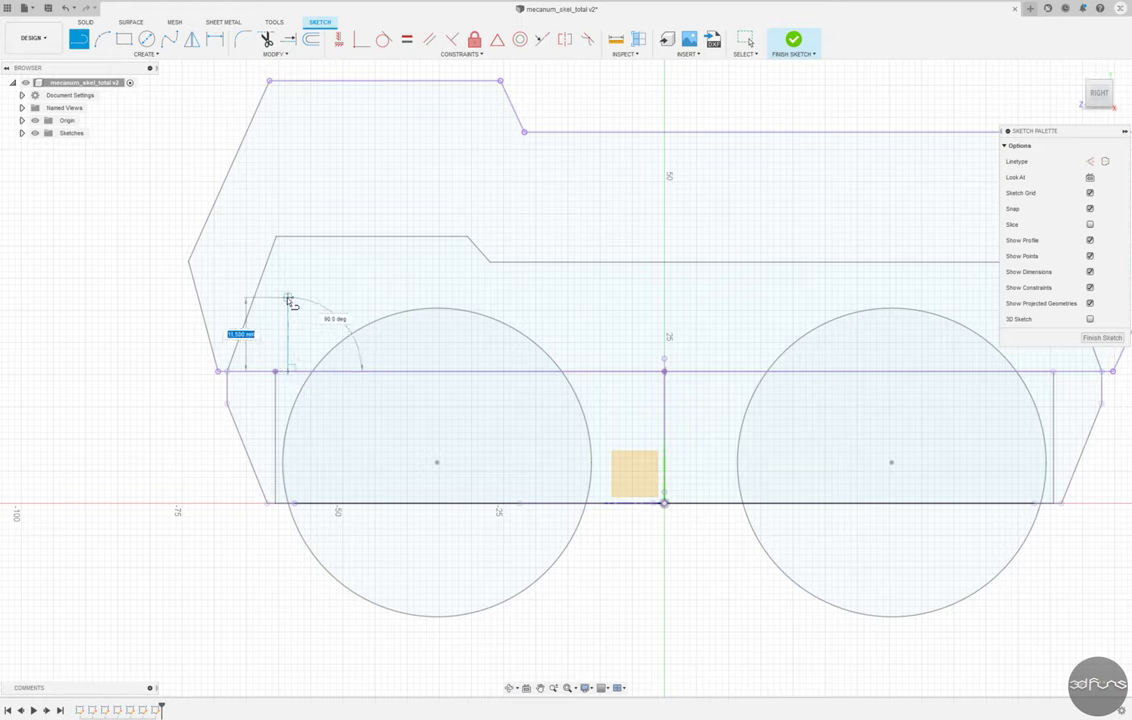
Step: Draw the stepped inner plate outline inside the body, closing it on the base line
{"action": "left_click", "coordinate": [330, 298]}
{"action": "left_click", "coordinate": [329, 95]}
{"action": "left_click", "coordinate": [476, 93]}
{"action": "left_click", "coordinate": [515, 160]}
{"action": "scroll", "coordinate": [515, 160], "scroll_direction": "down", "scroll_amount": 3}
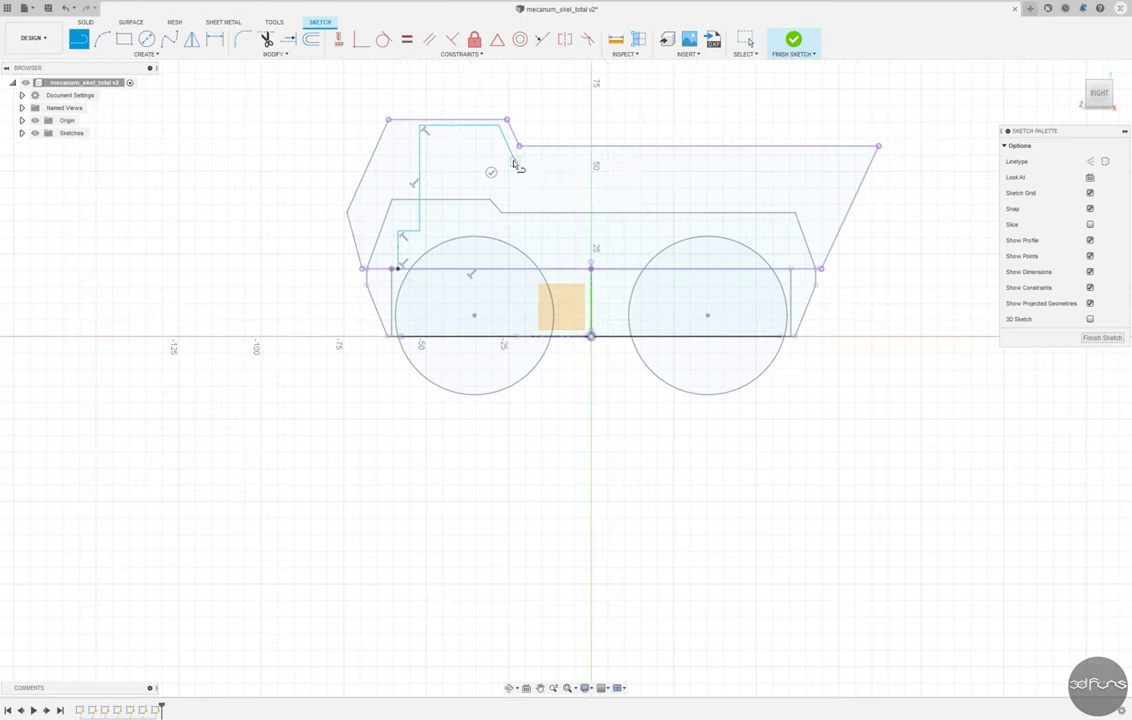
{"action": "left_click", "coordinate": [816, 162]}
{"action": "scroll", "coordinate": [816, 162], "scroll_direction": "up", "scroll_amount": 2}
{"action": "left_click", "coordinate": [836, 229]}
{"action": "left_click", "coordinate": [790, 328]}
{"action": "key", "text": "Escape"}
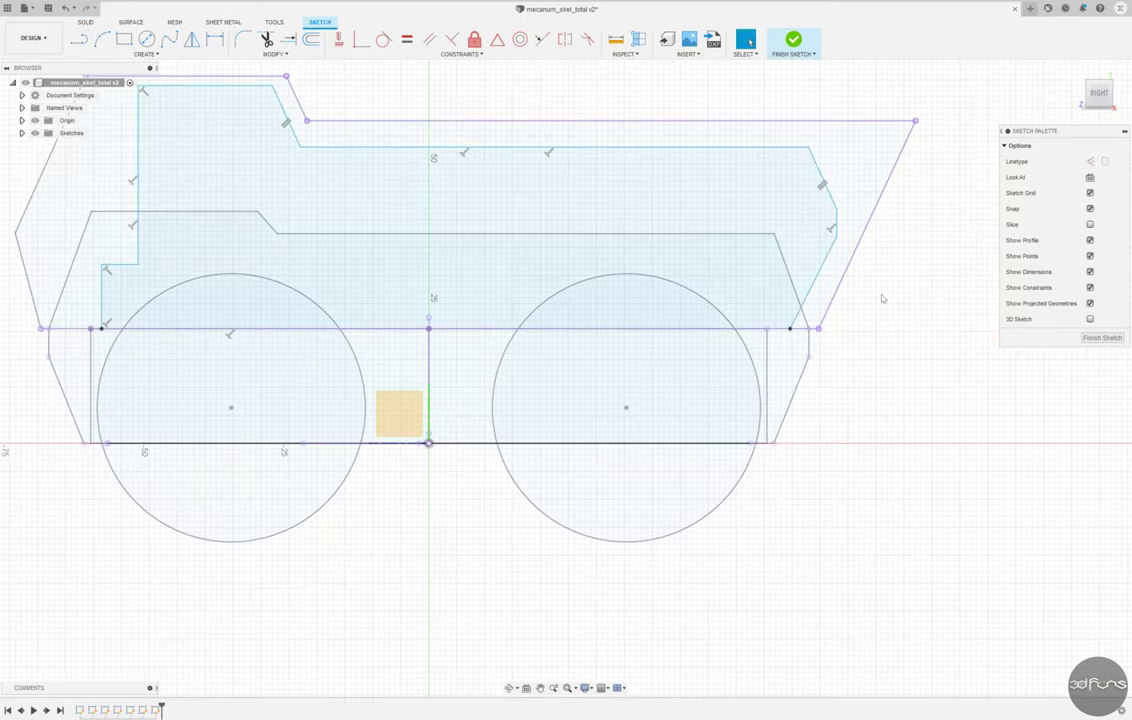
{"action": "scroll", "coordinate": [319, 354], "scroll_direction": "up", "scroll_amount": 2}
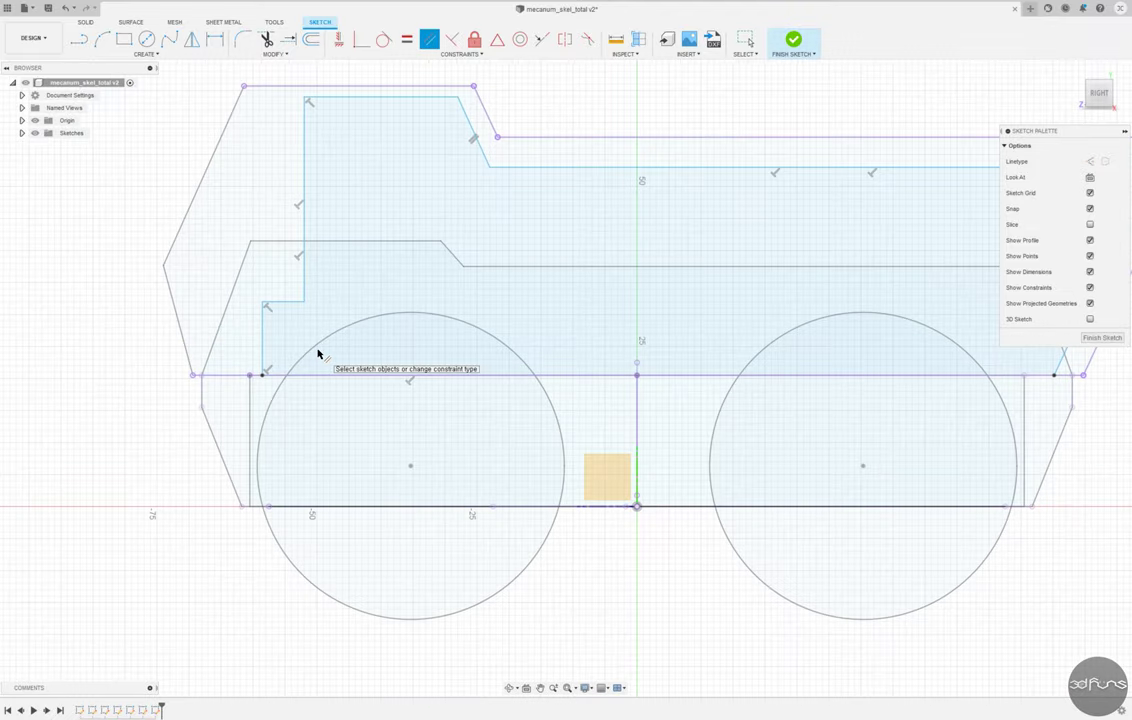
{"action": "scroll", "coordinate": [528, 76], "scroll_direction": "down", "scroll_amount": 3}
Step: Dimension the top lines with a 1.00 offset and the left edge 52.00 from the centre
{"action": "key", "text": "d"}
{"action": "scroll", "coordinate": [369, 119], "scroll_direction": "up", "scroll_amount": 3}
{"action": "left_click", "coordinate": [363, 132]}
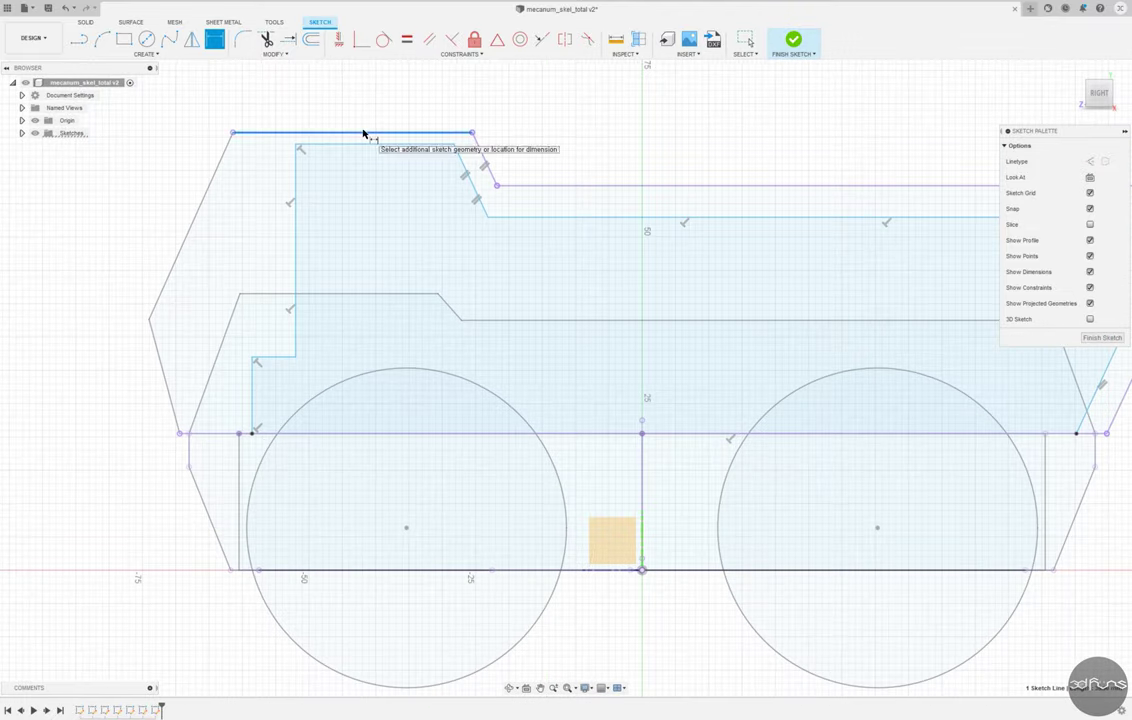
{"action": "left_click", "coordinate": [540, 145]}
{"action": "key", "text": "Return"}
{"action": "left_click", "coordinate": [518, 185]}
{"action": "scroll", "coordinate": [420, 172], "scroll_direction": "down", "scroll_amount": 3}
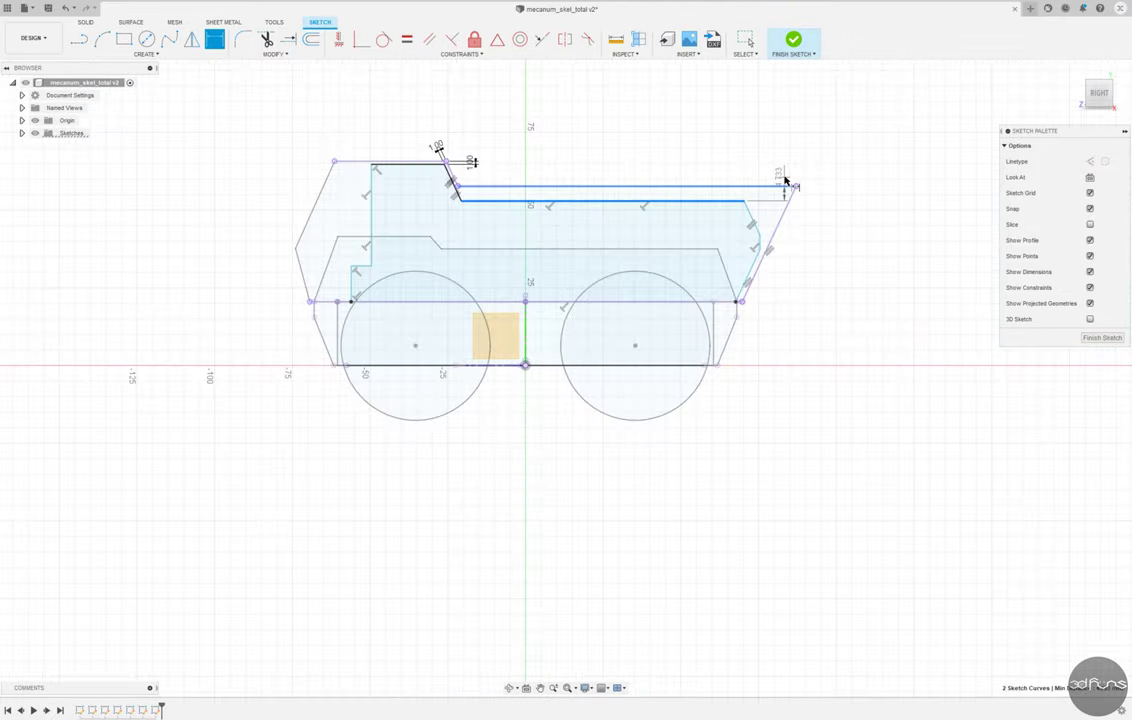
{"action": "left_click", "coordinate": [762, 181]}
{"action": "scroll", "coordinate": [762, 181], "scroll_direction": "up", "scroll_amount": 3}
{"action": "scroll", "coordinate": [829, 226], "scroll_direction": "down", "scroll_amount": 1}
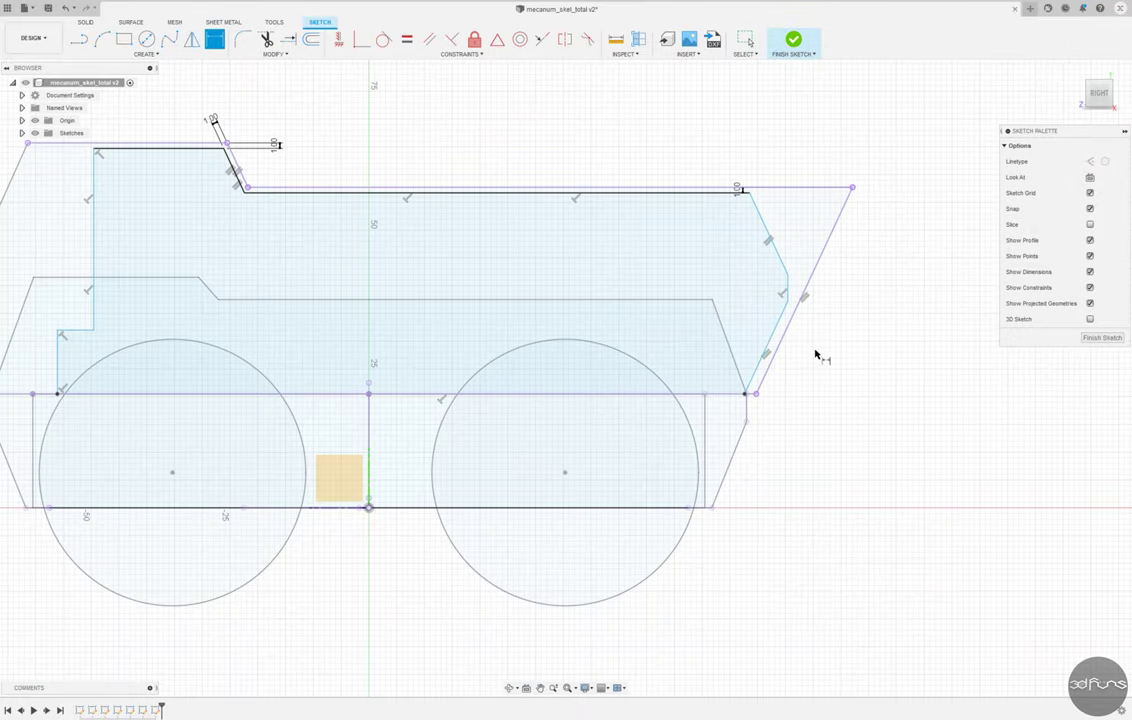
{"action": "scroll", "coordinate": [816, 350], "scroll_direction": "down", "scroll_amount": 1}
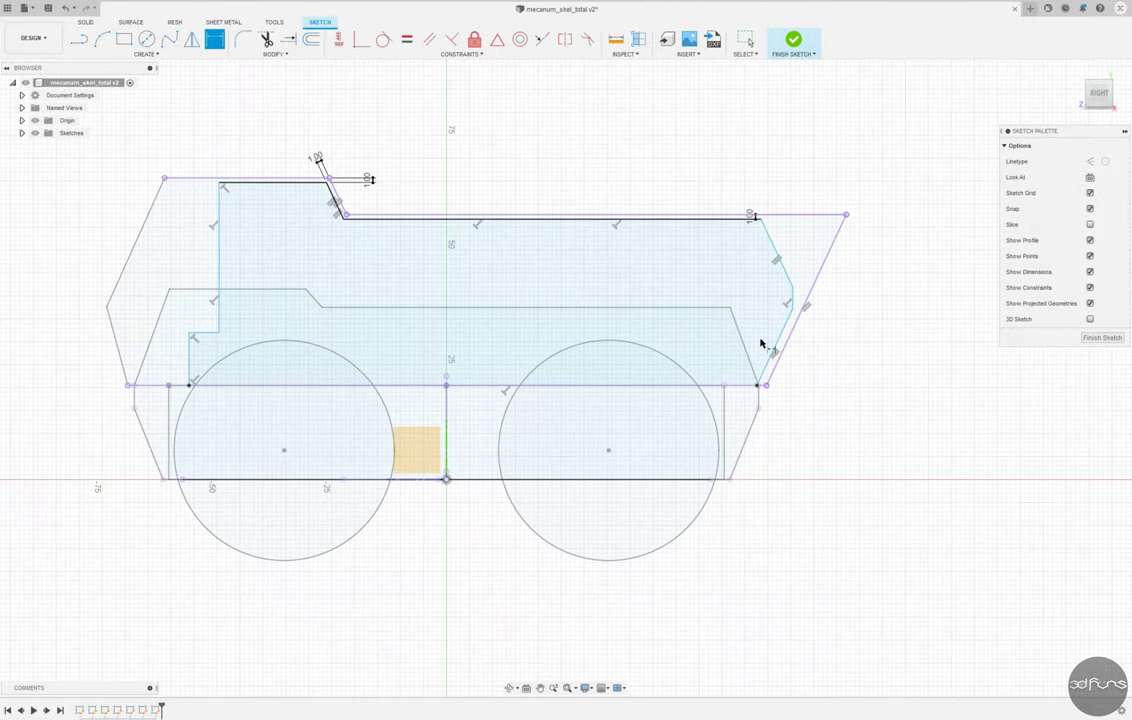
{"action": "left_click", "coordinate": [445, 481]}
{"action": "left_click", "coordinate": [298, 111]}
{"action": "type", "text": "52"}
{"action": "key", "text": "Return"}
Step: Add the 7.25 step width, 34.50 step height and 72.00 distance to the right edge
{"action": "left_click", "coordinate": [197, 318]}
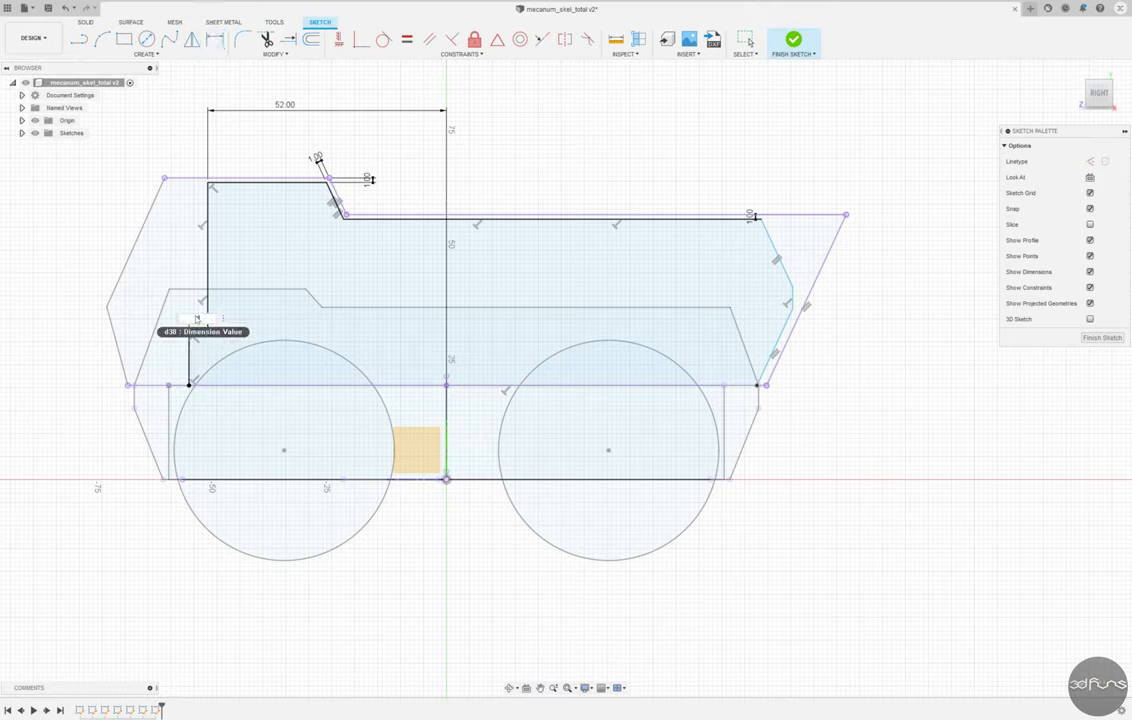
{"action": "type", "text": "7.25"}
{"action": "key", "text": "Return"}
{"action": "left_click", "coordinate": [193, 334]}
{"action": "left_click", "coordinate": [180, 479]}
{"action": "left_click", "coordinate": [83, 400]}
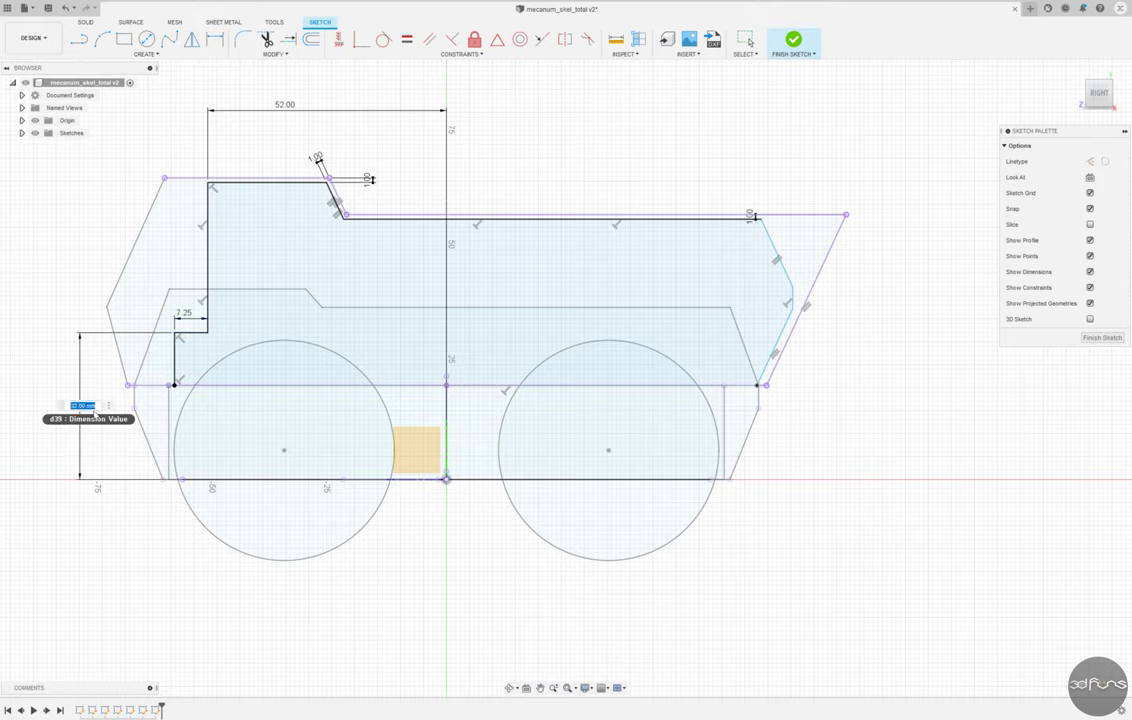
{"action": "type", "text": "34.5"}
{"action": "key", "text": "Return"}
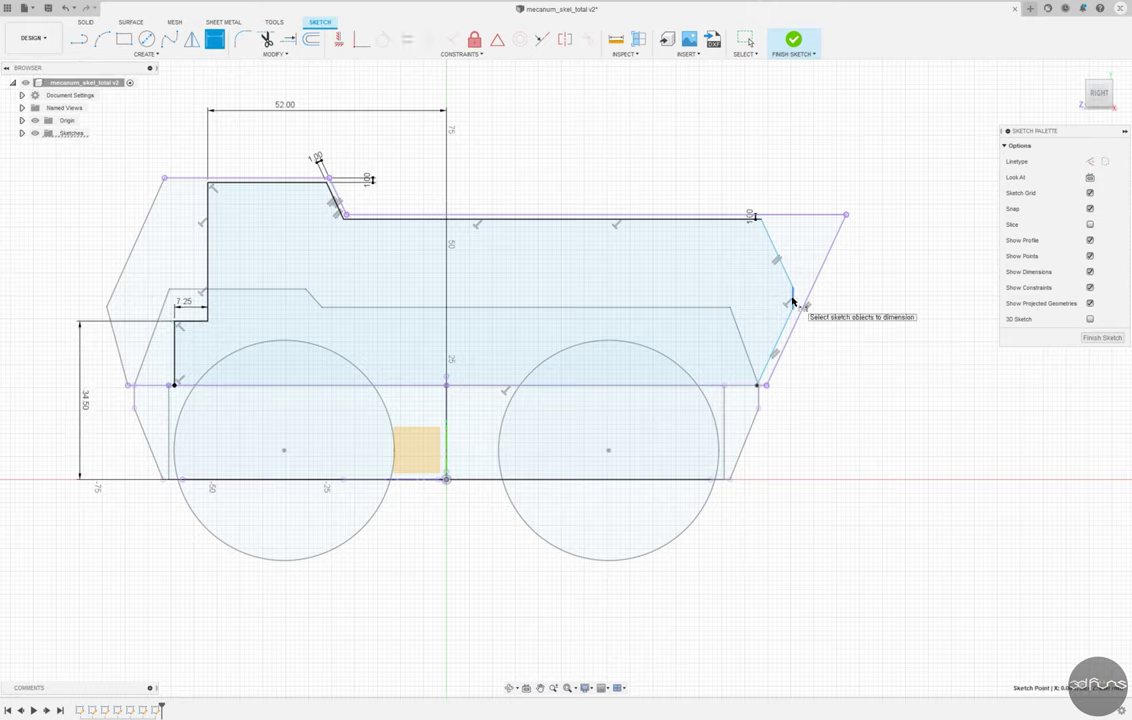
{"action": "left_click", "coordinate": [792, 300]}
{"action": "left_click", "coordinate": [446, 250]}
{"action": "left_click", "coordinate": [560, 108]}
{"action": "type", "text": "72"}
{"action": "key", "text": "Return"}
Step: Dimension the top-right chamfer width to 5 and the short vertical segment to 1
{"action": "left_click", "coordinate": [758, 184]}
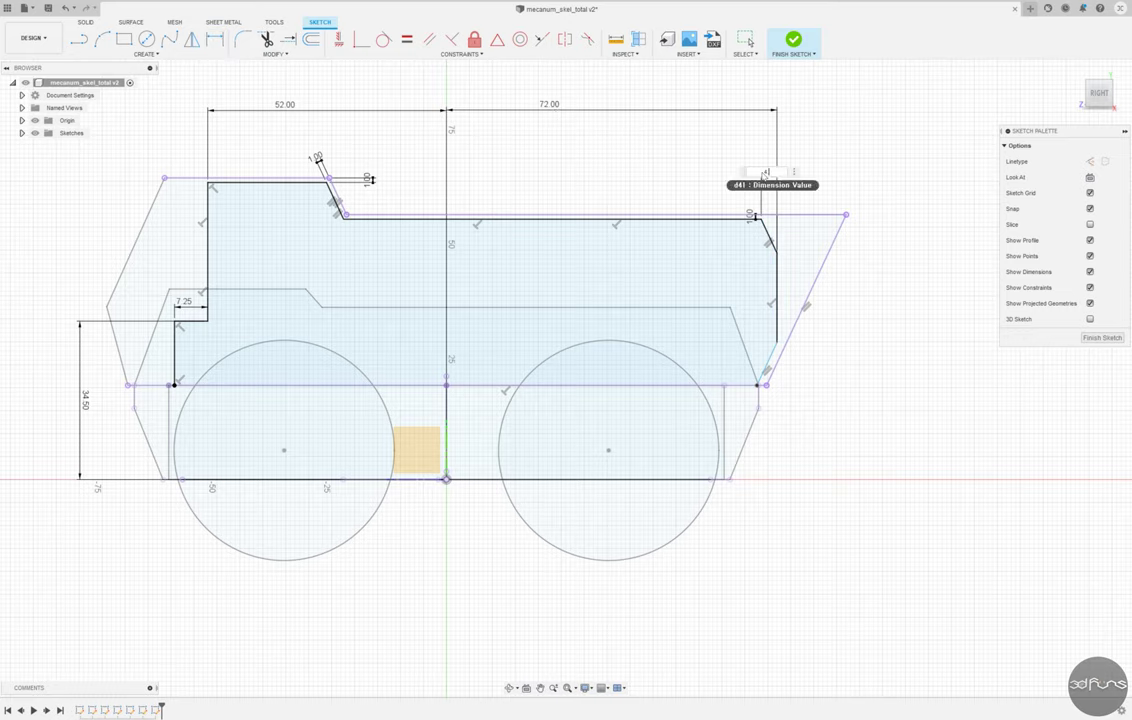
{"action": "type", "text": "5"}
{"action": "key", "text": "Return"}
{"action": "scroll", "coordinate": [788, 375], "scroll_direction": "up", "scroll_amount": 3}
{"action": "left_click", "coordinate": [814, 197]}
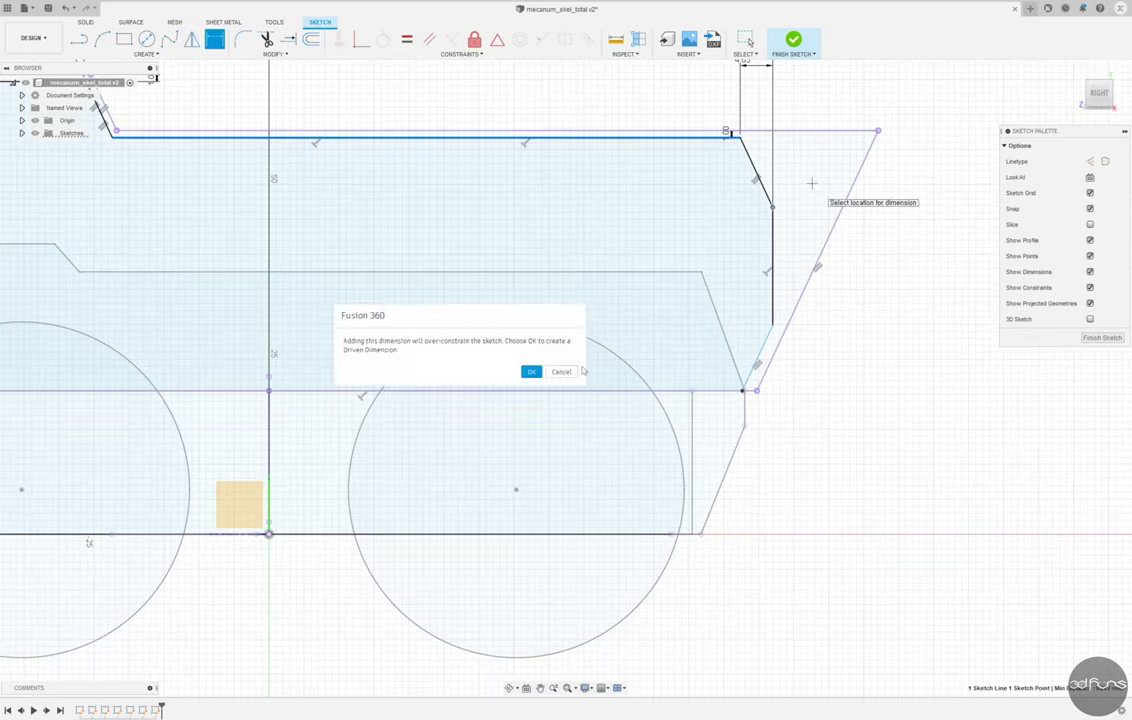
{"action": "left_click", "coordinate": [561, 371]}
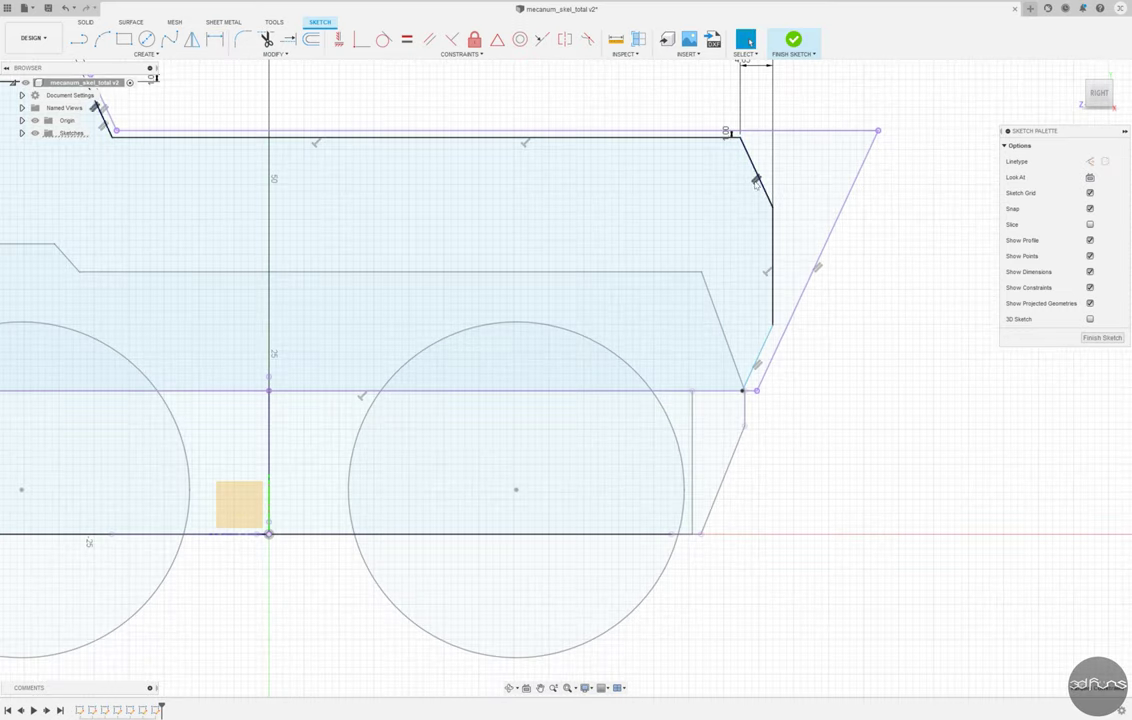
{"action": "left_click", "coordinate": [767, 214]}
{"action": "left_click", "coordinate": [778, 260]}
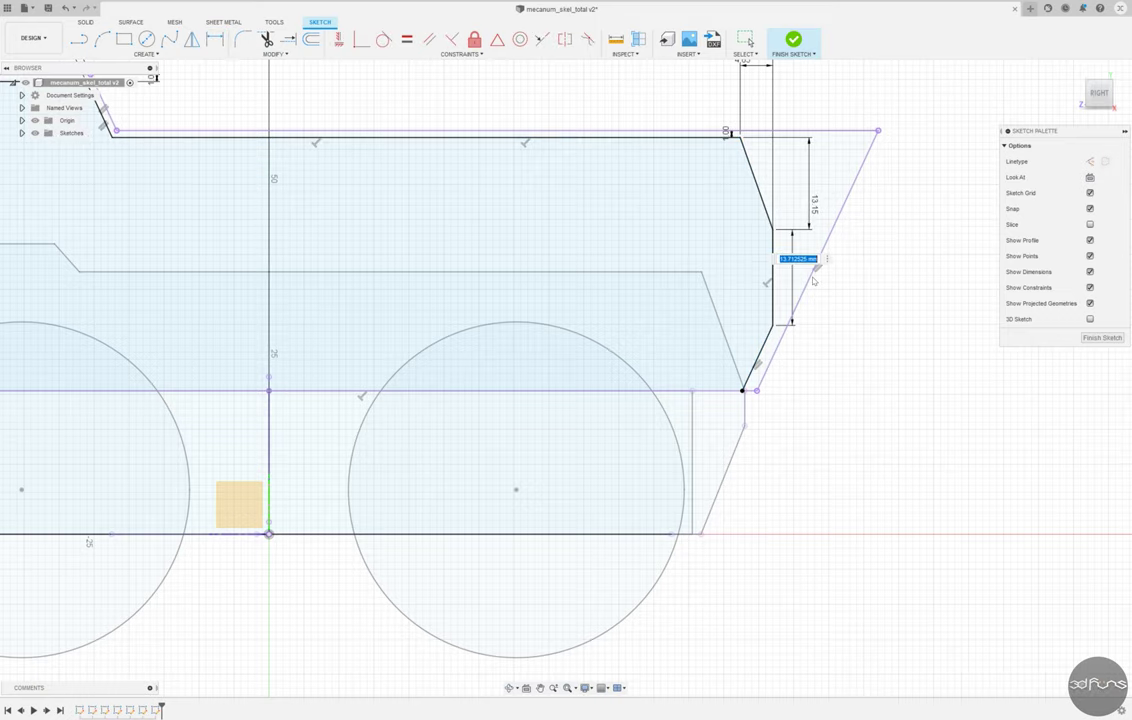
{"action": "type", "text": "1"}
{"action": "key", "text": "Return"}
{"action": "scroll", "coordinate": [816, 306], "scroll_direction": "down", "scroll_amount": 3}
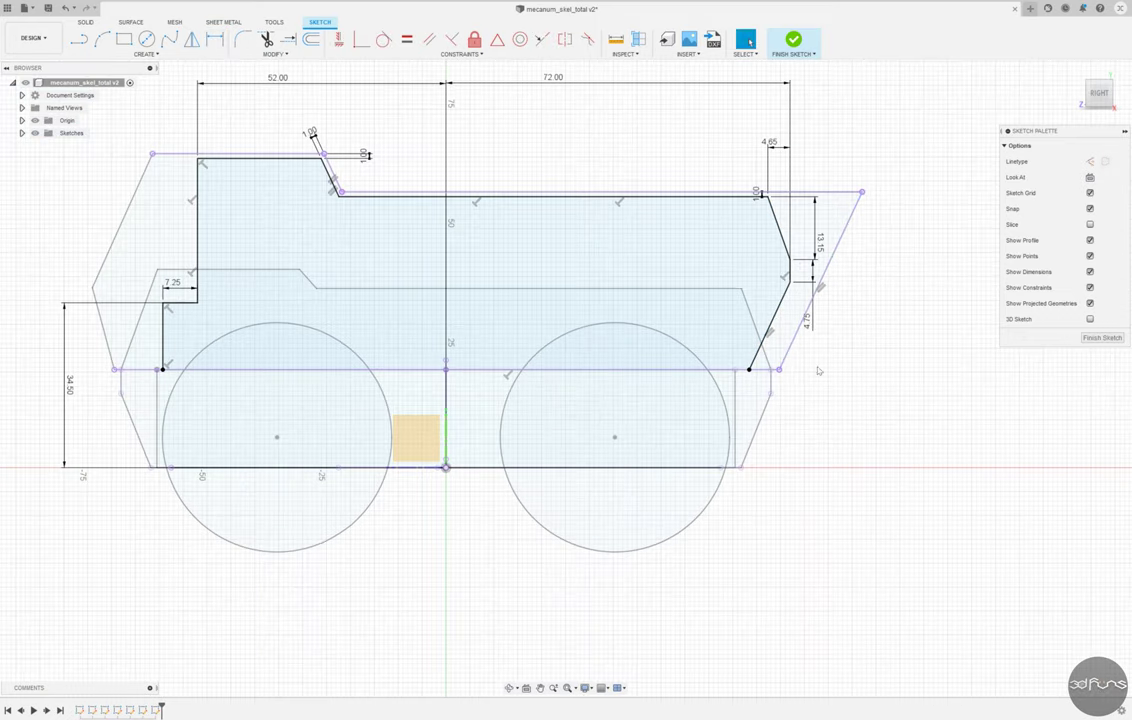
Step: Finish the inner outline sketch and draw a new rectangle on the front plane above it
{"action": "left_click", "coordinate": [793, 40]}
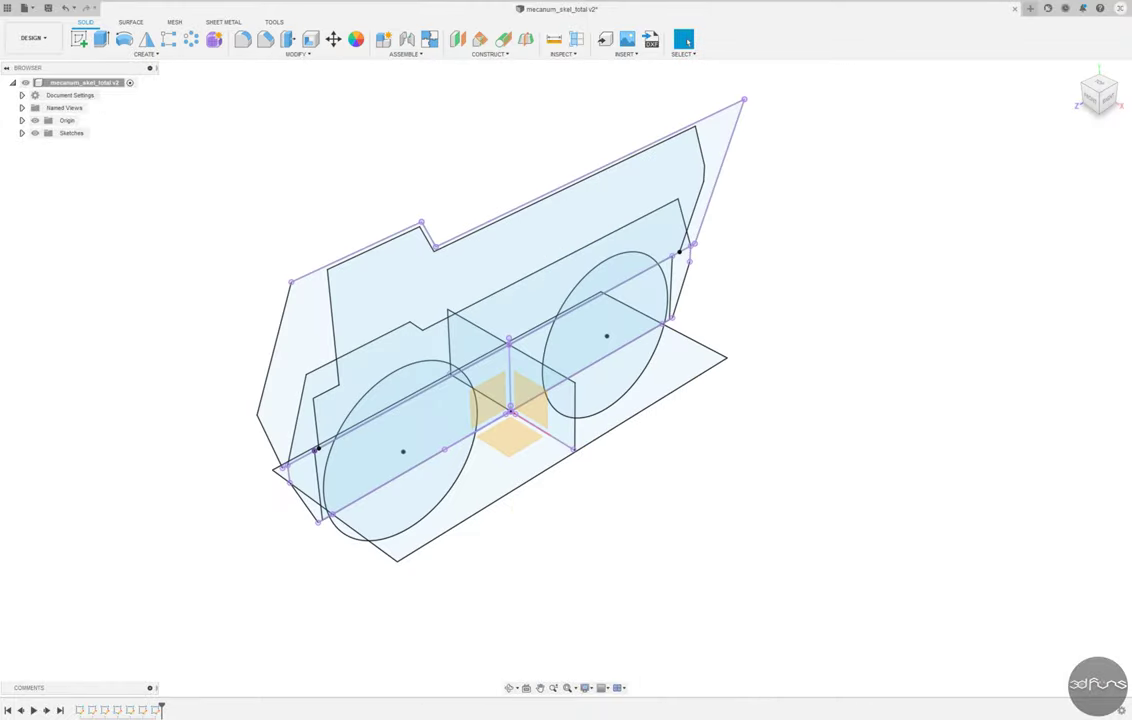
{"action": "left_click", "coordinate": [488, 400]}
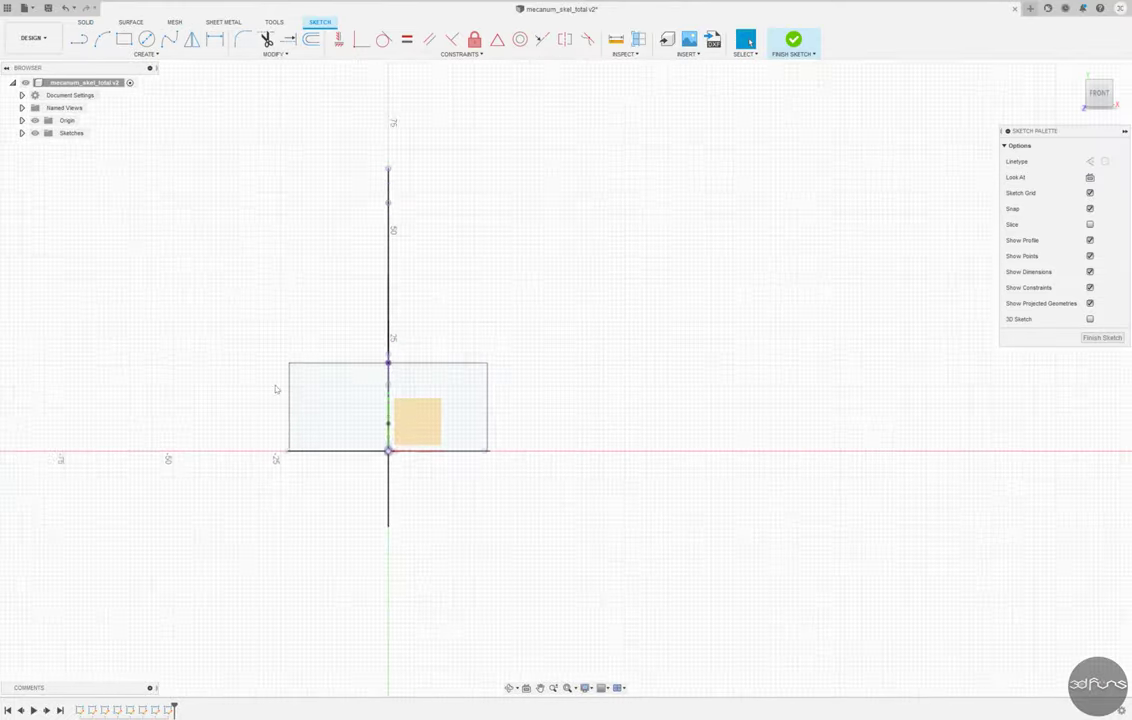
{"action": "scroll", "coordinate": [276, 389], "scroll_direction": "up", "scroll_amount": 3}
{"action": "left_click", "coordinate": [123, 40]}
{"action": "left_click", "coordinate": [212, 145]}
{"action": "left_click", "coordinate": [672, 333]}
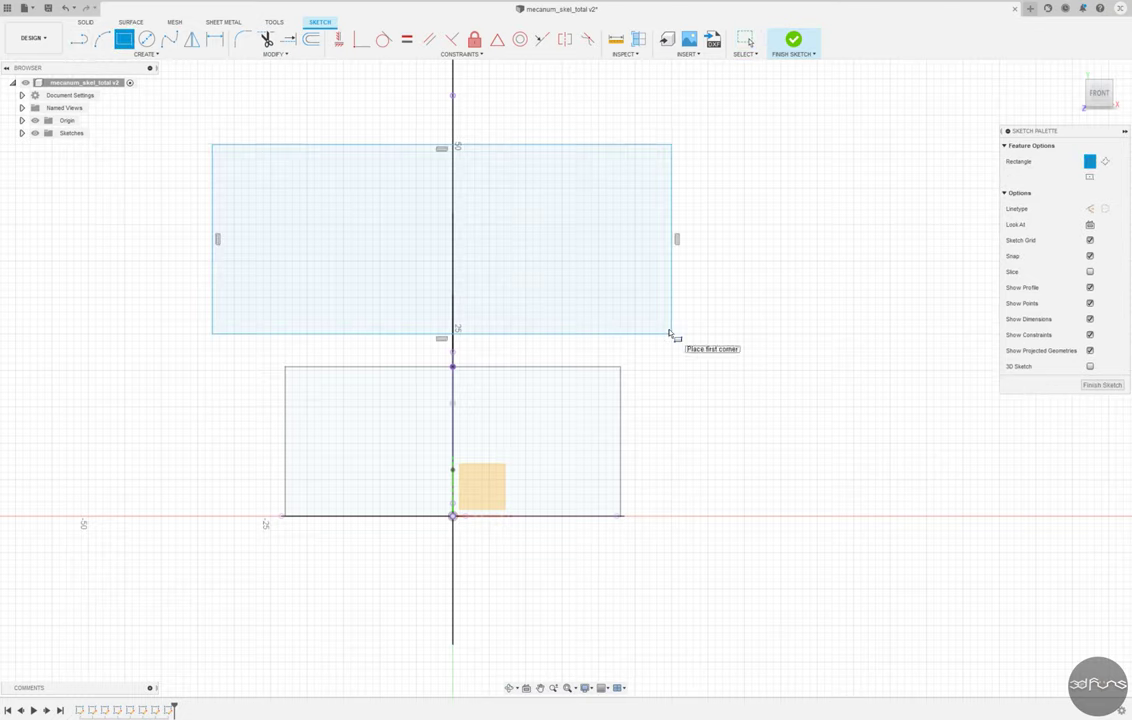
{"action": "key", "text": "Escape"}
Step: Cut both right corners with diagonal lines and trim the leftovers into a chamfered end
{"action": "left_click", "coordinate": [556, 333]}
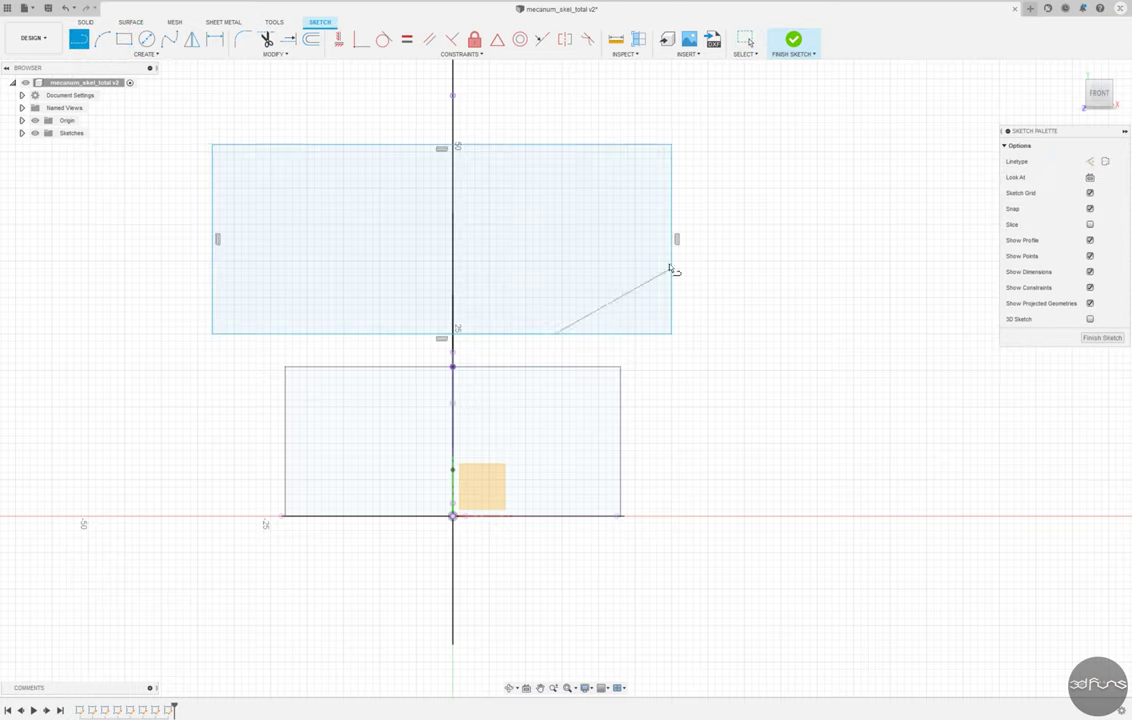
{"action": "left_click", "coordinate": [672, 268]}
{"action": "key", "text": "Escape"}
{"action": "left_click", "coordinate": [672, 215]}
{"action": "left_click", "coordinate": [606, 145]}
{"action": "key", "text": "Escape"}
{"action": "key", "text": "t"}
{"action": "left_click", "coordinate": [640, 145]}
{"action": "left_click", "coordinate": [672, 180]}
{"action": "left_click", "coordinate": [672, 300]}
{"action": "left_click", "coordinate": [615, 333]}
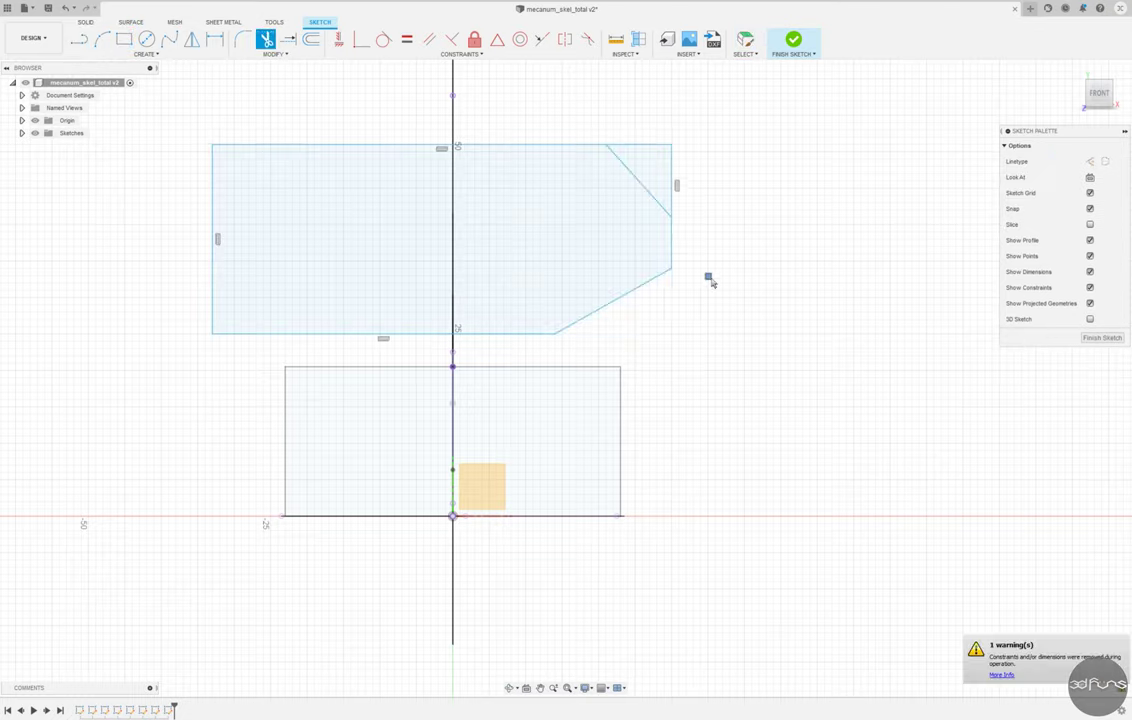
Step: Dimension the new shape's bottom edge 24.70 above the base line
{"action": "left_click", "coordinate": [213, 43]}
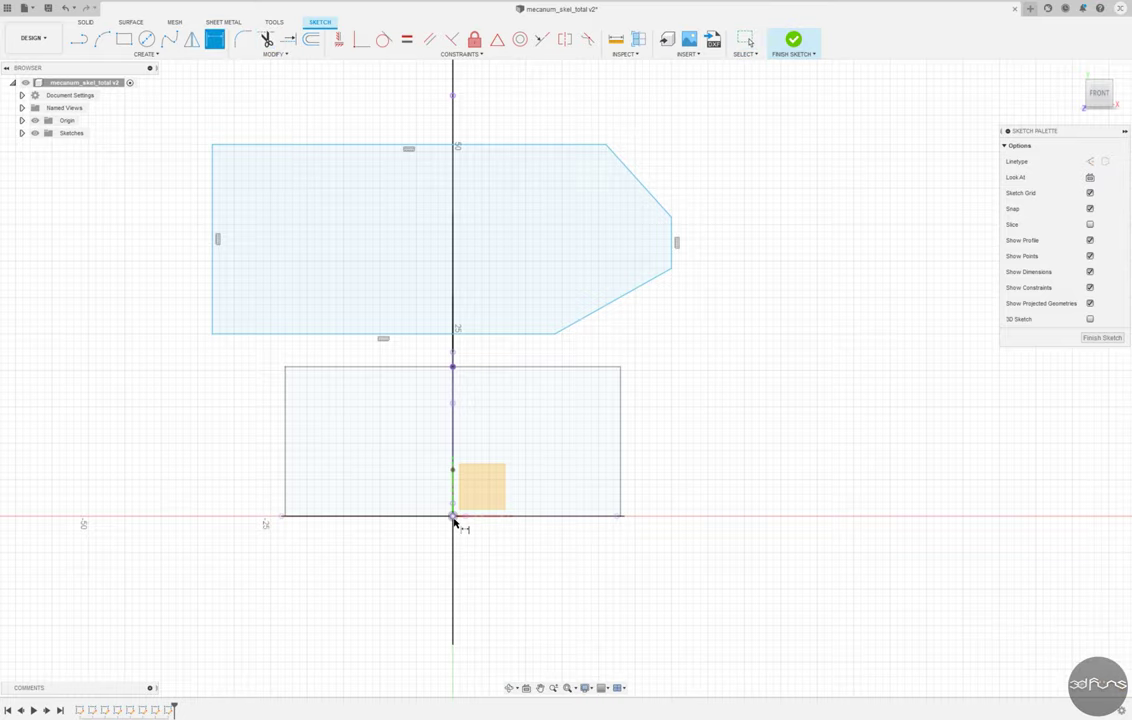
{"action": "left_click", "coordinate": [455, 516]}
{"action": "left_click", "coordinate": [480, 334]}
{"action": "left_click", "coordinate": [716, 405]}
{"action": "key", "text": "Return"}
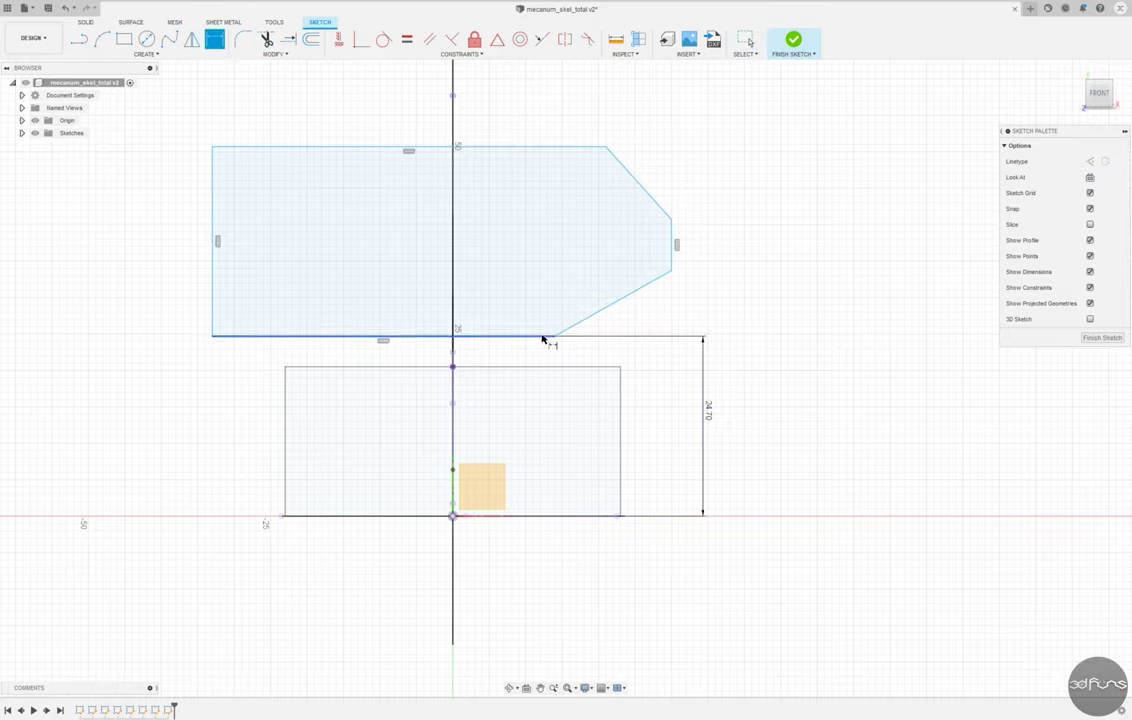
Step: Dimension the chamfer vertex heights as 12.90 and 7.00
{"action": "left_click", "coordinate": [542, 336]}
{"action": "left_click", "coordinate": [672, 268]}
{"action": "left_click", "coordinate": [708, 303]}
{"action": "type", "text": "12.9"}
{"action": "key", "text": "Return"}
{"action": "scroll", "coordinate": [714, 248], "scroll_direction": "up", "scroll_amount": 3}
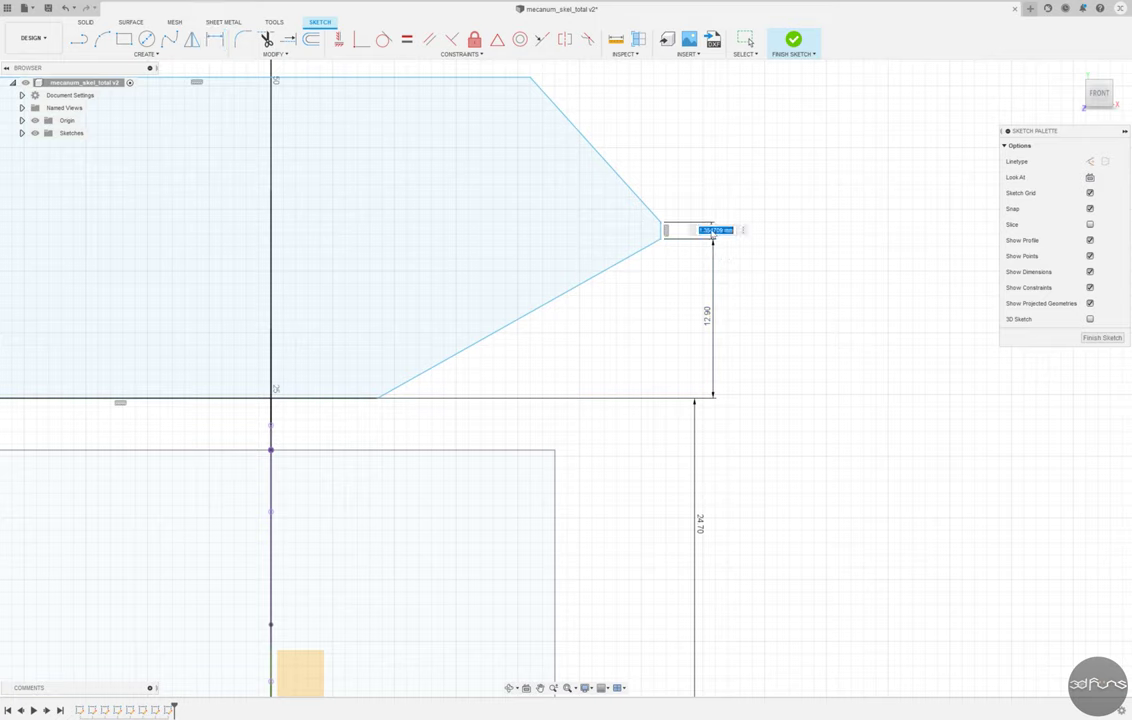
{"action": "type", "text": "7"}
{"action": "key", "text": "Return"}
{"action": "scroll", "coordinate": [597, 328], "scroll_direction": "down", "scroll_amount": 2}
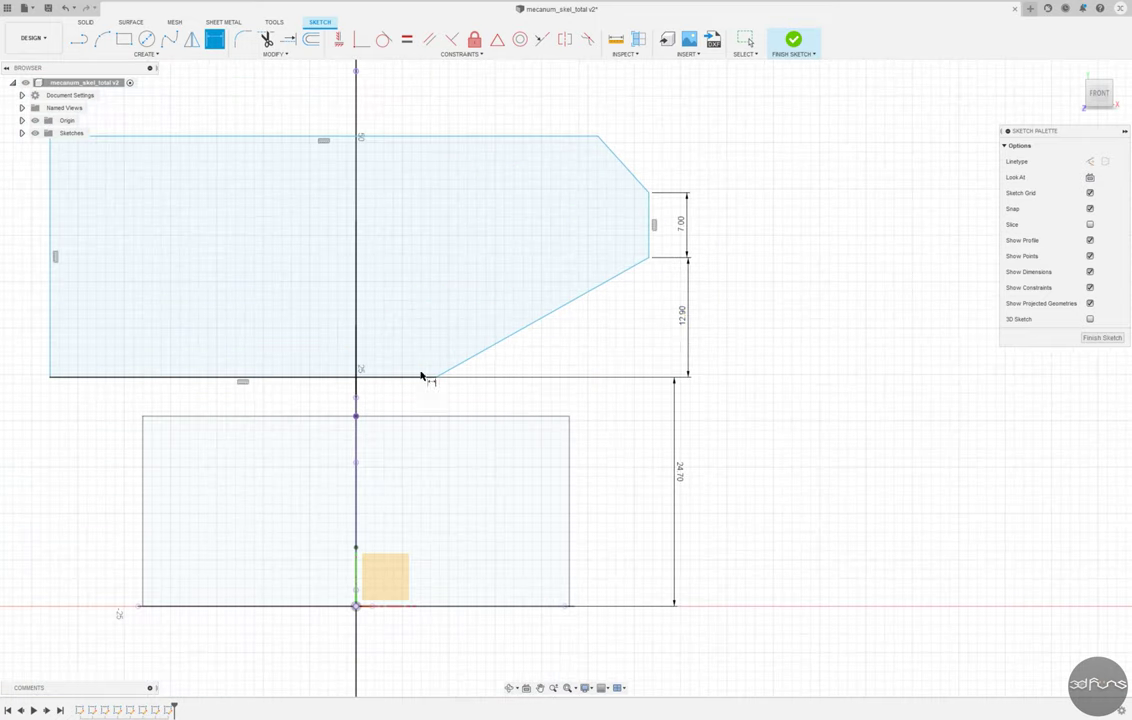
Step: Dimension the top-to-bottom edges as 33.00 overall height
{"action": "left_click", "coordinate": [421, 376]}
{"action": "left_click", "coordinate": [520, 135]}
{"action": "left_click", "coordinate": [725, 245]}
{"action": "type", "text": "33"}
{"action": "key", "text": "Return"}
{"action": "scroll", "coordinate": [528, 430], "scroll_direction": "down", "scroll_amount": 2}
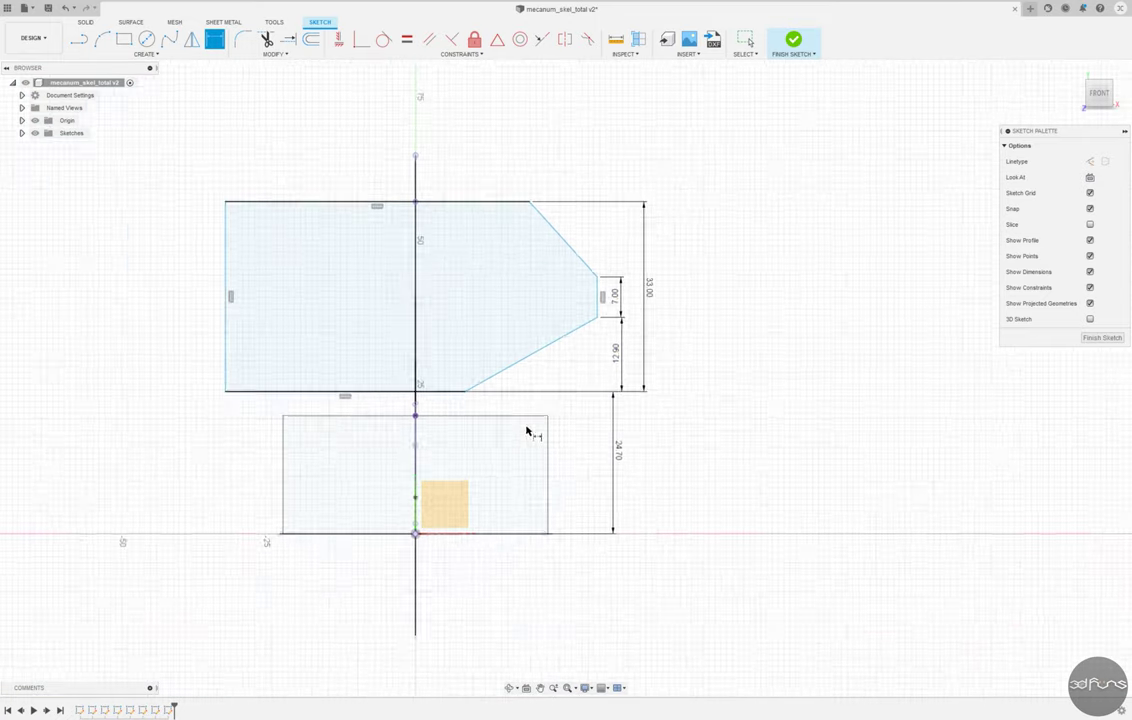
{"action": "scroll", "coordinate": [482, 253], "scroll_direction": "up", "scroll_amount": 2}
Step: Mirror the two right chamfer lines about the vertical centre axis to the left
{"action": "key", "text": "Escape"}
{"action": "left_click", "coordinate": [595, 241]}
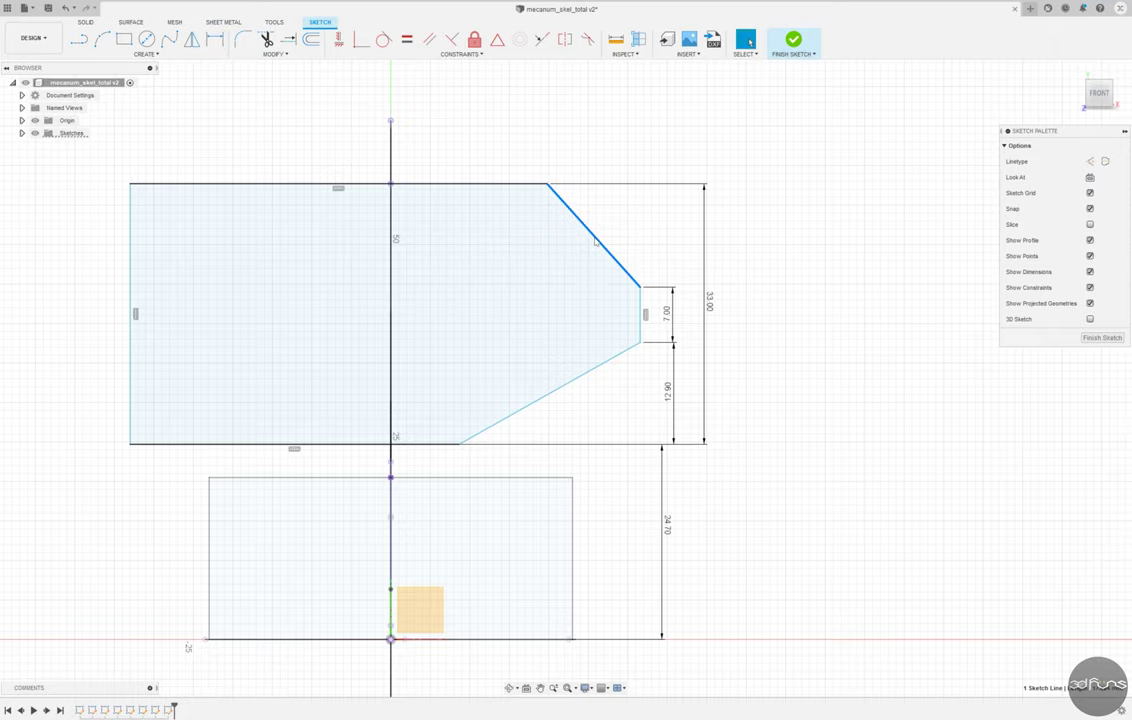
{"action": "left_click", "coordinate": [615, 360], "text": "shift"}
{"action": "left_click", "coordinate": [191, 39]}
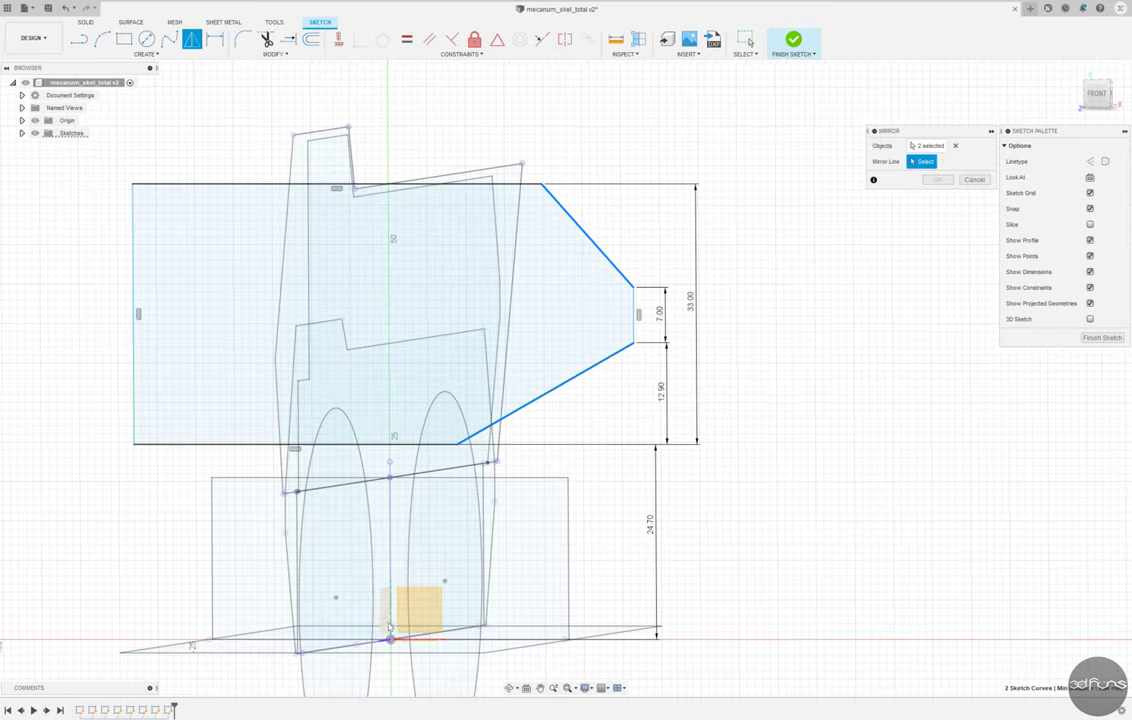
{"action": "left_click", "coordinate": [390, 600]}
{"action": "key", "text": "Return"}
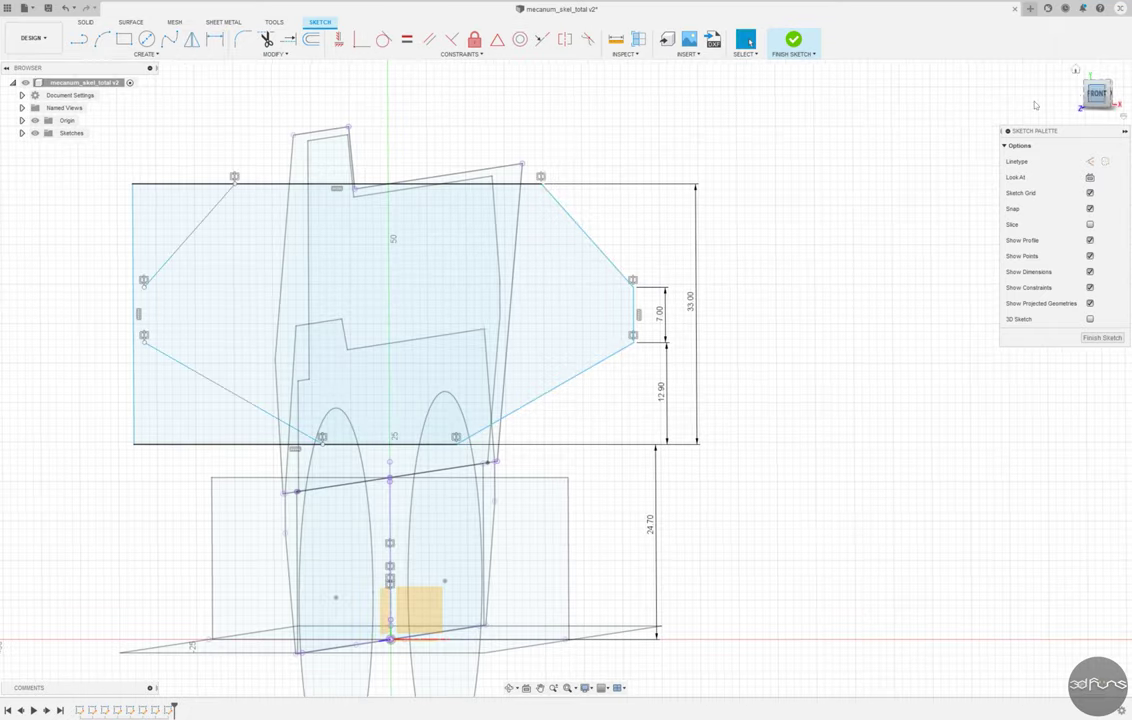
Step: Trim away the leftover upper-left and lower-left corners
{"action": "key", "text": "d"}
{"action": "left_click", "coordinate": [357, 47]}
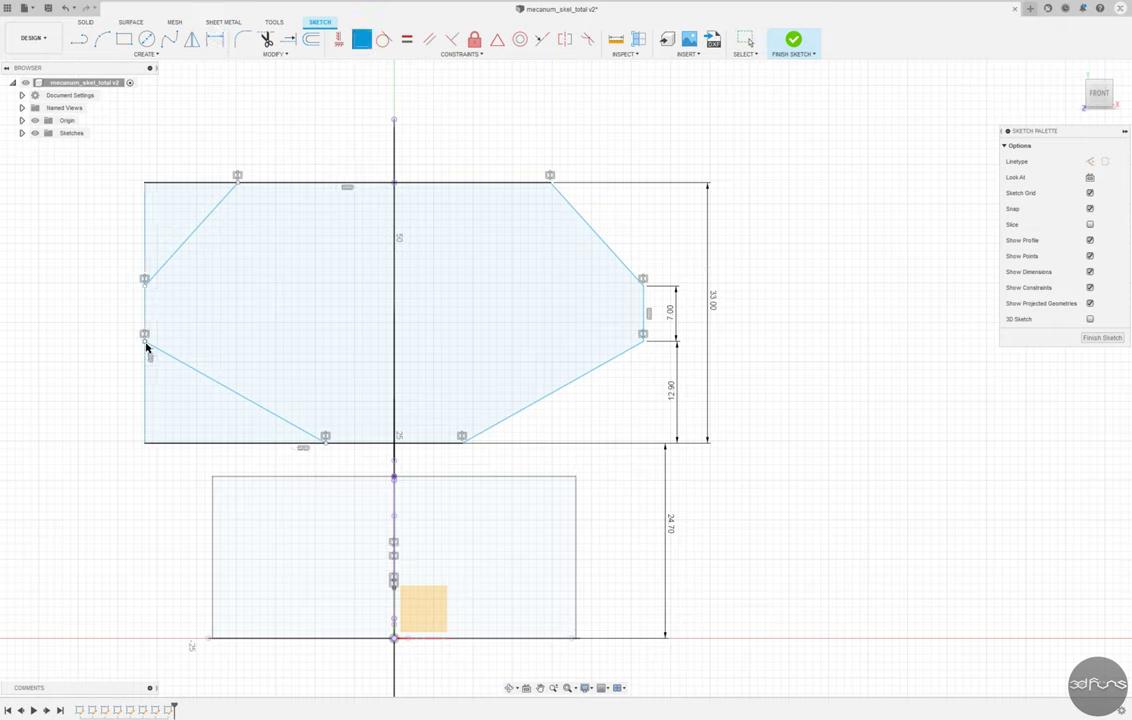
{"action": "key", "text": "t"}
{"action": "left_click", "coordinate": [170, 182]}
{"action": "left_click", "coordinate": [144, 390]}
Step: Dimension the bottom edge 42.45, overall width 67.60 and top edge 47.00
{"action": "key", "text": "d"}
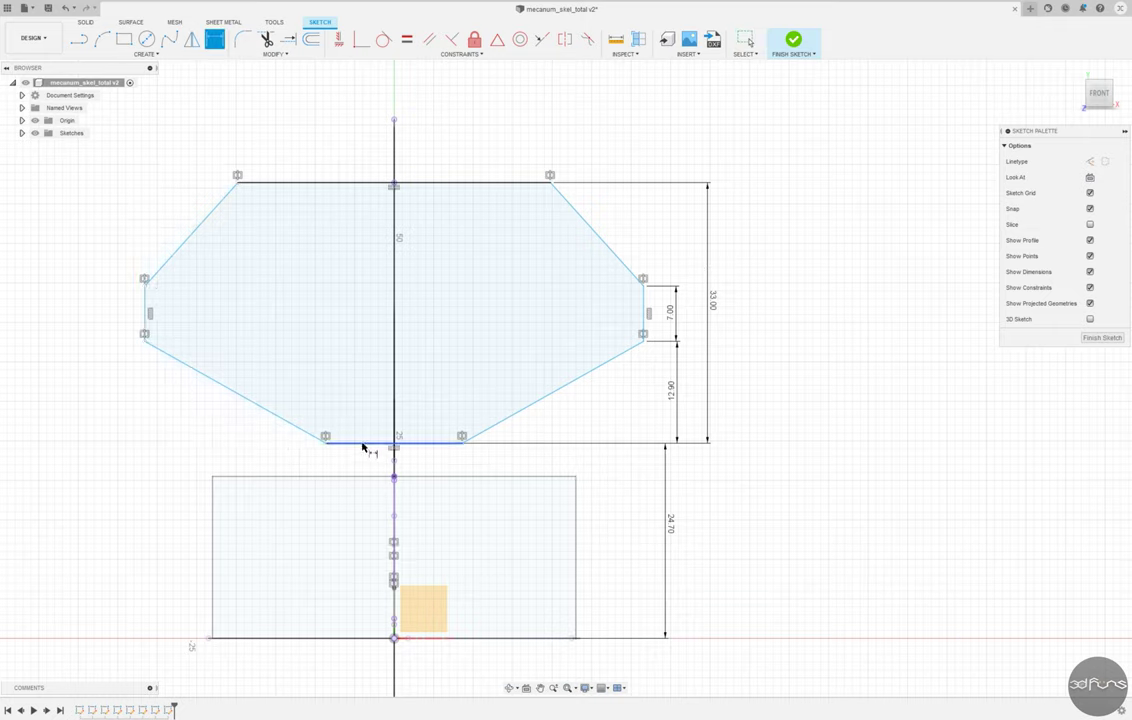
{"action": "left_click", "coordinate": [369, 442]}
{"action": "type", "text": "42.45"}
{"action": "key", "text": "Return"}
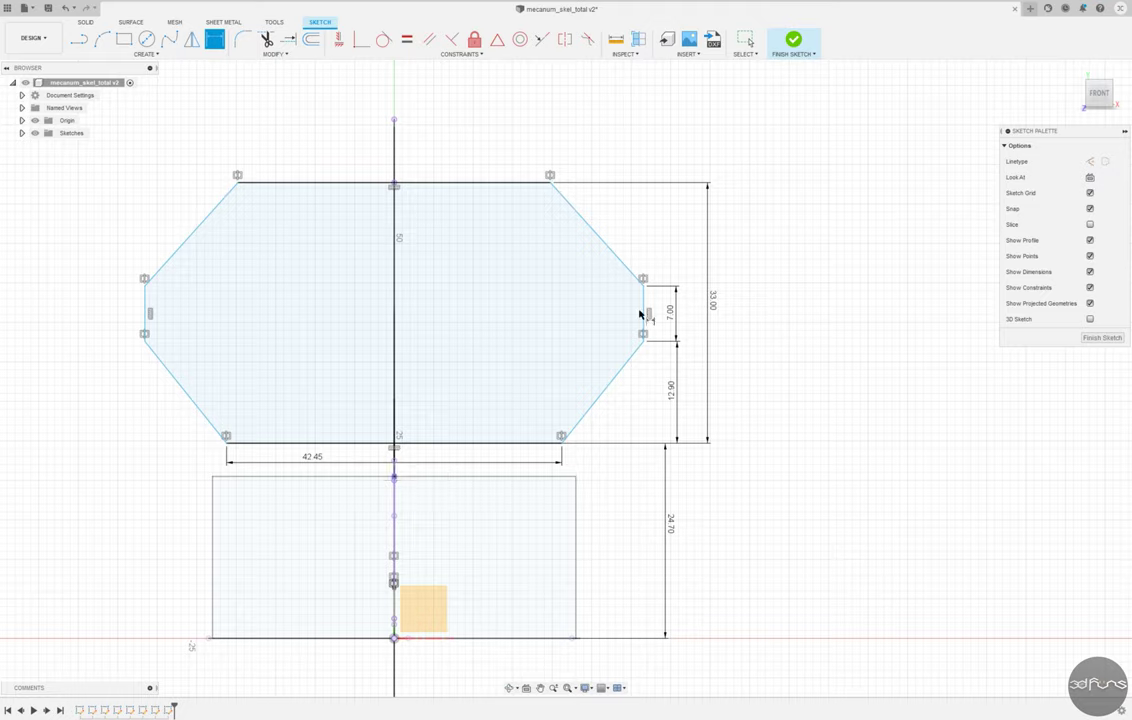
{"action": "left_click", "coordinate": [640, 314]}
{"action": "left_click", "coordinate": [146, 305]}
{"action": "left_click", "coordinate": [373, 92]}
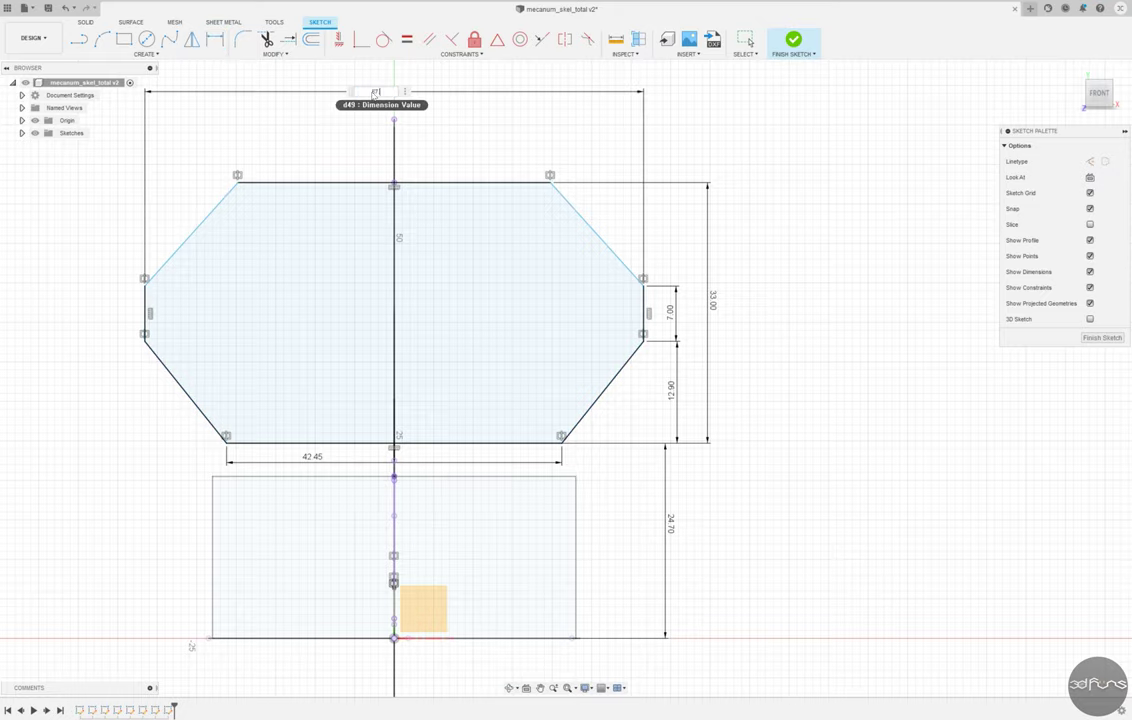
{"action": "type", "text": ".6"}
{"action": "key", "text": "Return"}
{"action": "left_click", "coordinate": [386, 183]}
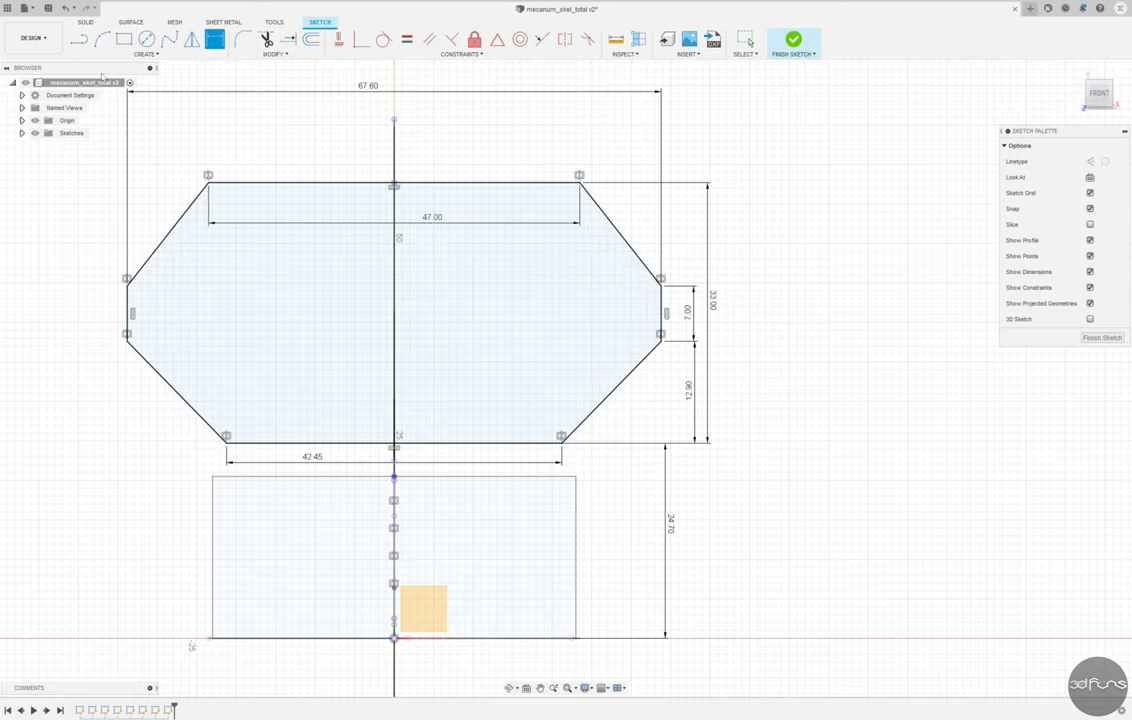
{"action": "left_click", "coordinate": [660, 280]}
{"action": "left_click", "coordinate": [660, 235]}
Step: Draw the outer outline's diagonal, top edge and left side around the plate
{"action": "left_click", "coordinate": [573, 122]}
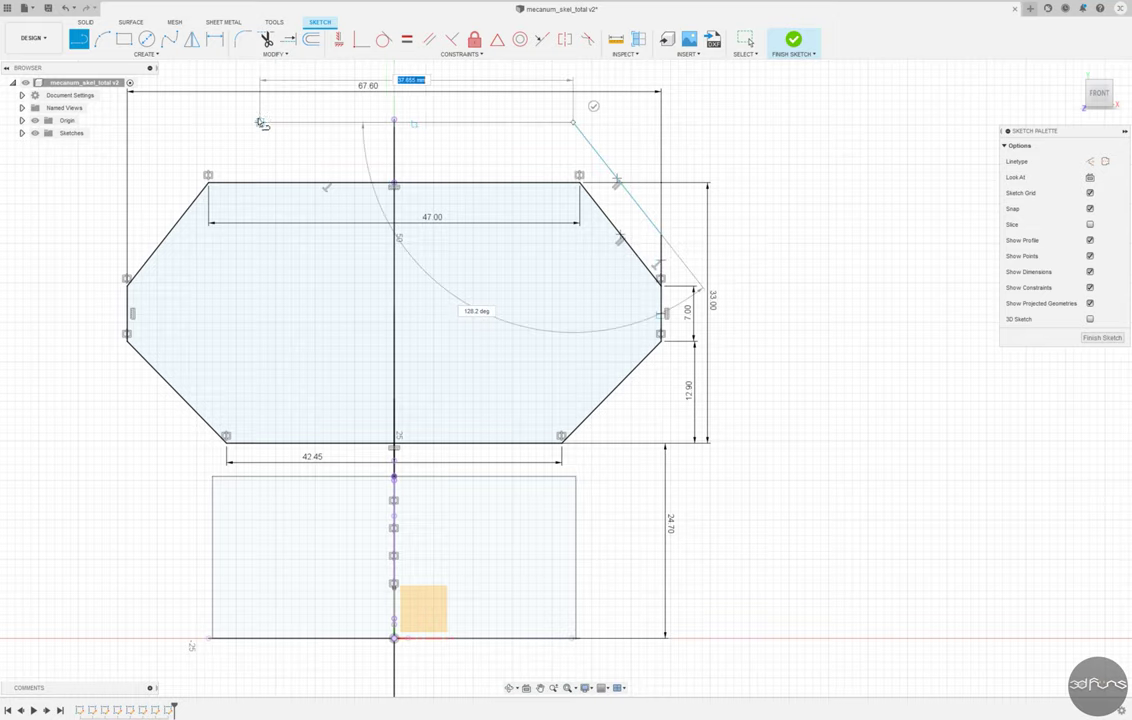
{"action": "left_click", "coordinate": [205, 122]}
{"action": "left_click", "coordinate": [128, 230]}
{"action": "key", "text": "Escape"}
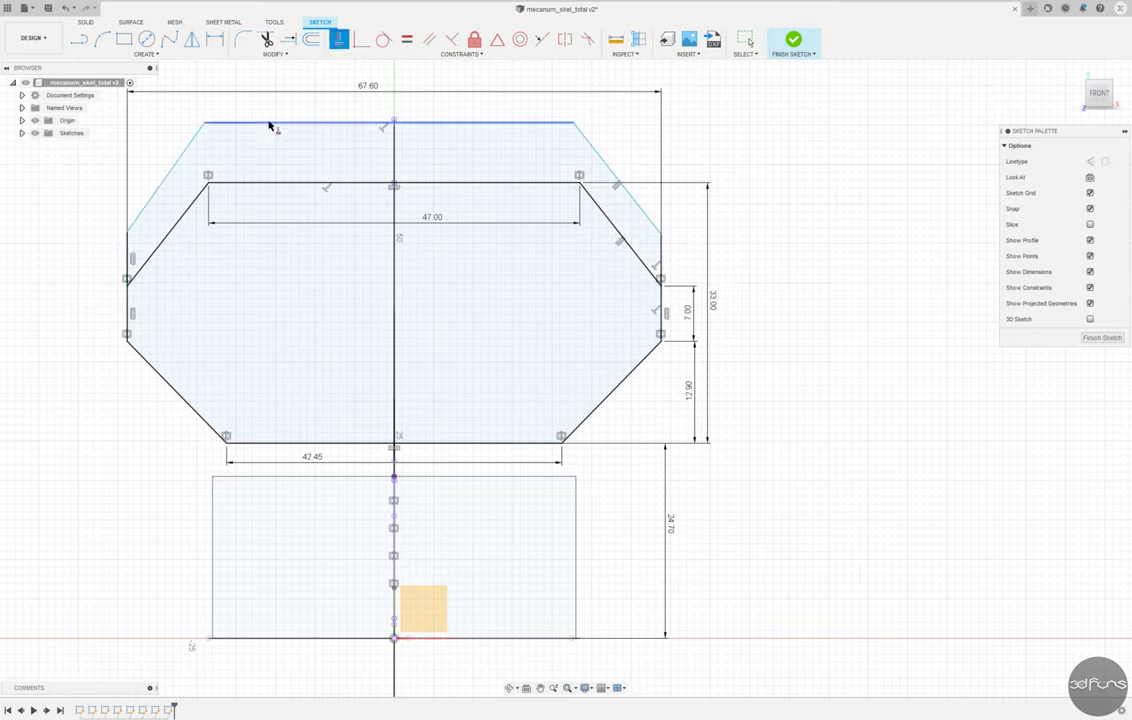
Step: Make the outer outline symmetric and set its top edge equal to the bottom edge
{"action": "left_click", "coordinate": [565, 39]}
{"action": "left_click", "coordinate": [205, 125]}
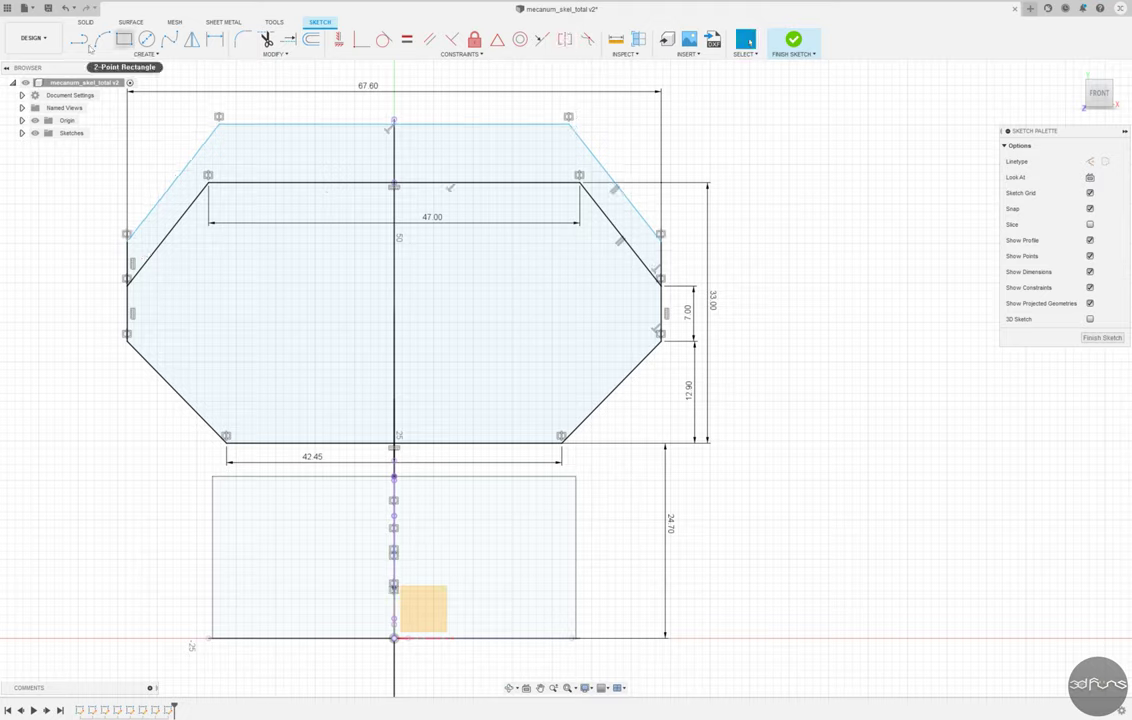
{"action": "left_click", "coordinate": [490, 441]}
{"action": "left_click", "coordinate": [532, 123]}
{"action": "key", "text": "d"}
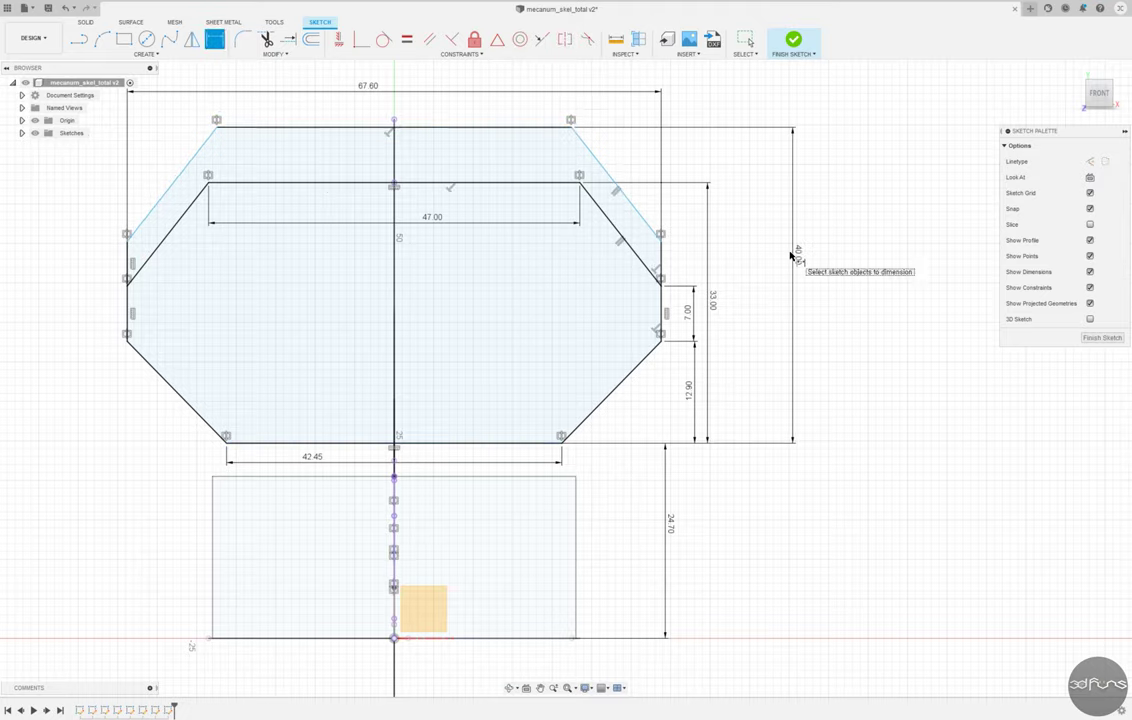
Step: Dimension the outer outline's short side 10.00 and its top edge 44.00
{"action": "scroll", "coordinate": [719, 301], "scroll_direction": "up", "scroll_amount": 2}
{"action": "left_click", "coordinate": [647, 245]}
{"action": "left_click", "coordinate": [700, 265]}
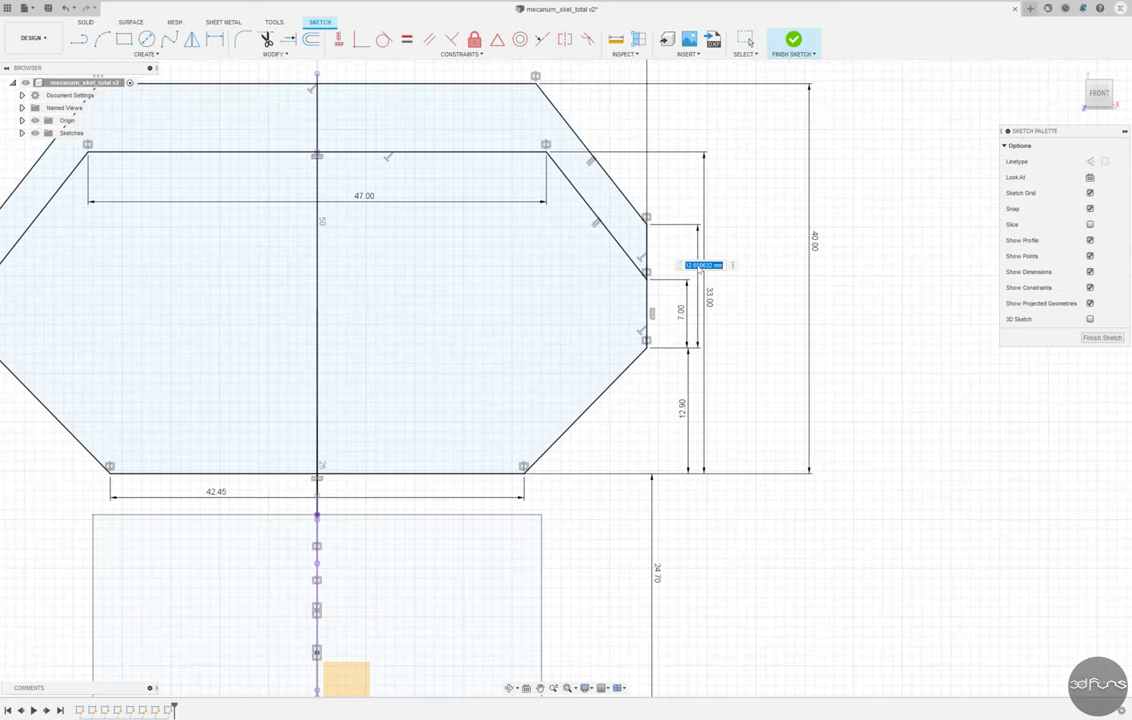
{"action": "type", "text": "10"}
{"action": "key", "text": "Return"}
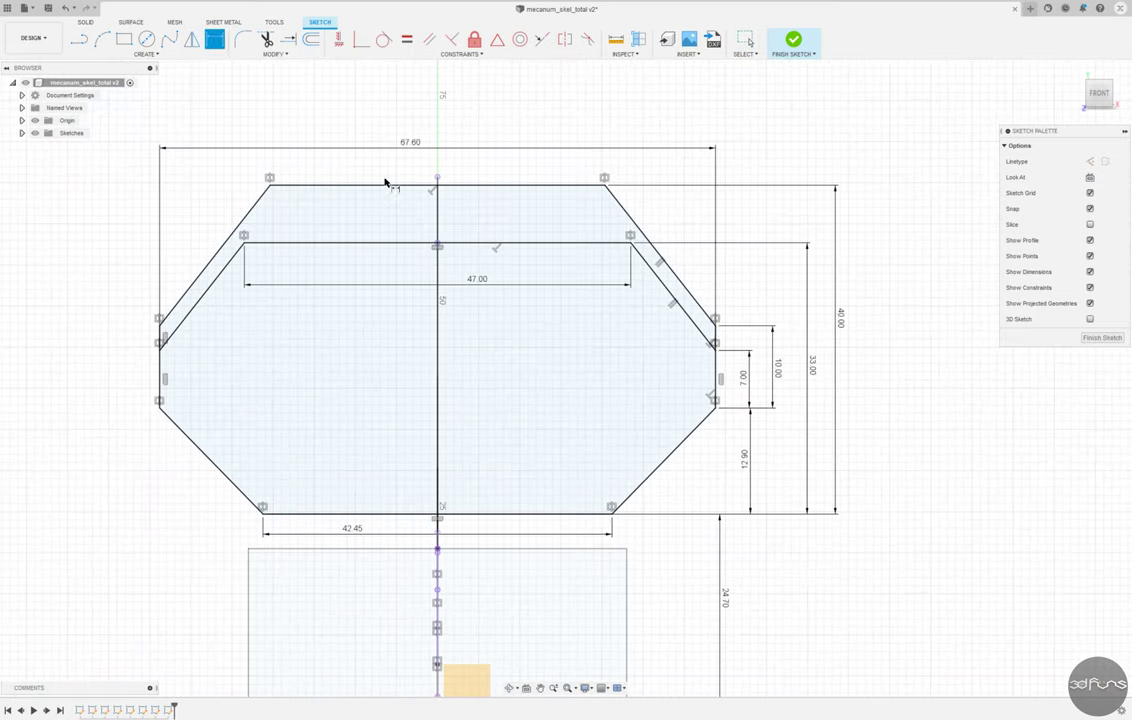
{"action": "left_click", "coordinate": [379, 184]}
{"action": "left_click", "coordinate": [601, 248]}
{"action": "left_click", "coordinate": [355, 186]}
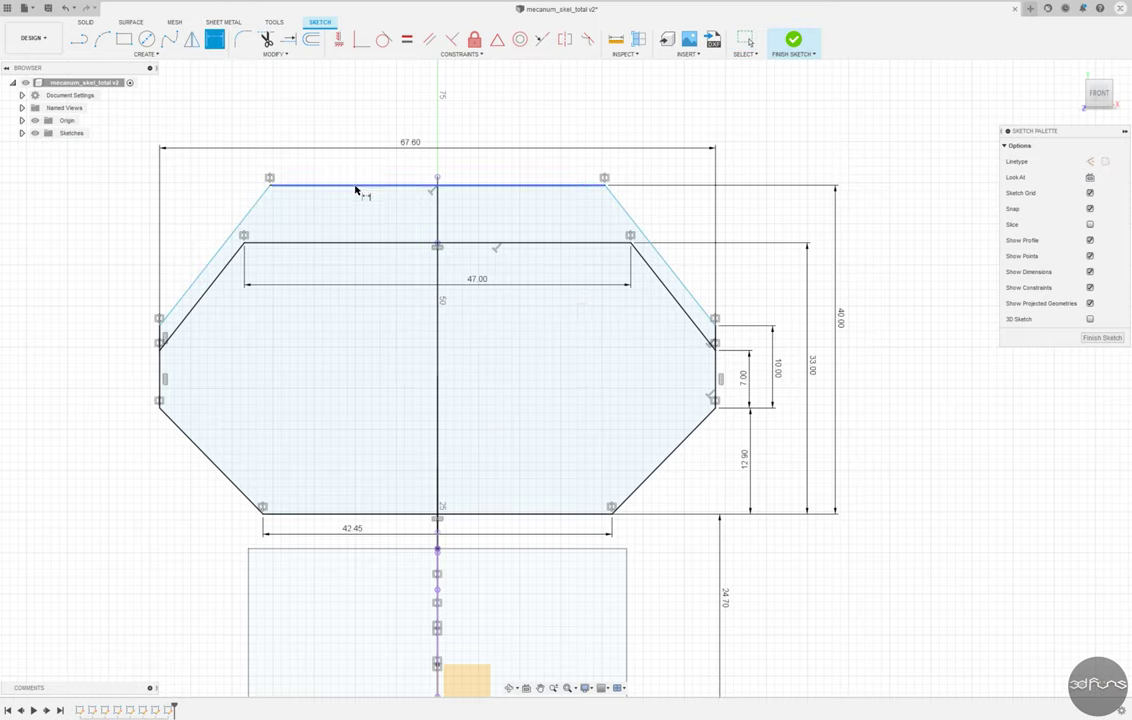
{"action": "left_click", "coordinate": [320, 155]}
{"action": "type", "text": "44"}
{"action": "key", "text": "Return"}
Step: Move the 47.00 label above the inner edge and finish the sketch
{"action": "key", "text": "Escape"}
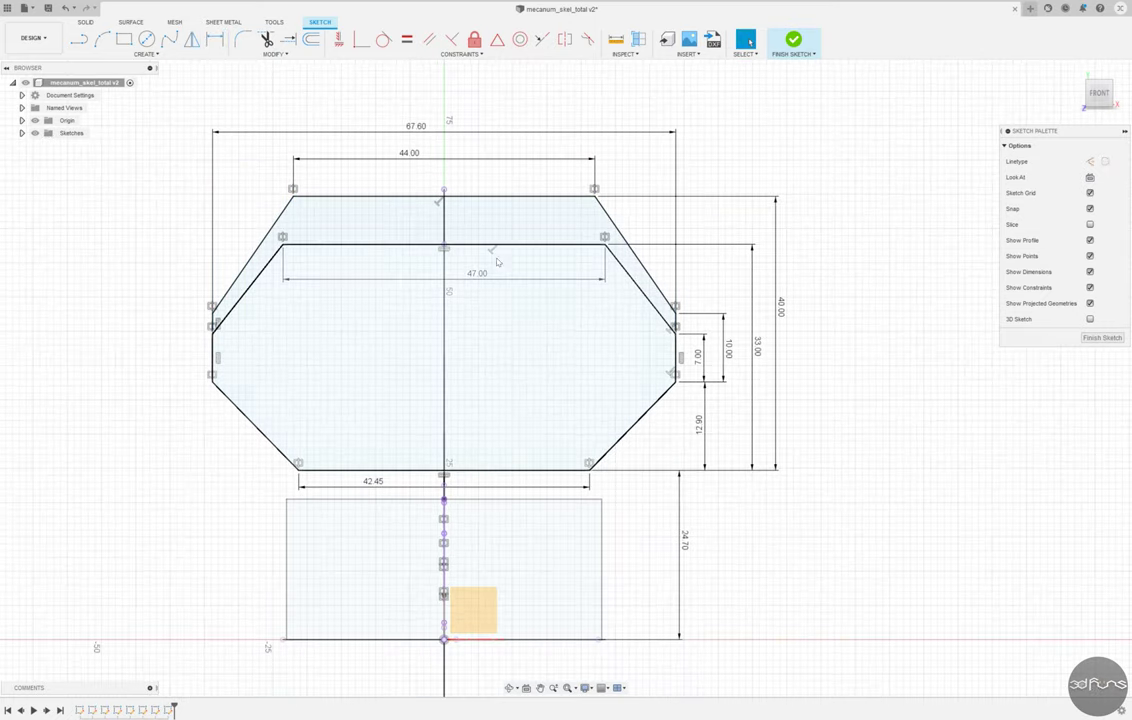
{"action": "left_click_drag", "start_coordinate": [497, 262], "coordinate": [452, 200]}
{"action": "scroll", "coordinate": [538, 369], "scroll_direction": "down", "scroll_amount": 2}
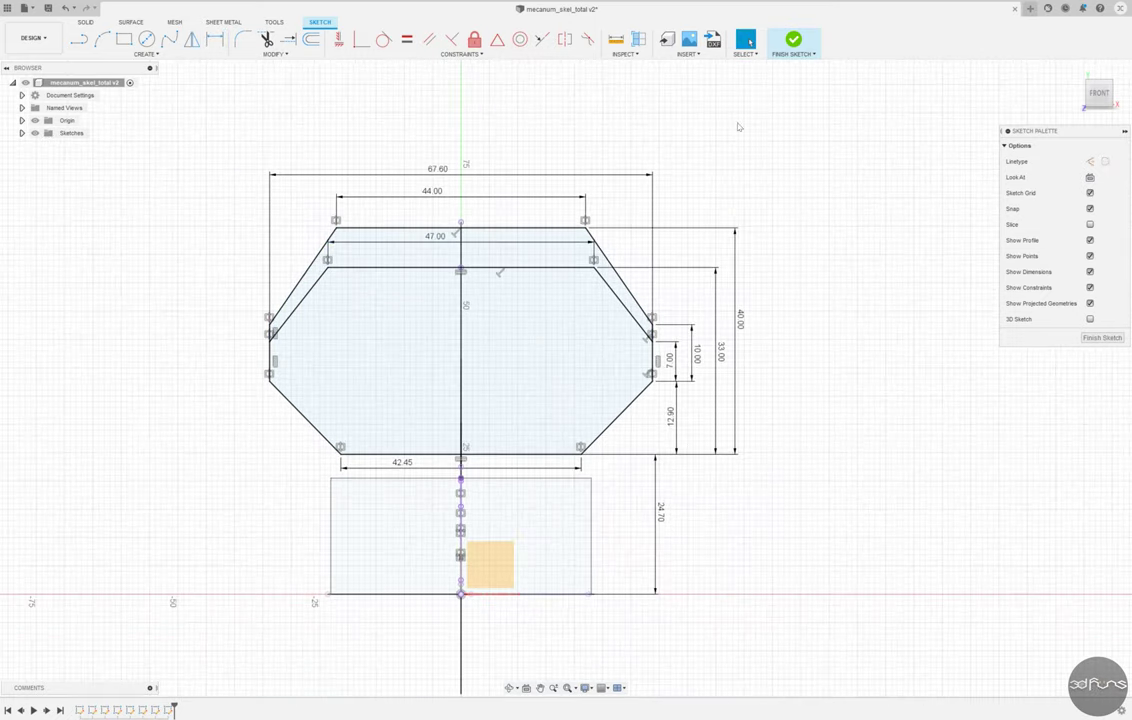
{"action": "left_click", "coordinate": [793, 40]}
Step: Start a new front-plane sketch and project the hexagon outline into it
{"action": "left_click", "coordinate": [78, 39]}
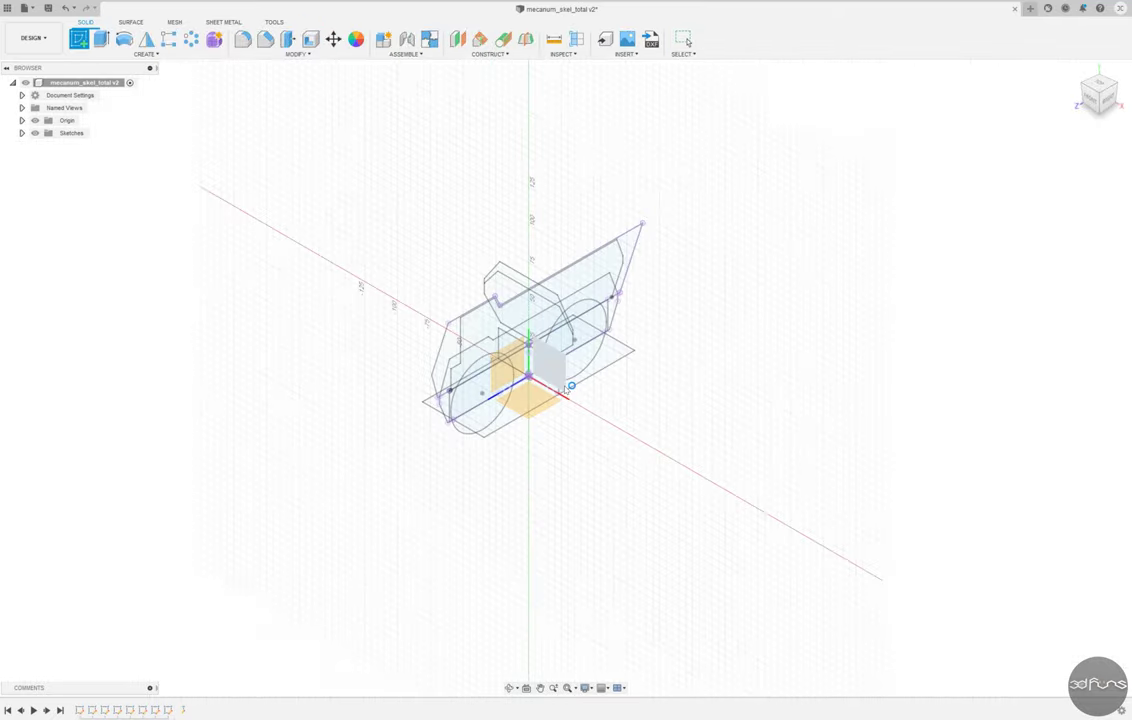
{"action": "left_click", "coordinate": [521, 316]}
{"action": "left_click", "coordinate": [145, 53]}
{"action": "left_click", "coordinate": [215, 215]}
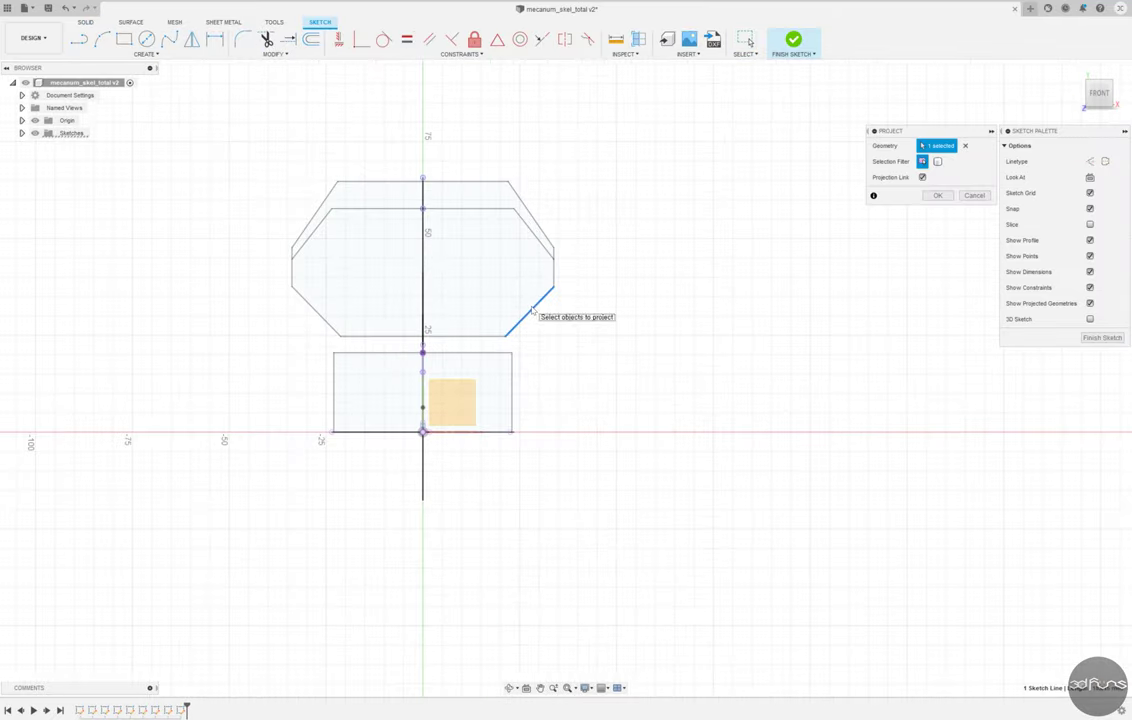
{"action": "left_click", "coordinate": [937, 195]}
Step: Offset the projected hexagon outline
{"action": "key", "text": "o"}
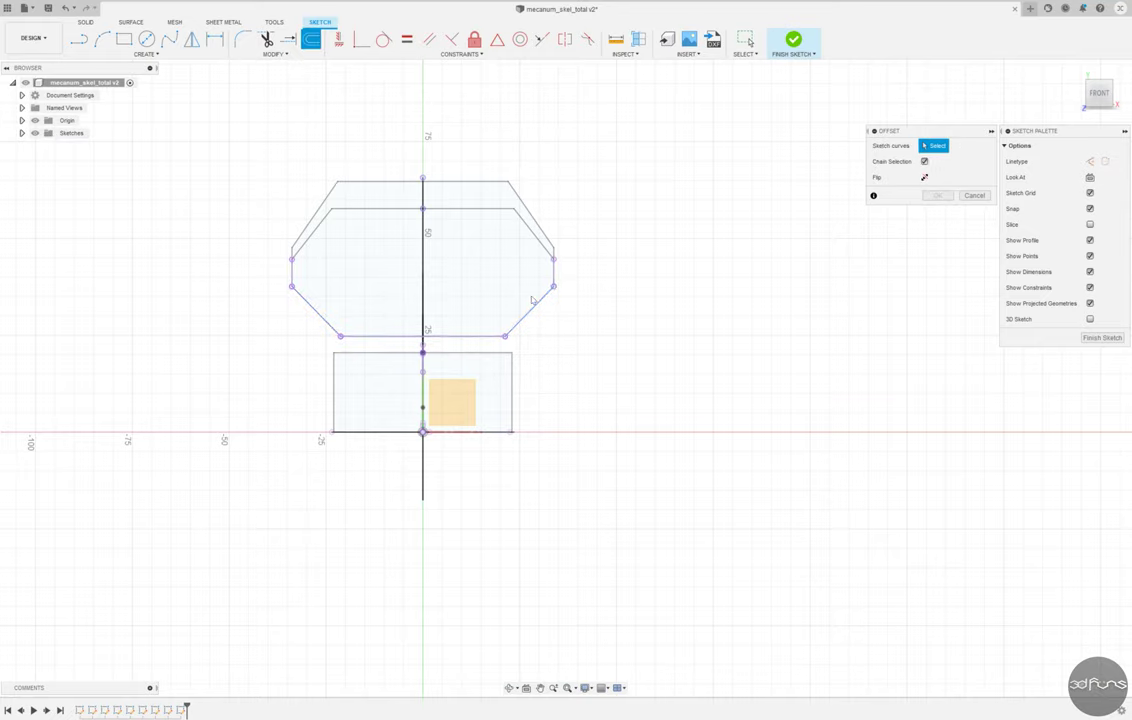
{"action": "left_click", "coordinate": [553, 283]}
{"action": "left_click_drag", "start_coordinate": [480, 331], "coordinate": [296, 270]}
{"action": "key", "text": "Return"}
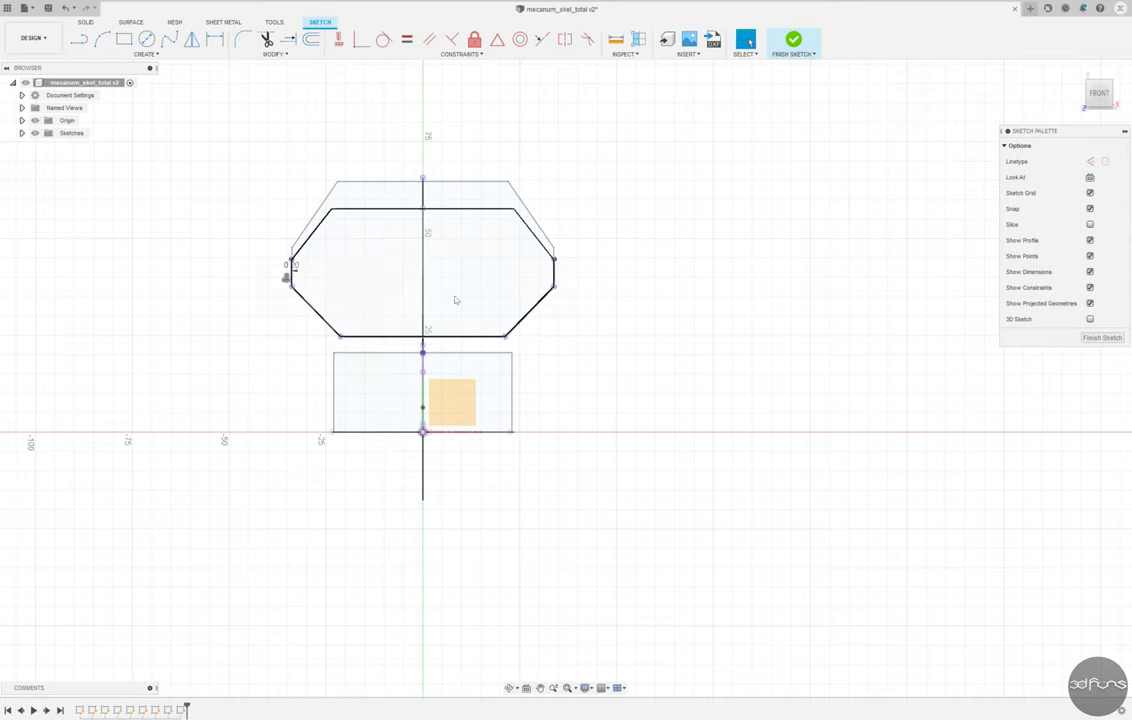
{"action": "scroll", "coordinate": [560, 290], "scroll_direction": "up", "scroll_amount": 5}
{"action": "scroll", "coordinate": [620, 195], "scroll_direction": "up", "scroll_amount": 2}
Step: Draw the right notch lines and snap the diagonal's end onto the rectangle corner
{"action": "key", "text": "l"}
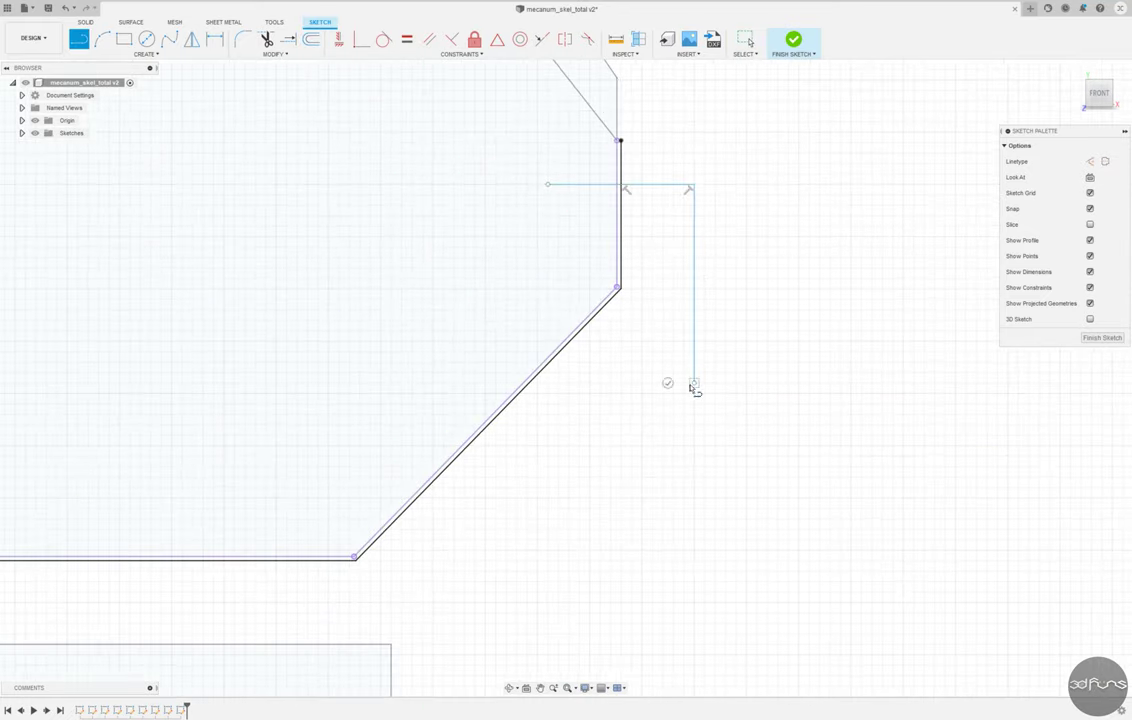
{"action": "left_click", "coordinate": [694, 384]}
{"action": "scroll", "coordinate": [694, 384], "scroll_direction": "down", "scroll_amount": 3}
{"action": "left_click", "coordinate": [518, 556]}
{"action": "left_click", "coordinate": [374, 601]}
{"action": "key", "text": "Escape"}
{"action": "scroll", "coordinate": [657, 420], "scroll_direction": "up", "scroll_amount": 3}
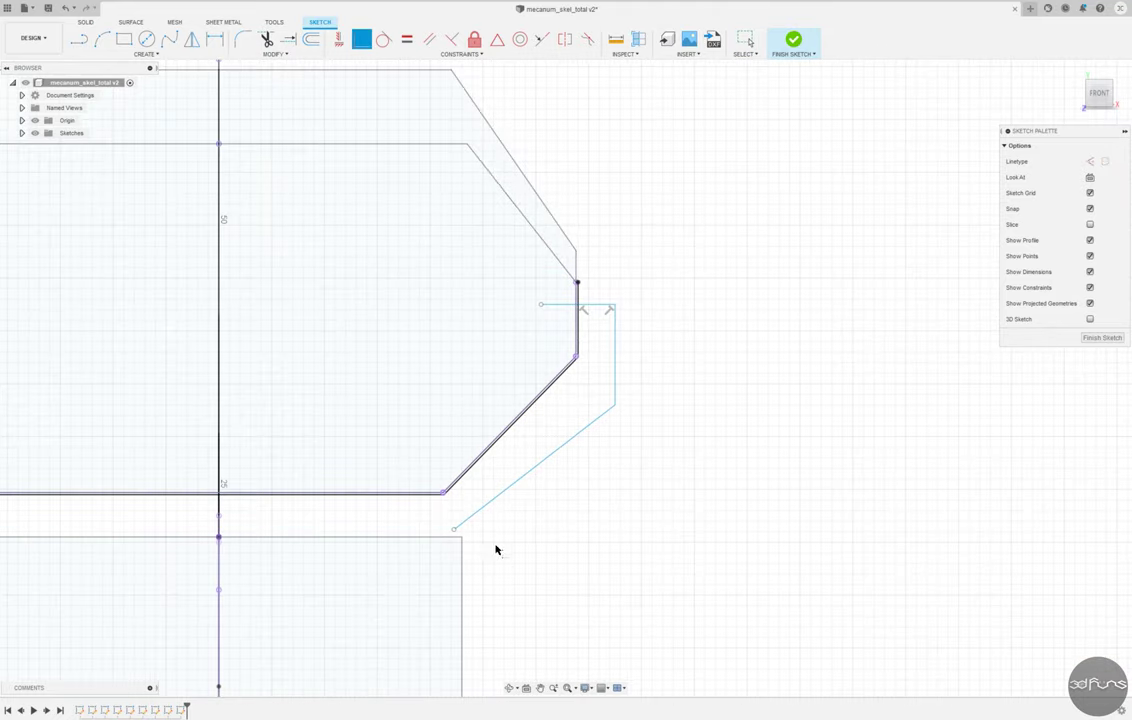
{"action": "left_click_drag", "start_coordinate": [454, 529], "coordinate": [461, 537]}
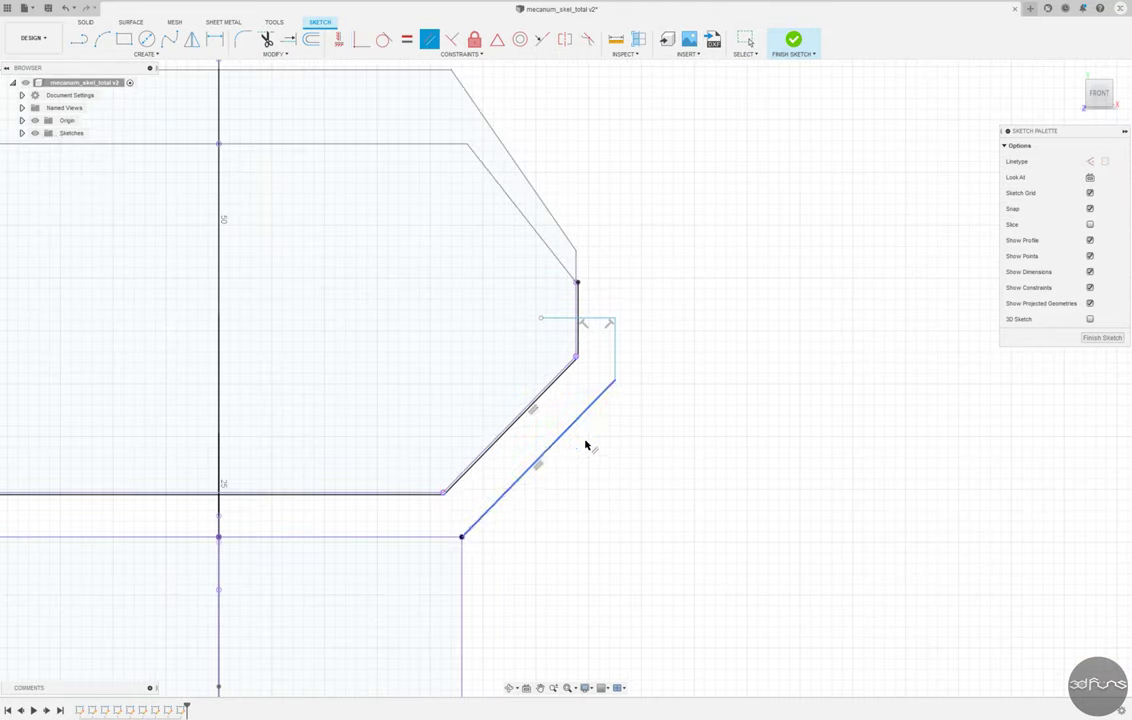
{"action": "scroll", "coordinate": [617, 331], "scroll_direction": "up", "scroll_amount": 2}
Step: Dimension the 3.50 gap between the vertical lines and trim the stub beyond it
{"action": "key", "text": "d"}
{"action": "scroll", "coordinate": [573, 296], "scroll_direction": "up", "scroll_amount": 1}
{"action": "left_click", "coordinate": [573, 296]}
{"action": "left_click", "coordinate": [648, 300]}
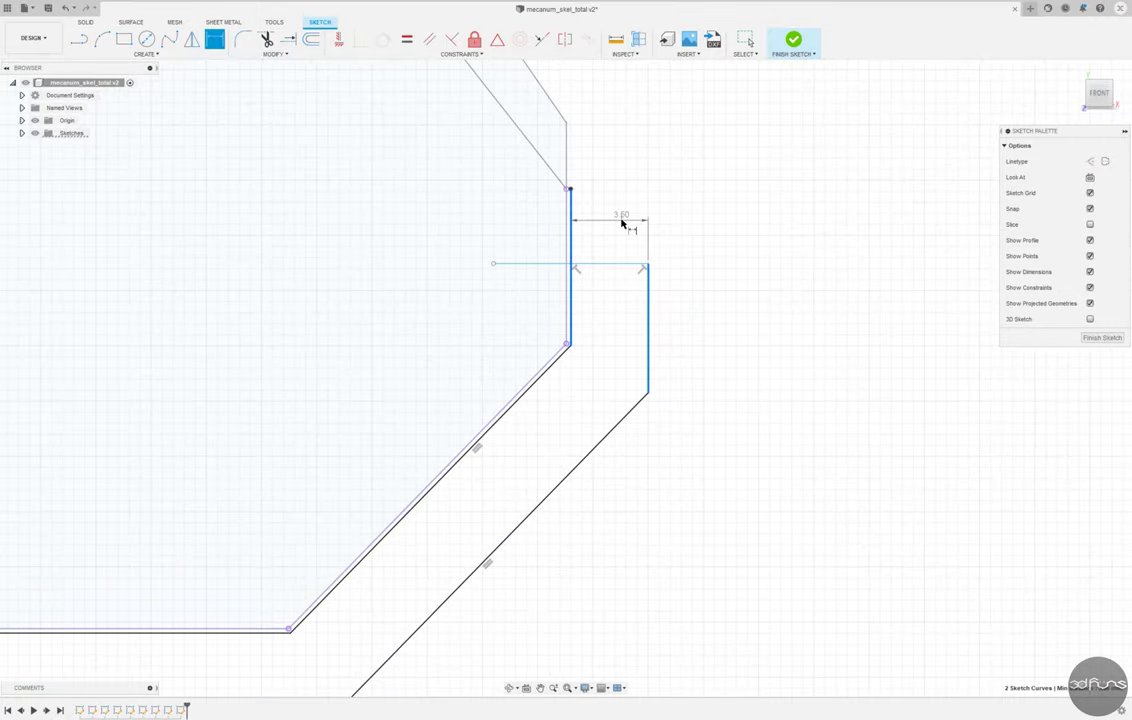
{"action": "left_click", "coordinate": [624, 220]}
{"action": "key", "text": "t"}
{"action": "scroll", "coordinate": [586, 272], "scroll_direction": "up", "scroll_amount": 2}
{"action": "left_click", "coordinate": [560, 271]}
{"action": "key", "text": "Escape"}
{"action": "scroll", "coordinate": [733, 308], "scroll_direction": "down", "scroll_amount": 3}
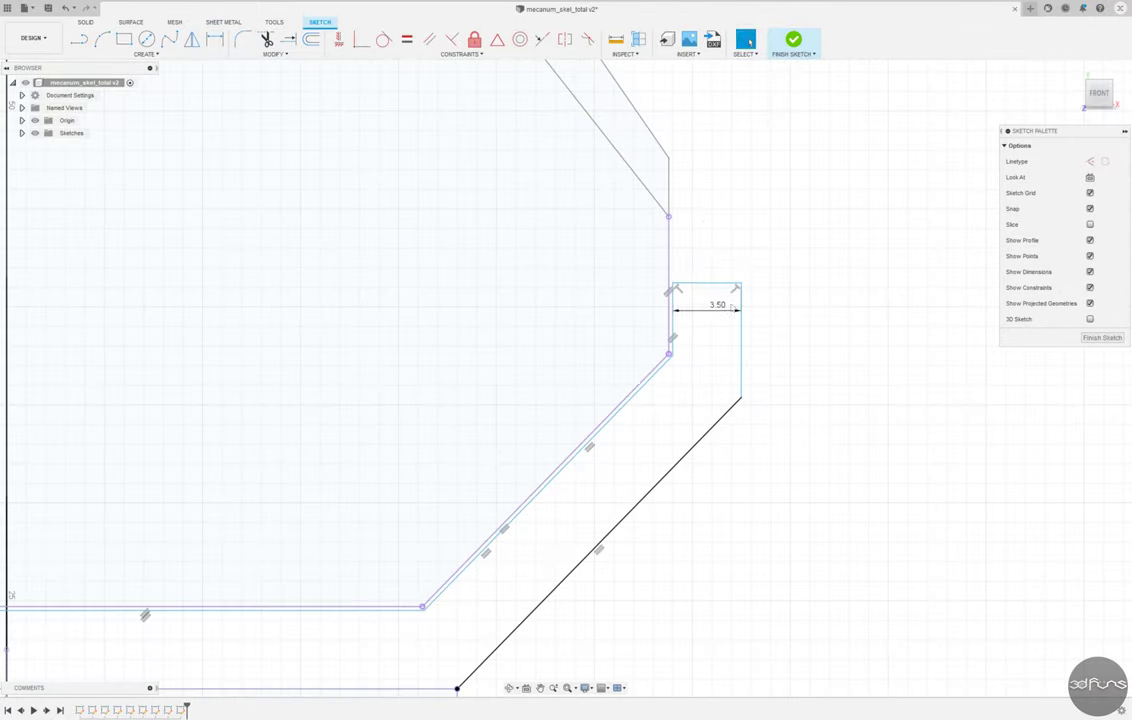
Step: Dimension the outline's offset from the right chamfer as 0.20
{"action": "key", "text": "d"}
{"action": "left_click", "coordinate": [672, 292]}
{"action": "left_click", "coordinate": [695, 184]}
{"action": "type", "text": "0.2"}
{"action": "key", "text": "Return"}
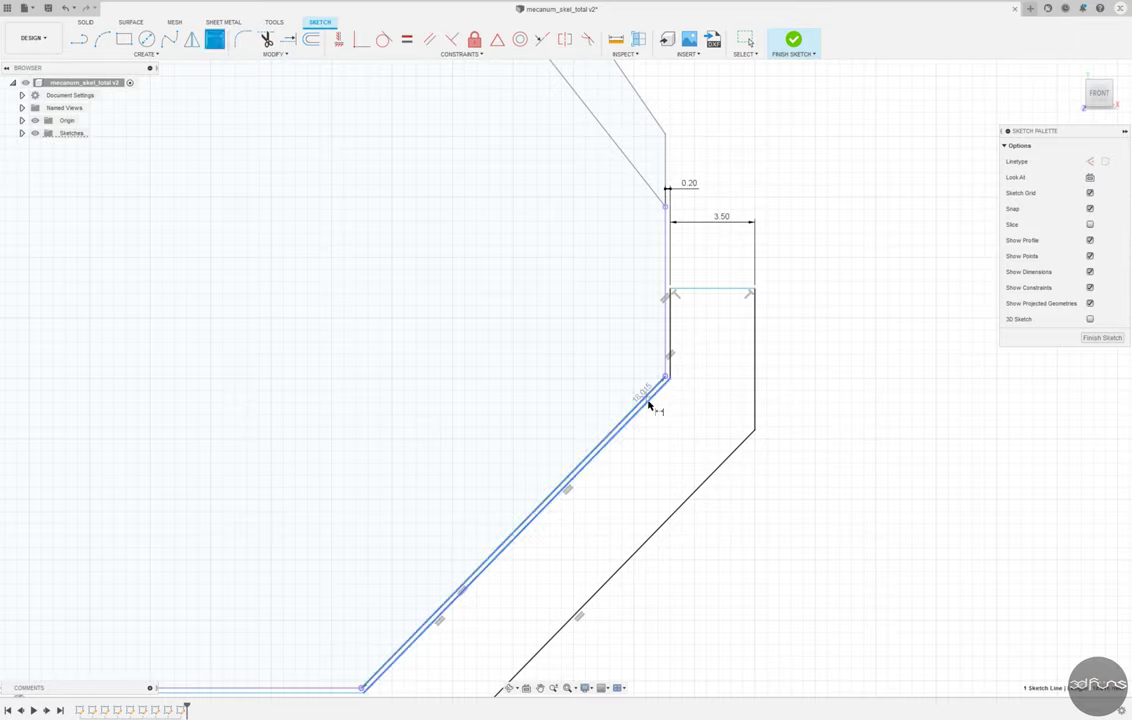
Step: Pan and orbit around the sketch, picking the left vertical line to dimension
{"action": "middle_click_drag", "start_coordinate": [537, 533], "coordinate": [980, 561]}
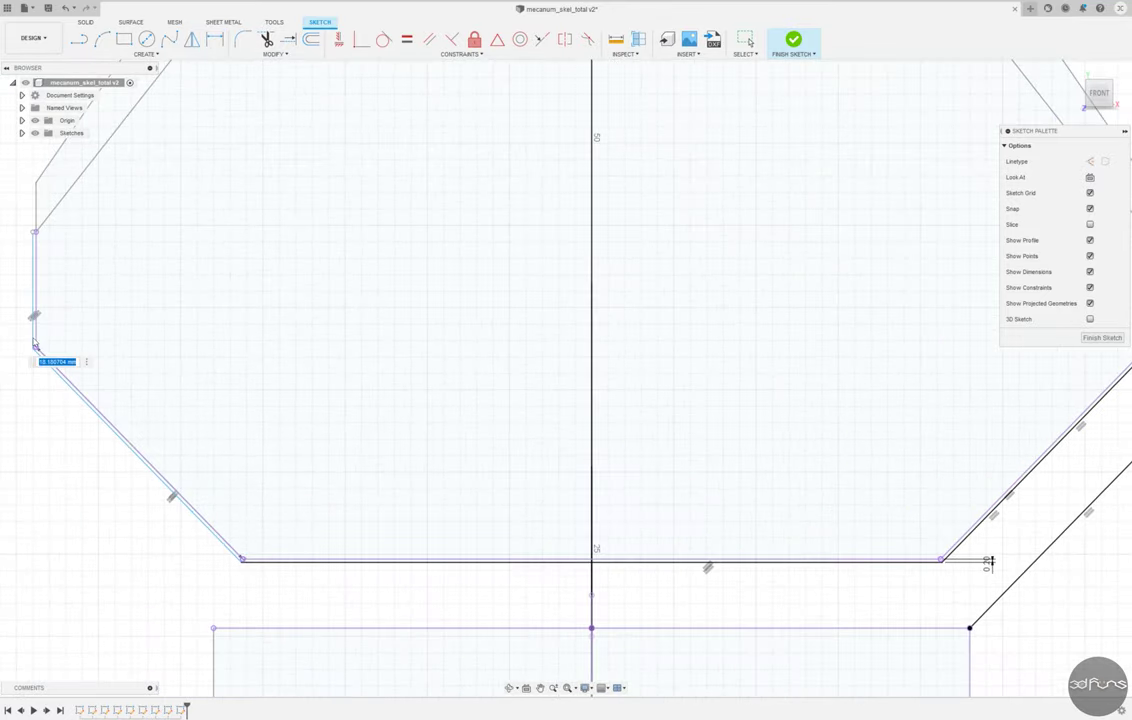
{"action": "scroll", "coordinate": [45, 300], "scroll_direction": "up", "scroll_amount": 3}
{"action": "left_click", "coordinate": [215, 45]}
{"action": "left_click", "coordinate": [35, 313]}
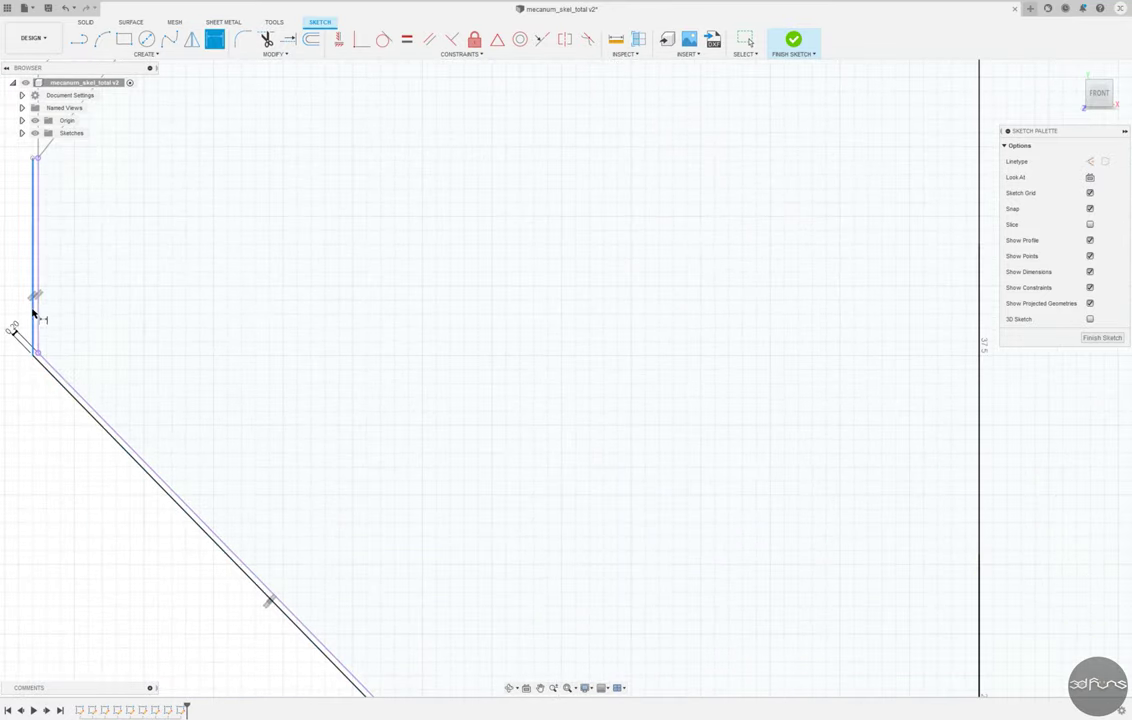
{"action": "scroll", "coordinate": [35, 313], "scroll_direction": "down", "scroll_amount": 3}
{"action": "scroll", "coordinate": [740, 353], "scroll_direction": "down", "scroll_amount": 3}
{"action": "middle_click_drag", "start_coordinate": [740, 353], "coordinate": [740, 330]}
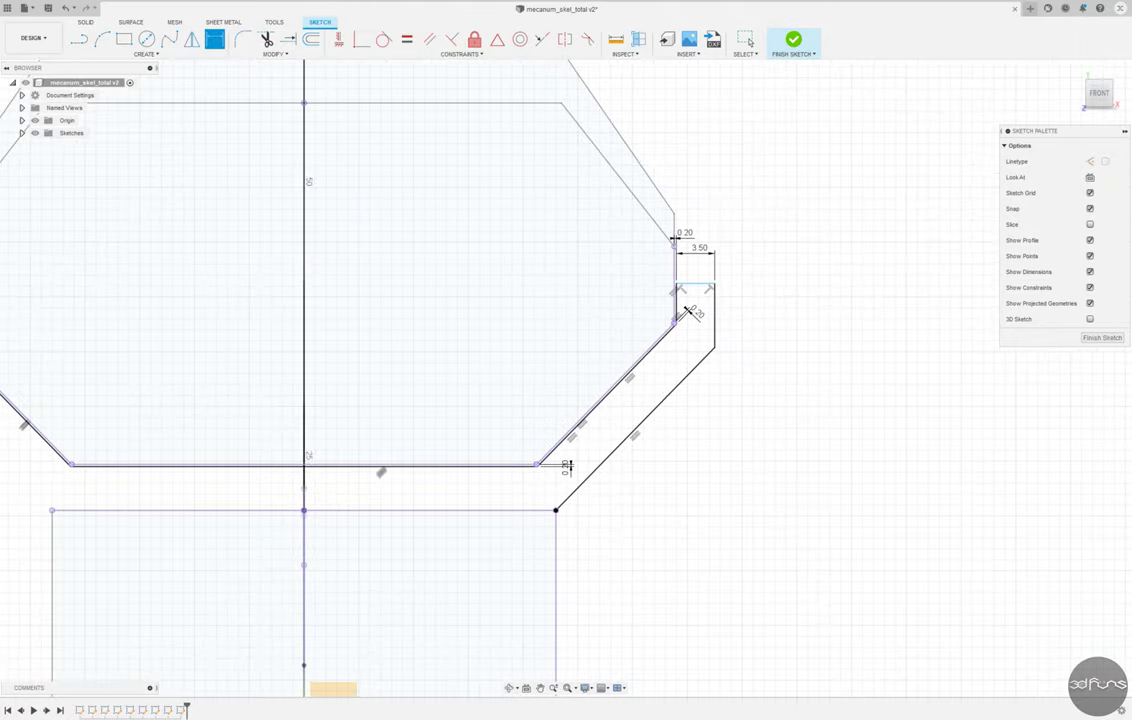
{"action": "middle_click_drag", "start_coordinate": [610, 395], "coordinate": [560, 380], "text": "shift"}
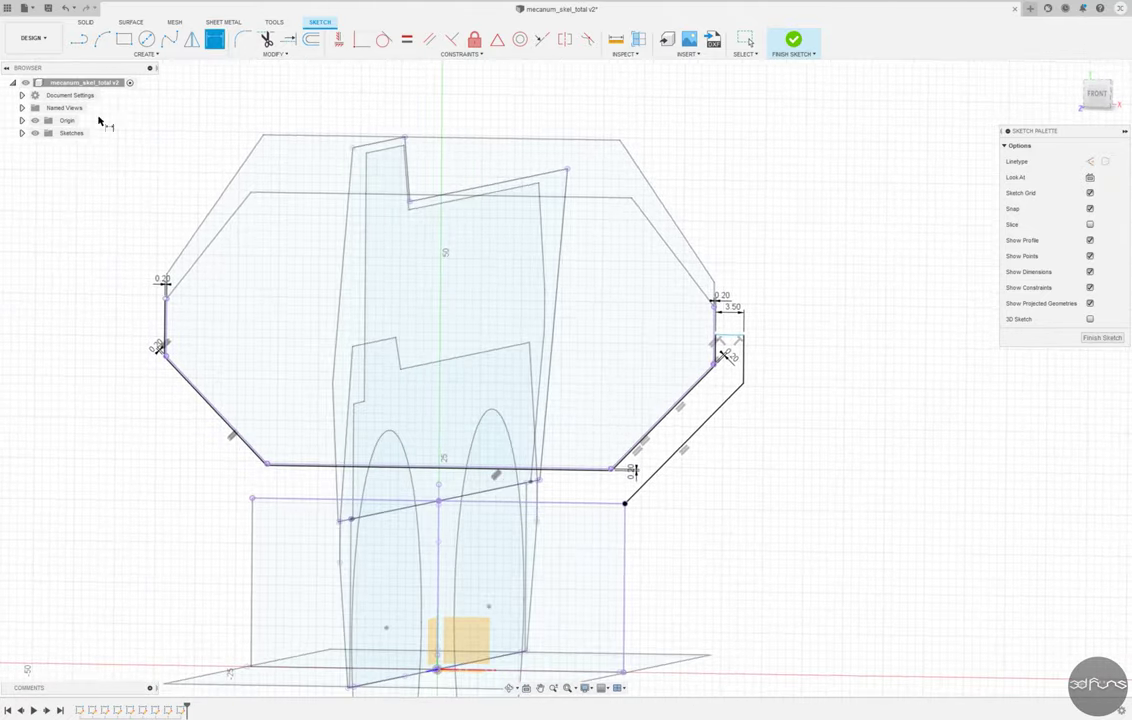
Step: Project an edge from a neighbouring sketch into the front sketch
{"action": "left_click", "coordinate": [145, 53]}
{"action": "left_click", "coordinate": [192, 240]}
{"action": "left_click", "coordinate": [937, 195]}
{"action": "left_click", "coordinate": [1097, 93]}
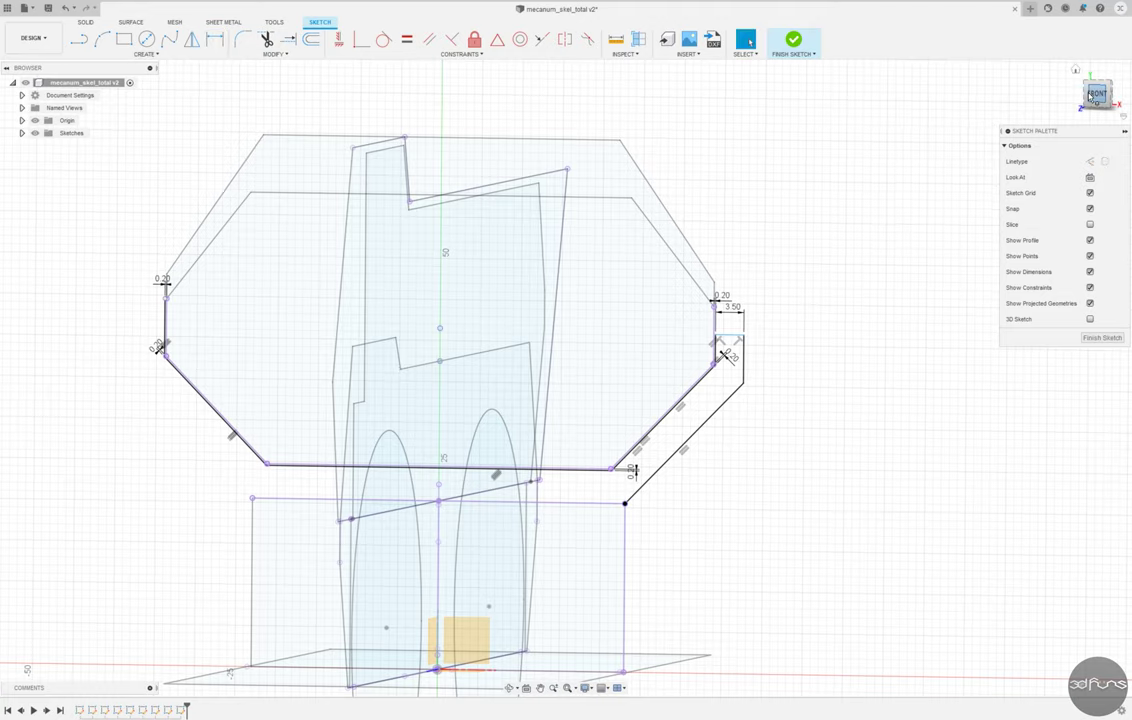
{"action": "scroll", "coordinate": [690, 370], "scroll_direction": "up", "scroll_amount": 1}
{"action": "key", "text": "Escape"}
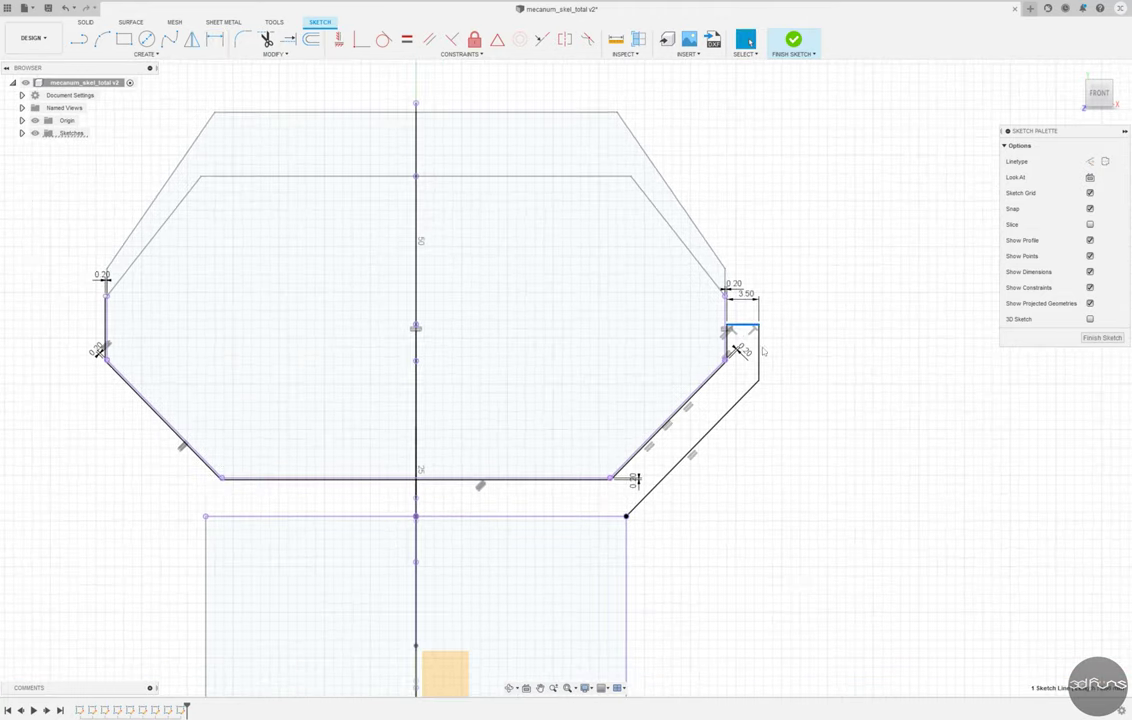
Step: Mirror the right notch outline about the vertical centre line onto the left side
{"action": "scroll", "coordinate": [727, 413], "scroll_direction": "down", "scroll_amount": 2}
{"action": "left_click", "coordinate": [505, 250]}
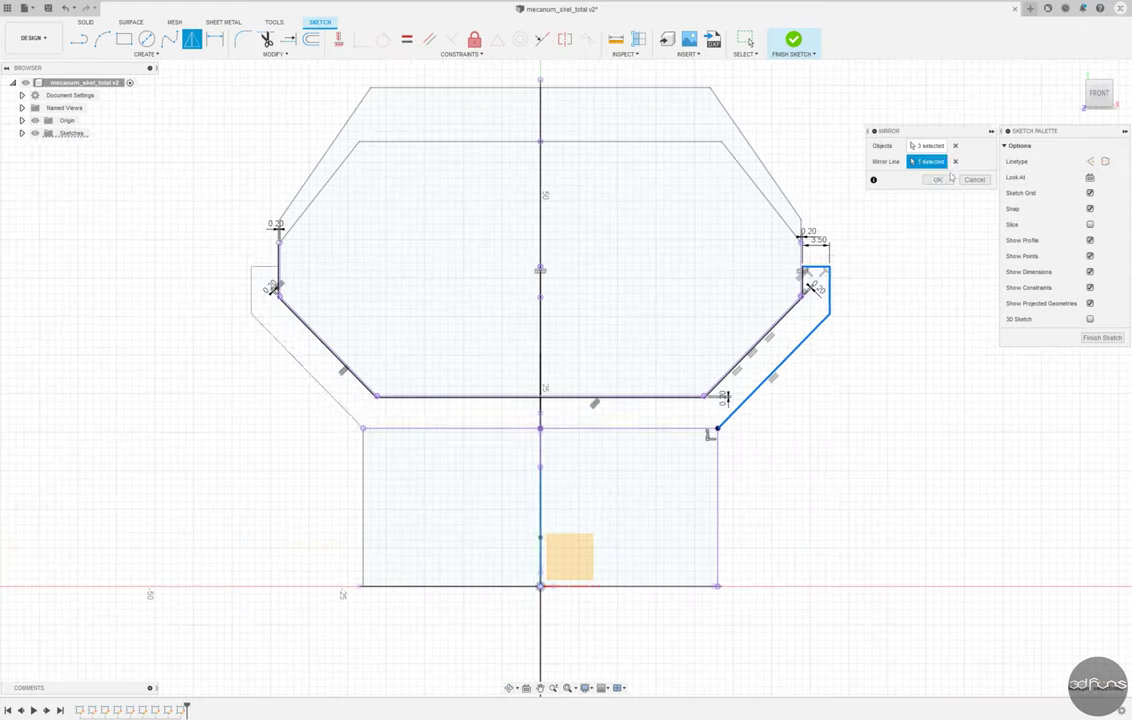
{"action": "left_click", "coordinate": [973, 179]}
{"action": "double_click", "coordinate": [520, 290]}
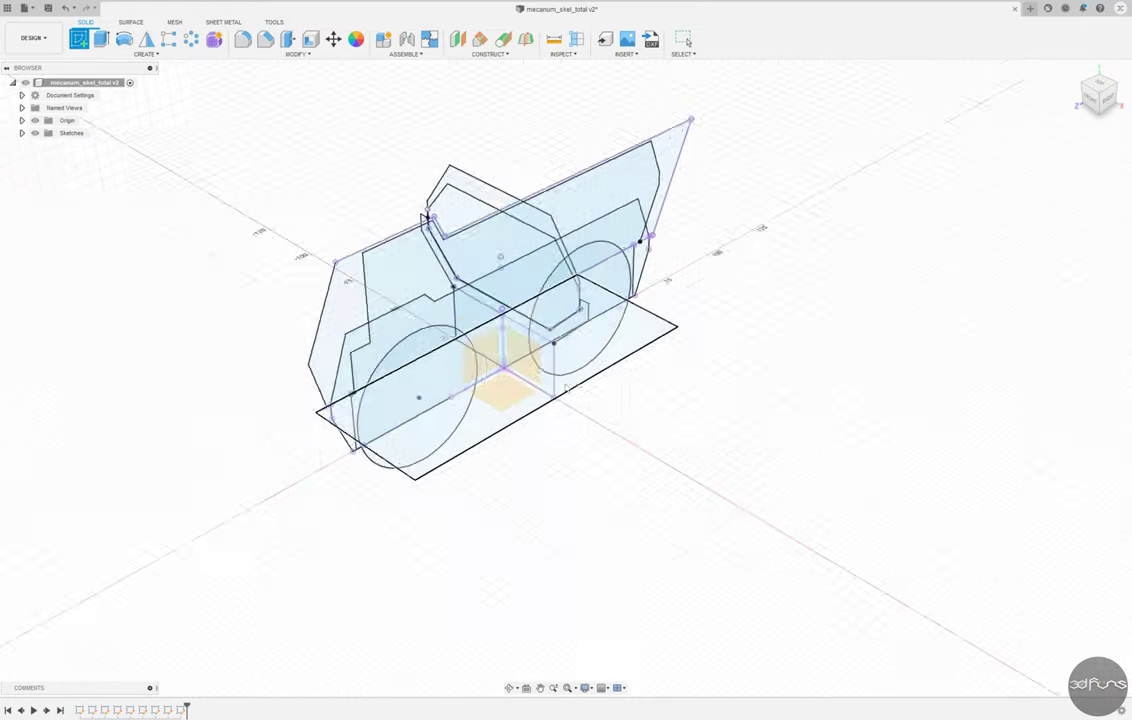
Step: Draw the angled right end on the lower rectangle and close it with a bottom line
{"action": "scroll", "coordinate": [589, 316], "scroll_direction": "up", "scroll_amount": 3}
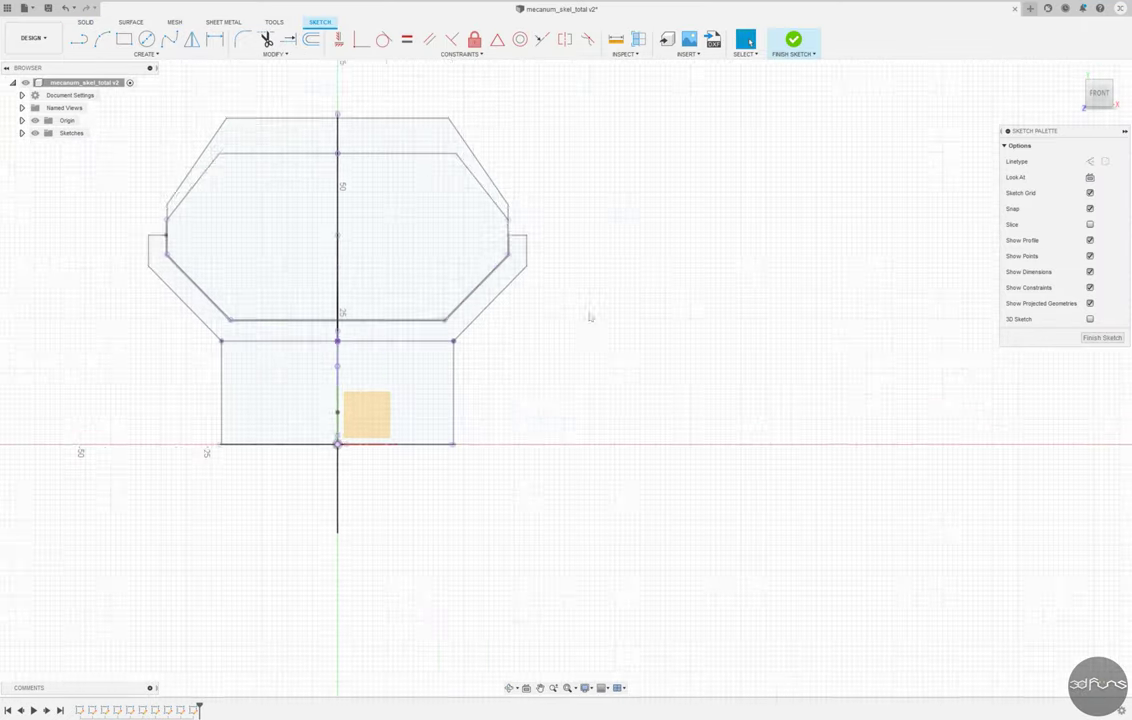
{"action": "left_click", "coordinate": [589, 333]}
{"action": "left_click", "coordinate": [657, 370]}
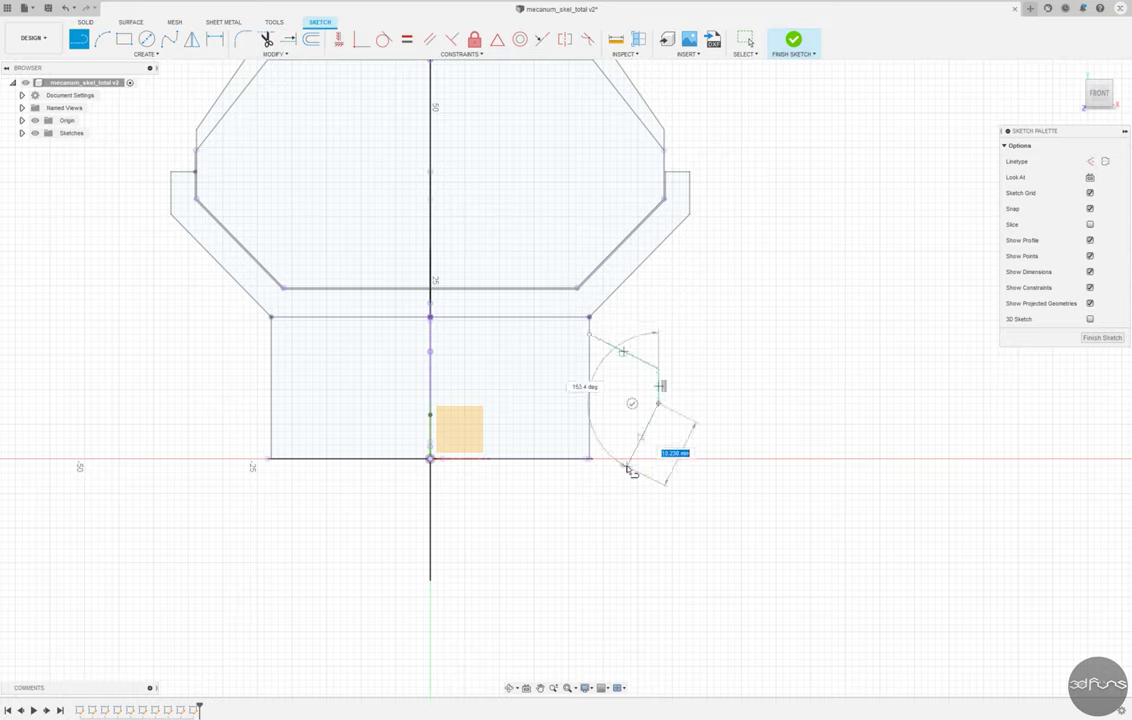
{"action": "left_click", "coordinate": [610, 458]}
{"action": "key", "text": "Escape"}
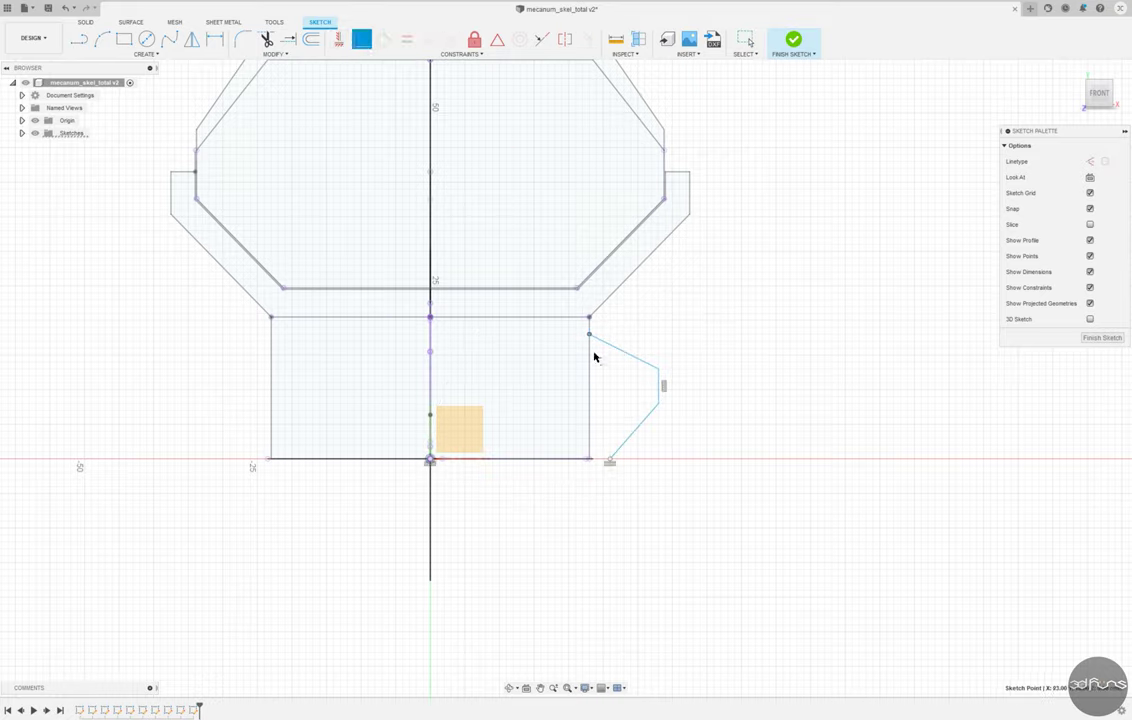
{"action": "left_click_drag", "start_coordinate": [589, 333], "coordinate": [589, 316]}
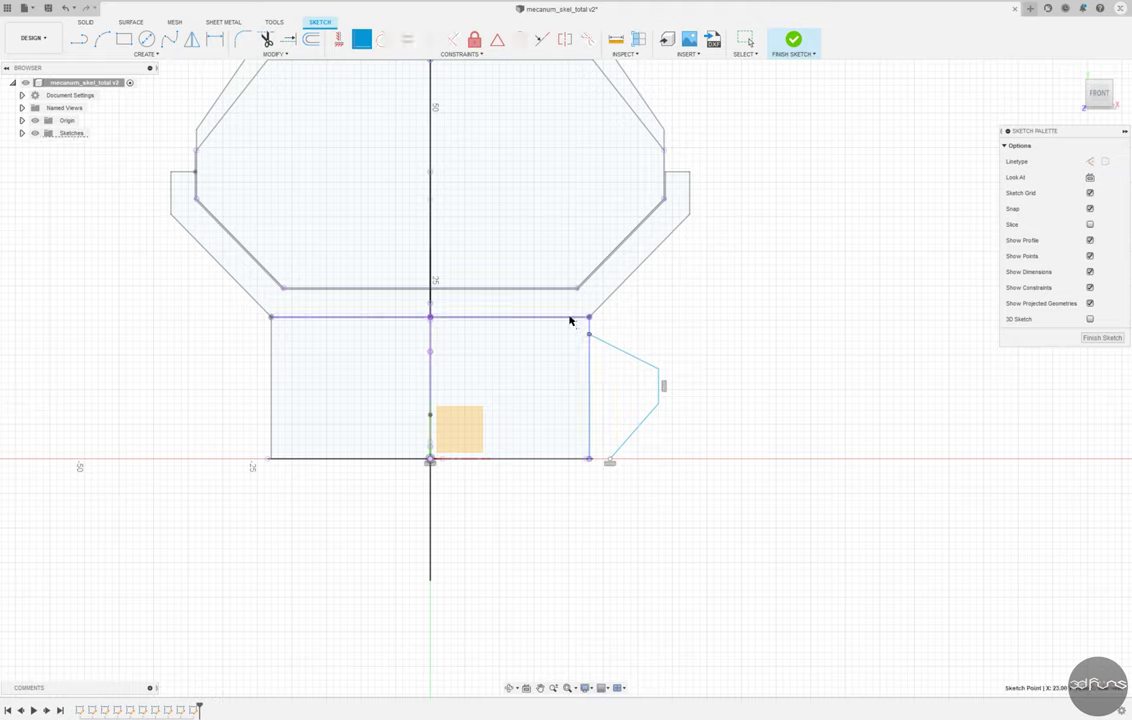
{"action": "key", "text": "l"}
{"action": "left_click", "coordinate": [610, 459]}
{"action": "left_click", "coordinate": [237, 459]}
{"action": "key", "text": "Escape"}
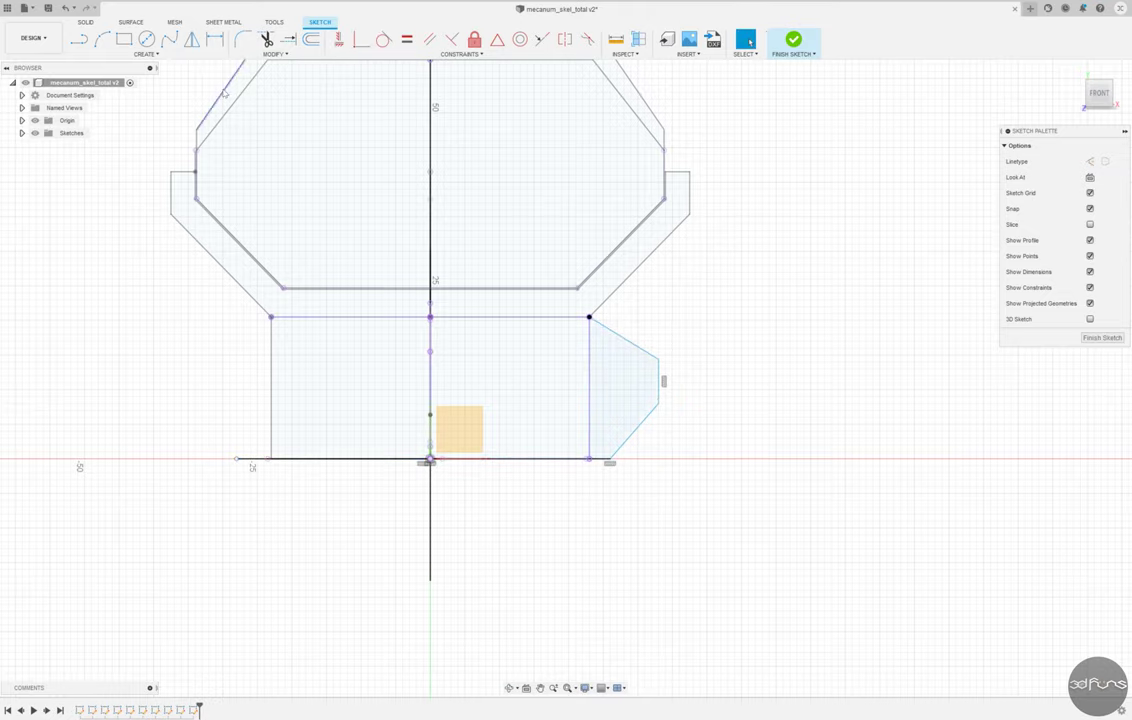
Step: Give the angled end two 8.00 height dimensions and mirror it to the left side
{"action": "left_click", "coordinate": [605, 459]}
{"action": "left_click", "coordinate": [658, 403]}
{"action": "left_click", "coordinate": [707, 430]}
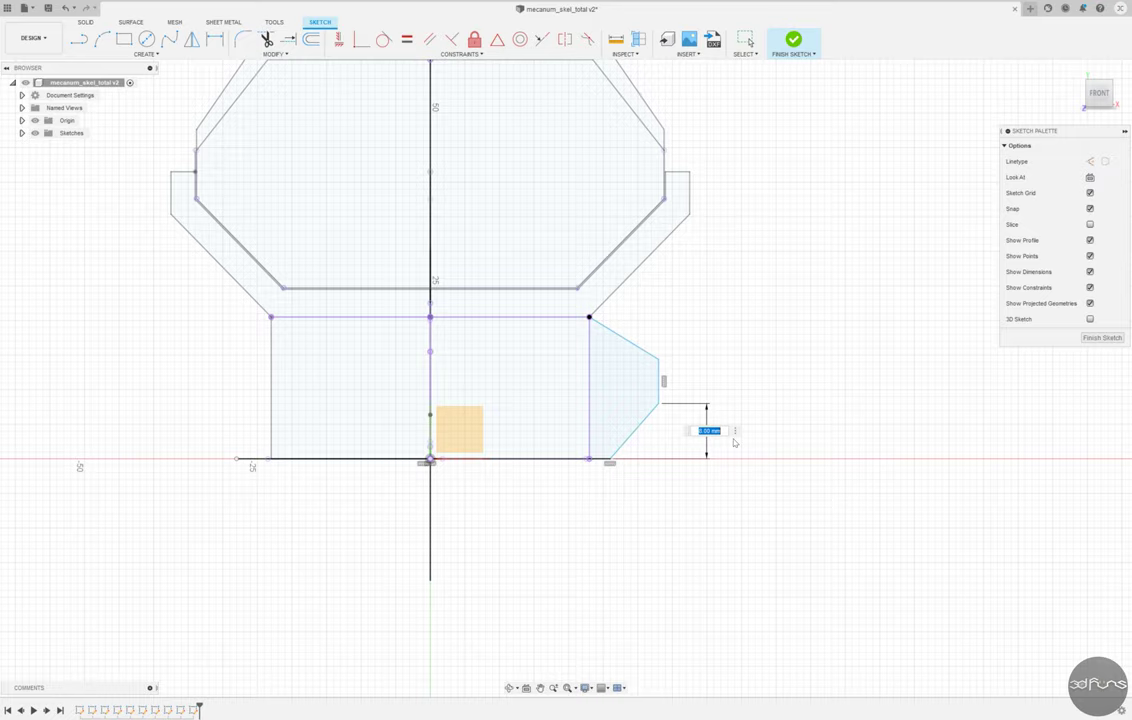
{"action": "left_click", "coordinate": [589, 317]}
{"action": "left_click", "coordinate": [658, 372]}
{"action": "left_click", "coordinate": [724, 345]}
{"action": "key", "text": "Escape"}
{"action": "left_click", "coordinate": [662, 399]}
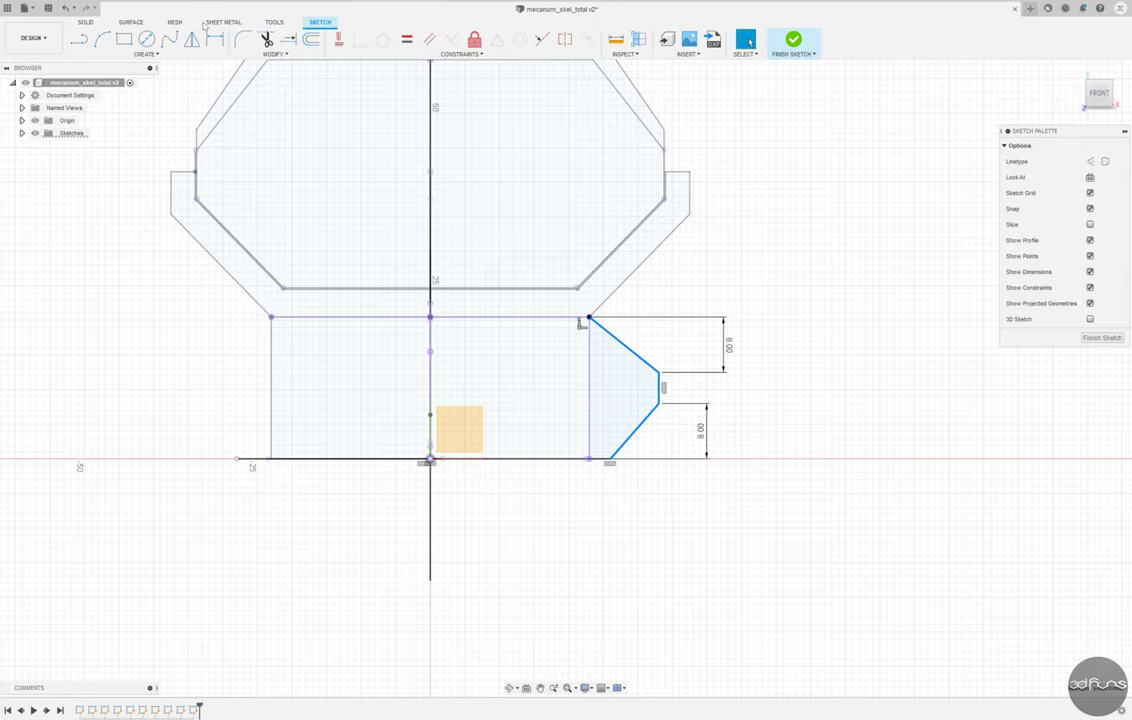
{"action": "left_click", "coordinate": [191, 39]}
{"action": "key", "text": "Return"}
{"action": "scroll", "coordinate": [322, 434], "scroll_direction": "up", "scroll_amount": 5}
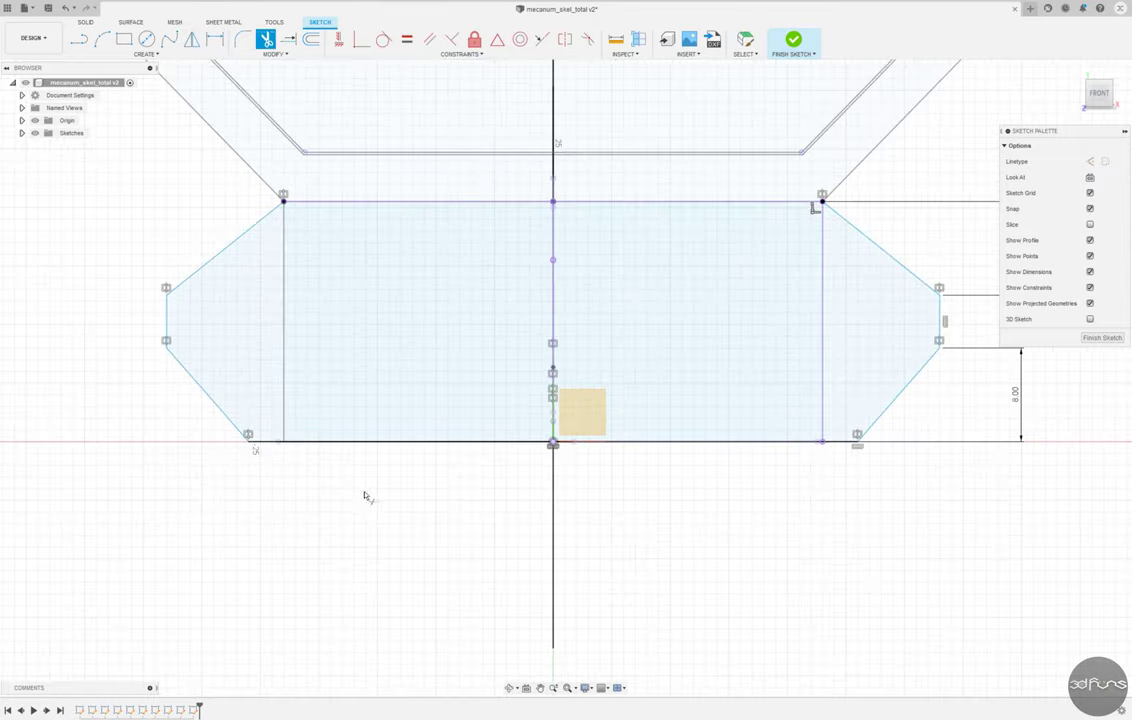
{"action": "scroll", "coordinate": [322, 434], "scroll_direction": "down", "scroll_amount": 2}
Step: Dimension the bottom width 52.00 and overall width 66.00, then finish the sketch
{"action": "key", "text": "d"}
{"action": "left_click", "coordinate": [286, 444]}
{"action": "left_click", "coordinate": [743, 444]}
{"action": "left_click", "coordinate": [390, 490]}
{"action": "type", "text": "12"}
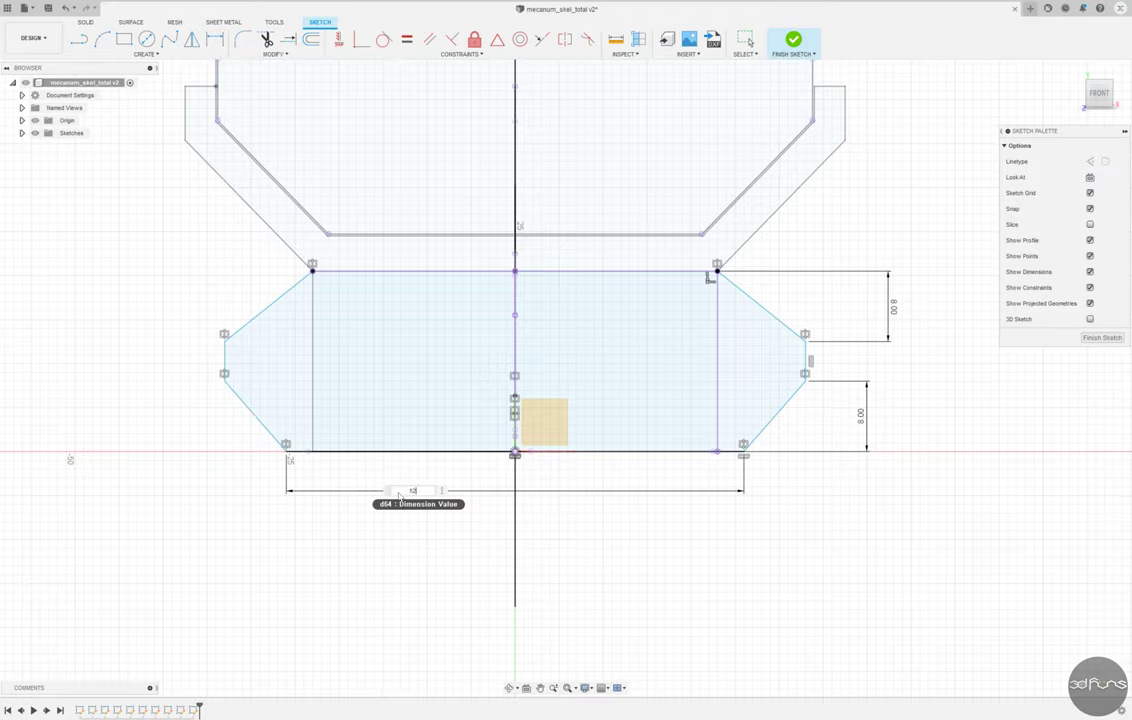
{"action": "key", "text": "Return"}
{"action": "left_click", "coordinate": [805, 360]}
{"action": "left_click", "coordinate": [225, 362]}
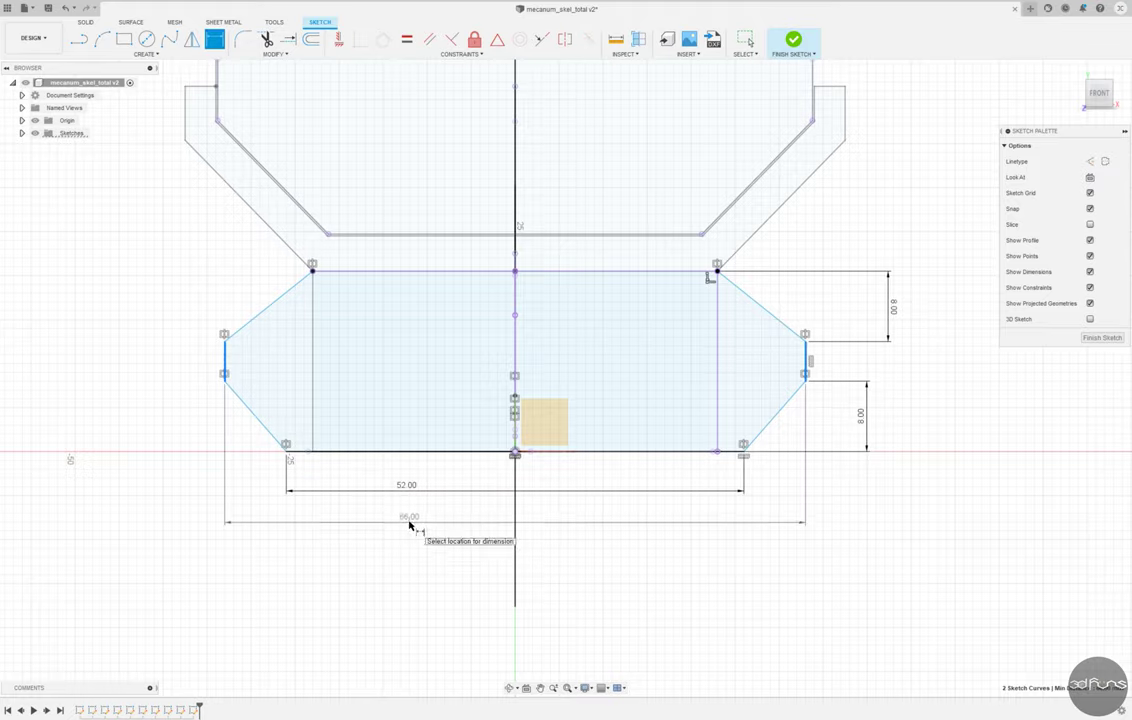
{"action": "left_click", "coordinate": [404, 520]}
{"action": "key", "text": "Return"}
{"action": "key", "text": "ctrl+Return"}
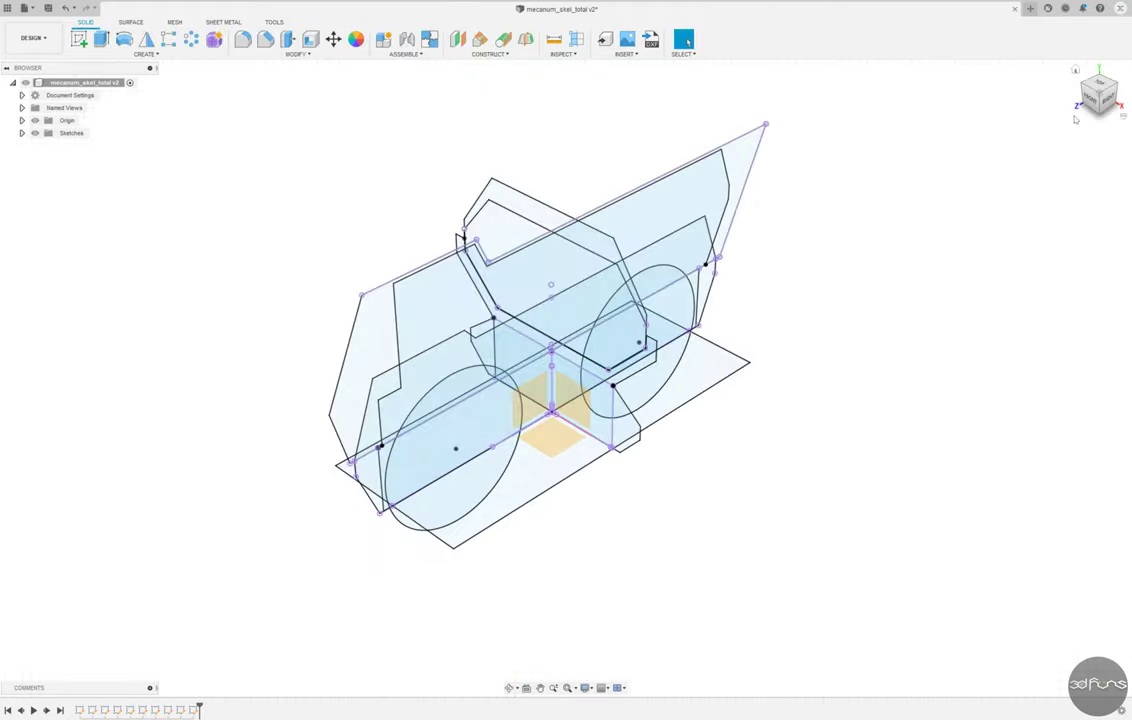
Step: Save the skeleton, then save the new design as mecanum_pcb_main
{"action": "key", "text": "ctrl+s"}
{"action": "key", "text": "Return"}
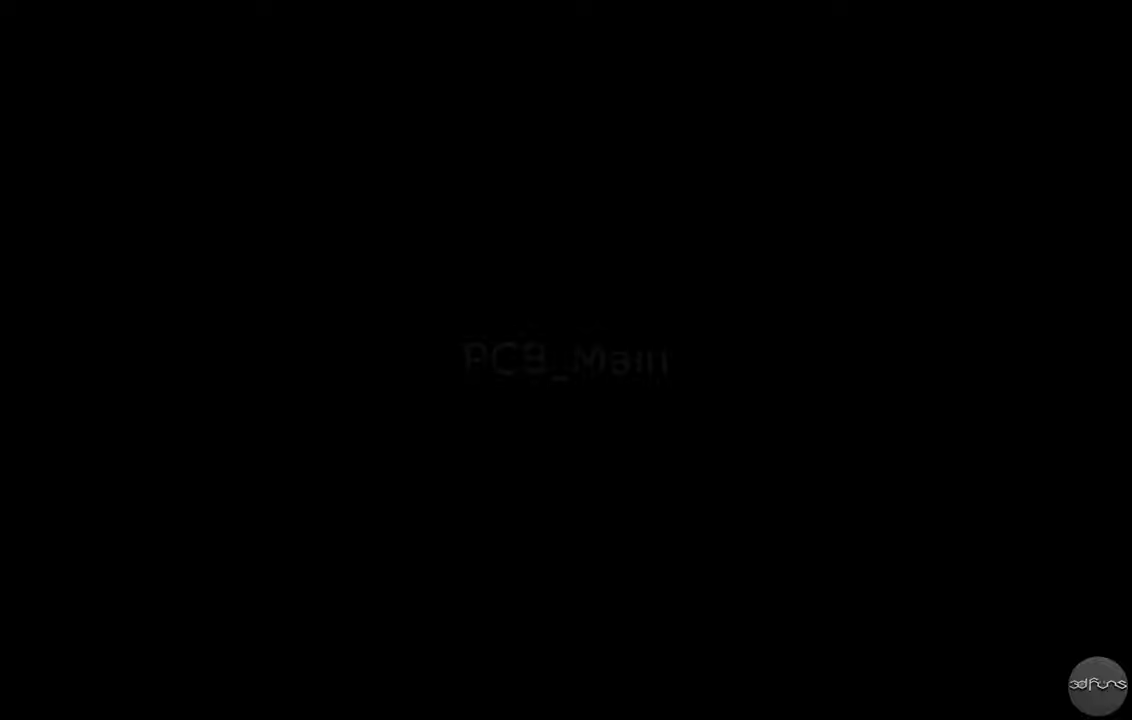
{"action": "key", "text": "ctrl+s"}
{"action": "type", "text": "mecanum_pcb_main"}
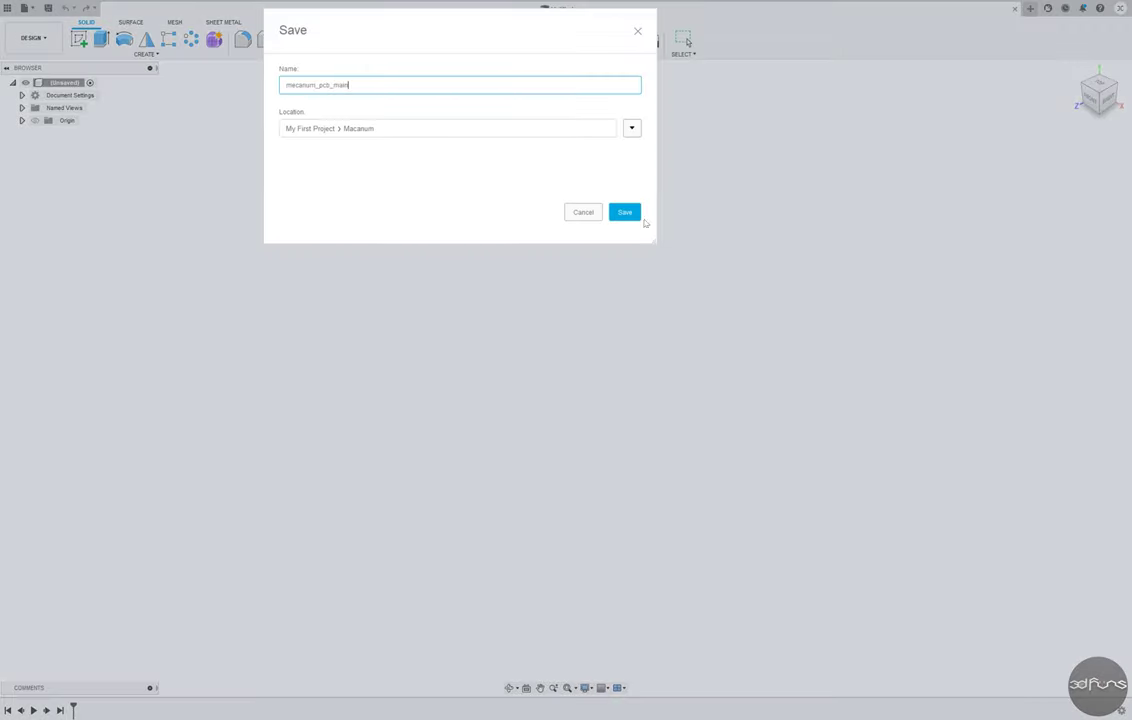
{"action": "key", "text": "Return"}
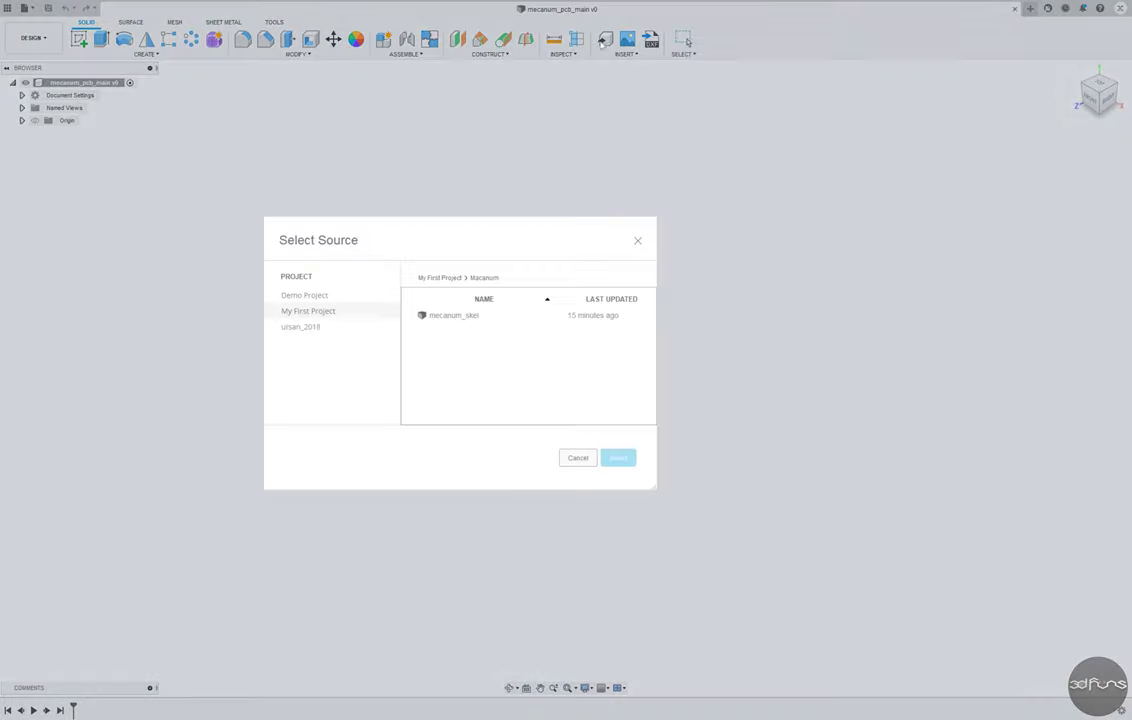
Step: Derive the base plate plane from mecanum_skel into the new design
{"action": "scroll", "coordinate": [397, 589], "scroll_direction": "up", "scroll_amount": 3}
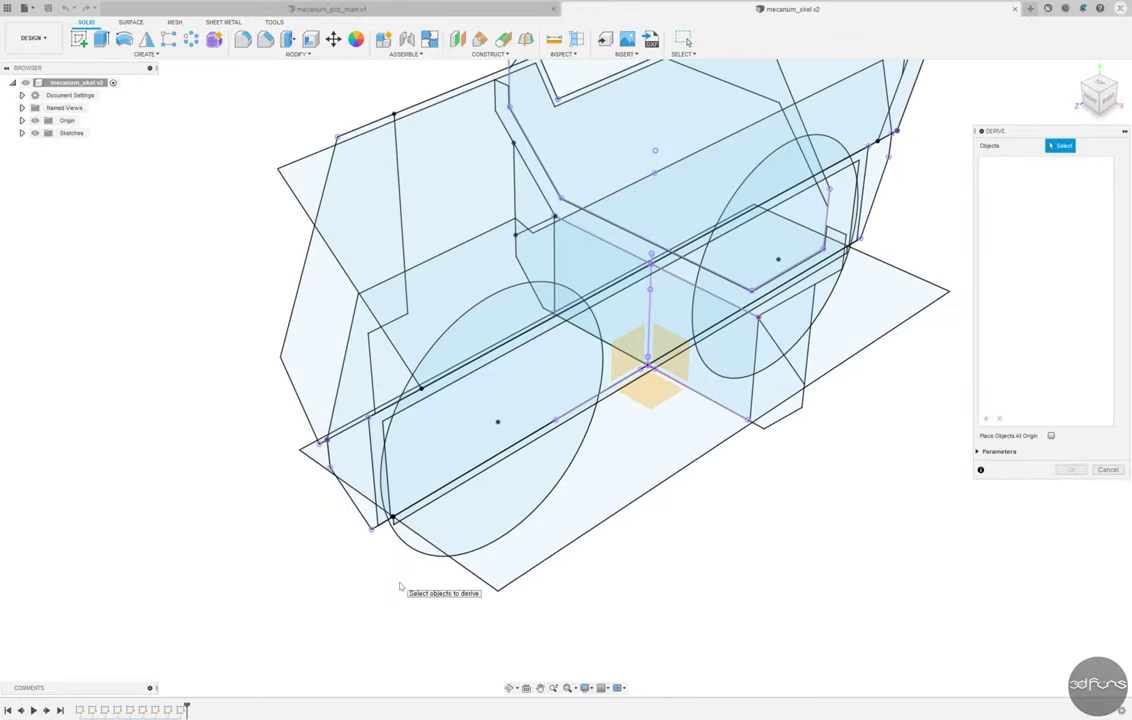
{"action": "left_click", "coordinate": [495, 576]}
{"action": "scroll", "coordinate": [826, 523], "scroll_direction": "down", "scroll_amount": 3}
{"action": "left_click", "coordinate": [1069, 469]}
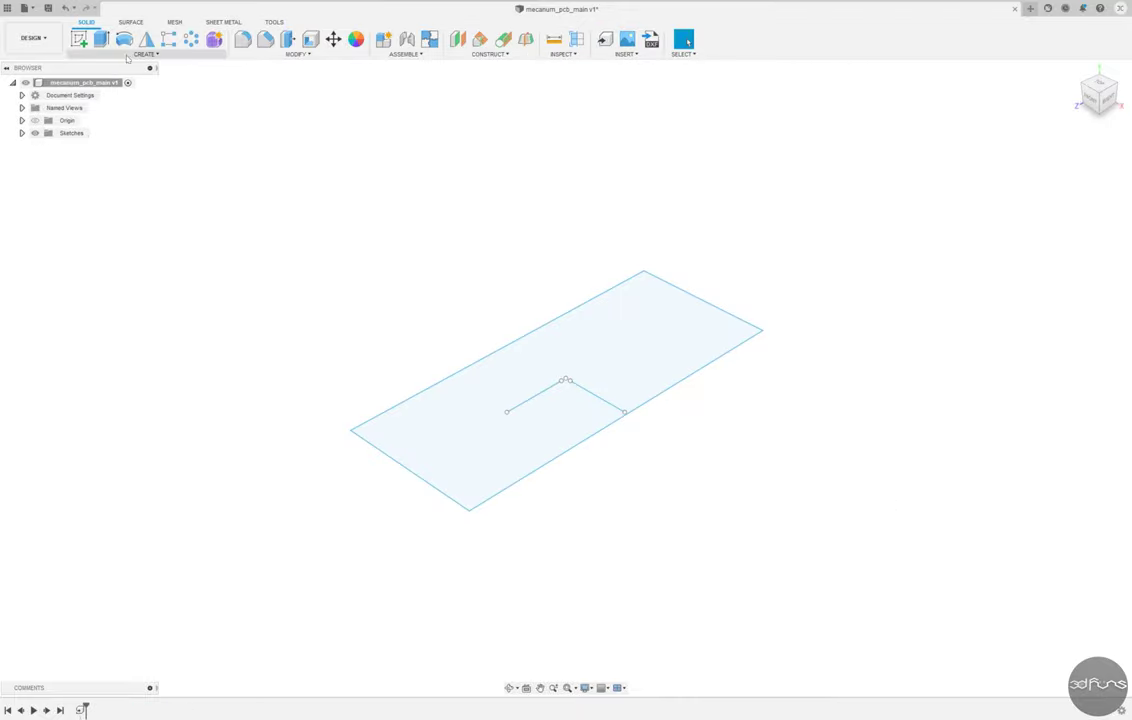
Step: Extrude the derived plate outline -1.6 mm into a new board body
{"action": "left_click", "coordinate": [101, 39]}
{"action": "left_click", "coordinate": [580, 370]}
{"action": "type", "text": "-1.6"}
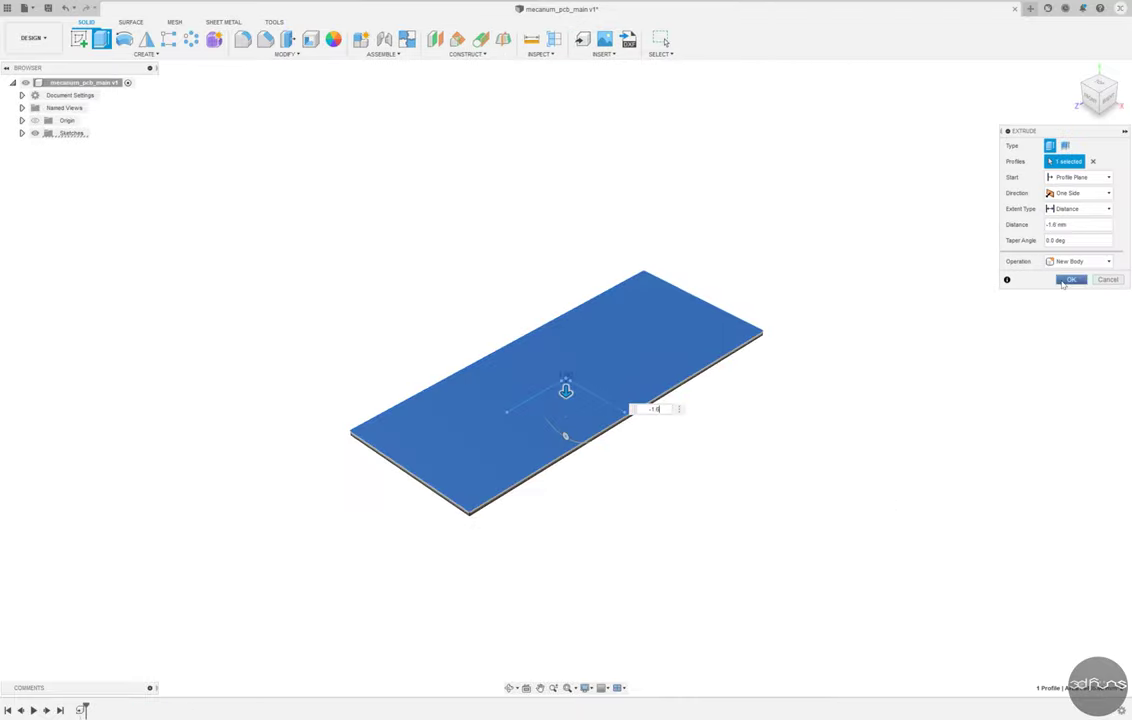
{"action": "left_click", "coordinate": [1065, 281]}
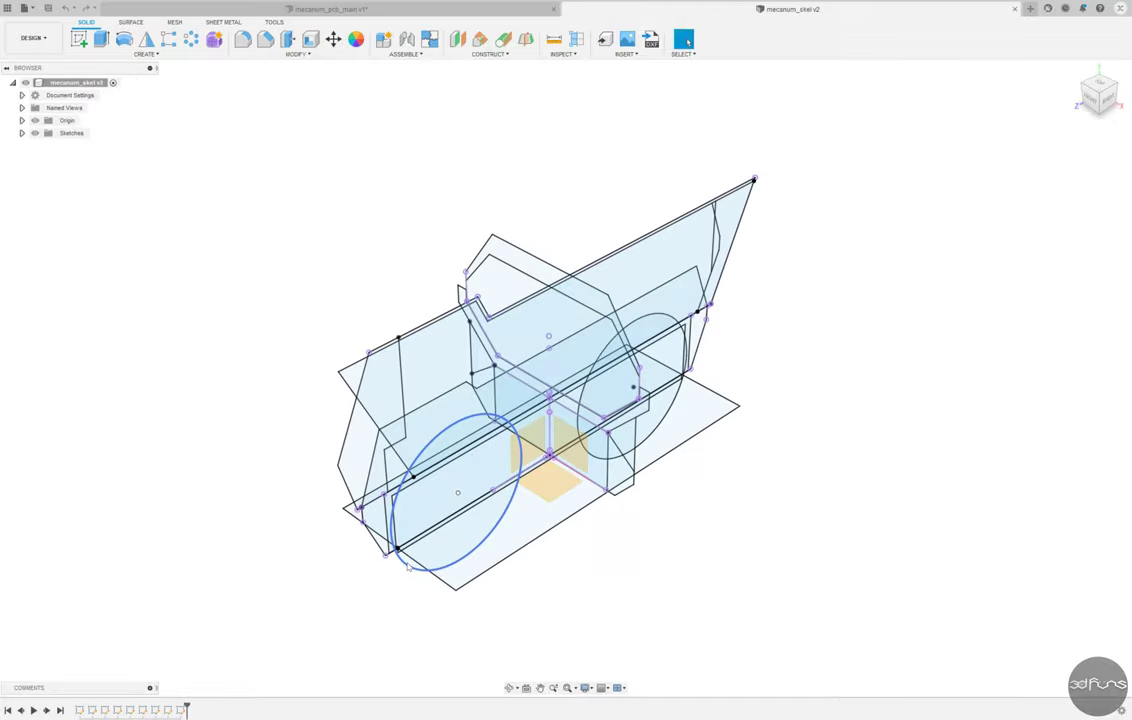
Step: Make the skeleton base sketch's bottom line construction geometry and save a new skeleton version
{"action": "double_click", "coordinate": [105, 710]}
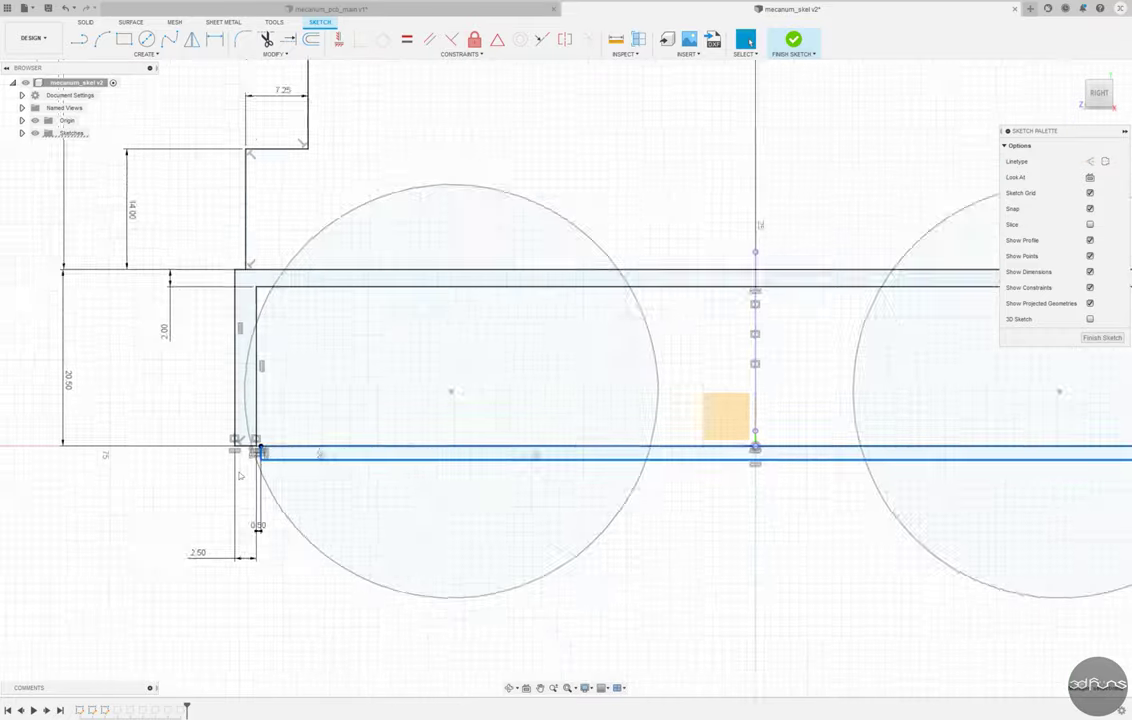
{"action": "key", "text": "x"}
{"action": "scroll", "coordinate": [919, 383], "scroll_direction": "down", "scroll_amount": 2}
{"action": "scroll", "coordinate": [919, 383], "scroll_direction": "down", "scroll_amount": 2}
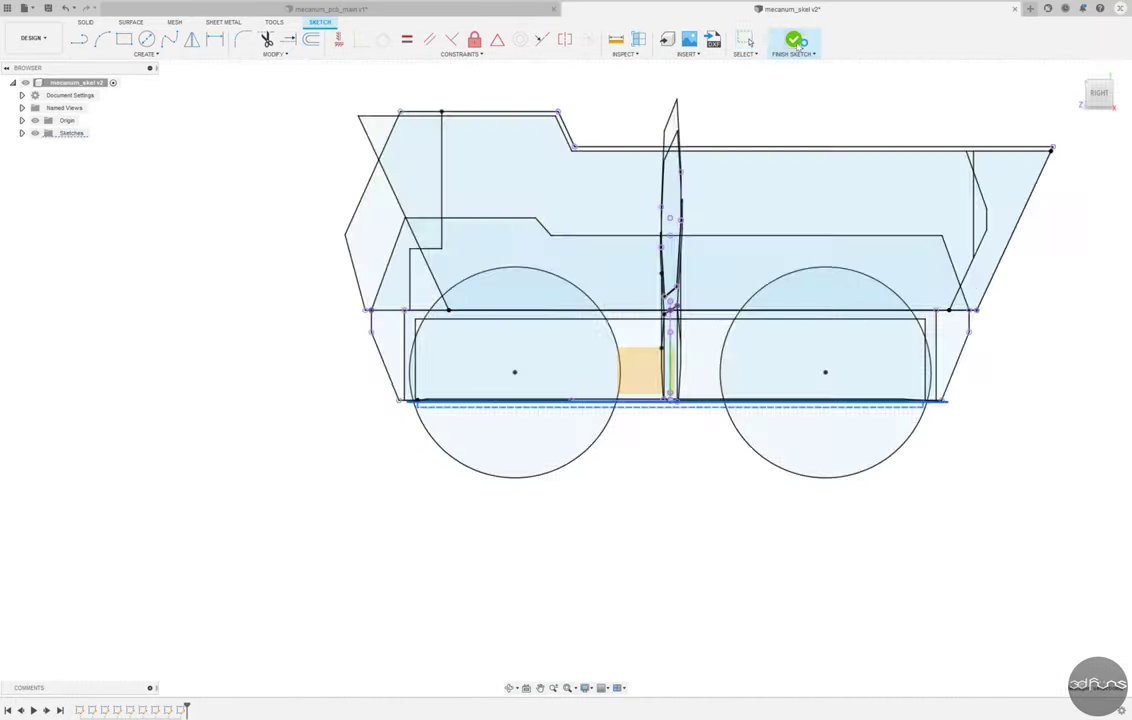
{"action": "left_click", "coordinate": [793, 40]}
{"action": "left_click", "coordinate": [47, 8]}
{"action": "key", "text": "Return"}
{"action": "left_click", "coordinate": [331, 9]}
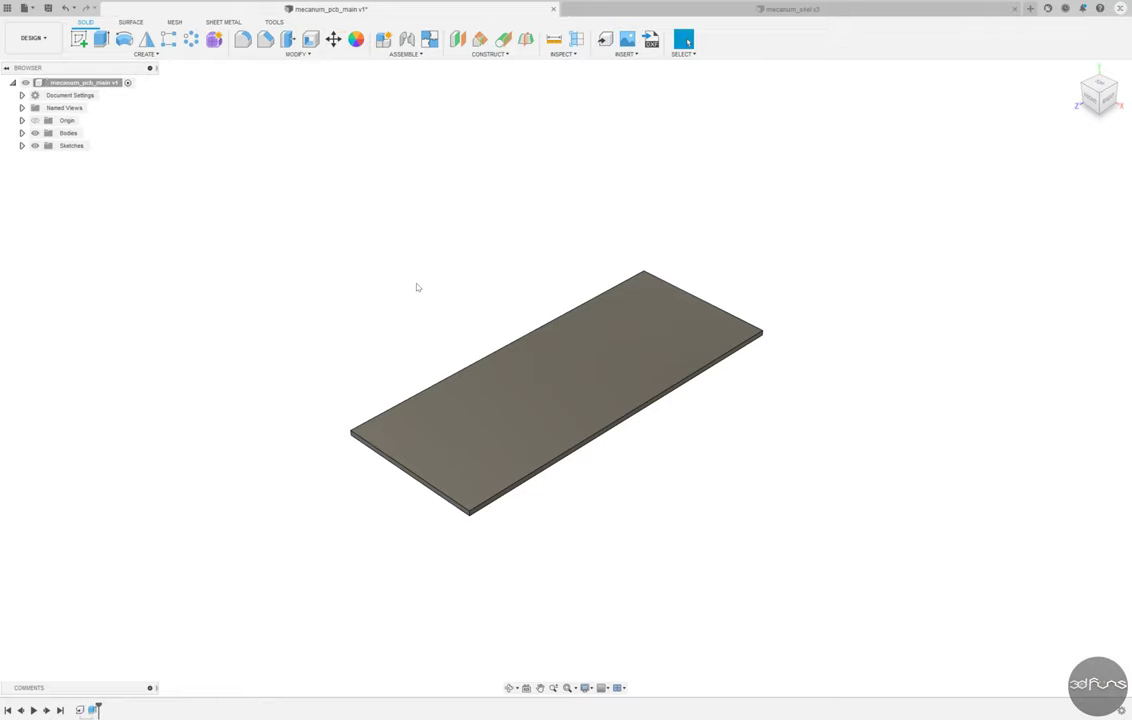
Step: Sketch two rectangles on the board's top face: one at the bottom edge, one mid-board
{"action": "left_click", "coordinate": [79, 39]}
{"action": "left_click", "coordinate": [488, 397]}
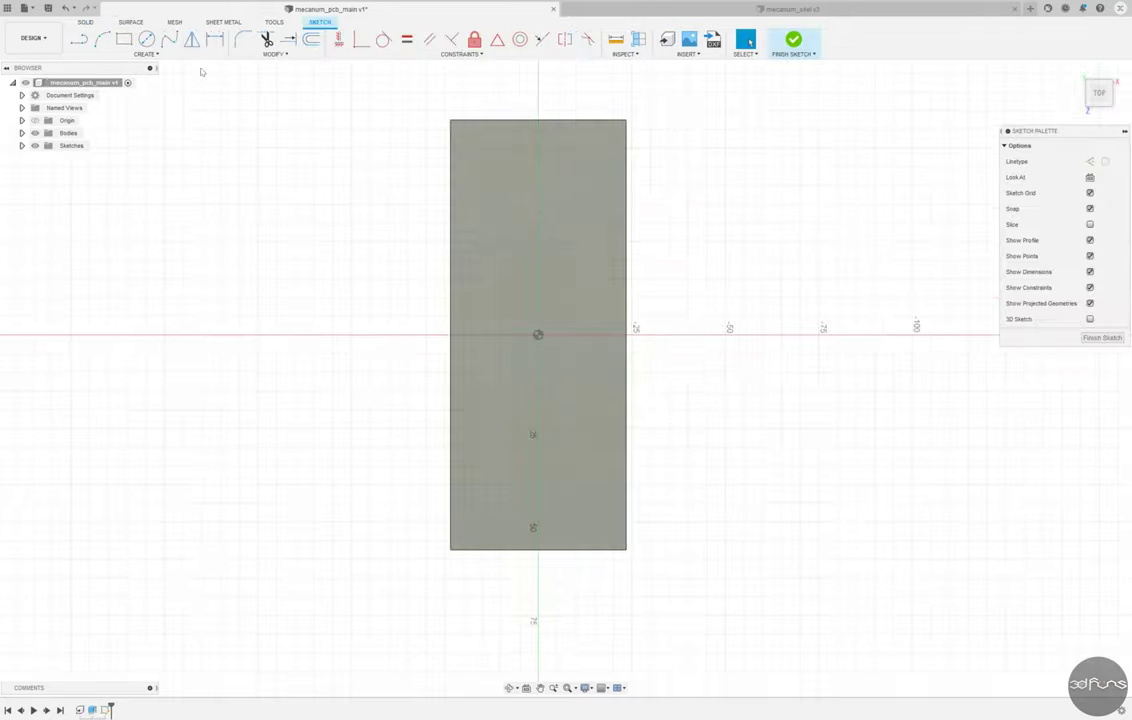
{"action": "key", "text": "r"}
{"action": "scroll", "coordinate": [512, 410], "scroll_direction": "up", "scroll_amount": 2}
{"action": "left_click", "coordinate": [559, 553]}
{"action": "left_click", "coordinate": [505, 424]}
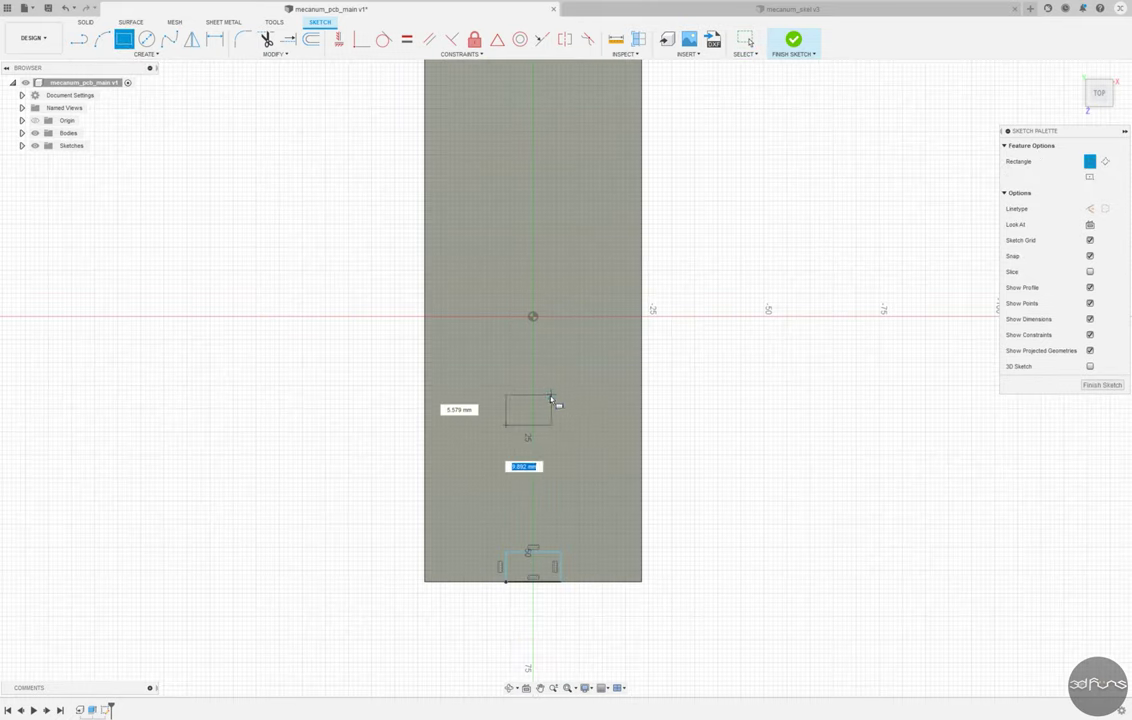
{"action": "left_click", "coordinate": [561, 401]}
Step: Dimension the rectangles 8.00 × 5.50, centred on the axis, spaced 23.15 apart
{"action": "key", "text": "d"}
{"action": "scroll", "coordinate": [588, 511], "scroll_direction": "up", "scroll_amount": 1}
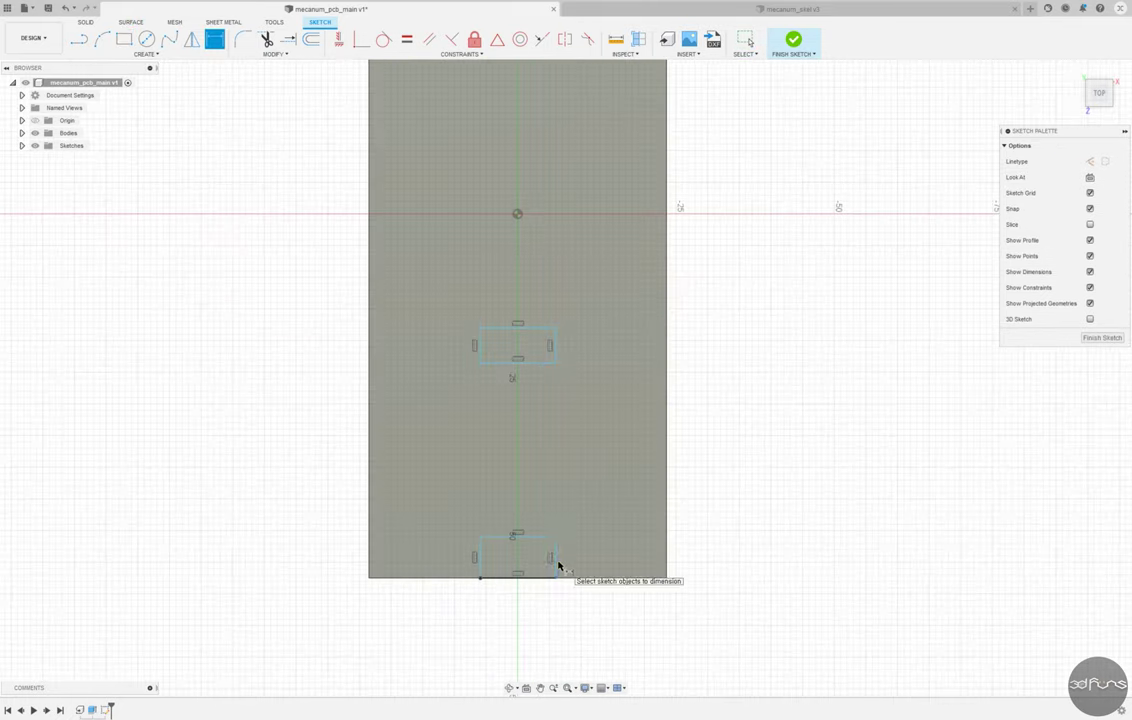
{"action": "left_click", "coordinate": [552, 572]}
{"action": "left_click", "coordinate": [528, 601]}
{"action": "key", "text": "Return"}
{"action": "scroll", "coordinate": [540, 560], "scroll_direction": "up", "scroll_amount": 1}
{"action": "left_click", "coordinate": [556, 532]}
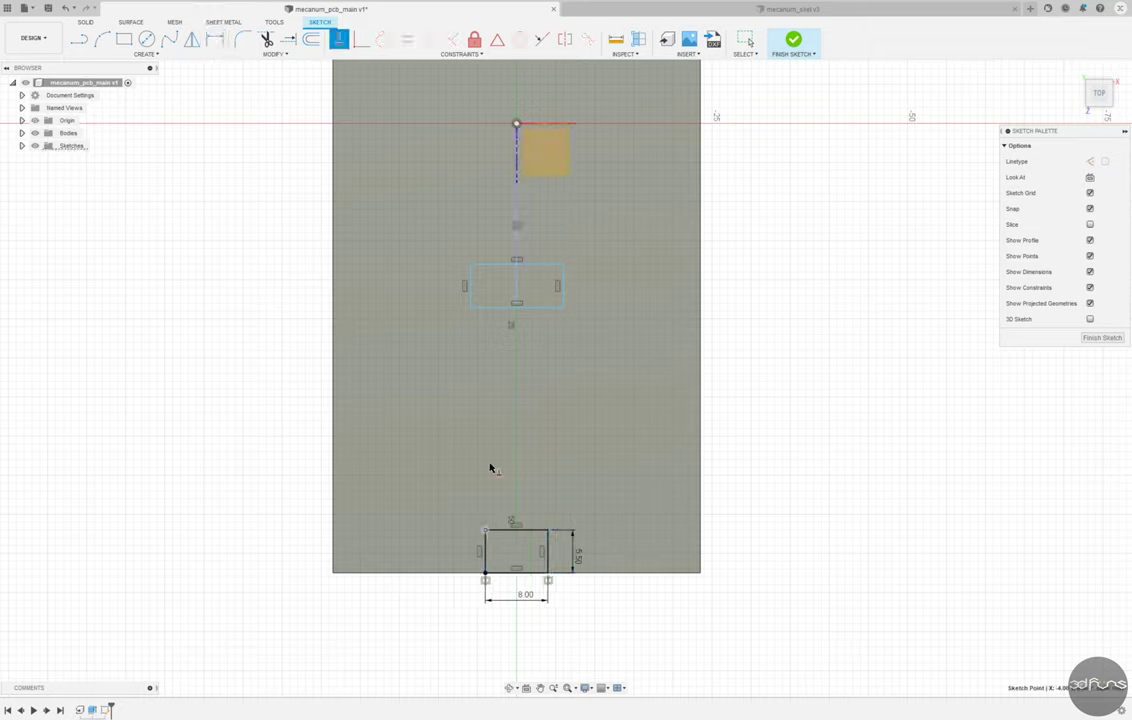
{"action": "left_click_drag", "start_coordinate": [532, 531], "coordinate": [548, 537]}
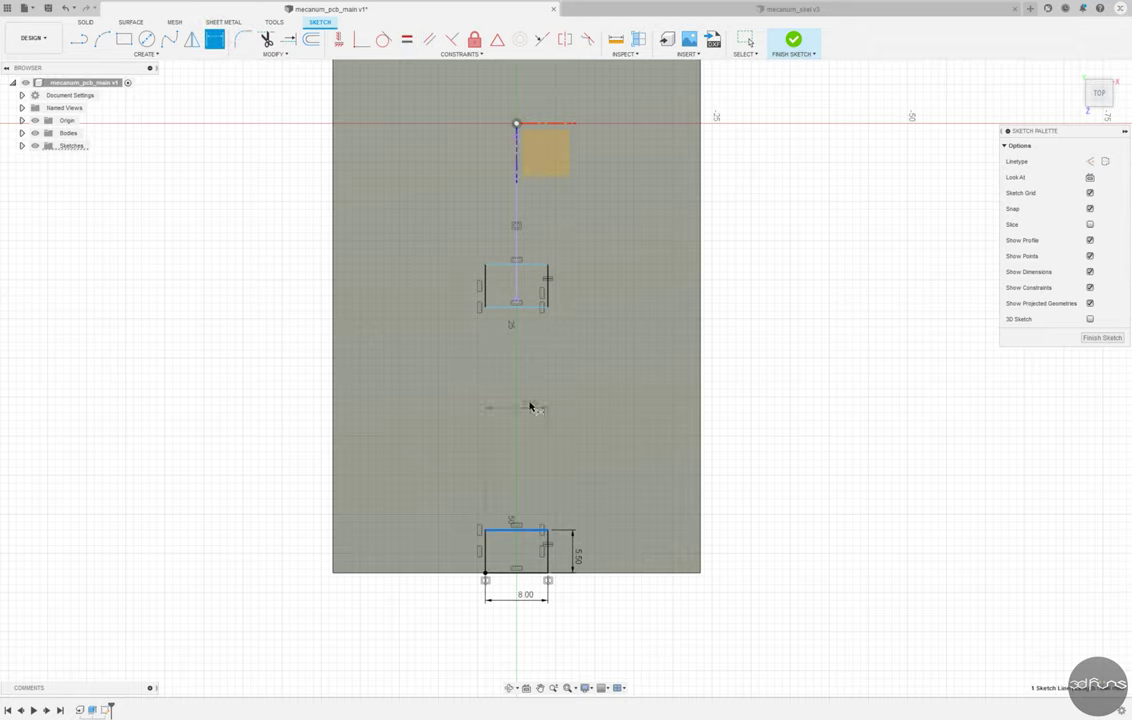
{"action": "left_click", "coordinate": [596, 397]}
{"action": "key", "text": "Return"}
Step: Copy the two rectangles to the board's other end and finish the sketch
{"action": "scroll", "coordinate": [572, 547], "scroll_direction": "down", "scroll_amount": 1}
{"action": "mouse_move", "coordinate": [462, 311]}
{"action": "left_mouse_down"}
{"action": "mouse_move", "coordinate": [617, 643]}
{"action": "mouse_move", "coordinate": [629, 323]}
{"action": "left_mouse_up"}
{"action": "key", "text": "m"}
{"action": "key", "text": "Return"}
{"action": "left_click", "coordinate": [793, 40]}
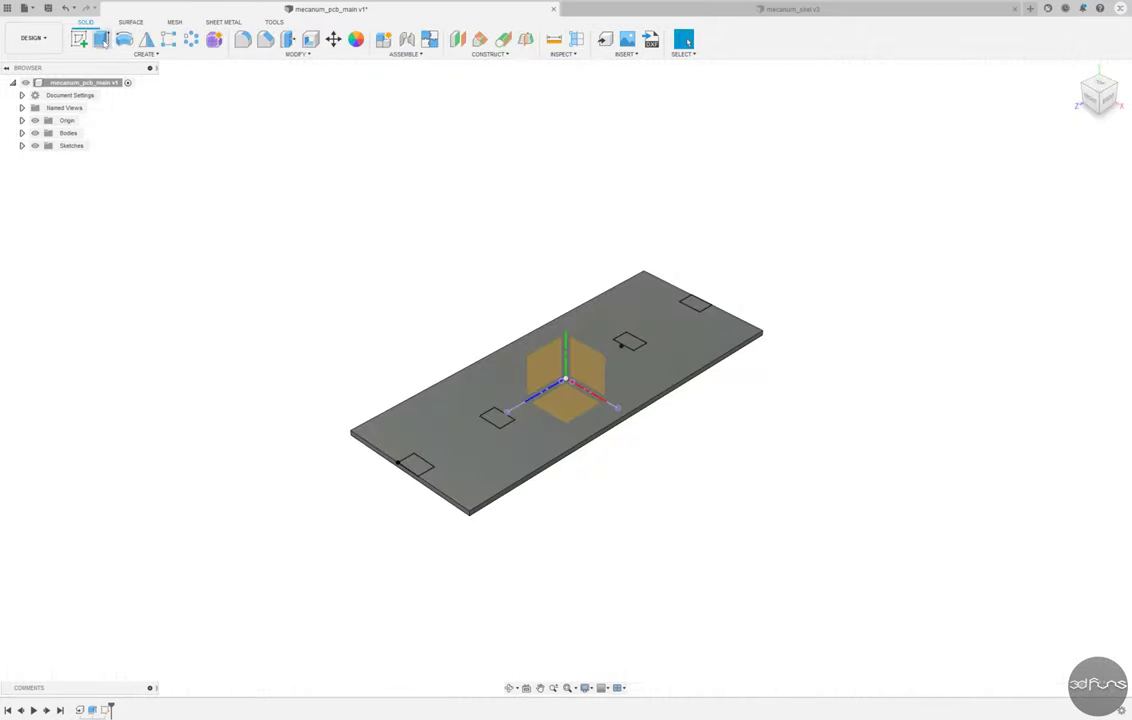
Step: Extrude the four rectangle profiles downward as a cut through the board
{"action": "left_click", "coordinate": [101, 39]}
{"action": "left_click", "coordinate": [415, 463]}
{"action": "left_click", "coordinate": [629, 342]}
{"action": "left_click", "coordinate": [695, 303]}
{"action": "left_click_drag", "start_coordinate": [690, 368], "coordinate": [690, 392]}
{"action": "left_click", "coordinate": [1078, 208]}
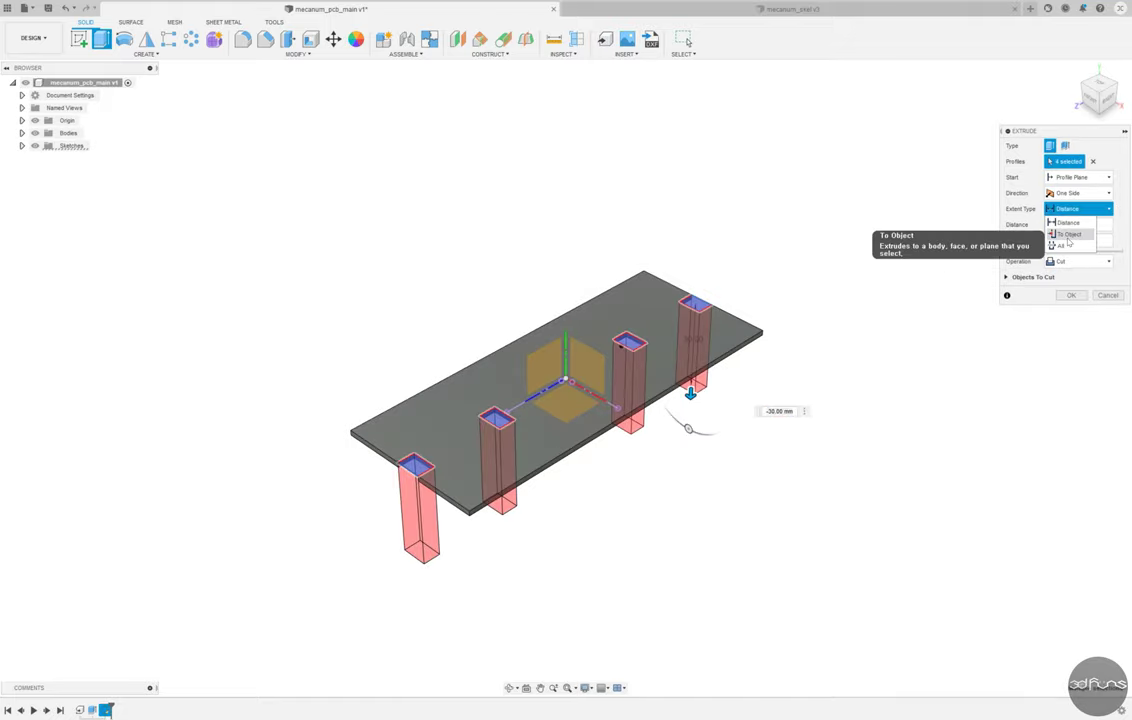
{"action": "key", "text": "Return"}
{"action": "middle_click_drag", "start_coordinate": [599, 217], "coordinate": [686, 223], "text": "shift"}
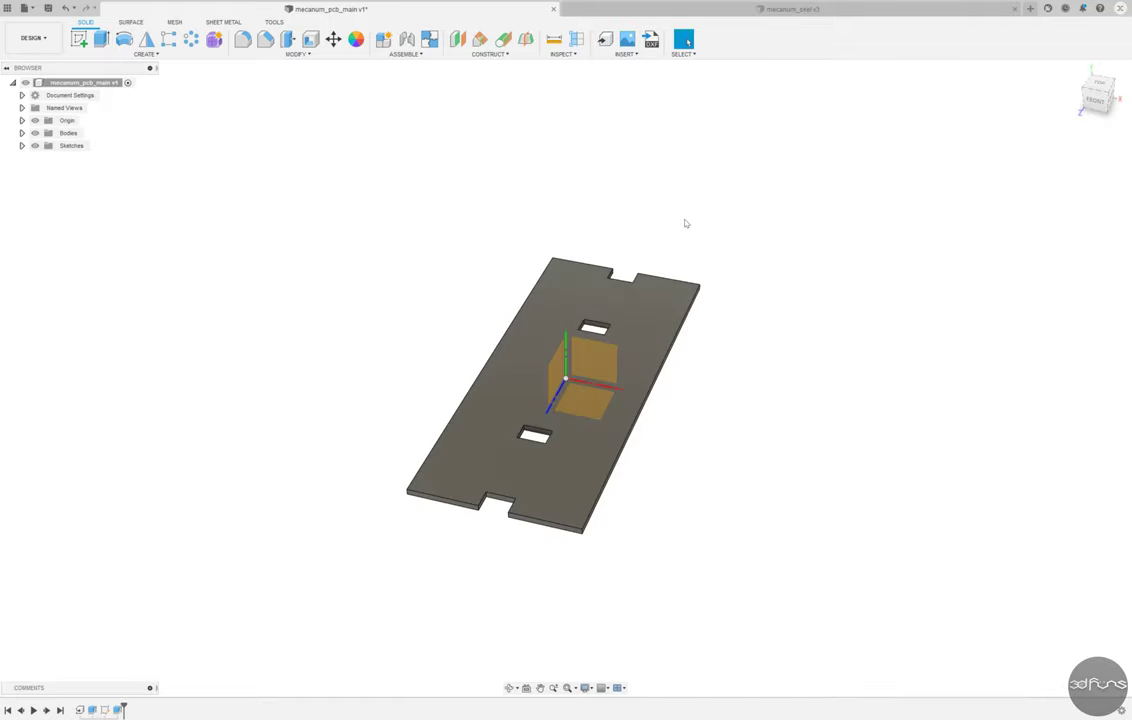
Step: Sketch a row of three circles on the board's top face and make them equal
{"action": "left_click", "coordinate": [79, 39]}
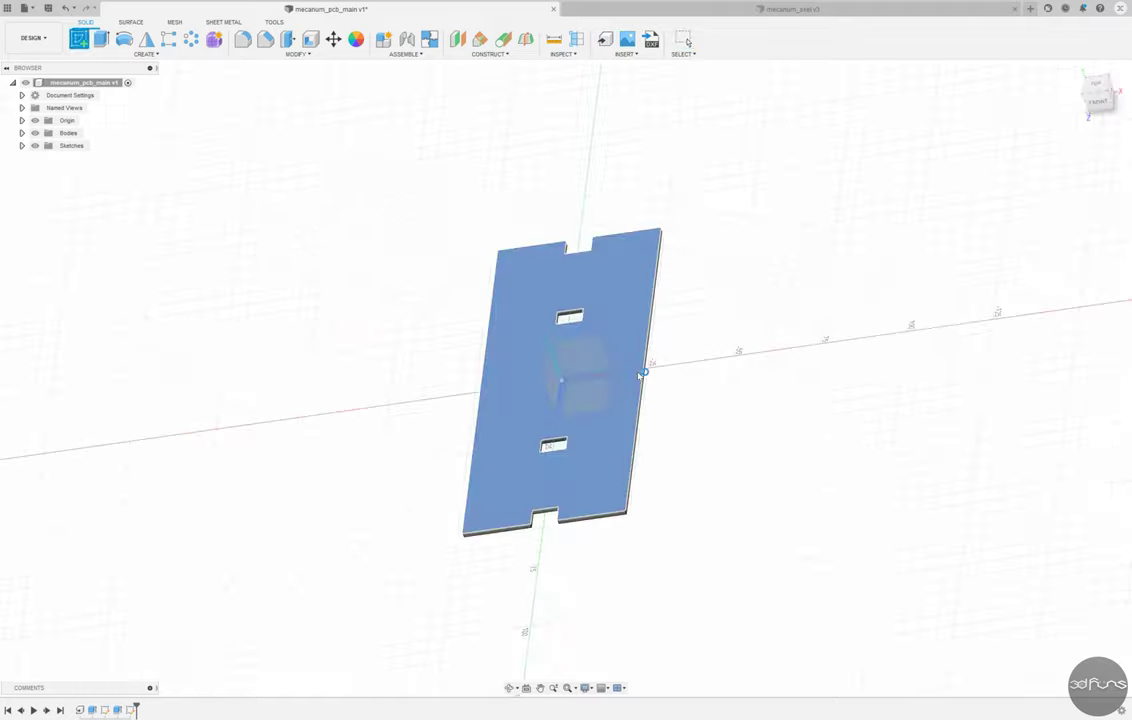
{"action": "left_click", "coordinate": [640, 370]}
{"action": "left_click", "coordinate": [147, 40]}
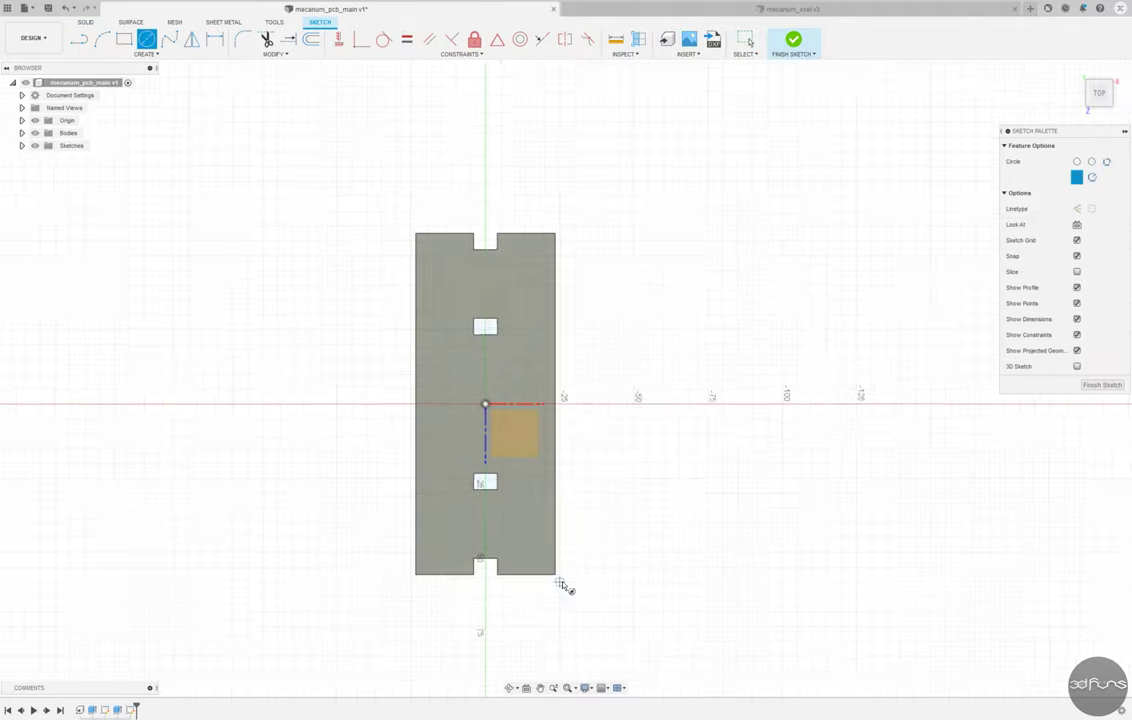
{"action": "scroll", "coordinate": [470, 561], "scroll_direction": "up", "scroll_amount": 5}
{"action": "scroll", "coordinate": [470, 561], "scroll_direction": "up", "scroll_amount": 2}
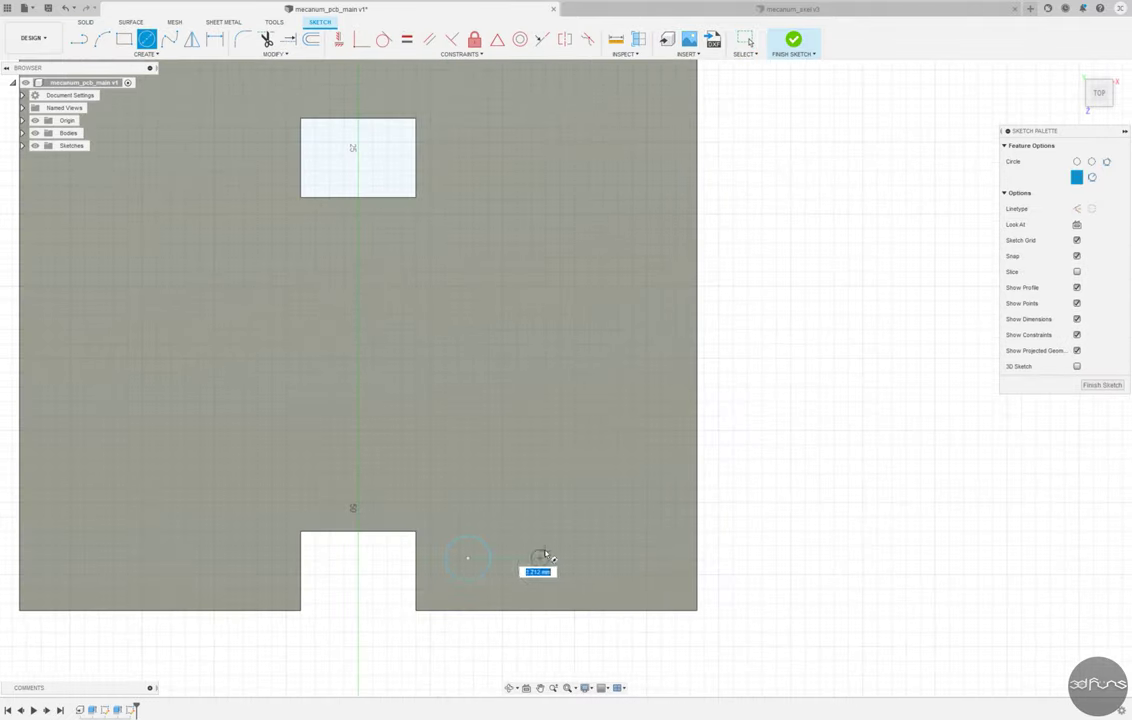
{"action": "key", "text": "Escape"}
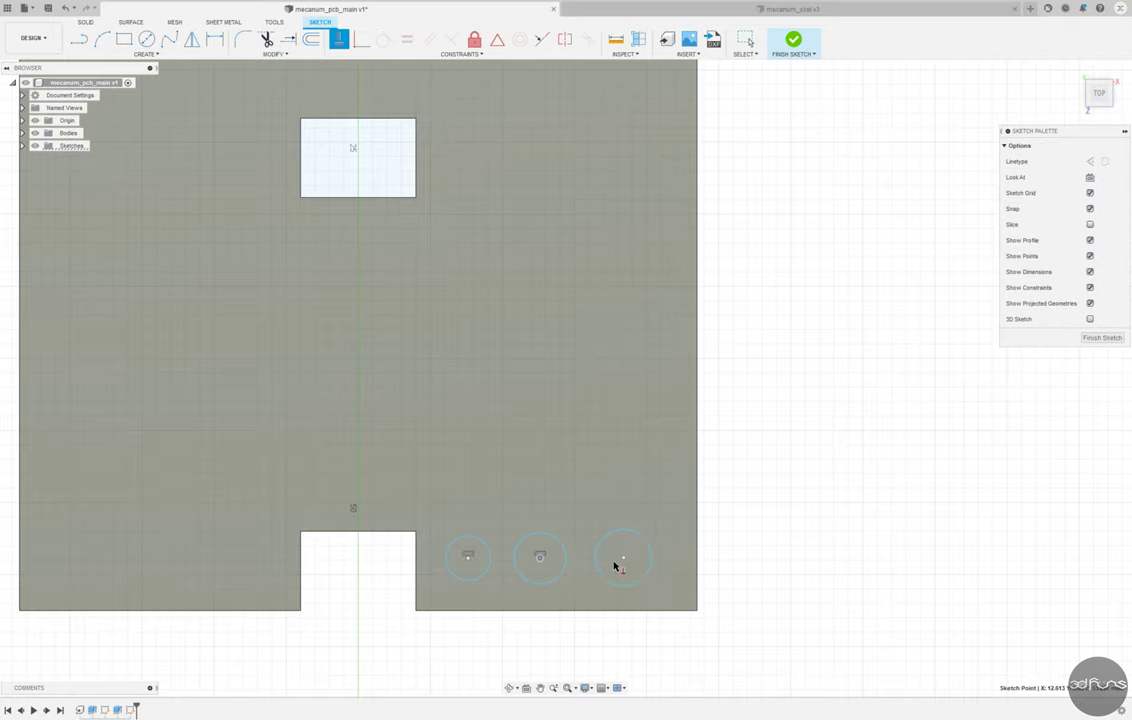
{"action": "left_click", "coordinate": [407, 39]}
{"action": "left_click", "coordinate": [468, 535]}
{"action": "left_click", "coordinate": [535, 538]}
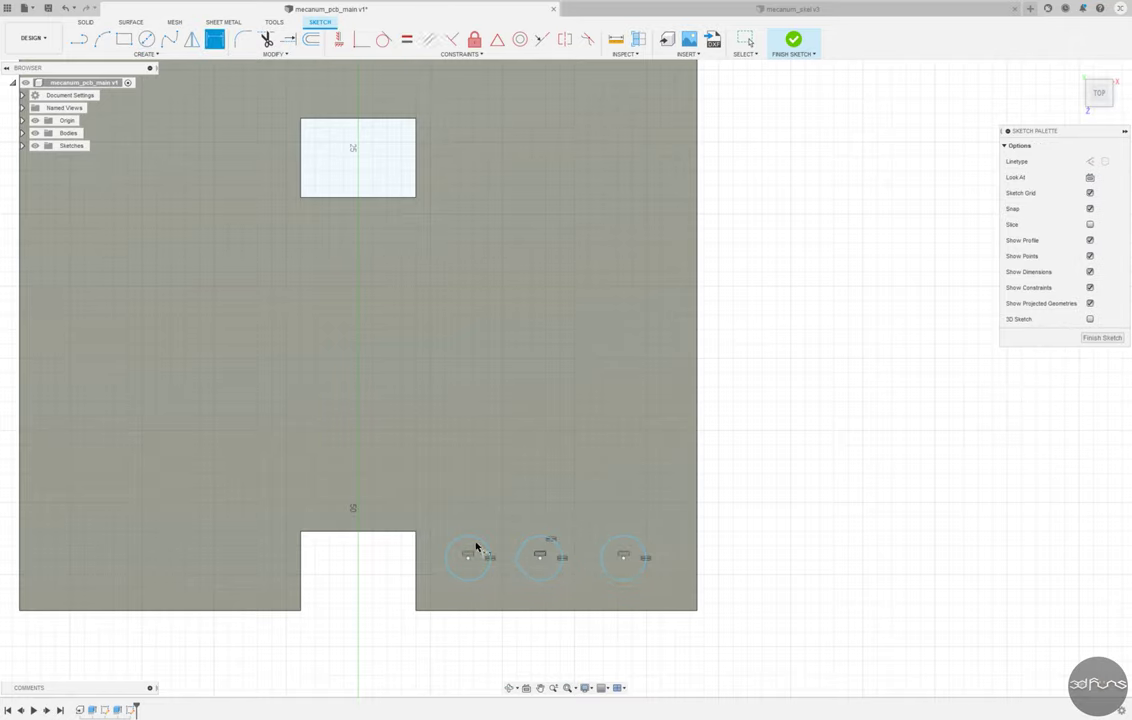
Step: Dimension the bottom row 8.15 from the centreline with 6.00 circle spacing
{"action": "left_click", "coordinate": [215, 40]}
{"action": "scroll", "coordinate": [503, 455], "scroll_direction": "down", "scroll_amount": 2}
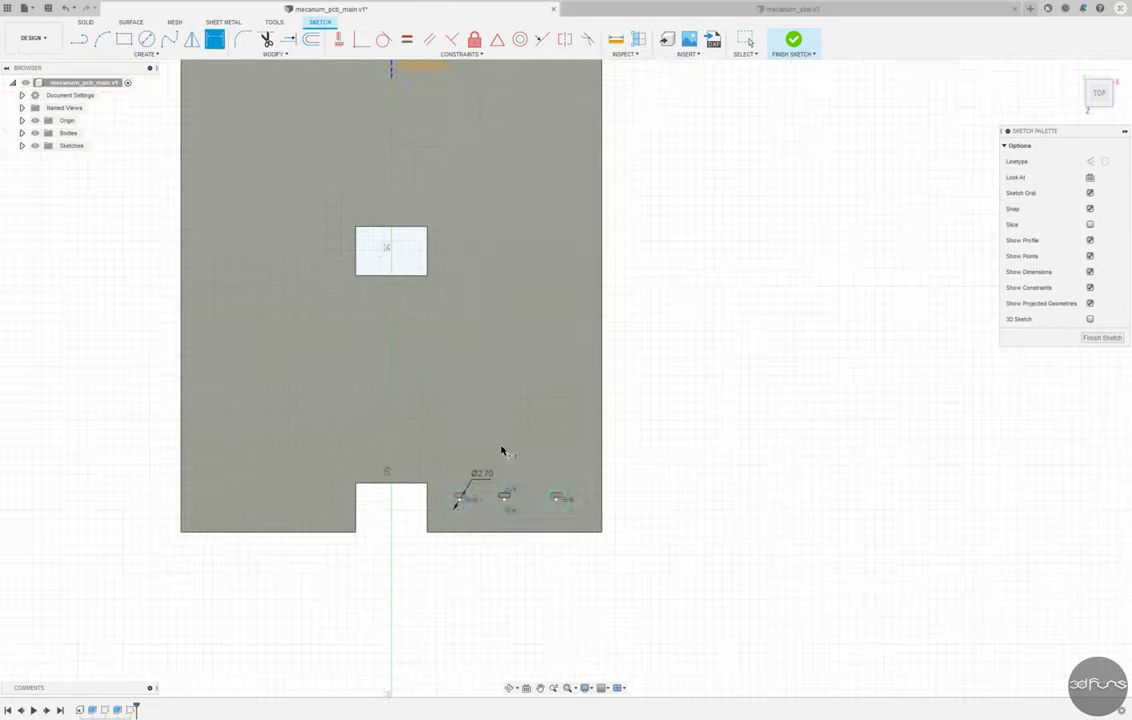
{"action": "scroll", "coordinate": [471, 498], "scroll_direction": "down", "scroll_amount": 1}
{"action": "left_click", "coordinate": [471, 498]}
{"action": "left_click", "coordinate": [410, 505]}
{"action": "left_click", "coordinate": [450, 540]}
{"action": "scroll", "coordinate": [487, 545], "scroll_direction": "up", "scroll_amount": 2}
{"action": "left_click", "coordinate": [528, 445]}
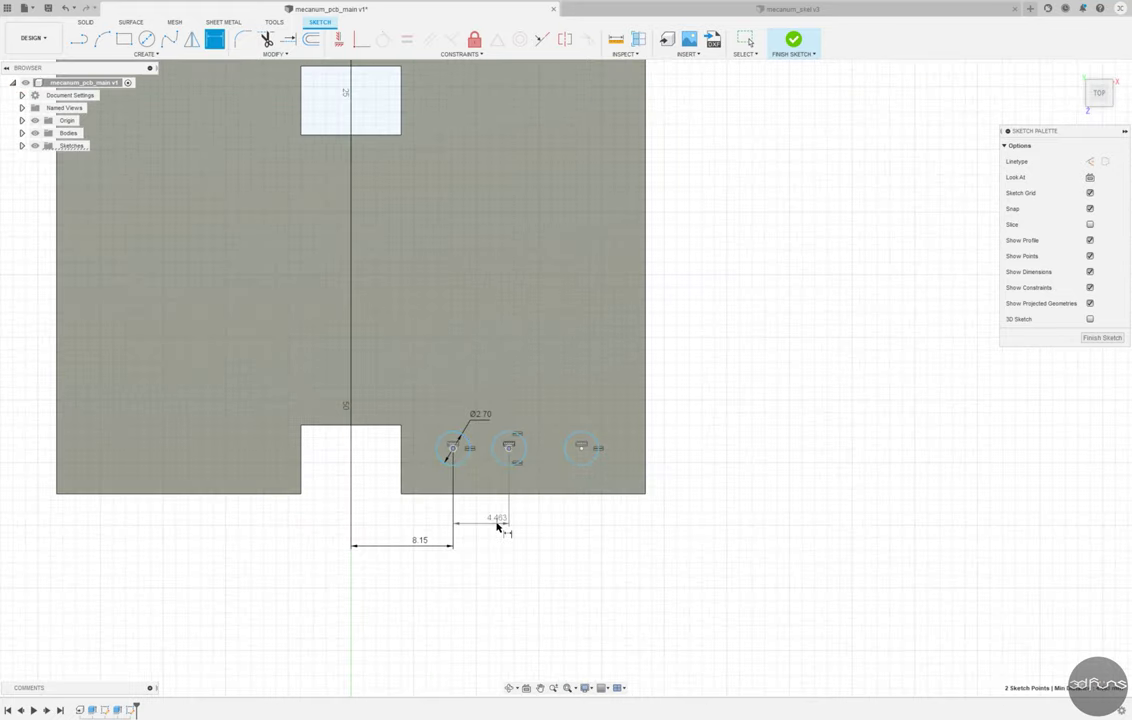
{"action": "left_click", "coordinate": [515, 532]}
Step: Set the second 6 mm circle spacing and the 3.33 distance from the board edge
{"action": "left_click", "coordinate": [528, 445]}
{"action": "left_click", "coordinate": [581, 447]}
{"action": "left_click", "coordinate": [576, 546]}
{"action": "type", "text": "6"}
{"action": "key", "text": "Return"}
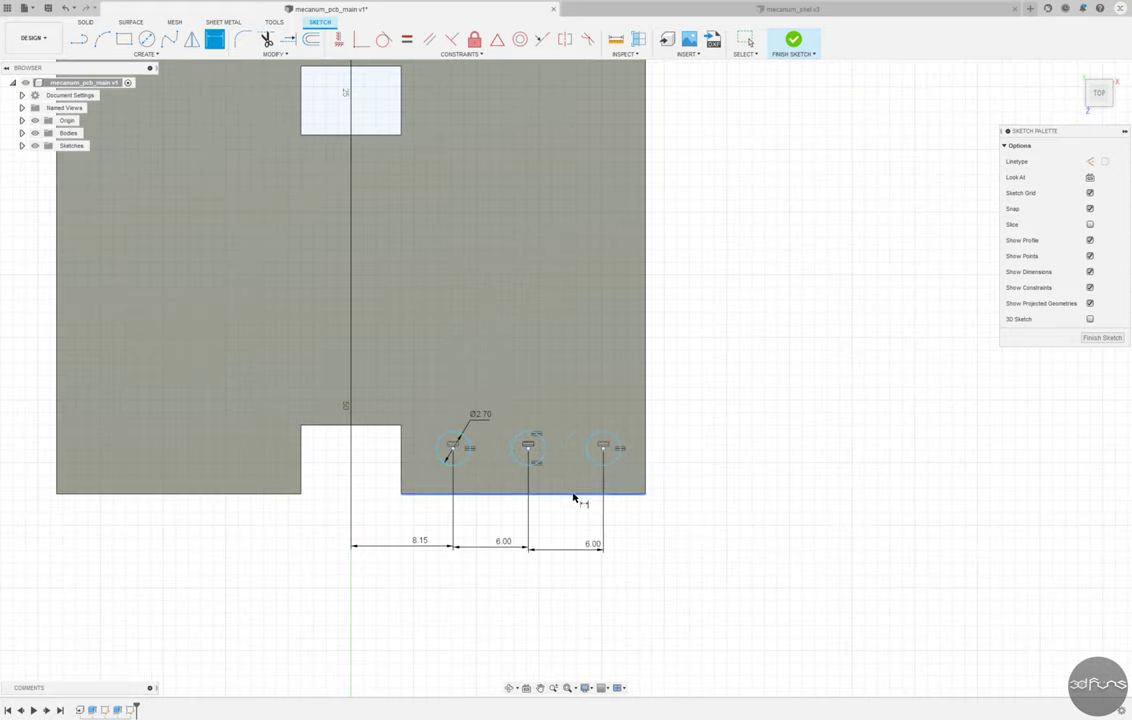
{"action": "left_click", "coordinate": [688, 468]}
{"action": "key", "text": "Return"}
{"action": "scroll", "coordinate": [733, 591], "scroll_direction": "down", "scroll_amount": 1}
Step: Draw three equal upper circles aligned with the bottom row
{"action": "key", "text": "c"}
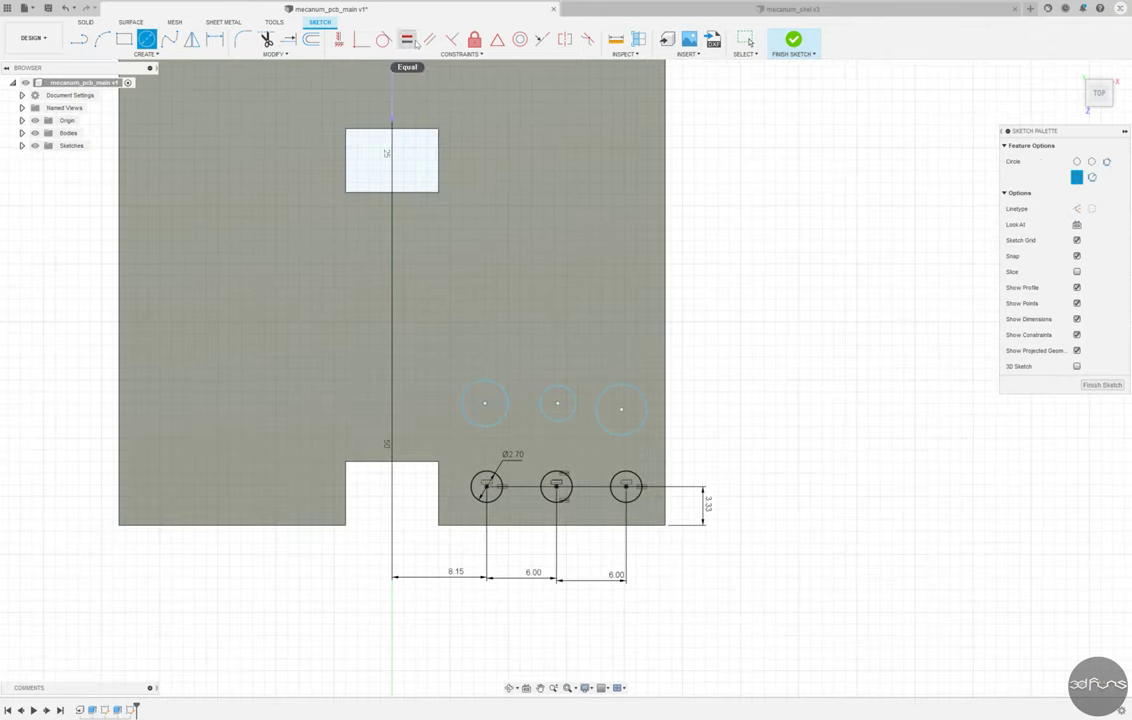
{"action": "left_click", "coordinate": [339, 38]}
{"action": "left_click", "coordinate": [485, 403]}
{"action": "left_click", "coordinate": [557, 403]}
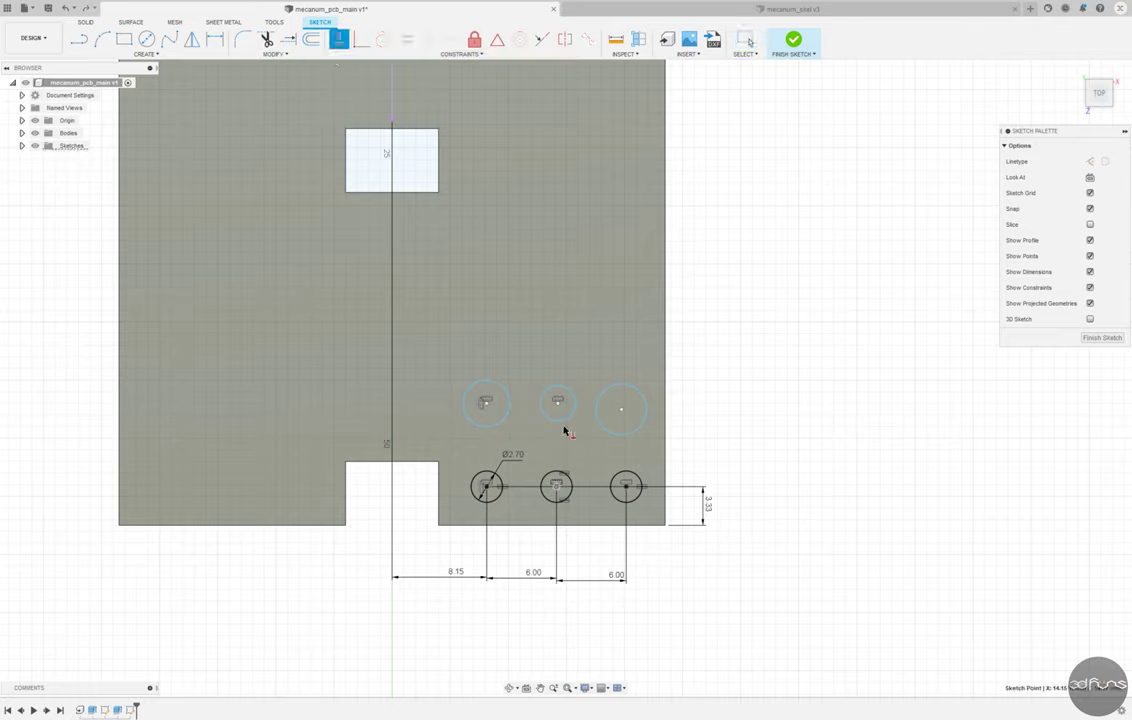
{"action": "left_click", "coordinate": [621, 408]}
{"action": "left_click", "coordinate": [565, 390]}
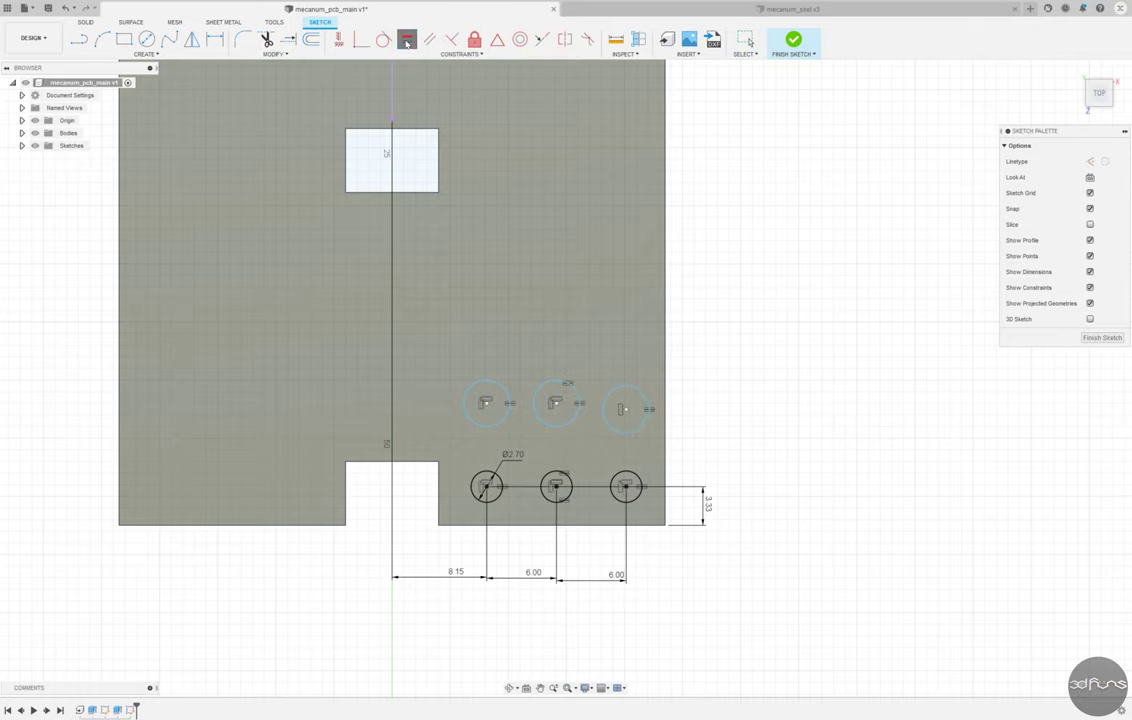
{"action": "key", "text": "Escape"}
Step: Space the upper row 27.50 from the lower row, align it, and select all six circles
{"action": "left_click", "coordinate": [556, 404]}
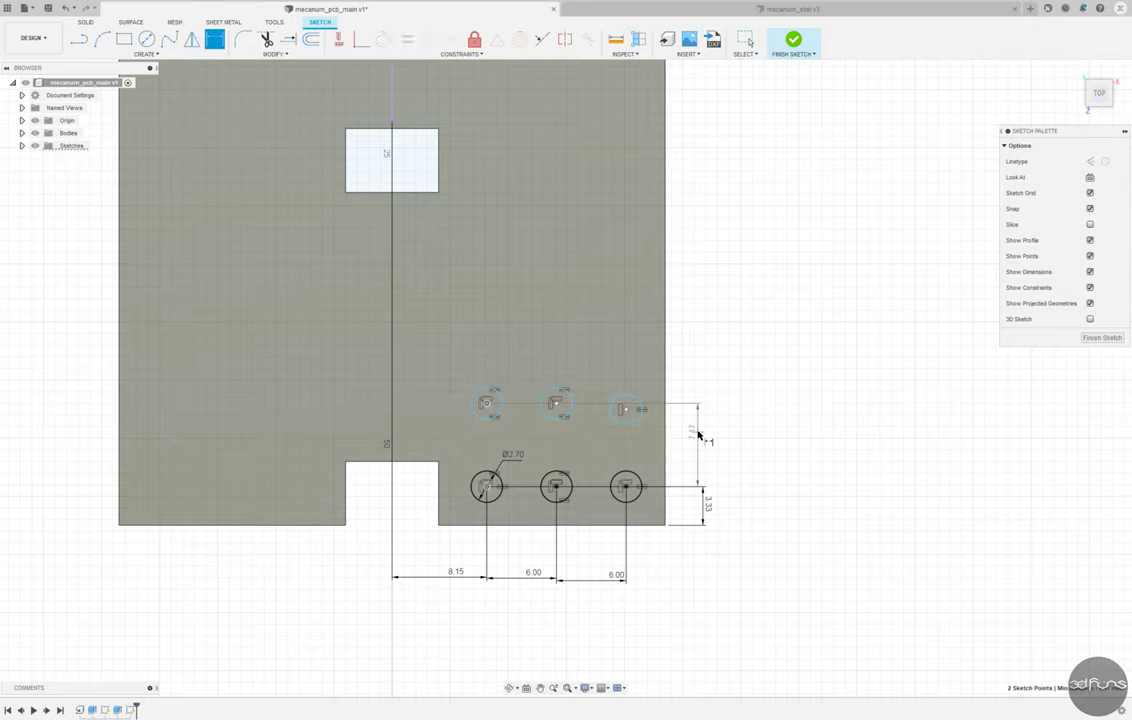
{"action": "left_click", "coordinate": [710, 432]}
{"action": "type", "text": "27.5"}
{"action": "key", "text": "Return"}
{"action": "scroll", "coordinate": [657, 546], "scroll_direction": "down", "scroll_amount": 3}
{"action": "scroll", "coordinate": [657, 546], "scroll_direction": "up", "scroll_amount": 3}
{"action": "left_click", "coordinate": [339, 39]}
{"action": "left_click", "coordinate": [558, 204]}
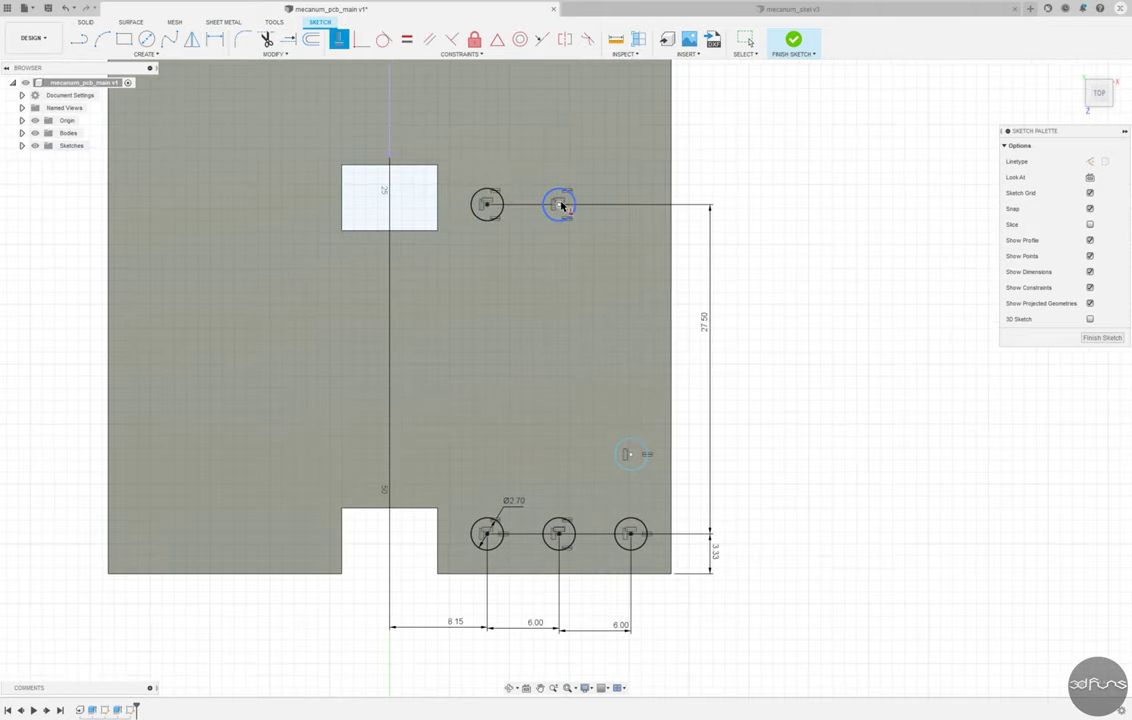
{"action": "left_click", "coordinate": [630, 454]}
{"action": "left_click_drag", "start_coordinate": [462, 169], "coordinate": [655, 560]}
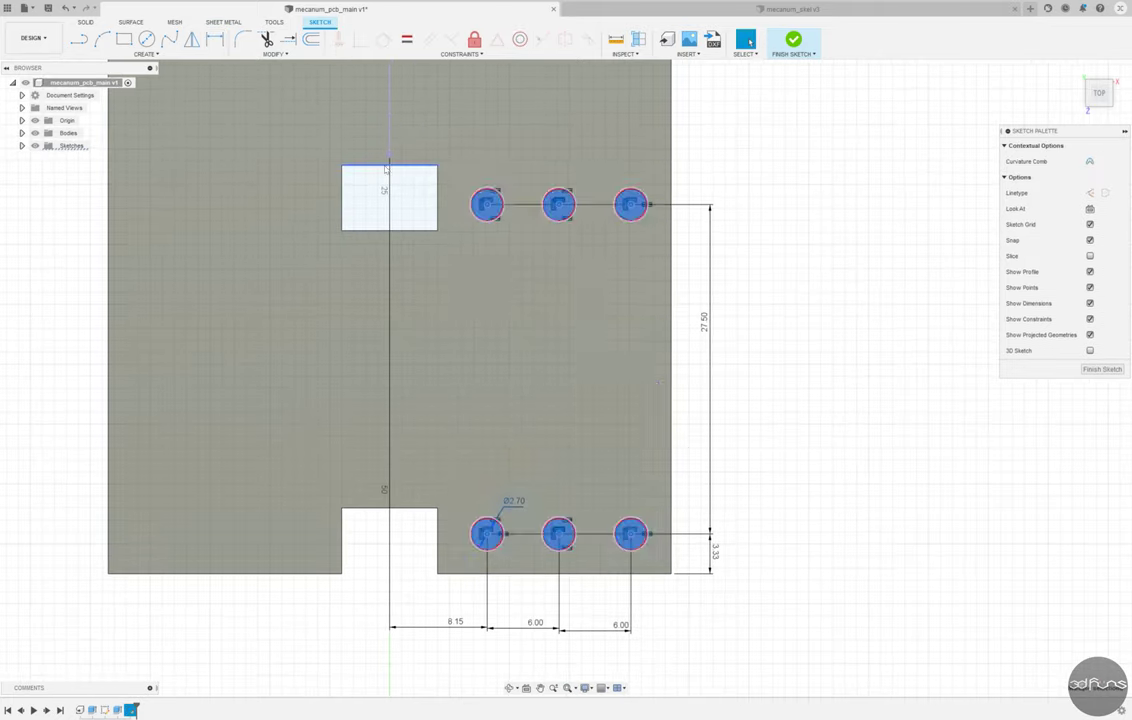
Step: Finish the sketch and cut the twelve circle profiles through the board
{"action": "left_click", "coordinate": [793, 40]}
{"action": "left_click", "coordinate": [101, 39]}
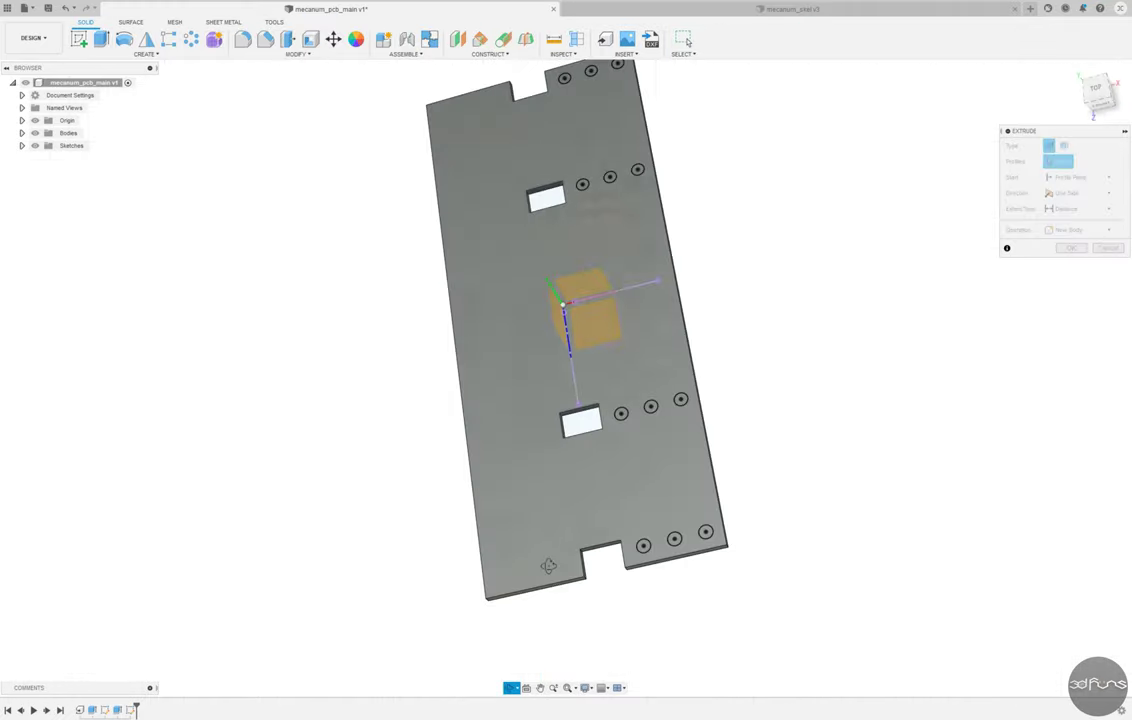
{"action": "left_click_drag", "start_coordinate": [593, 204], "coordinate": [668, 690]}
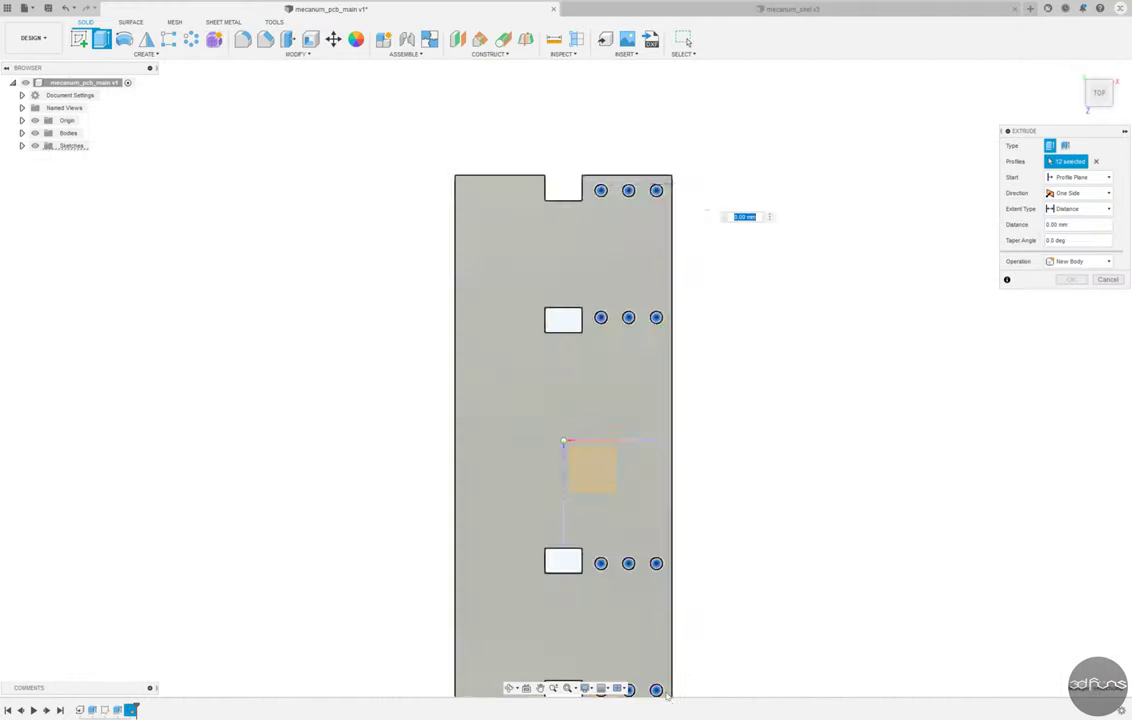
{"action": "left_click", "coordinate": [1071, 295]}
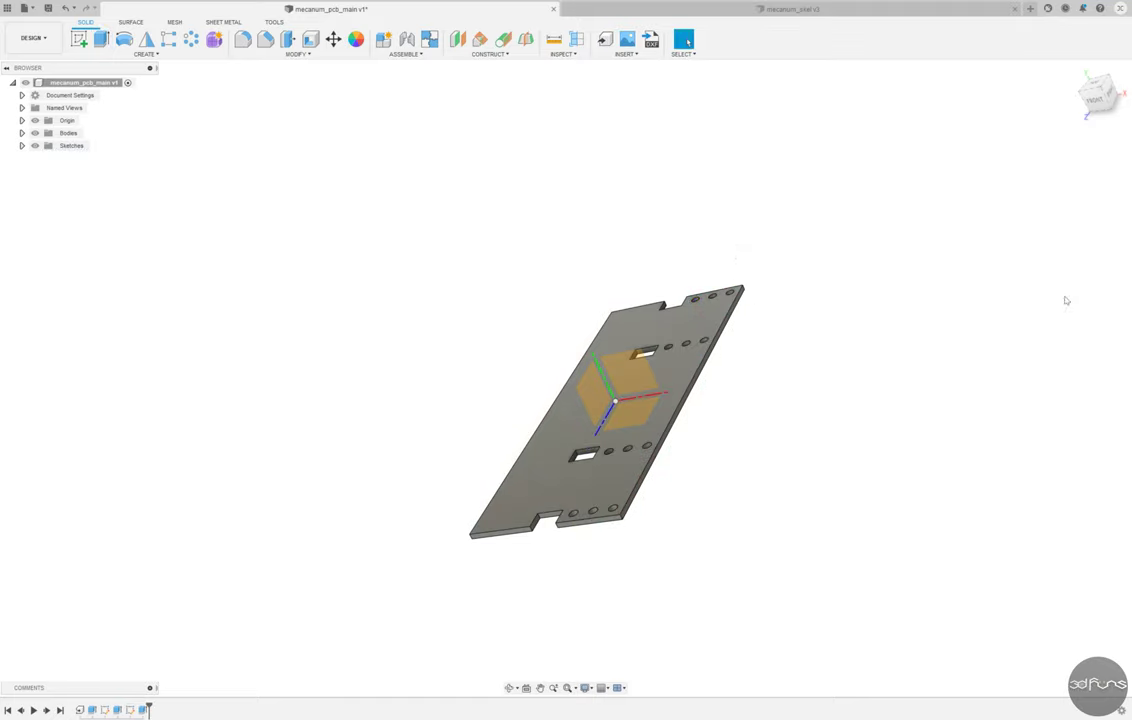
Step: Mirror the hole features across the plate
{"action": "left_click", "coordinate": [146, 39]}
{"action": "left_click", "coordinate": [1078, 146]}
{"action": "left_click", "coordinate": [1062, 183]}
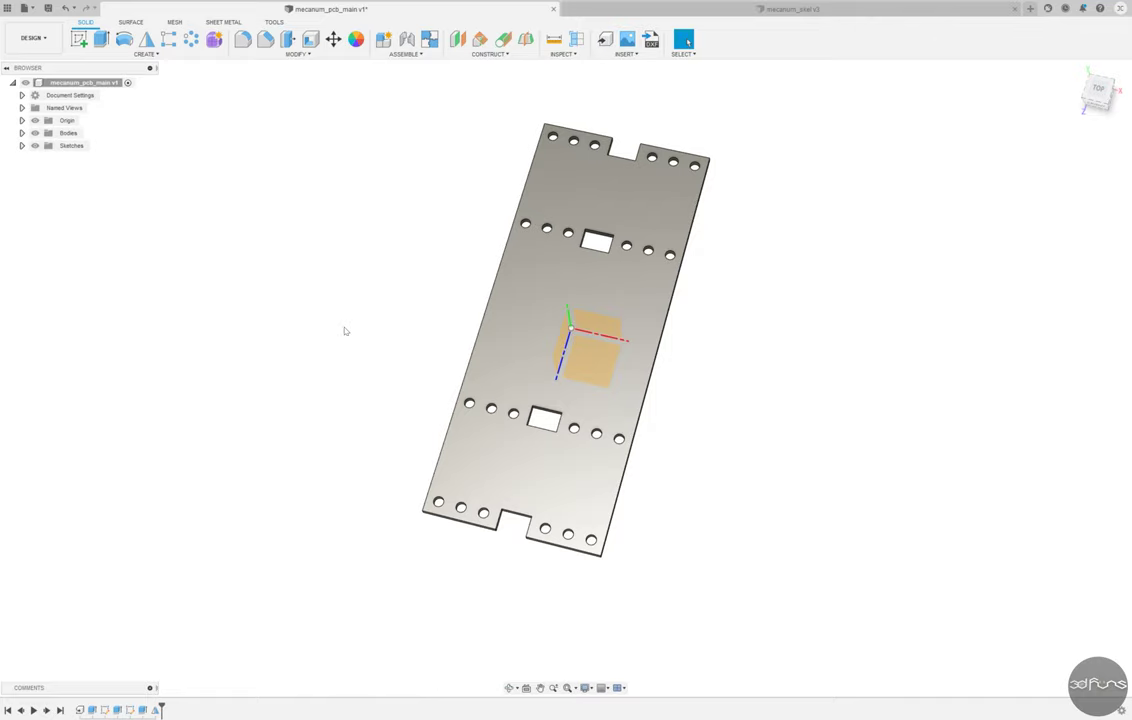
Step: Sketch two circles on the plate face below the upper slot and make them equal
{"action": "left_click", "coordinate": [79, 39]}
{"action": "left_click", "coordinate": [537, 259]}
{"action": "left_click", "coordinate": [146, 39]}
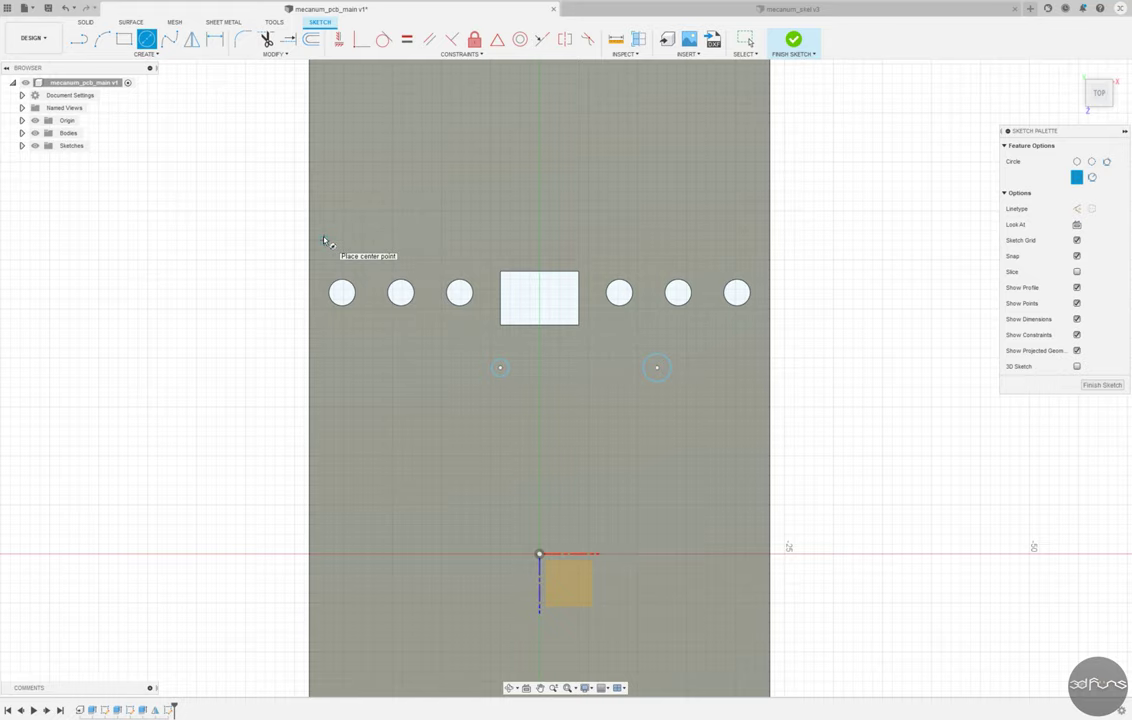
{"action": "left_click", "coordinate": [407, 39]}
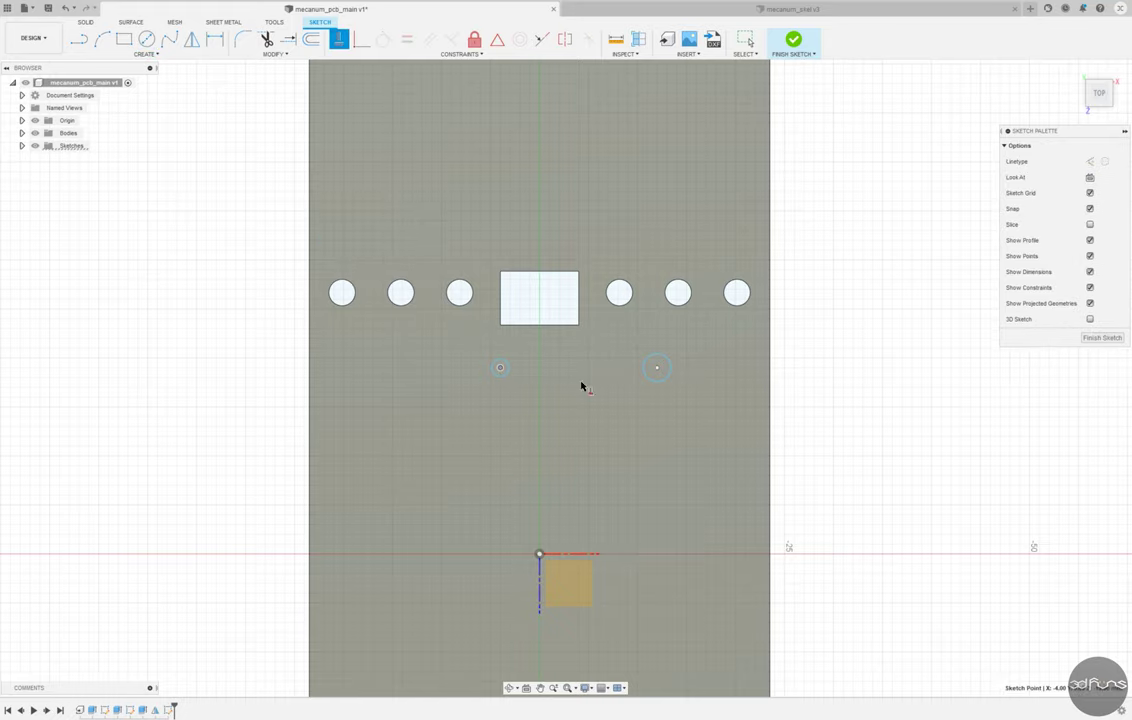
{"action": "scroll", "coordinate": [600, 385], "scroll_direction": "down", "scroll_amount": 3}
{"action": "scroll", "coordinate": [560, 370], "scroll_direction": "up", "scroll_amount": 2}
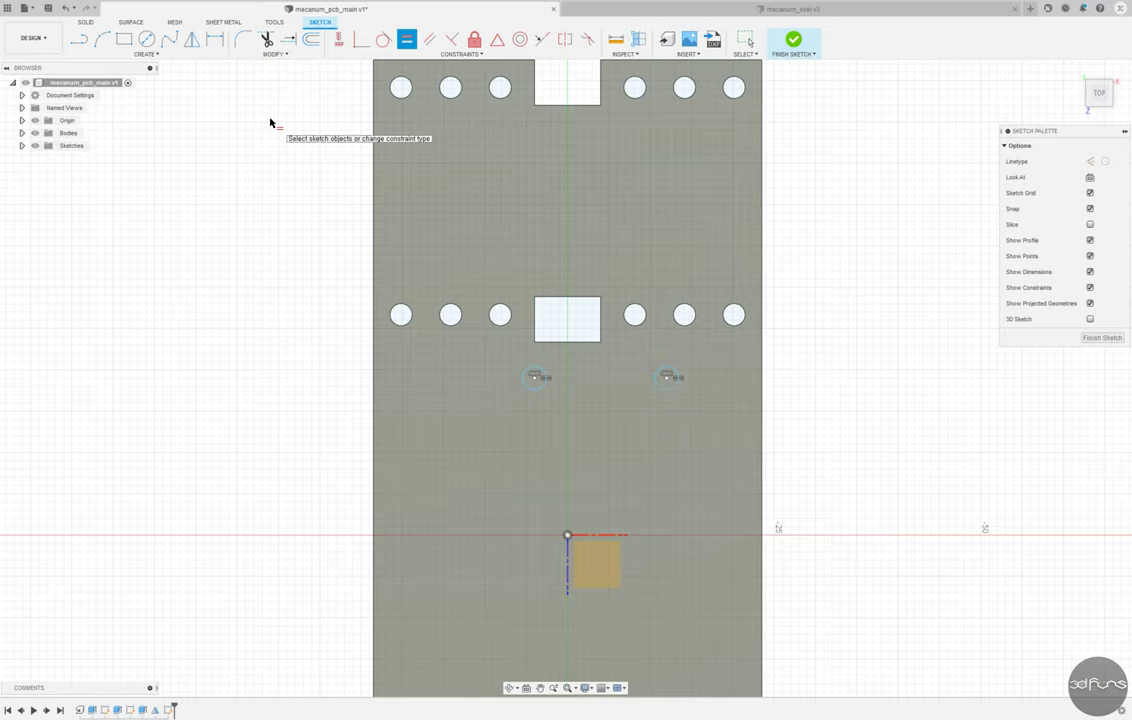
{"action": "left_click", "coordinate": [623, 314]}
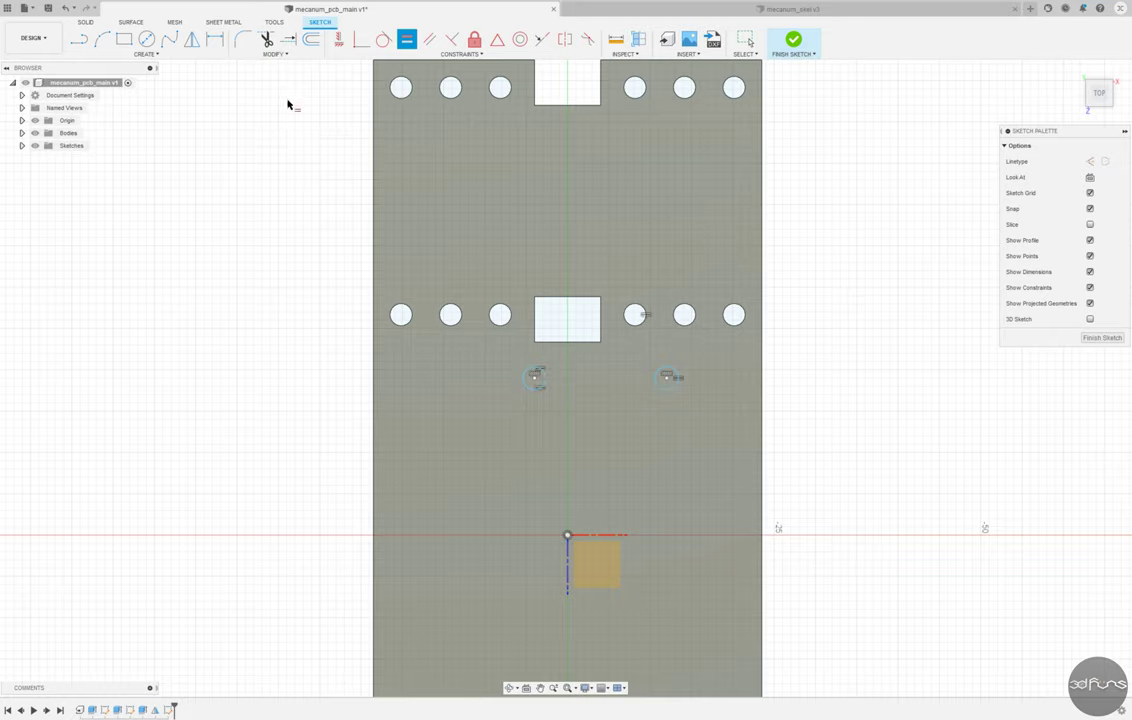
Step: Dimension the circles 2 mm from the centreline, 16 mm apart and 38 mm below the top edge
{"action": "left_click", "coordinate": [215, 39]}
{"action": "left_click", "coordinate": [535, 377]}
{"action": "left_click", "coordinate": [559, 325]}
{"action": "type", "text": "2"}
{"action": "key", "text": "Return"}
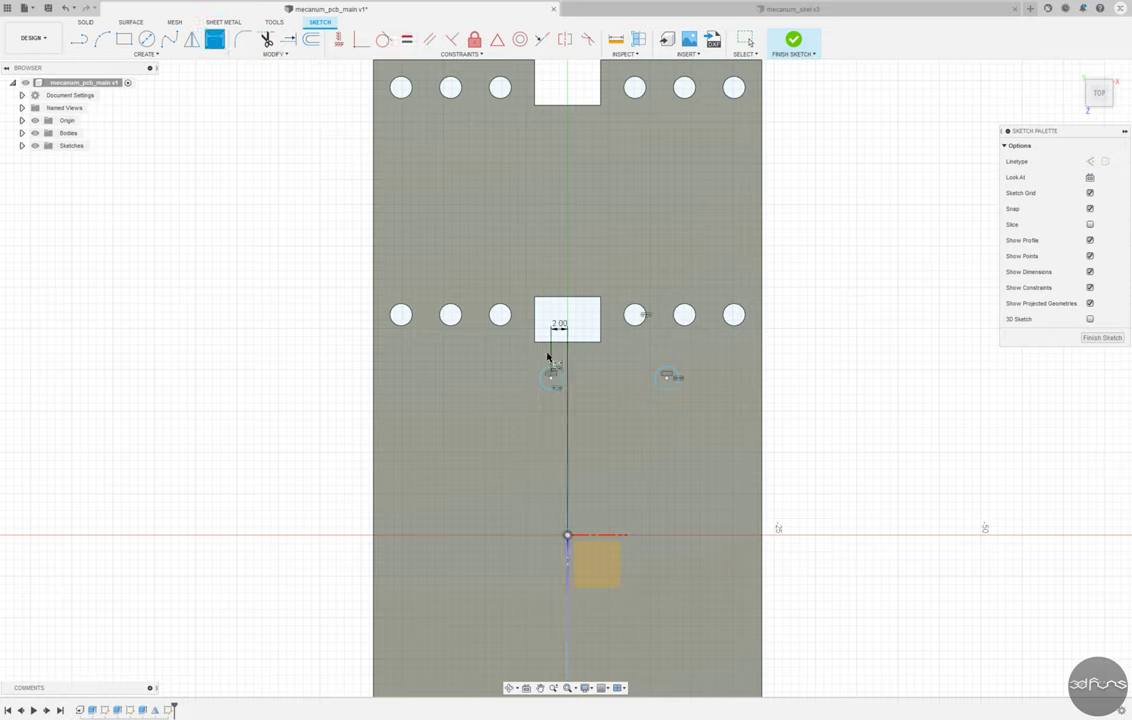
{"action": "left_click", "coordinate": [683, 377]}
{"action": "left_click", "coordinate": [620, 268]}
{"action": "scroll", "coordinate": [433, 490], "scroll_direction": "down", "scroll_amount": 2}
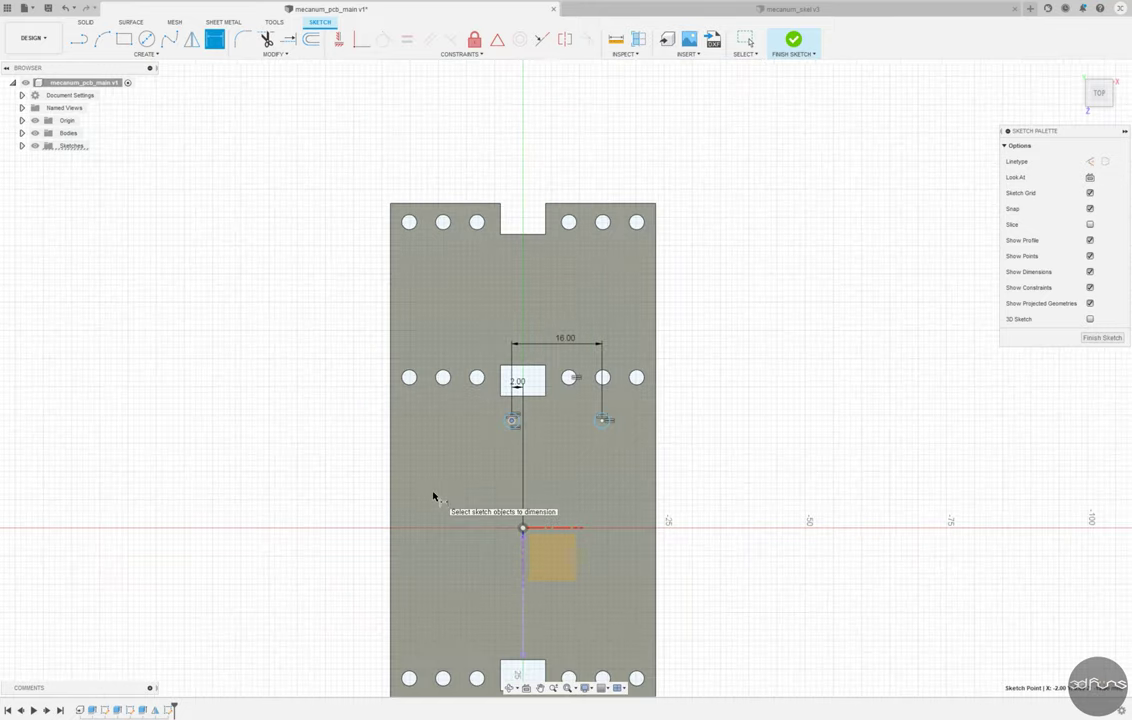
{"action": "left_click", "coordinate": [336, 318]}
{"action": "key", "text": "Return"}
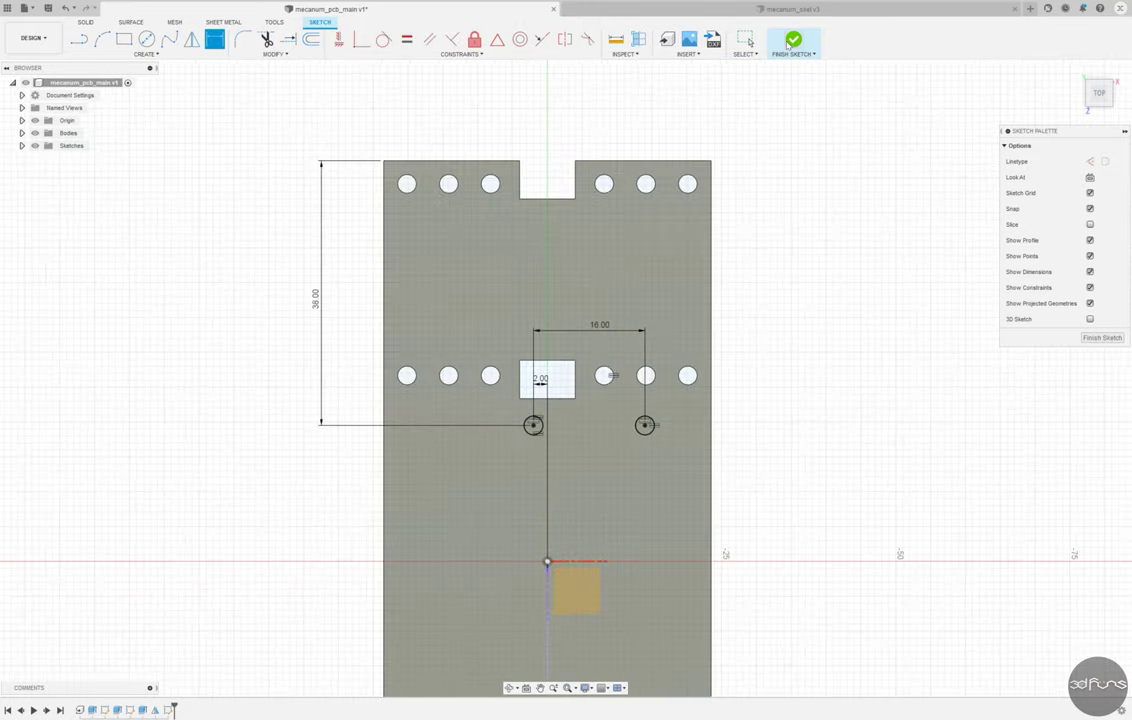
Step: Finish the sketch and extrude-cut both circles through the whole plate with extent All
{"action": "key", "text": "e"}
{"action": "left_click", "coordinate": [654, 283]}
{"action": "left_click", "coordinate": [1075, 220]}
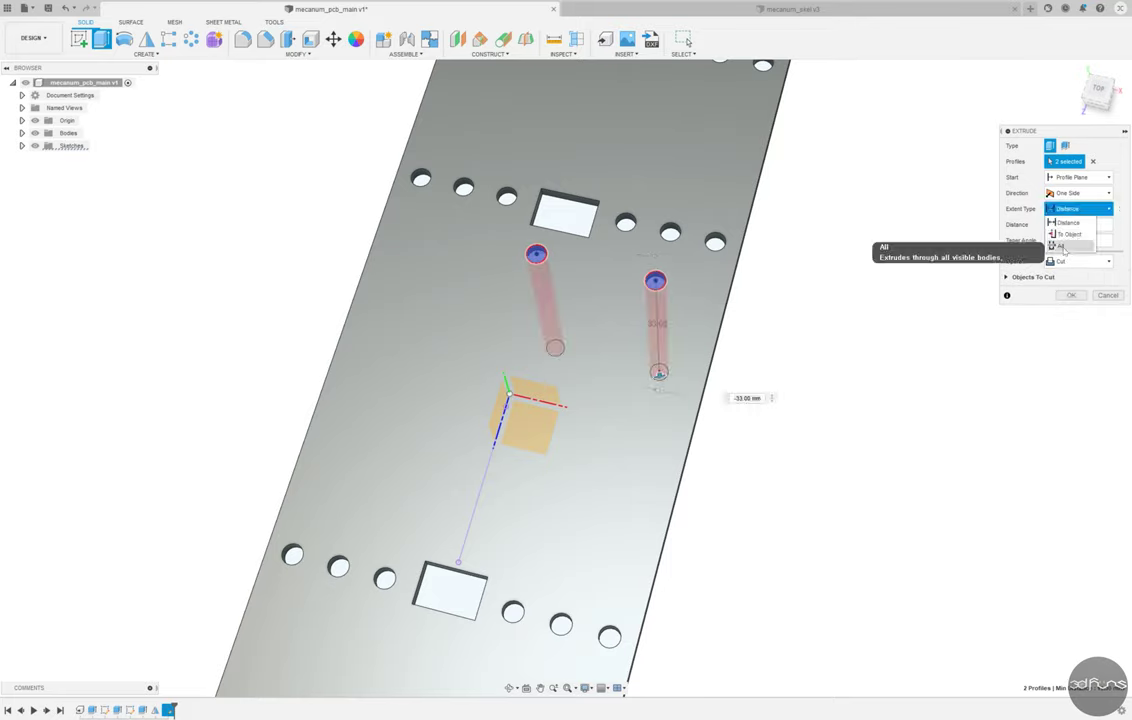
{"action": "left_click", "coordinate": [1050, 240]}
{"action": "key", "text": "Return"}
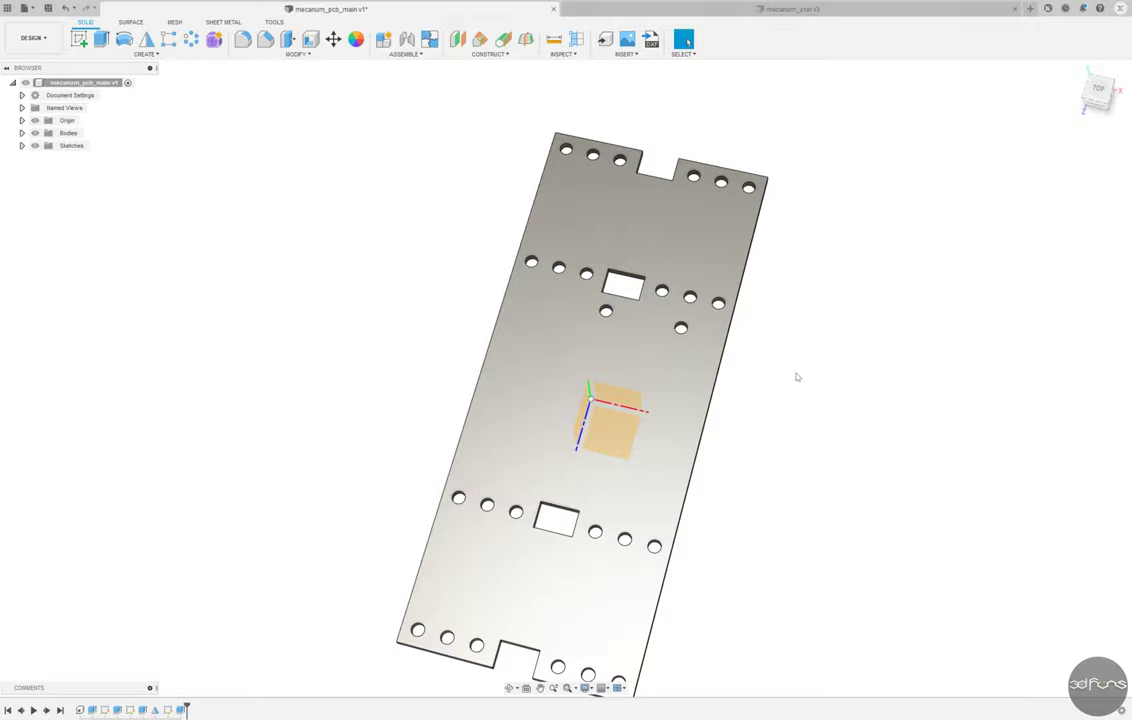
Step: Start a fillet and select the vertical corner edges of the upper slot and end notch
{"action": "key", "text": "f"}
{"action": "scroll", "coordinate": [635, 288], "scroll_direction": "up", "scroll_amount": 5}
{"action": "left_click", "coordinate": [741, 284]}
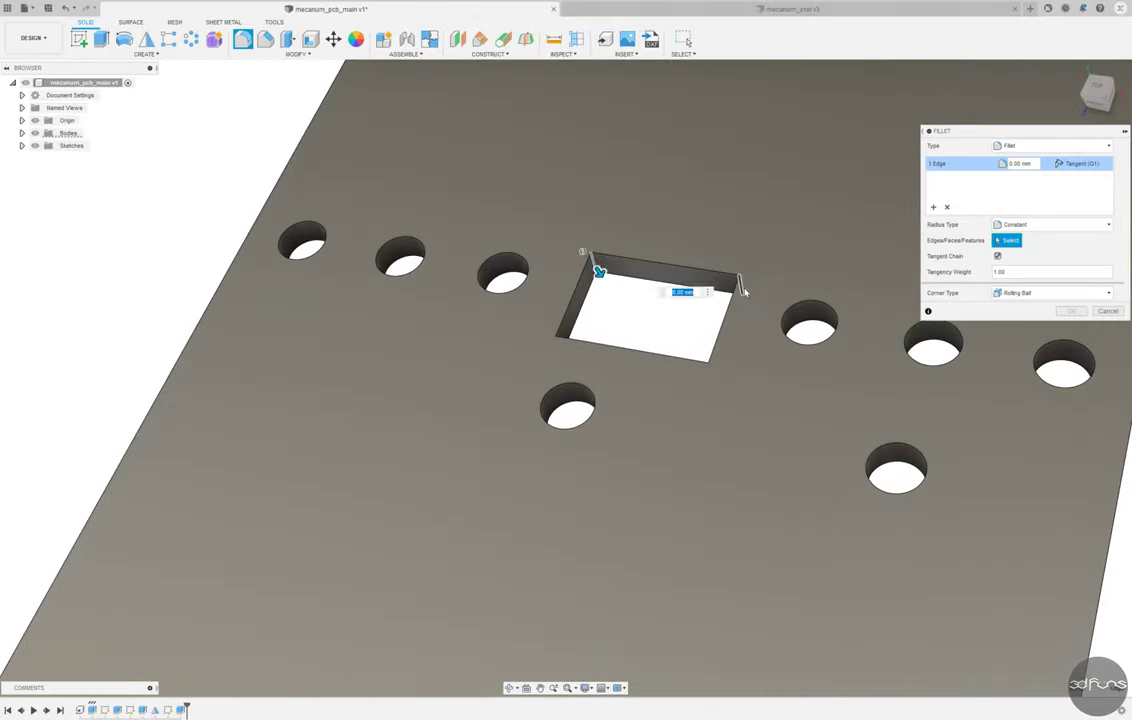
{"action": "left_click", "coordinate": [710, 355]}
{"action": "left_click", "coordinate": [562, 336]}
{"action": "scroll", "coordinate": [700, 360], "scroll_direction": "down", "scroll_amount": 5}
{"action": "left_click", "coordinate": [625, 183]}
{"action": "left_click", "coordinate": [743, 150]}
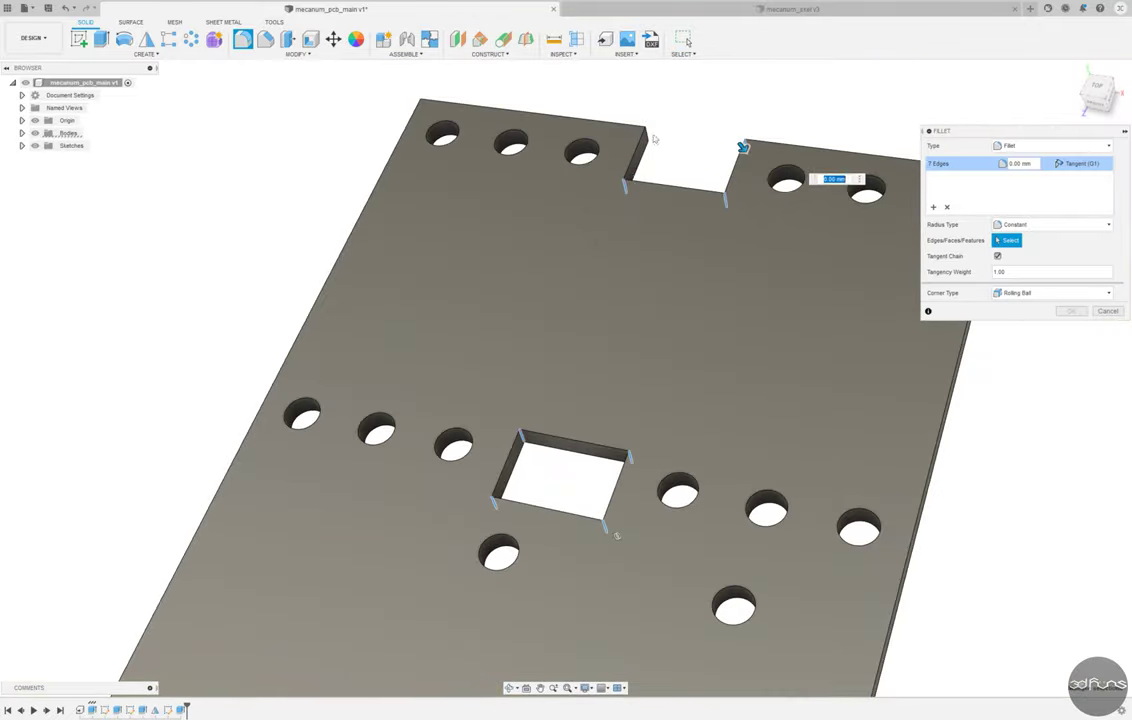
{"action": "scroll", "coordinate": [700, 300], "scroll_direction": "up", "scroll_amount": 3}
{"action": "scroll", "coordinate": [860, 176], "scroll_direction": "down", "scroll_amount": 3}
{"action": "left_click", "coordinate": [860, 176]}
Step: Add the middle cutout and far notch corner edges, then apply the fillet
{"action": "middle_click_drag", "start_coordinate": [860, 176], "coordinate": [648, 495], "text": "shift"}
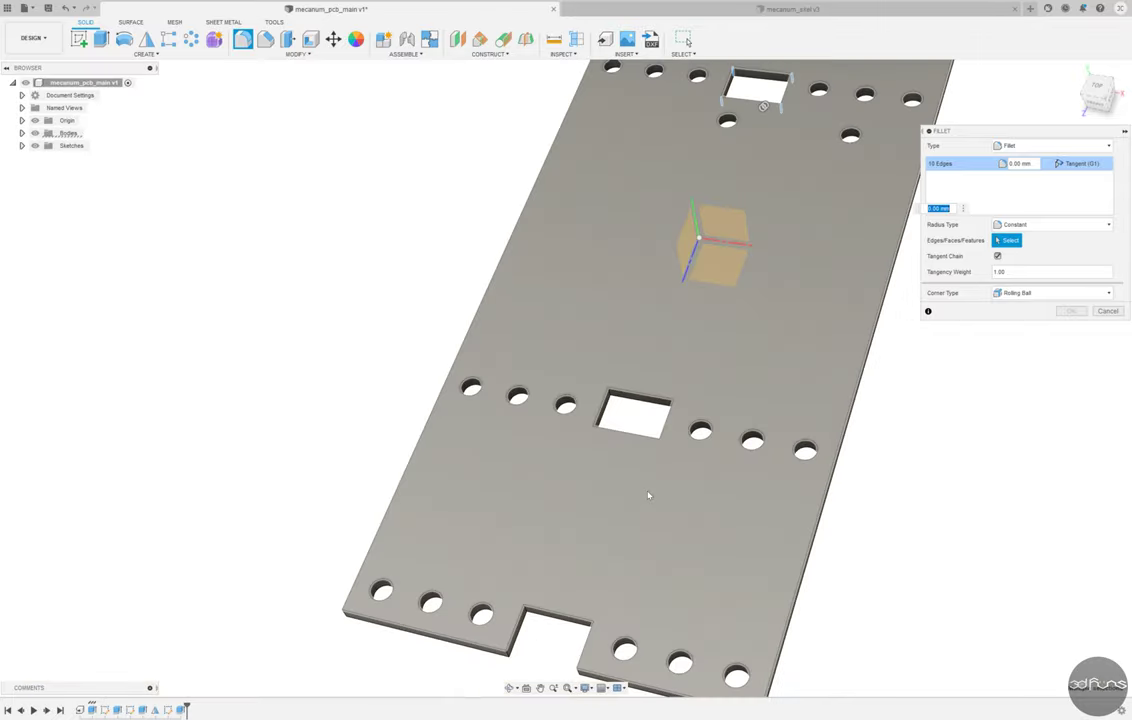
{"action": "scroll", "coordinate": [648, 495], "scroll_direction": "up", "scroll_amount": 5}
{"action": "left_click", "coordinate": [703, 388]}
{"action": "left_click", "coordinate": [505, 447]}
{"action": "left_click", "coordinate": [669, 462]}
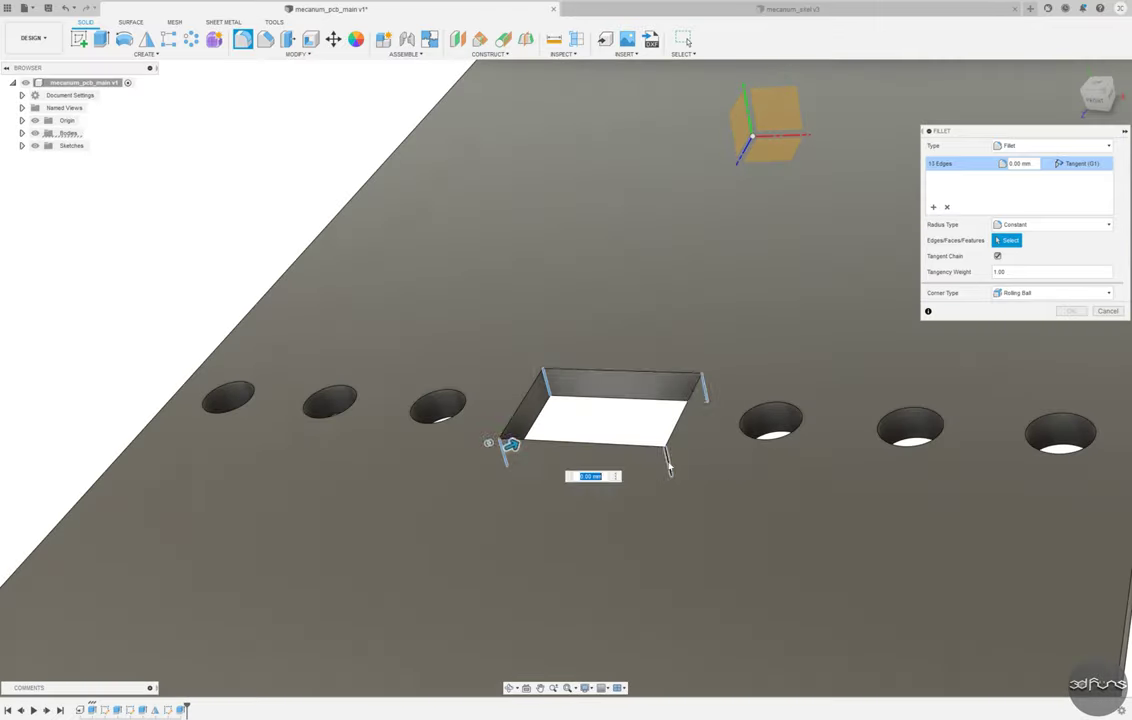
{"action": "scroll", "coordinate": [669, 467], "scroll_direction": "down", "scroll_amount": 3}
{"action": "left_click", "coordinate": [374, 498]}
{"action": "left_click", "coordinate": [629, 422]}
{"action": "scroll", "coordinate": [560, 480], "scroll_direction": "down", "scroll_amount": 2}
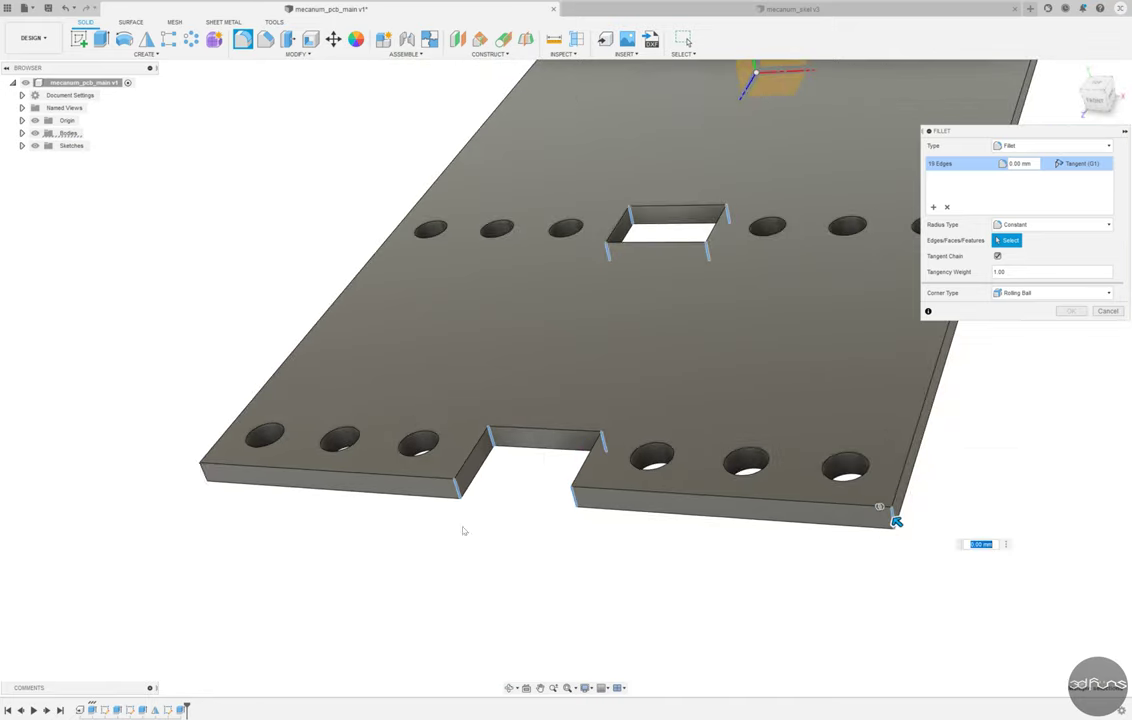
{"action": "scroll", "coordinate": [859, 336], "scroll_direction": "down", "scroll_amount": 5}
{"action": "key", "text": "Escape"}
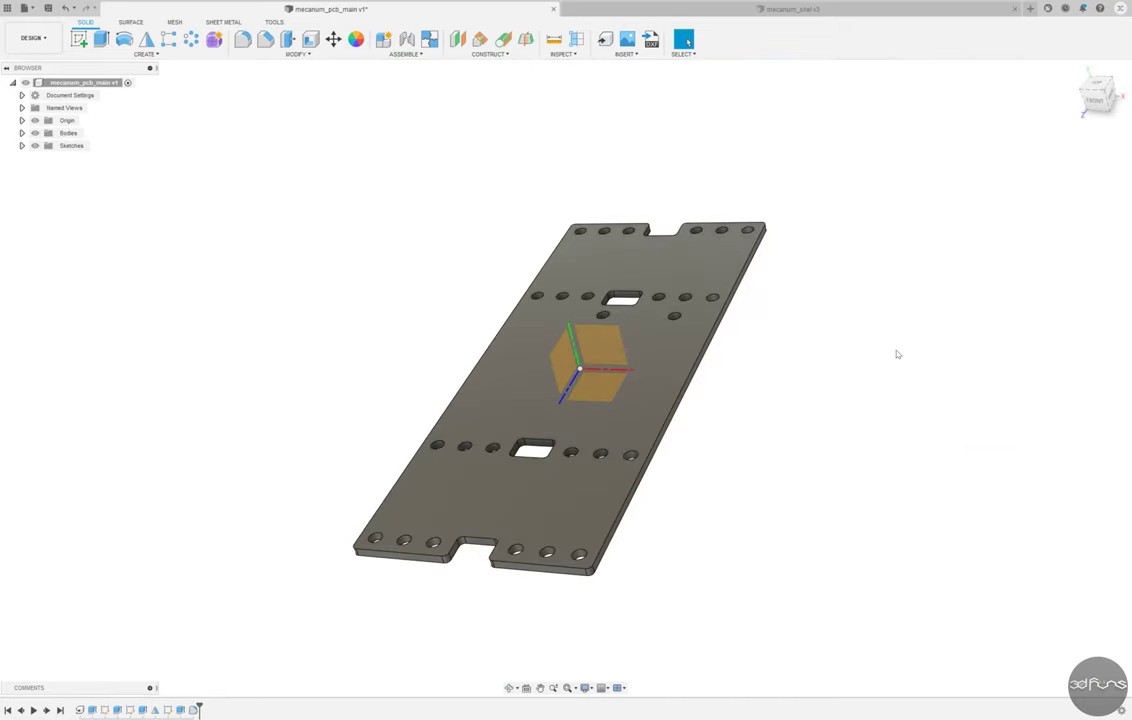
Step: Sketch two small circles on the plate's top face
{"action": "left_click", "coordinate": [700, 340]}
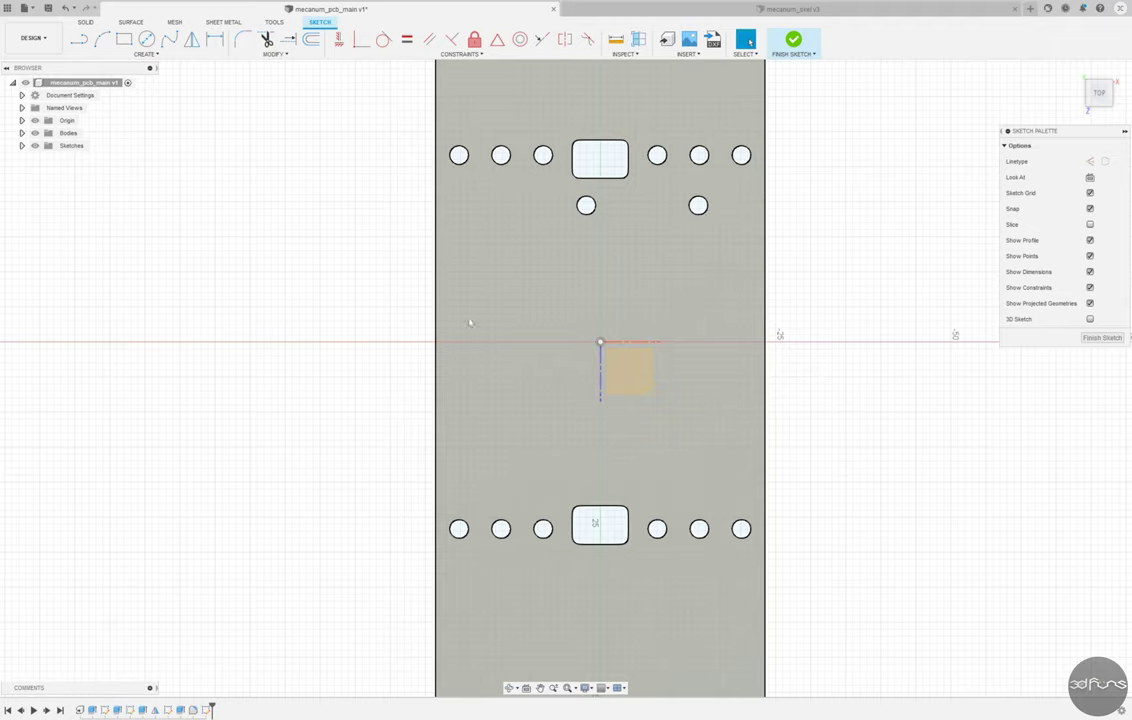
{"action": "key", "text": "c"}
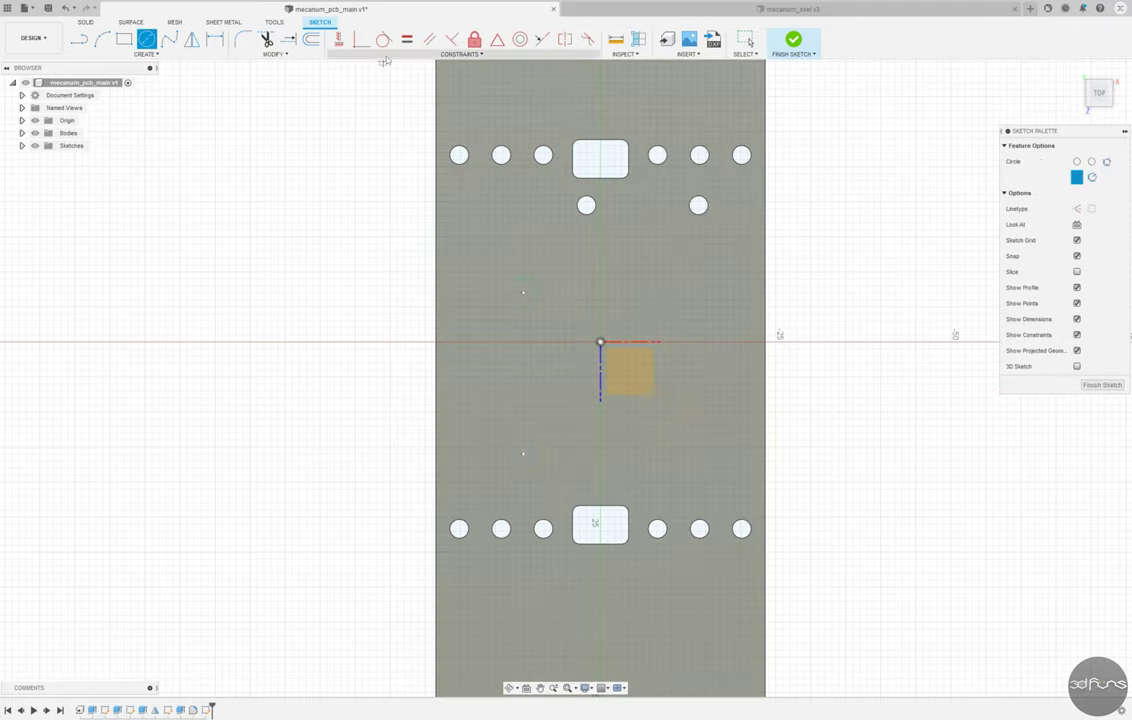
{"action": "key", "text": "Escape"}
{"action": "left_click", "coordinate": [523, 454]}
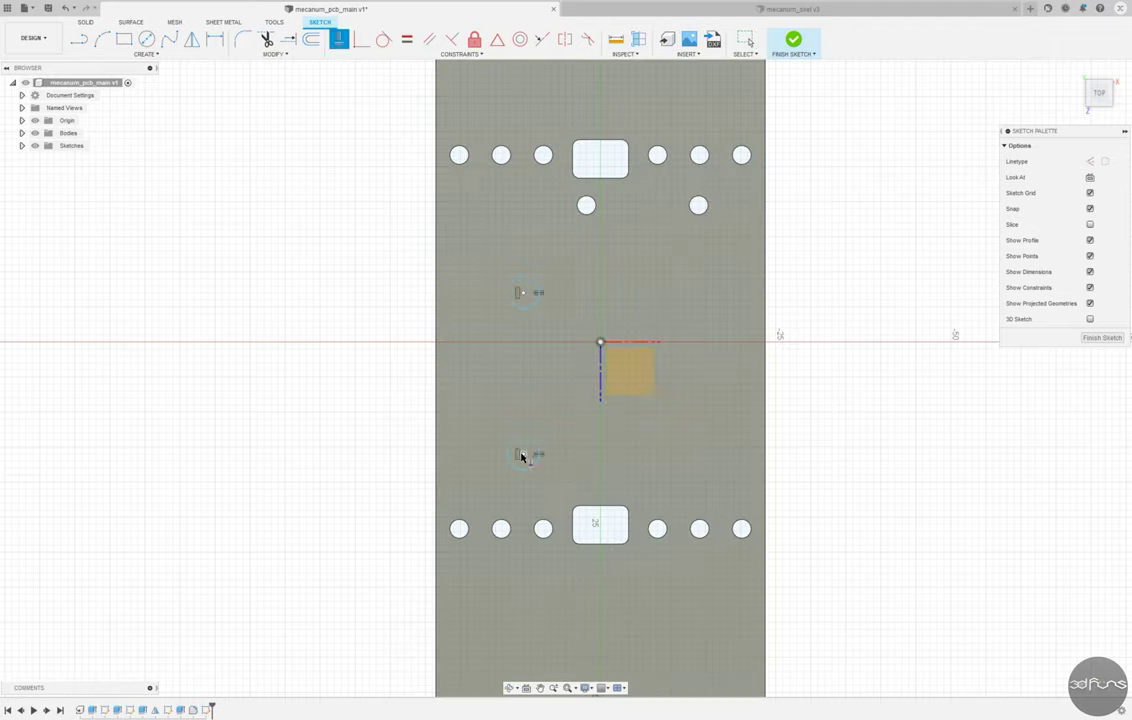
Step: Dimension the circle 5.30 horizontally and 3.49 vertically from the origin
{"action": "key", "text": "d"}
{"action": "left_click", "coordinate": [600, 342]}
{"action": "left_click", "coordinate": [523, 293]}
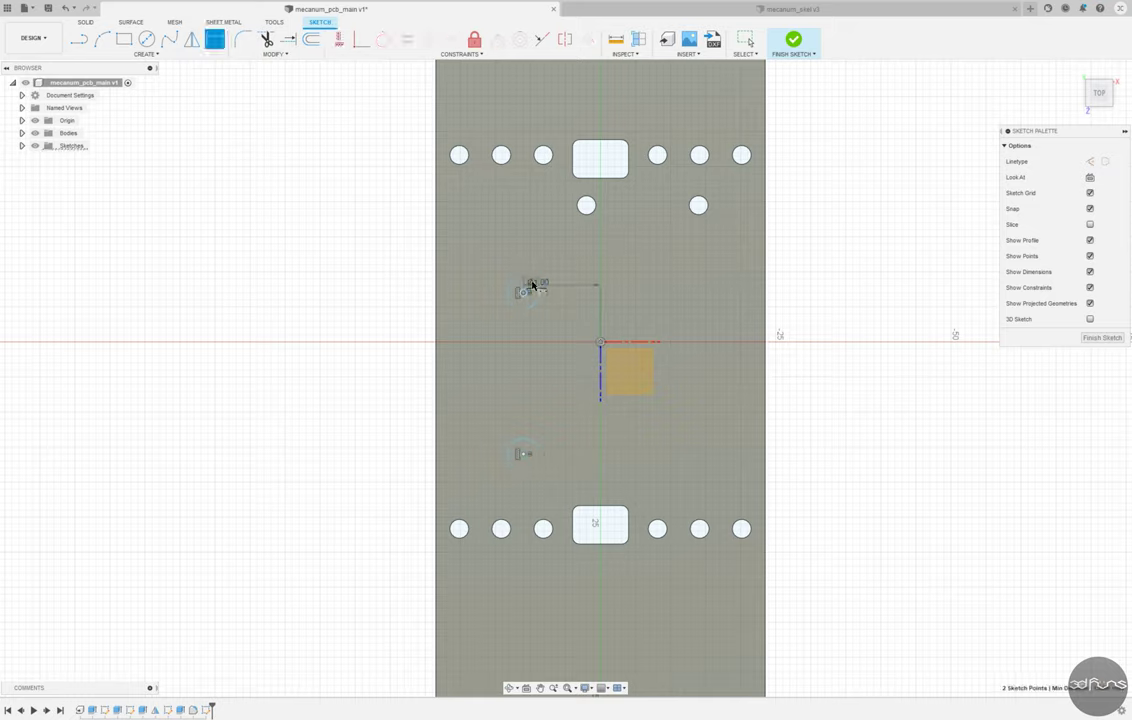
{"action": "left_click", "coordinate": [545, 236]}
{"action": "type", "text": "5.3"}
{"action": "key", "text": "Return"}
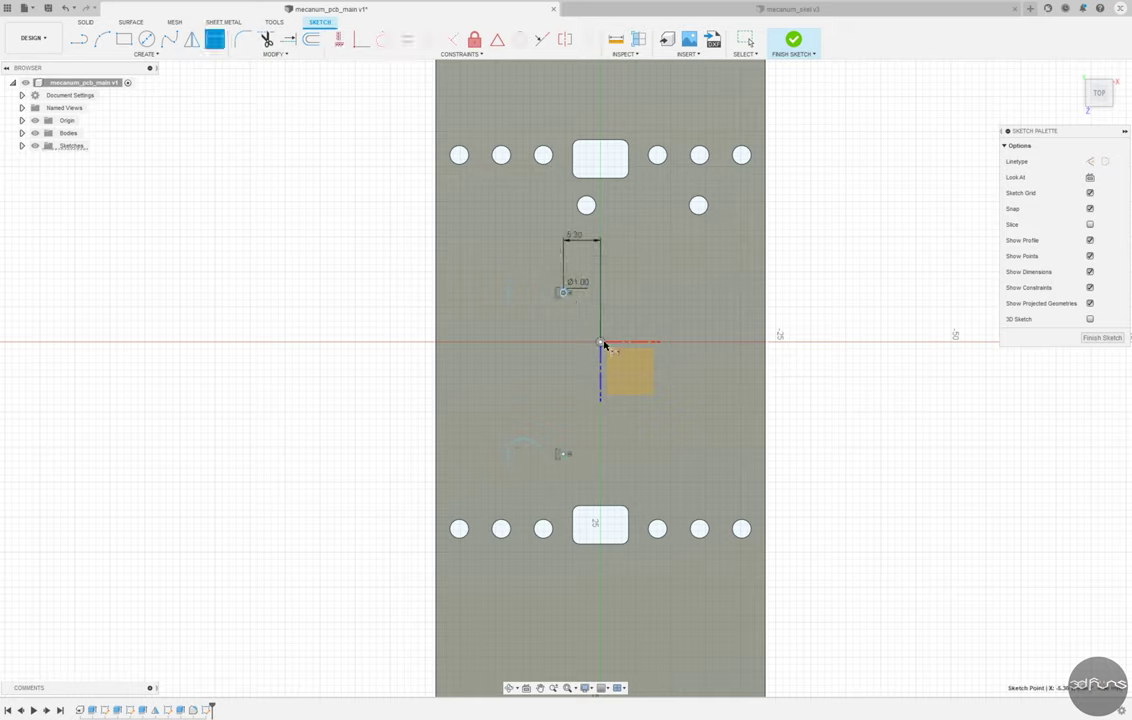
{"action": "left_click", "coordinate": [600, 342]}
{"action": "left_click", "coordinate": [563, 292]}
{"action": "left_click", "coordinate": [457, 312]}
{"action": "type", "text": "3.49"}
{"action": "key", "text": "Return"}
Step: Space the two circles 17.78 apart and finish the sketch
{"action": "left_click", "coordinate": [563, 441]}
{"action": "left_click", "coordinate": [563, 317]}
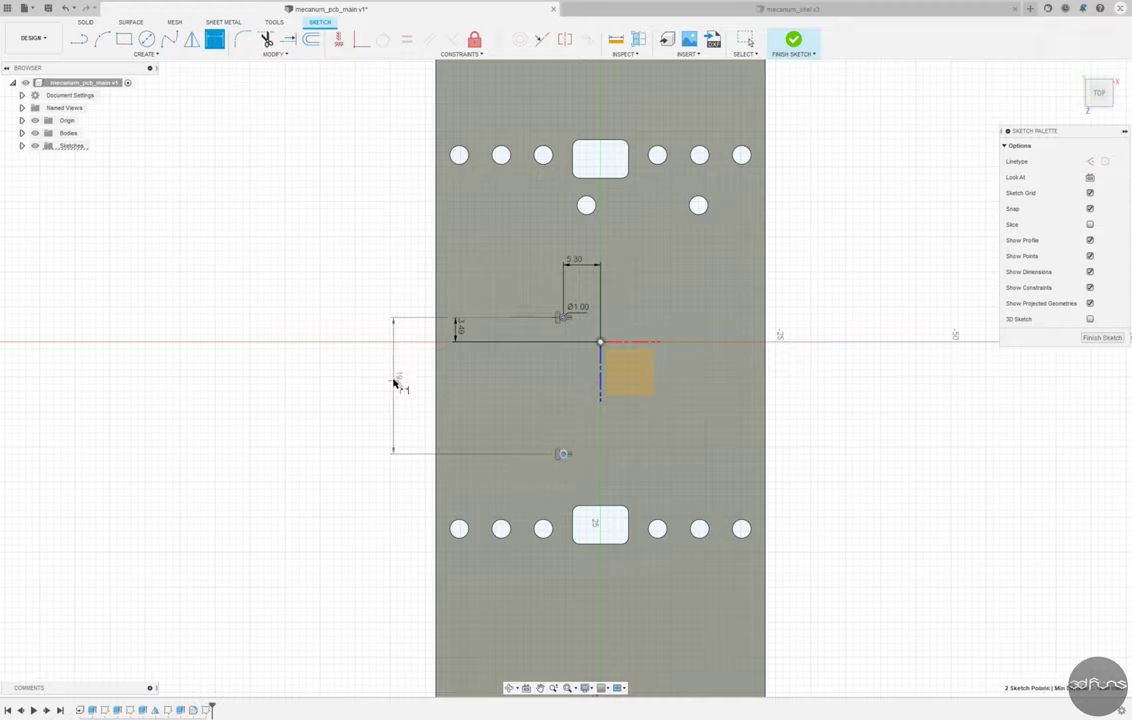
{"action": "left_click", "coordinate": [395, 441]}
{"action": "type", "text": "17.78"}
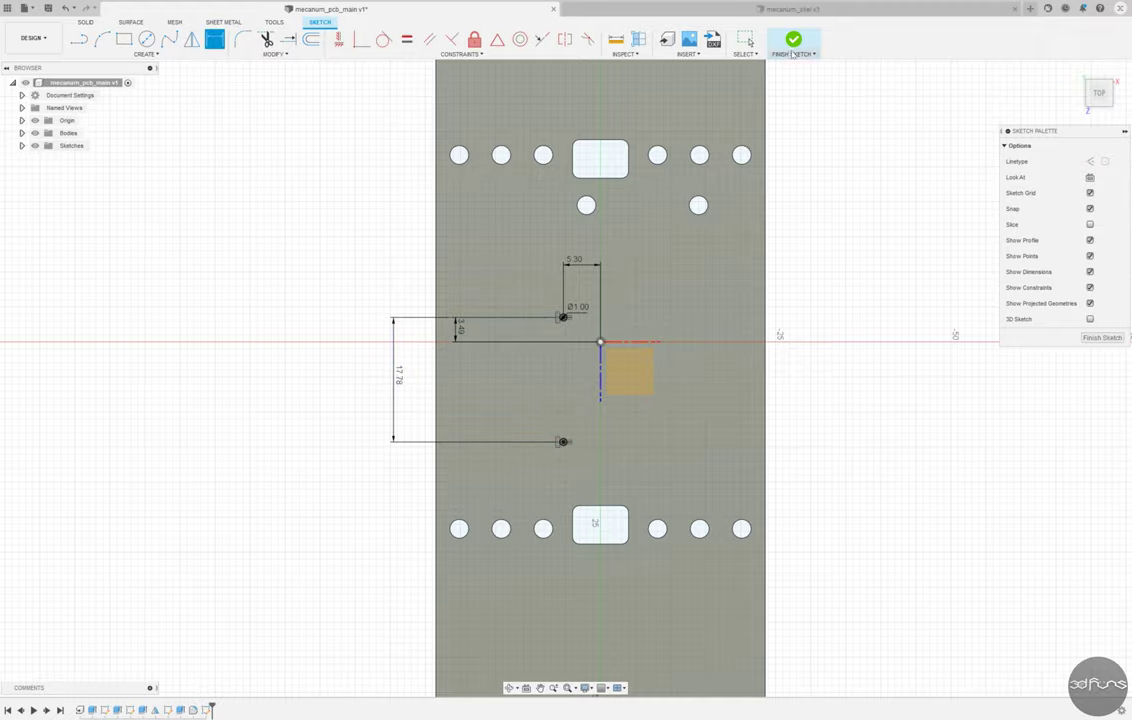
{"action": "left_click", "coordinate": [793, 45]}
Step: Extrude-cut the two Ø1.00 circles through the plate
{"action": "key", "text": "e"}
{"action": "left_click", "coordinate": [493, 392]}
{"action": "left_click", "coordinate": [624, 282]}
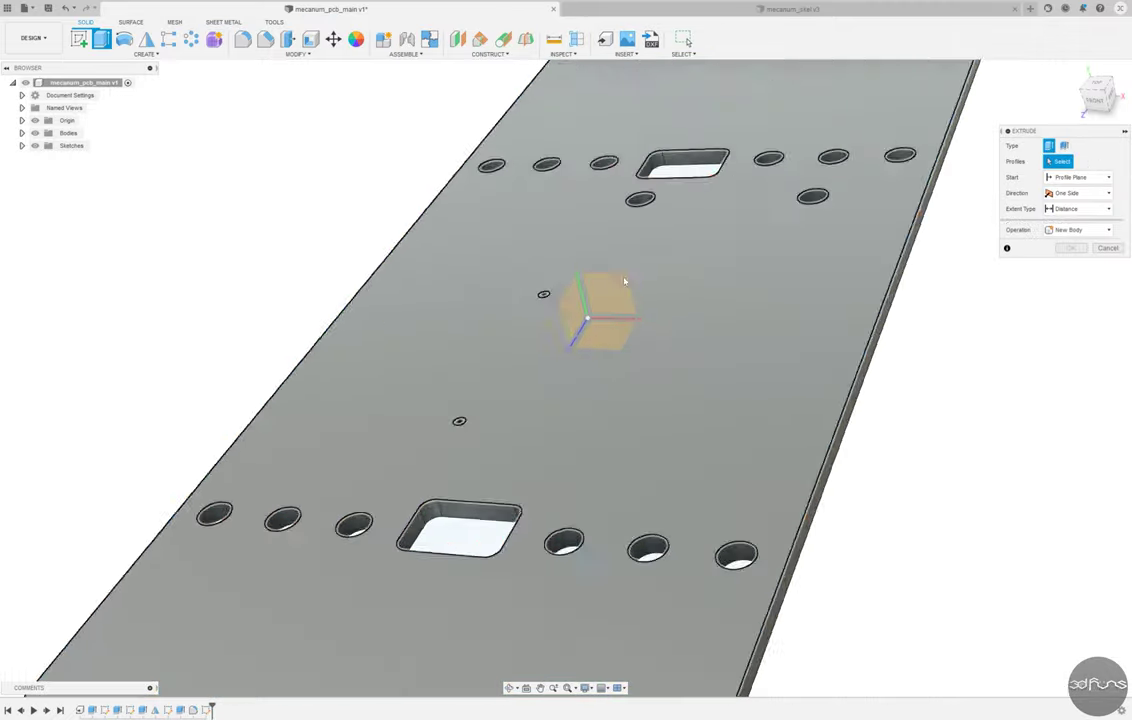
{"action": "scroll", "coordinate": [540, 294], "scroll_direction": "up", "scroll_amount": 5}
{"action": "left_click", "coordinate": [550, 292]}
{"action": "left_click", "coordinate": [310, 657]}
{"action": "left_click", "coordinate": [1030, 210]}
{"action": "key", "text": "Return"}
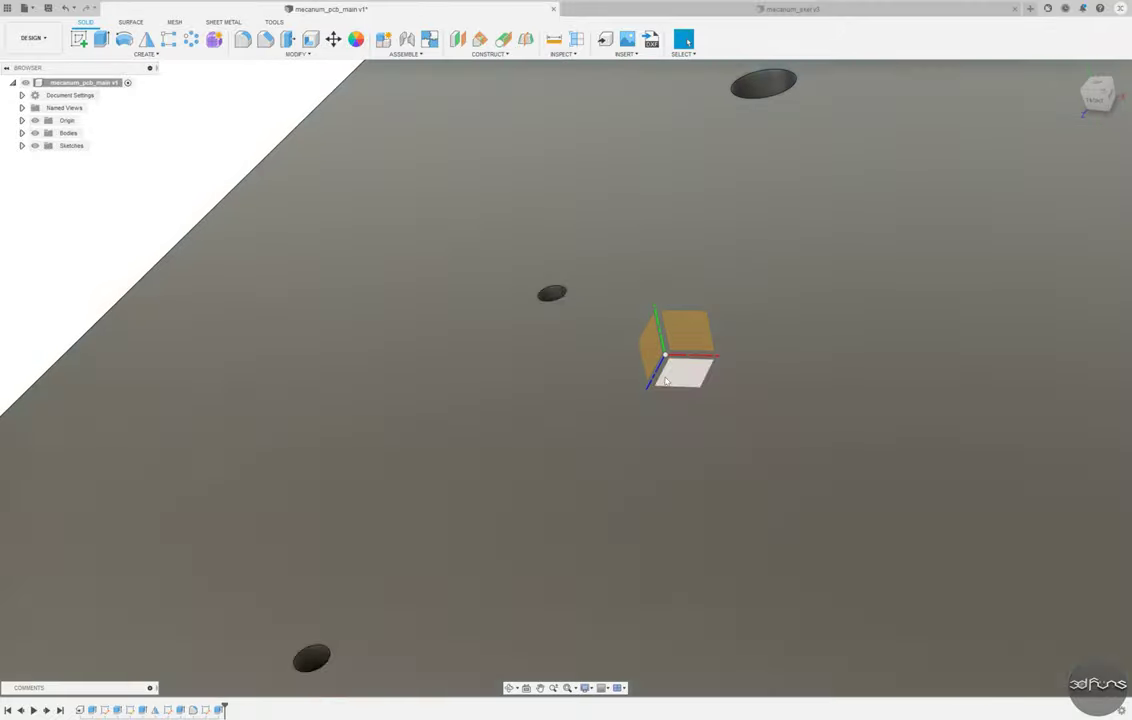
{"action": "scroll", "coordinate": [666, 381], "scroll_direction": "down", "scroll_amount": 5}
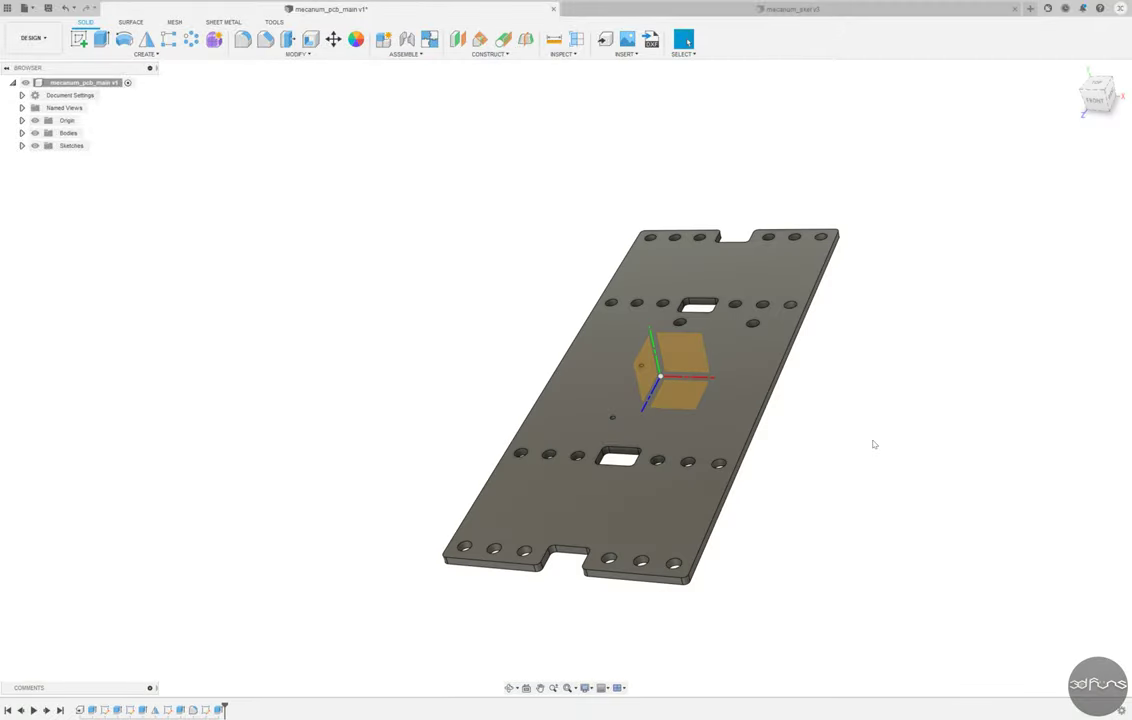
Step: Pattern the upper small hole into a row of six at 2.54 mm spacing
{"action": "left_click", "coordinate": [168, 39]}
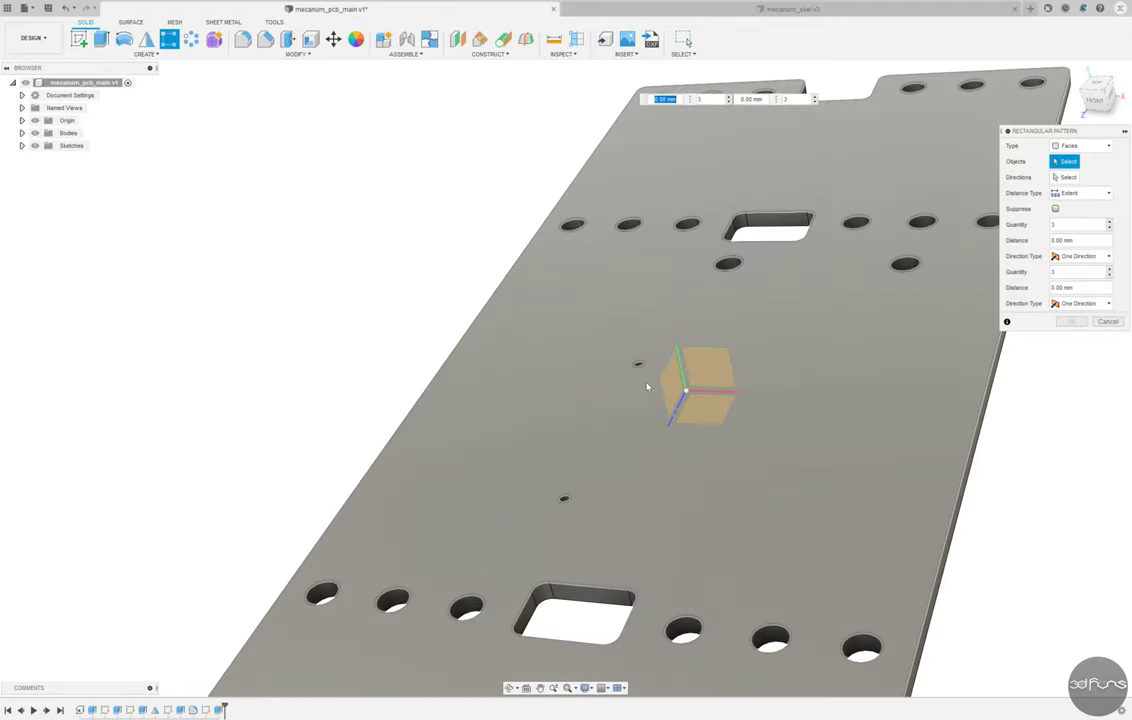
{"action": "scroll", "coordinate": [760, 430], "scroll_direction": "up", "scroll_amount": 5}
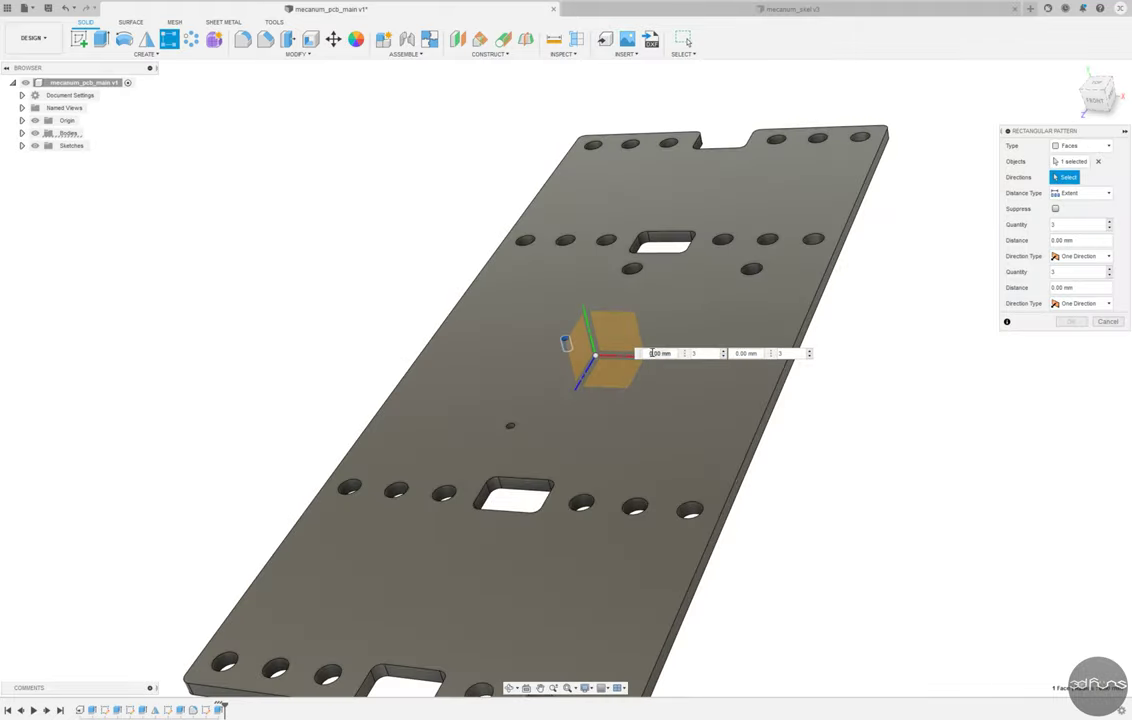
{"action": "left_click", "coordinate": [605, 355]}
{"action": "type", "text": "5"}
{"action": "key", "text": "Tab"}
{"action": "type", "text": "4"}
{"action": "key", "text": "Tab"}
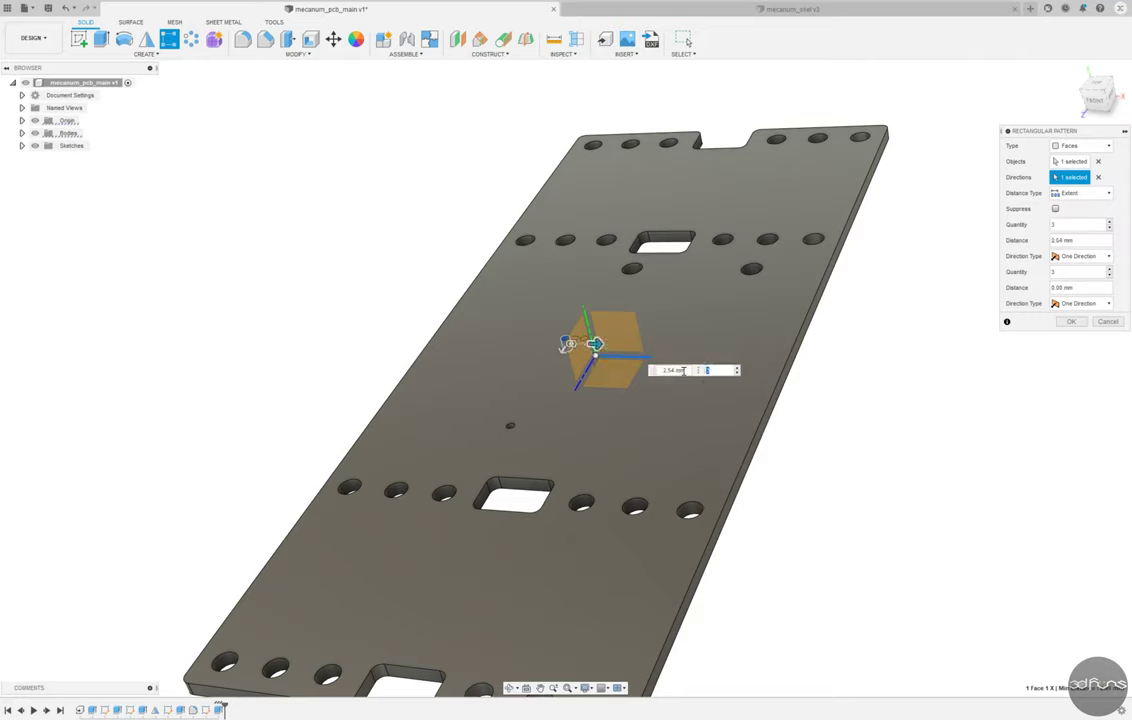
{"action": "left_click", "coordinate": [1078, 192]}
{"action": "left_click", "coordinate": [1069, 219]}
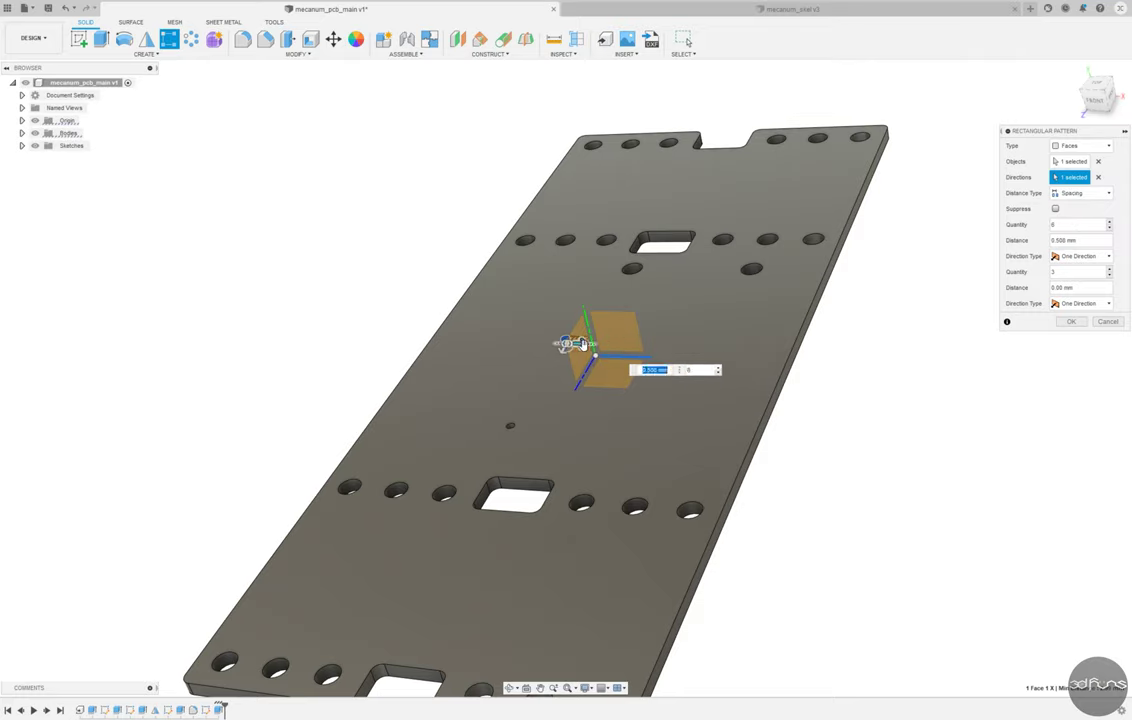
{"action": "left_click_drag", "start_coordinate": [578, 344], "coordinate": [678, 350]}
{"action": "middle_click_drag", "start_coordinate": [651, 367], "coordinate": [652, 409], "text": "shift"}
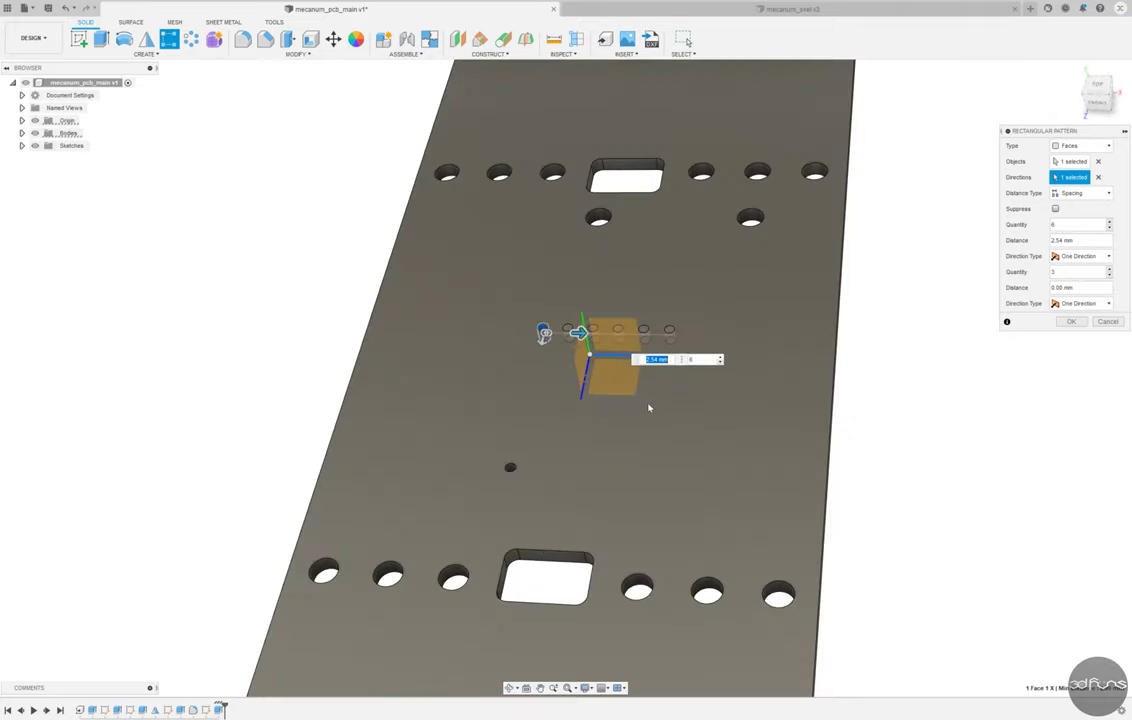
{"action": "key", "text": "Return"}
Step: Try patterning the lower hole with 2.54 spacing and quantity 10, then close it
{"action": "left_click", "coordinate": [169, 42]}
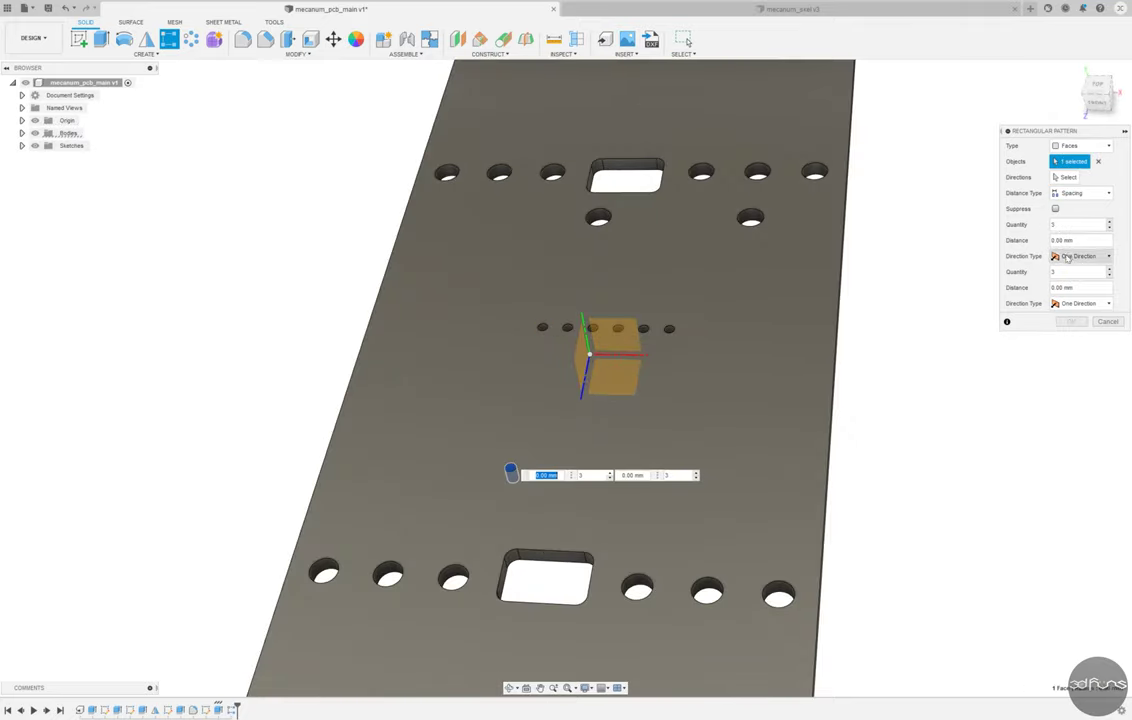
{"action": "type", "text": "2.54"}
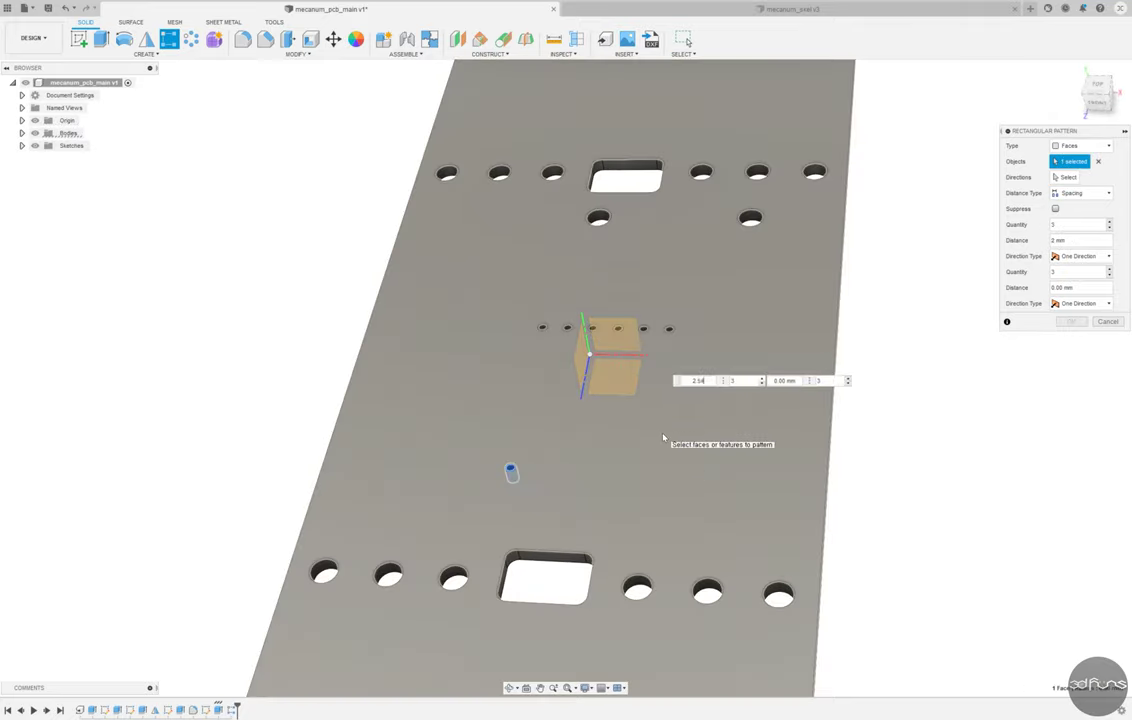
{"action": "key", "text": "Tab"}
{"action": "type", "text": "10"}
{"action": "middle_click_drag", "start_coordinate": [725, 462], "coordinate": [527, 470], "text": "shift"}
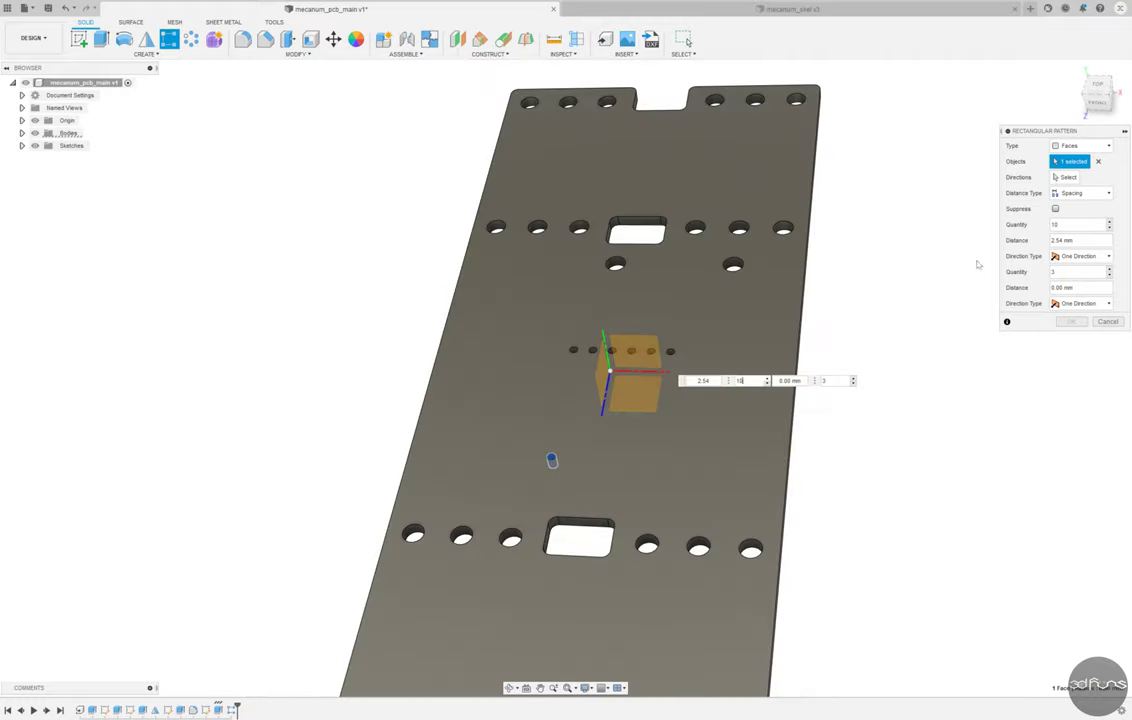
{"action": "scroll", "coordinate": [527, 470], "scroll_direction": "up", "scroll_amount": 5}
{"action": "scroll", "coordinate": [513, 455], "scroll_direction": "down", "scroll_amount": 5}
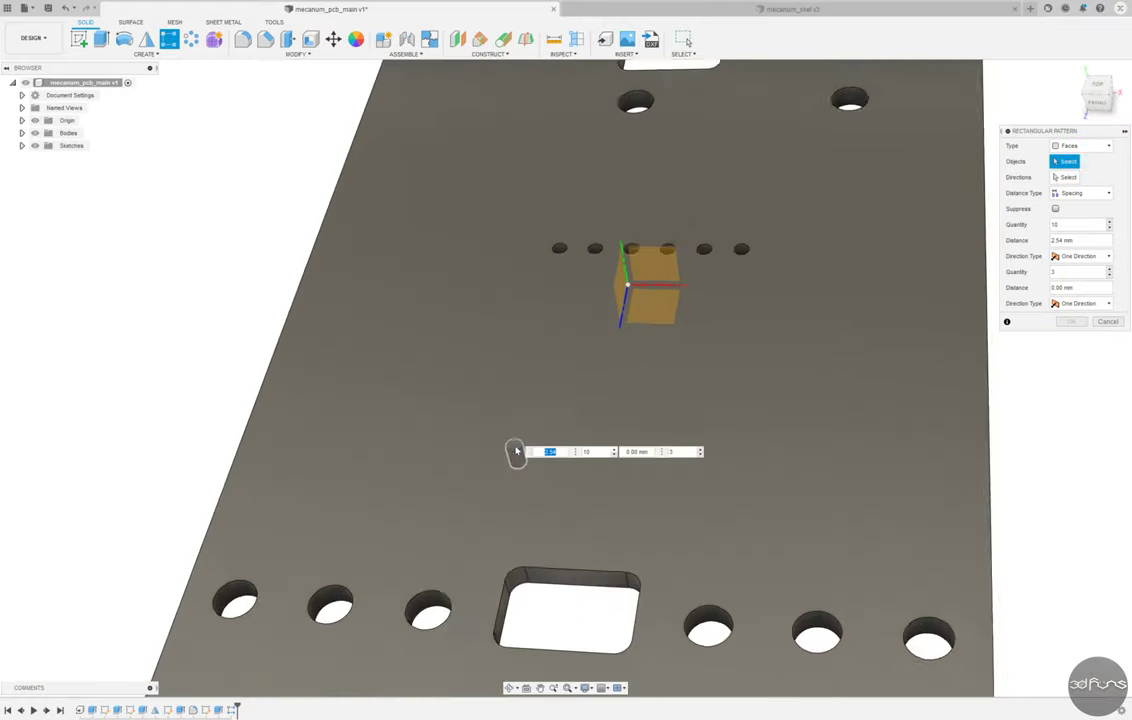
{"action": "scroll", "coordinate": [513, 455], "scroll_direction": "down", "scroll_amount": 3}
{"action": "key", "text": "Return"}
{"action": "key", "text": "Return"}
Step: Pattern the lower small hole into a row of ten at 2.54 mm spacing
{"action": "scroll", "coordinate": [505, 467], "scroll_direction": "up", "scroll_amount": 5}
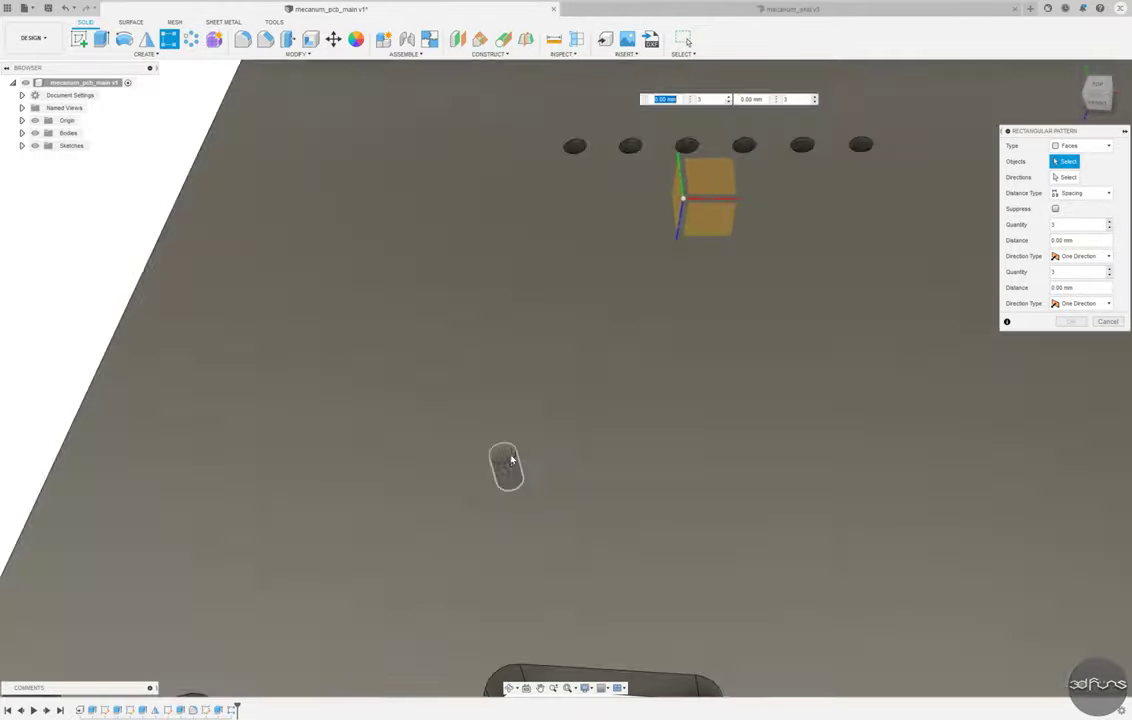
{"action": "left_click", "coordinate": [505, 467]}
{"action": "scroll", "coordinate": [505, 467], "scroll_direction": "down", "scroll_amount": 5}
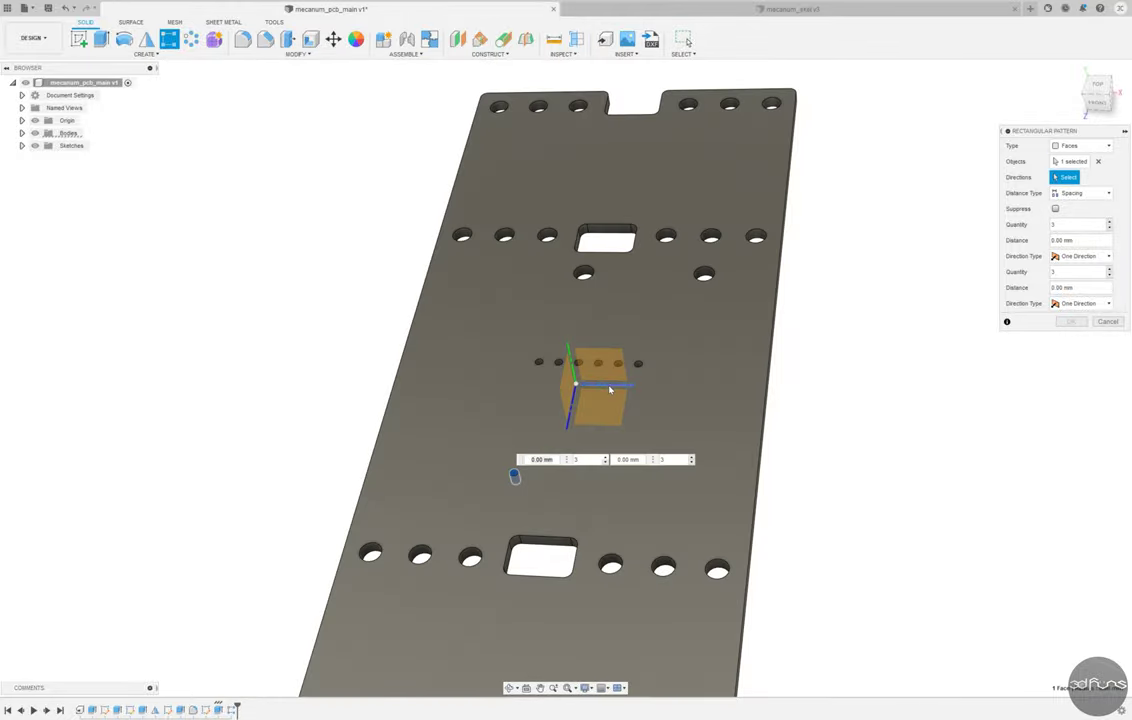
{"action": "left_click", "coordinate": [610, 390]}
{"action": "type", "text": ".54"}
{"action": "key", "text": "Tab"}
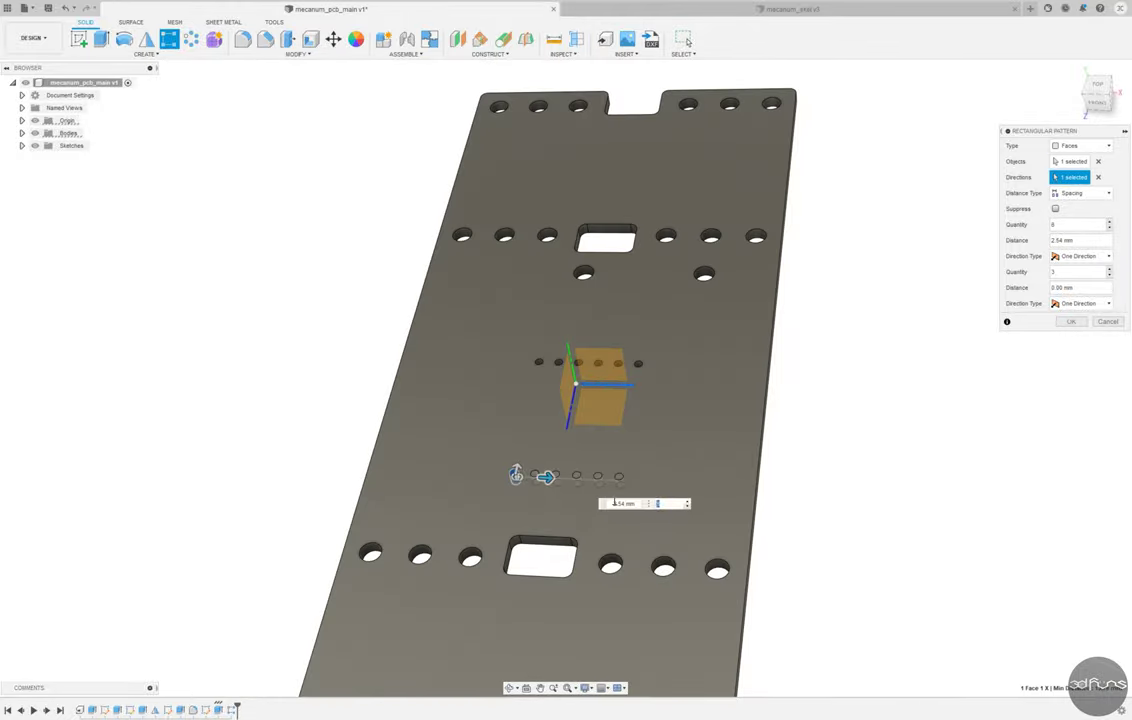
{"action": "key", "text": "Return"}
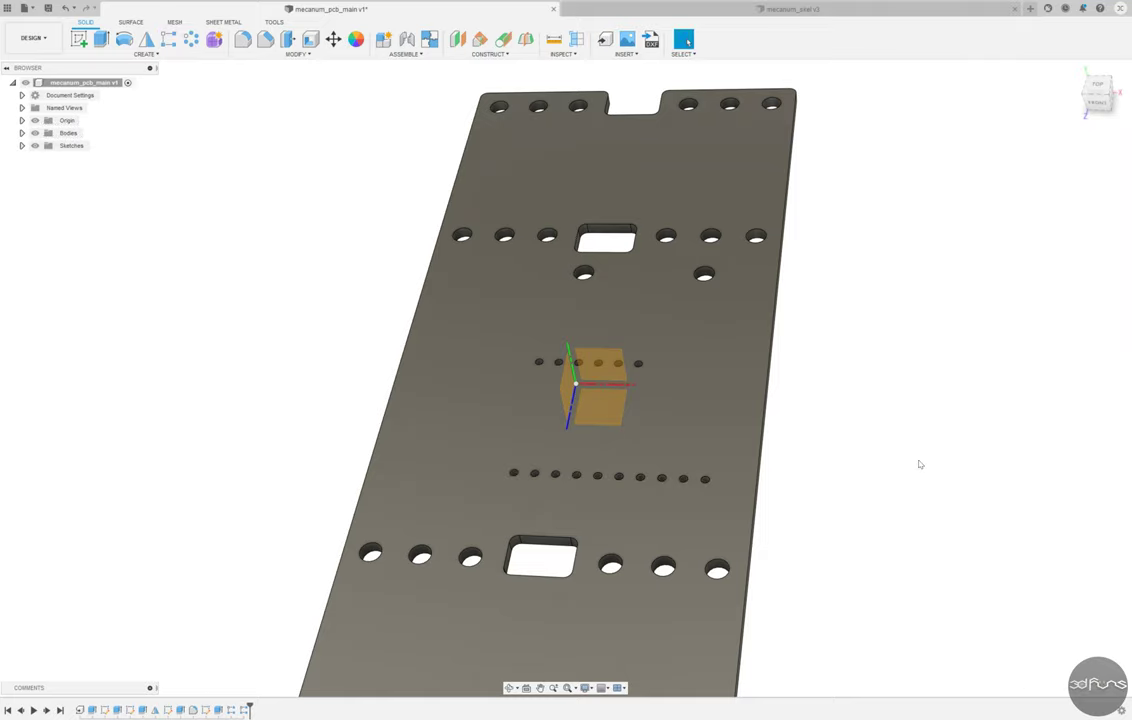
Step: Sketch pin-hole circles on the plate's top face and dimension their vertical offset from the origin
{"action": "left_click", "coordinate": [79, 39]}
{"action": "left_click", "coordinate": [560, 354]}
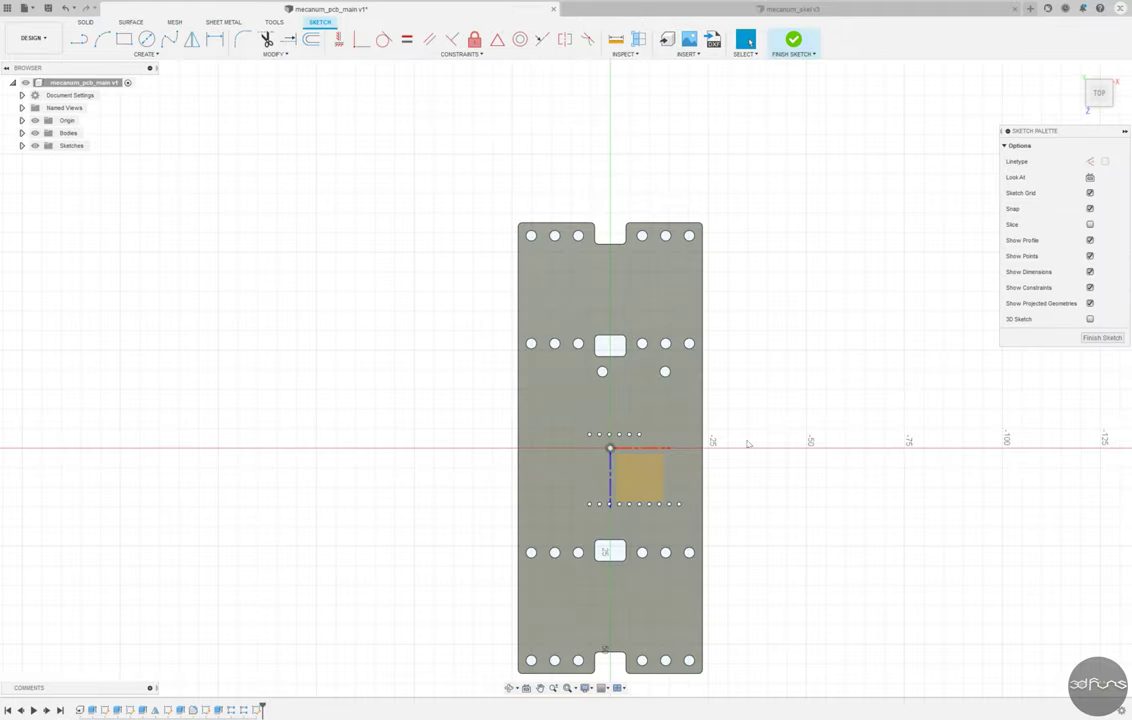
{"action": "scroll", "coordinate": [541, 433], "scroll_direction": "up", "scroll_amount": 5}
{"action": "key", "text": "c"}
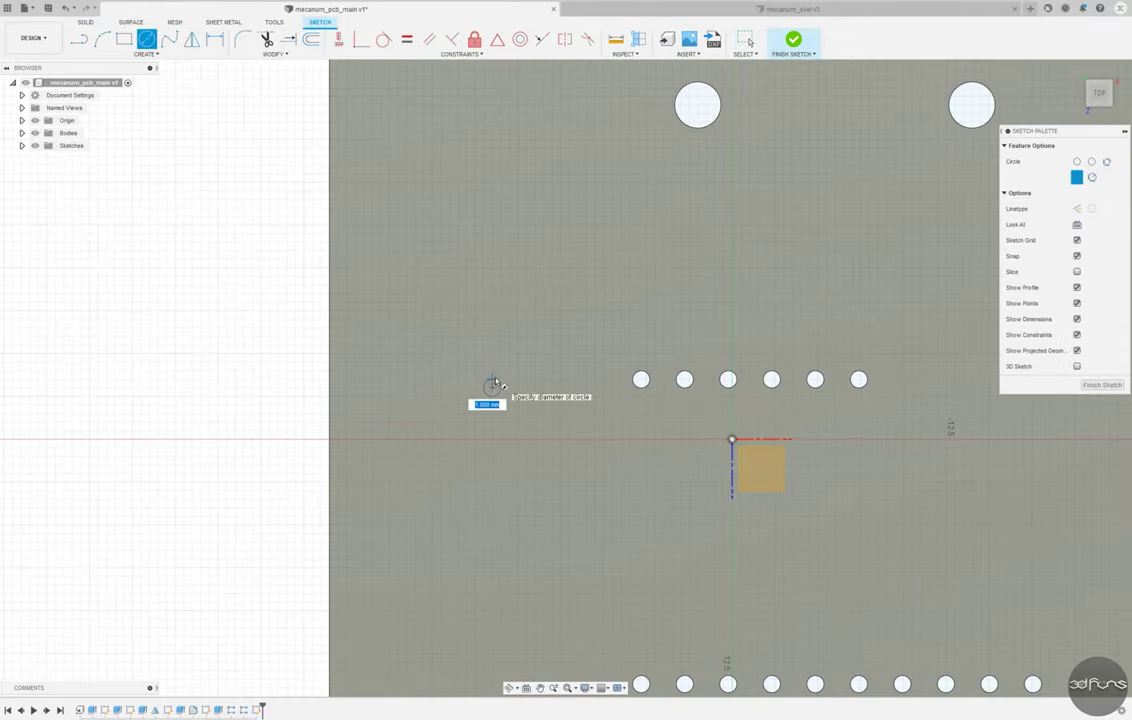
{"action": "key", "text": "d"}
{"action": "left_click", "coordinate": [491, 387]}
{"action": "left_click", "coordinate": [491, 438]}
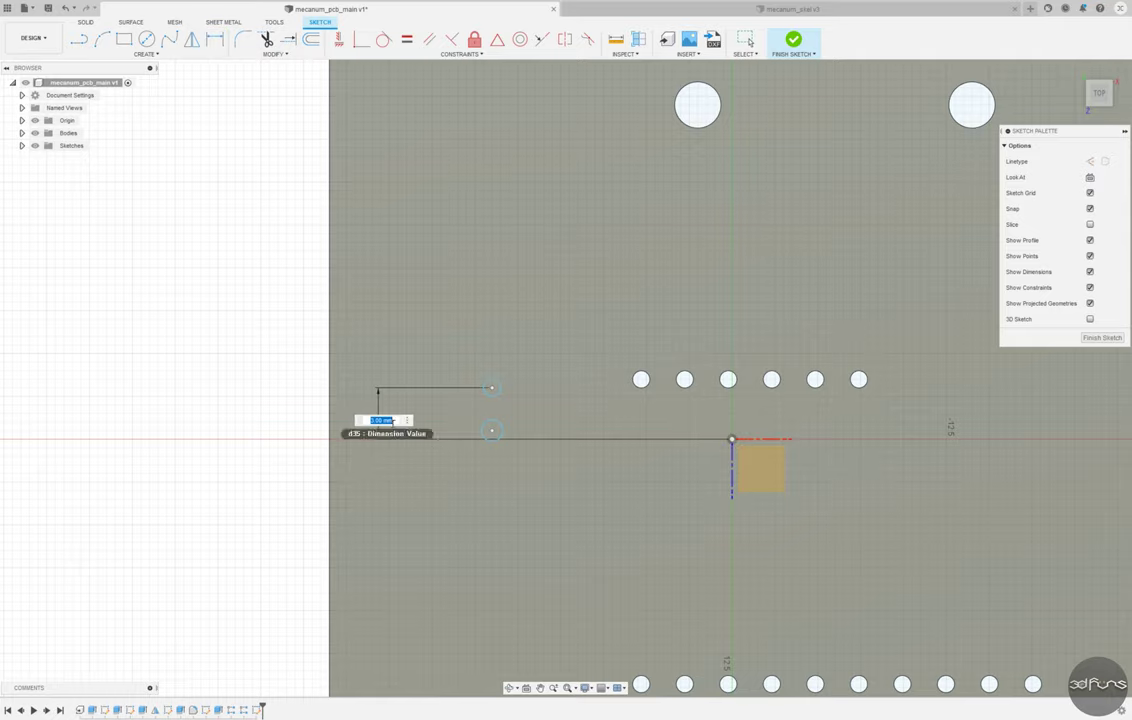
{"action": "left_click", "coordinate": [378, 416]}
{"action": "key", "text": "Return"}
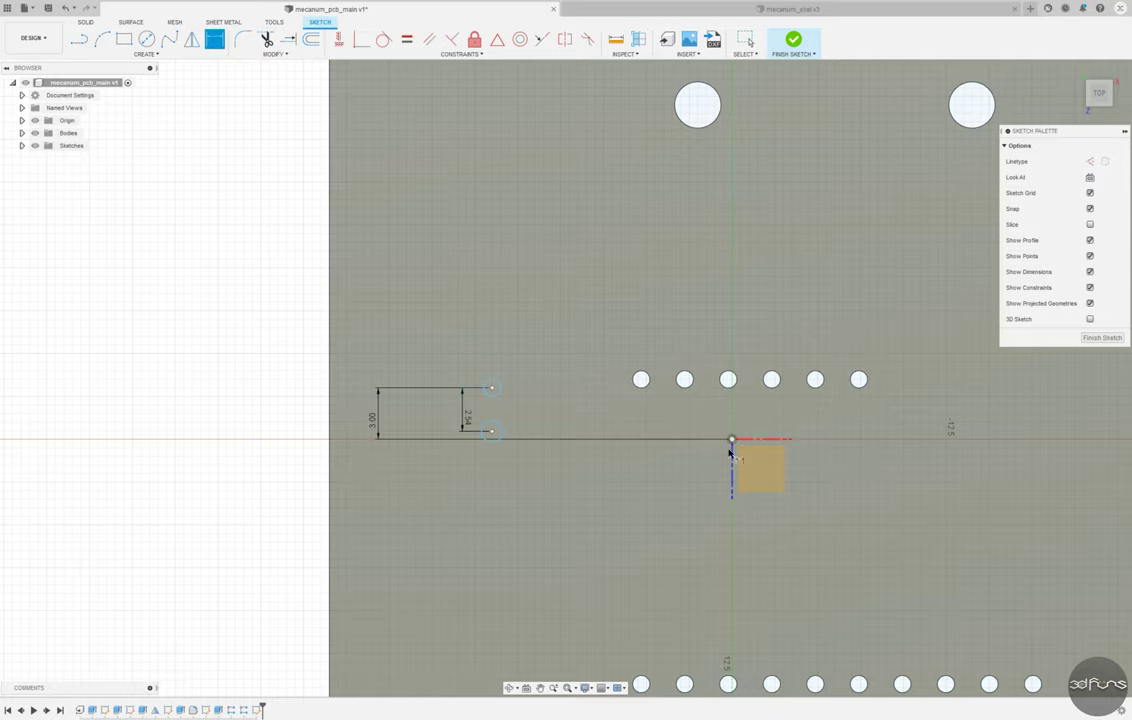
Step: Set the 11.69 horizontal offset and a 0.6 circle diameter
{"action": "left_click", "coordinate": [732, 438]}
{"action": "left_click", "coordinate": [491, 387]}
{"action": "left_click", "coordinate": [515, 296]}
{"action": "type", "text": "11.69"}
{"action": "key", "text": "Return"}
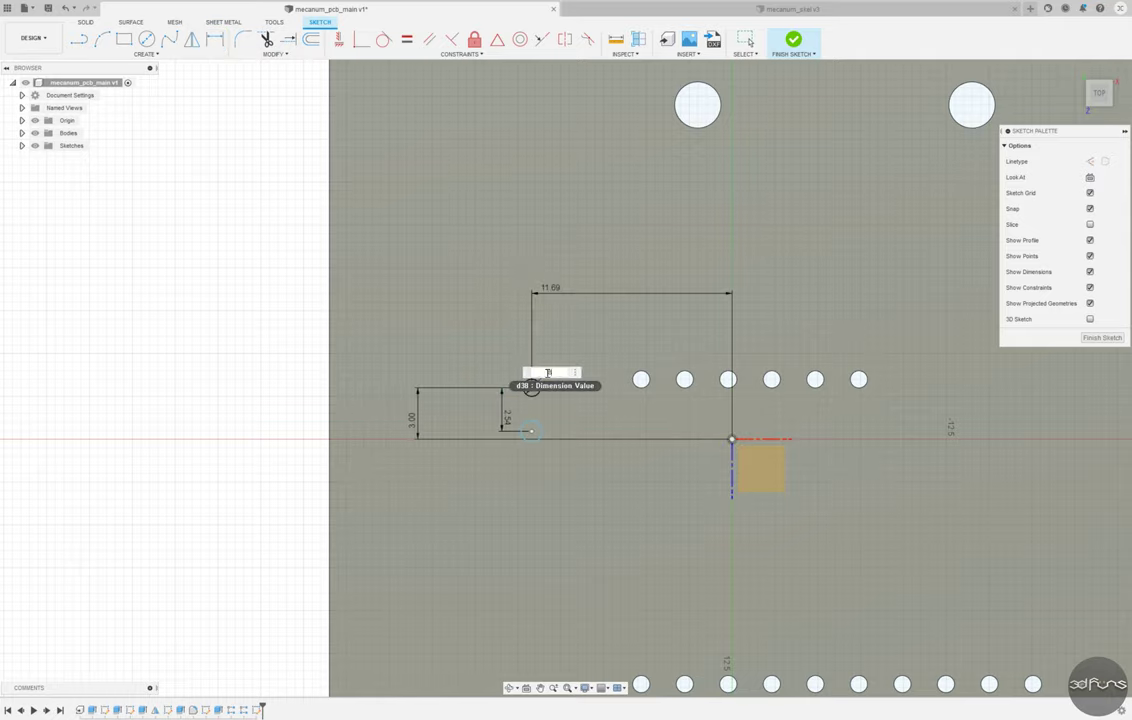
{"action": "type", "text": "0.6"}
{"action": "key", "text": "Return"}
{"action": "scroll", "coordinate": [545, 410], "scroll_direction": "up", "scroll_amount": 3}
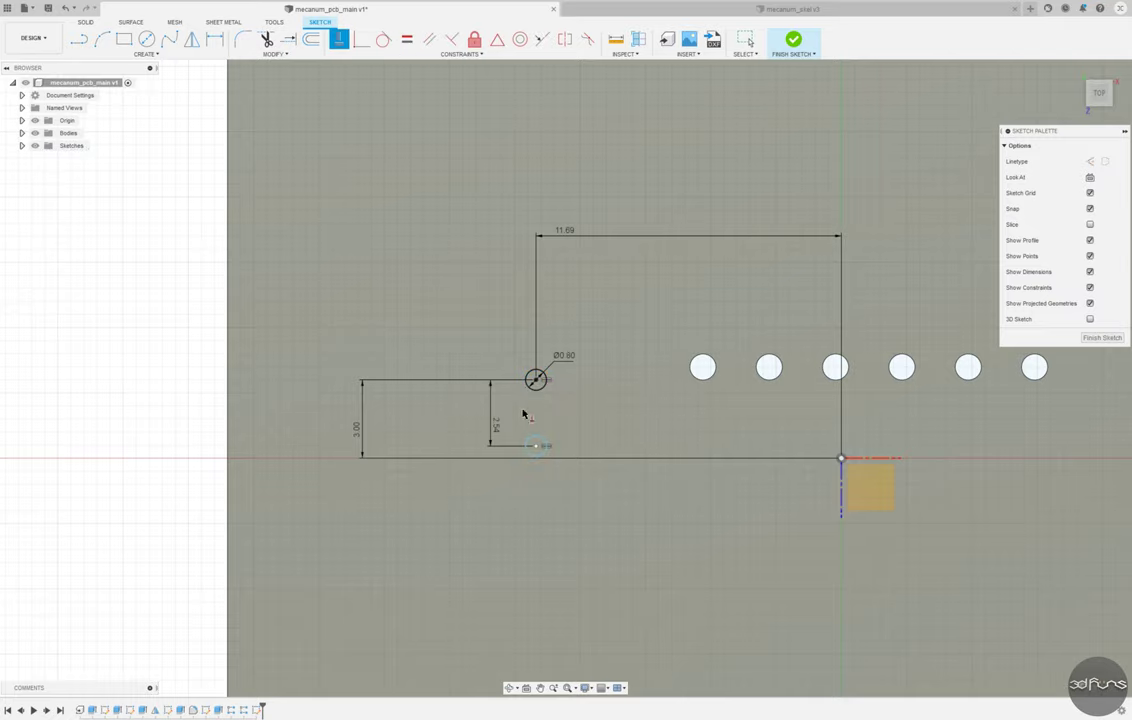
{"action": "scroll", "coordinate": [550, 415], "scroll_direction": "down", "scroll_amount": 5}
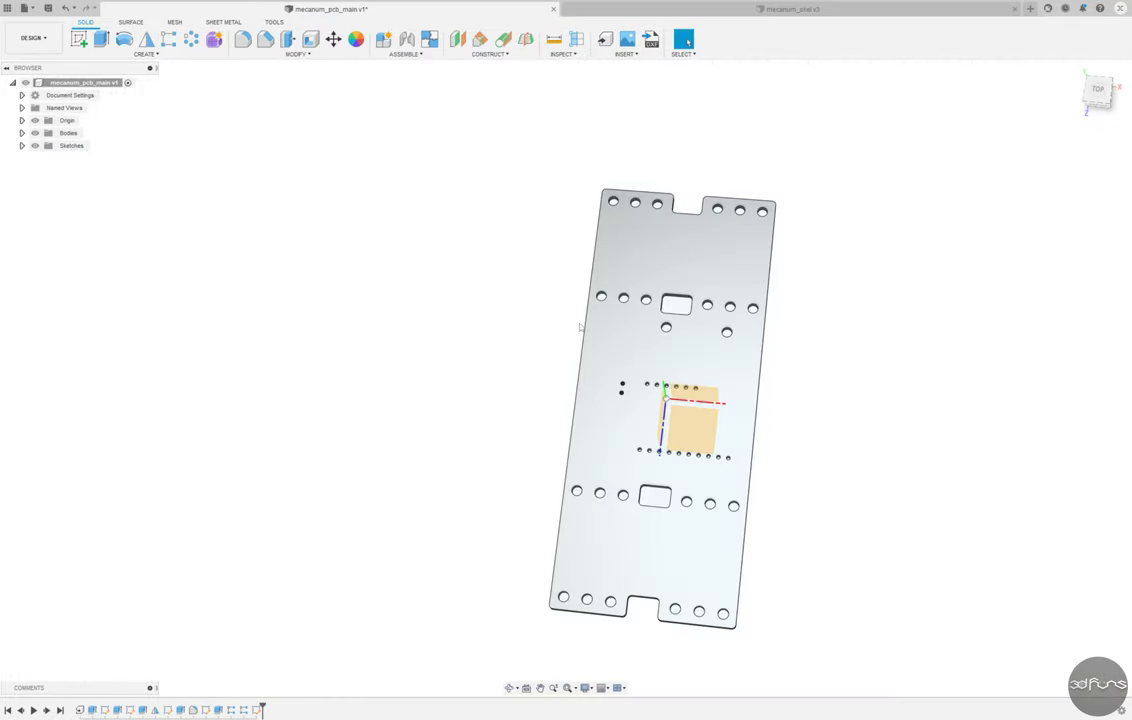
Step: Extrude-cut the two pin-hole circles through the plate
{"action": "key", "text": "e"}
{"action": "scroll", "coordinate": [580, 327], "scroll_direction": "up", "scroll_amount": 5}
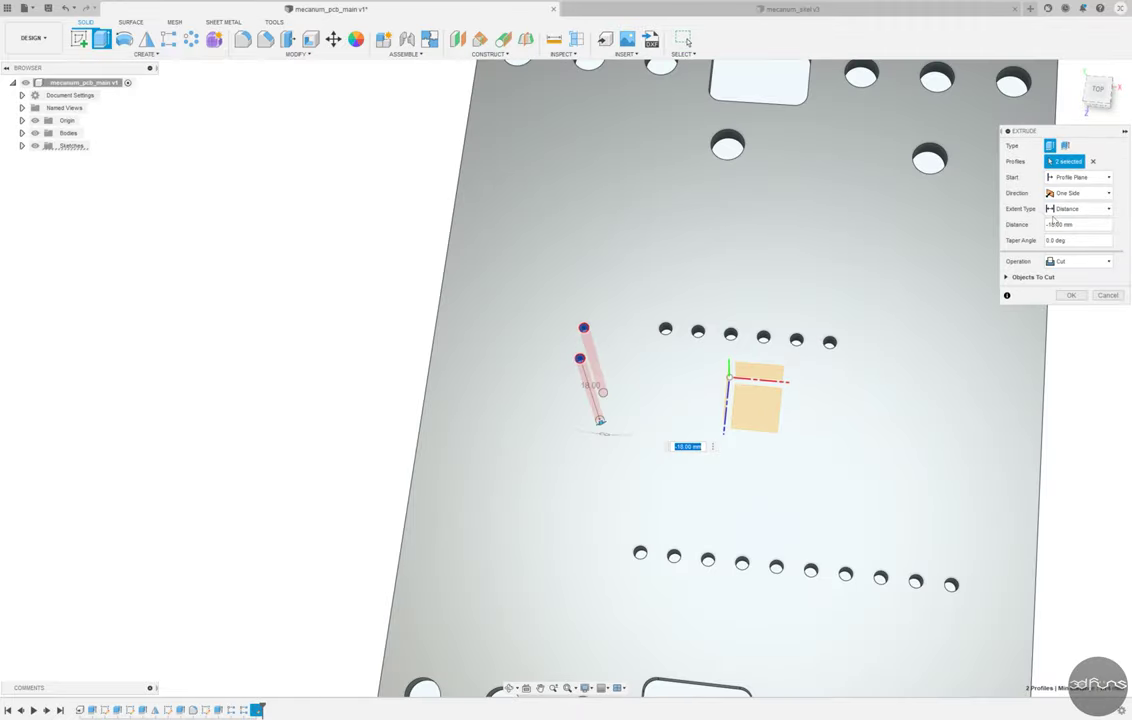
{"action": "key", "text": "Return"}
Step: Pattern the pin holes along X into rows of four at 2.54 mm spacing
{"action": "scroll", "coordinate": [640, 360], "scroll_direction": "up", "scroll_amount": 5}
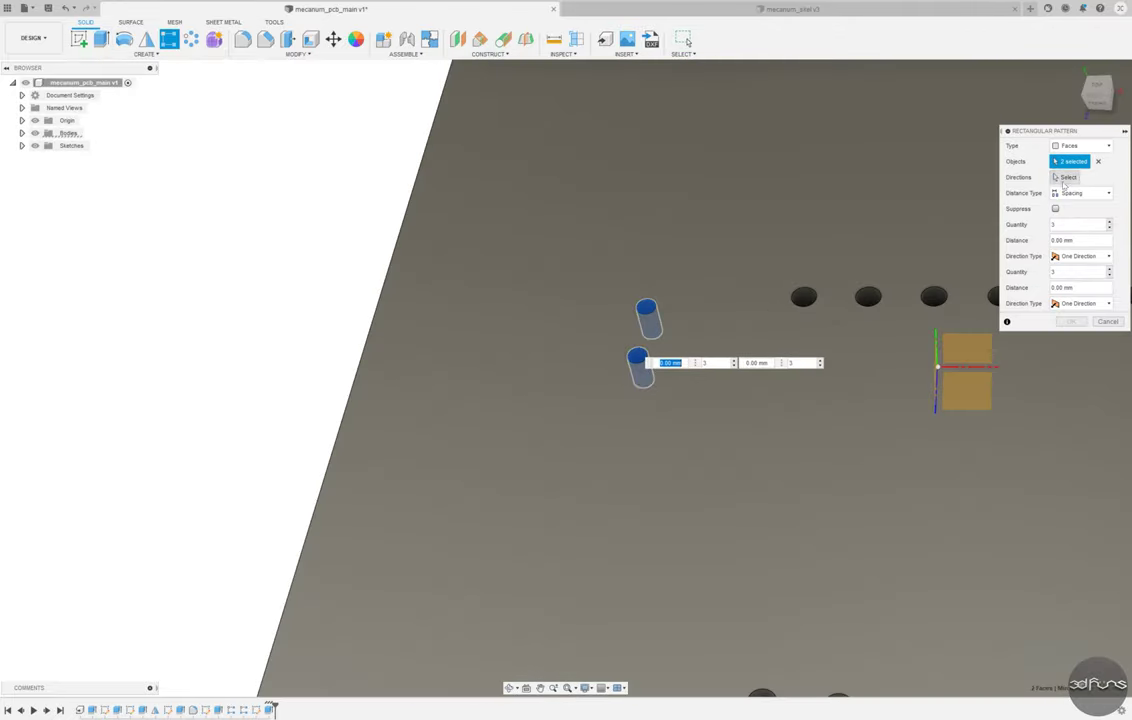
{"action": "left_click", "coordinate": [962, 367]}
{"action": "left_click_drag", "start_coordinate": [660, 352], "coordinate": [591, 346]}
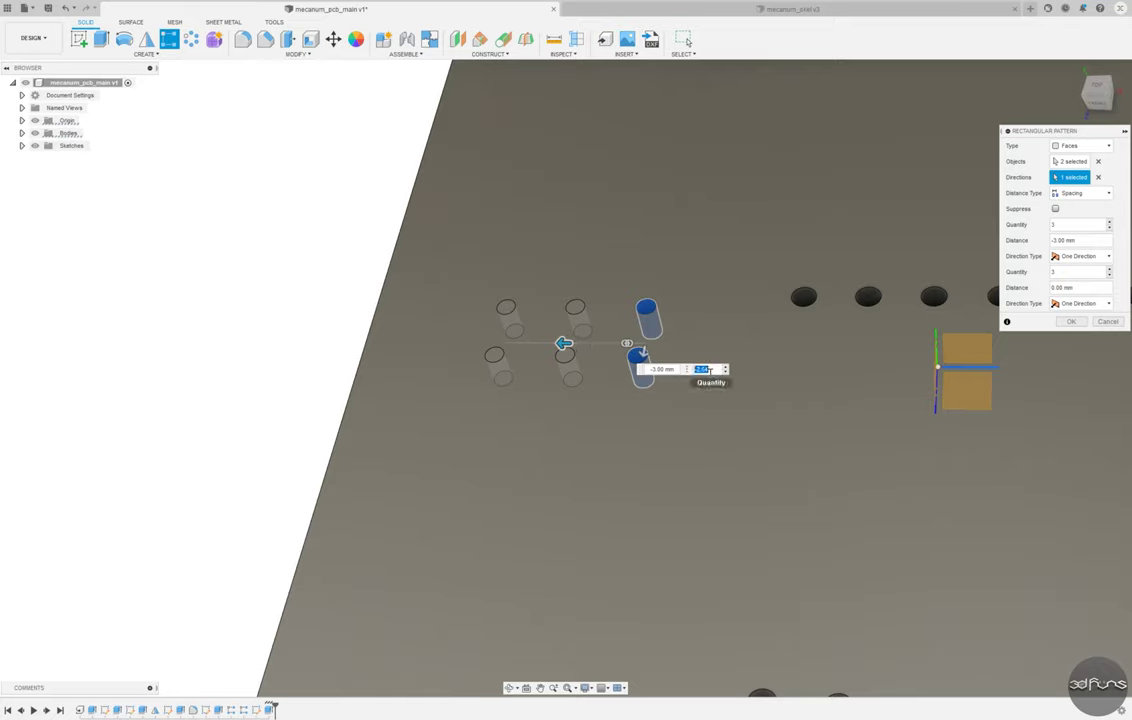
{"action": "left_click", "coordinate": [709, 369]}
{"action": "type", "text": "-2.54"}
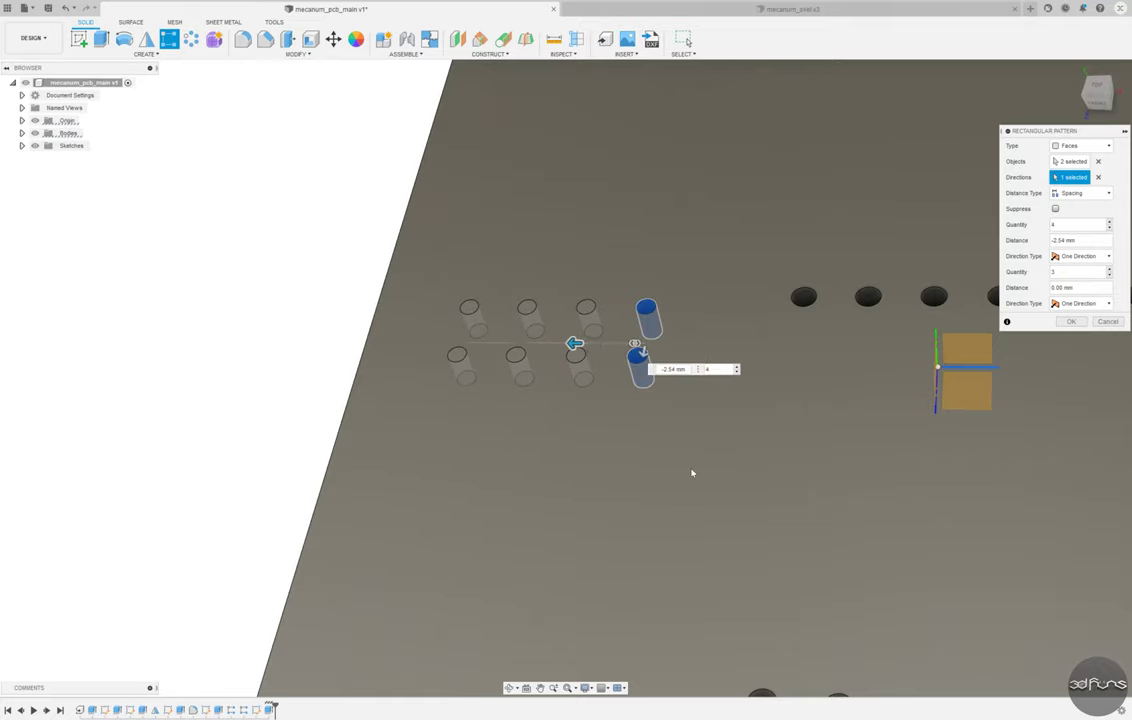
{"action": "left_click", "coordinate": [1087, 322]}
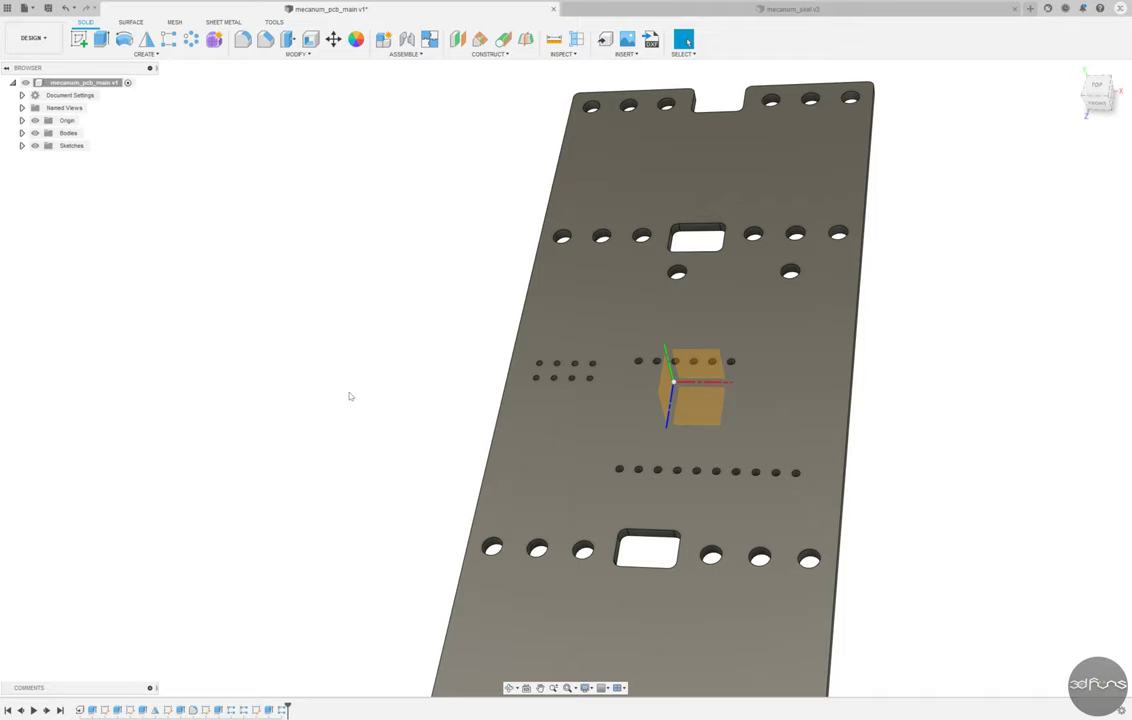
Step: Sketch a point on the plate's top face dimensioned 5.90 vertically and 19.50 horizontally
{"action": "left_click", "coordinate": [78, 39]}
{"action": "left_click", "coordinate": [633, 260]}
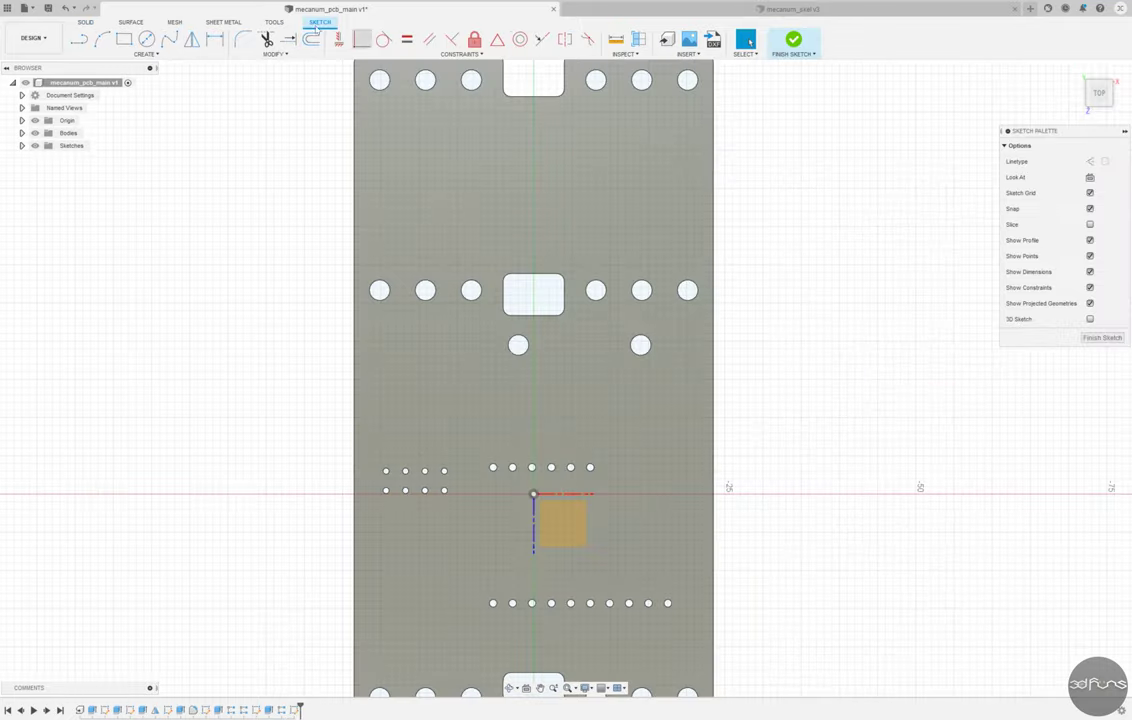
{"action": "key", "text": "d"}
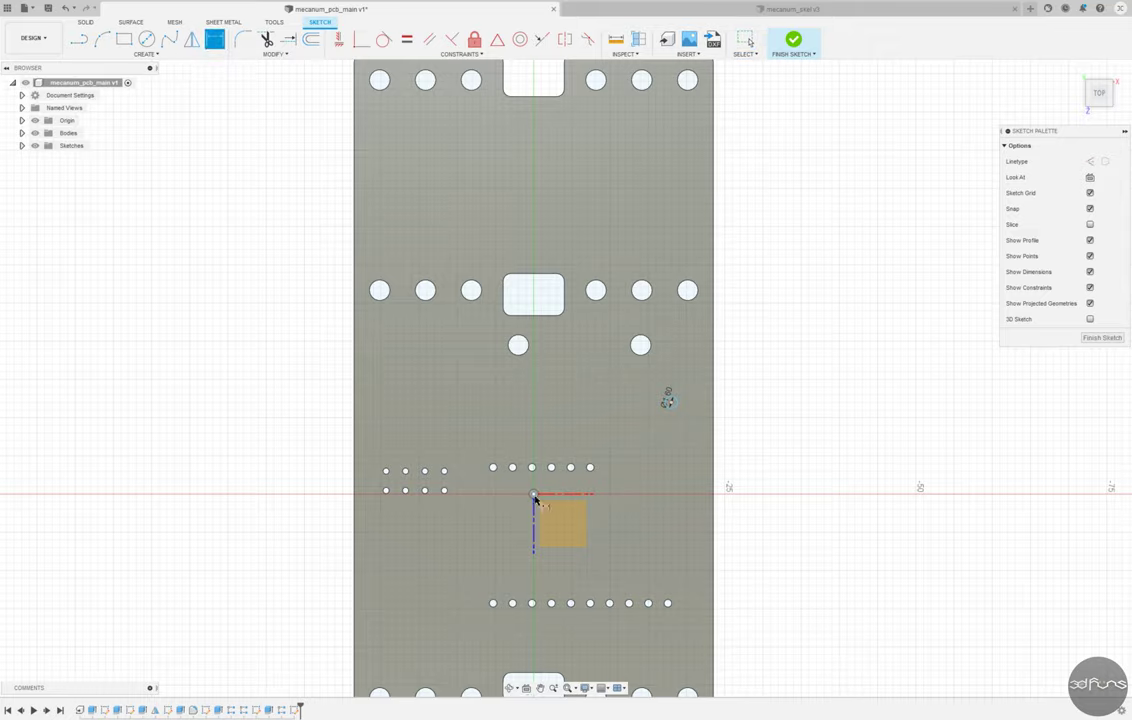
{"action": "left_click", "coordinate": [668, 398]}
{"action": "left_click", "coordinate": [752, 440]}
{"action": "key", "text": "Return"}
{"action": "left_click", "coordinate": [680, 448]}
{"action": "left_click", "coordinate": [533, 420]}
{"action": "left_click", "coordinate": [600, 378]}
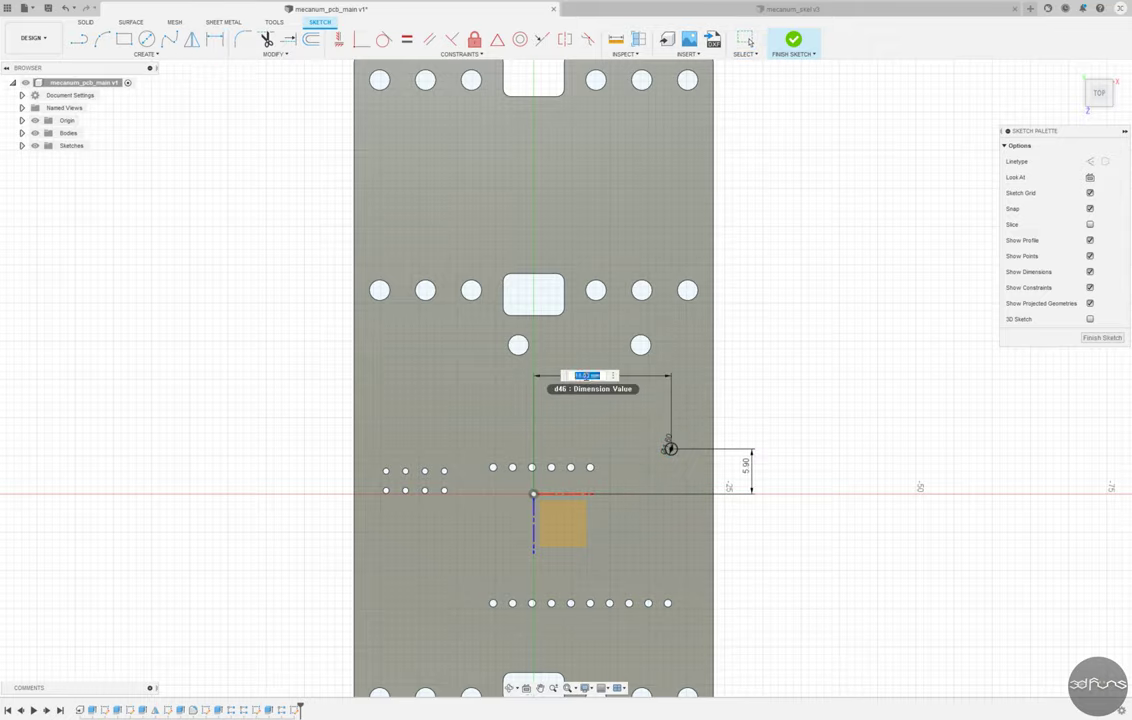
{"action": "key", "text": "Return"}
{"action": "left_click", "coordinate": [790, 45]}
Step: Add a hole at the dimensioned point
{"action": "key", "text": "h"}
{"action": "scroll", "coordinate": [801, 298], "scroll_direction": "up", "scroll_amount": 5}
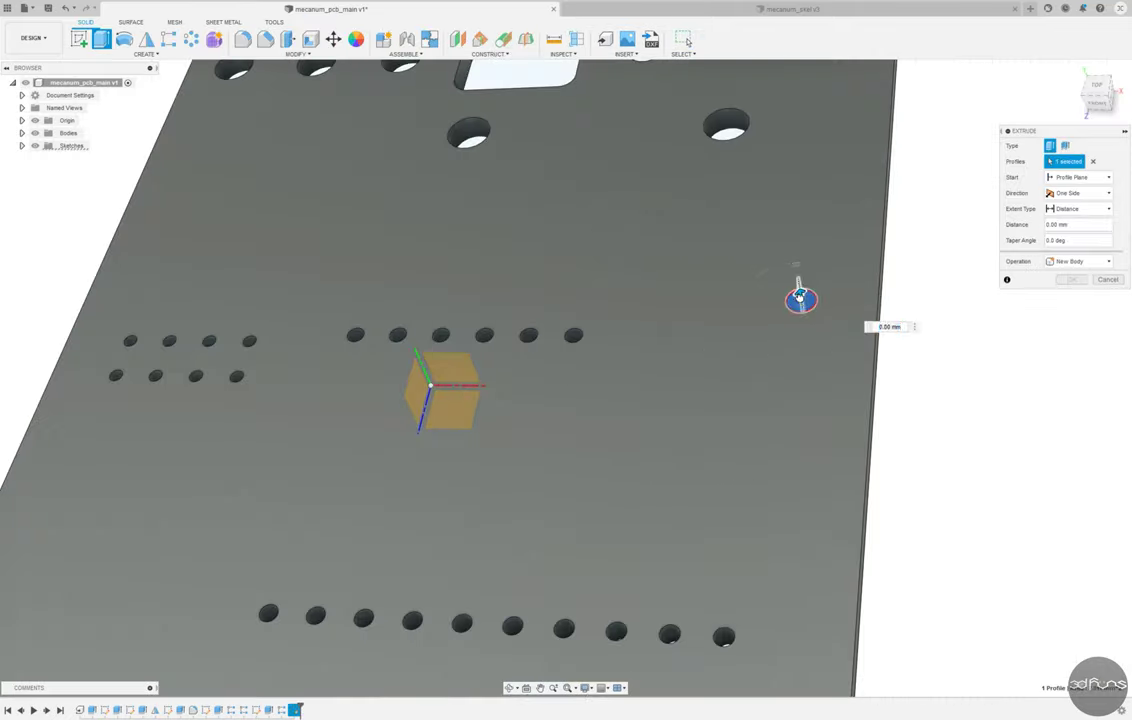
{"action": "left_click", "coordinate": [801, 298]}
{"action": "key", "text": "Return"}
Step: Sketch a column of three small circles on the plate, placed 18 from the origin
{"action": "left_click", "coordinate": [78, 40]}
{"action": "left_click", "coordinate": [712, 288]}
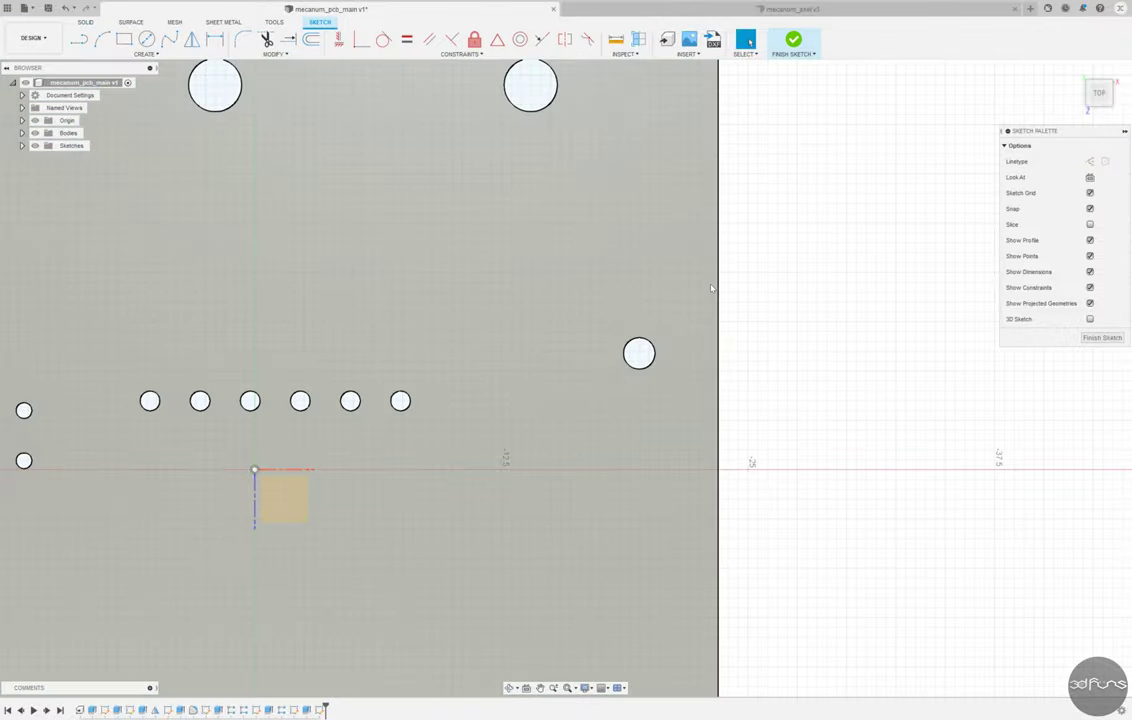
{"action": "key", "text": "c"}
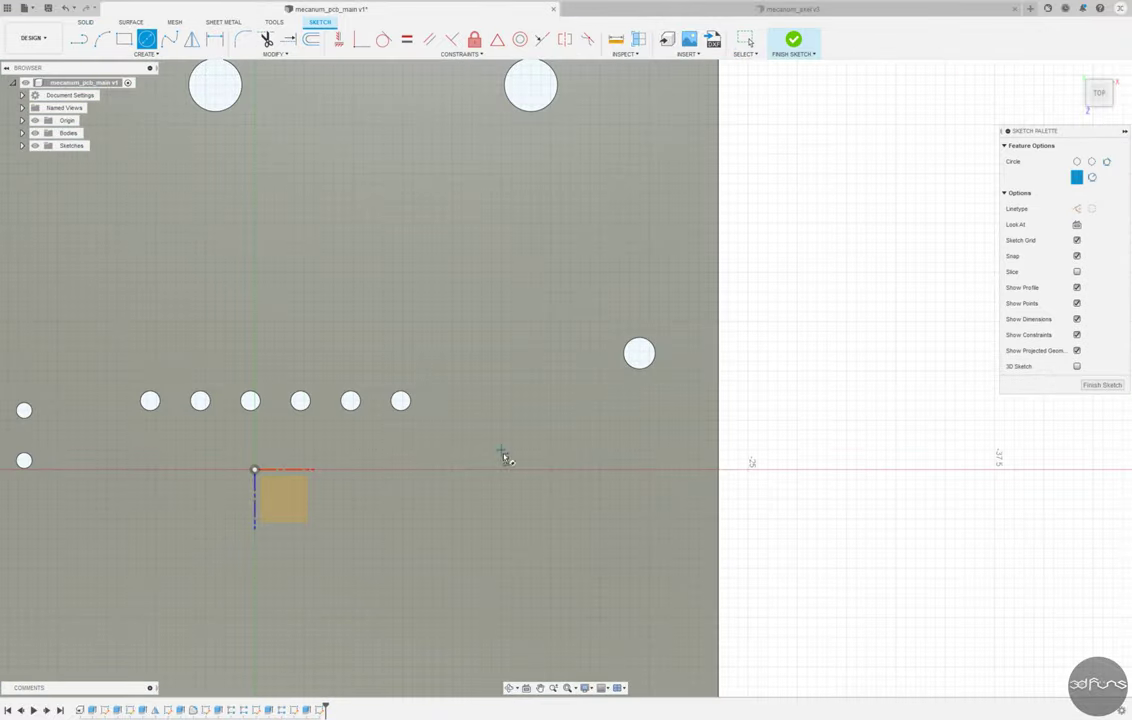
{"action": "scroll", "coordinate": [510, 465], "scroll_direction": "up", "scroll_amount": 2}
{"action": "scroll", "coordinate": [536, 604], "scroll_direction": "down", "scroll_amount": 3}
{"action": "scroll", "coordinate": [543, 397], "scroll_direction": "up", "scroll_amount": 3}
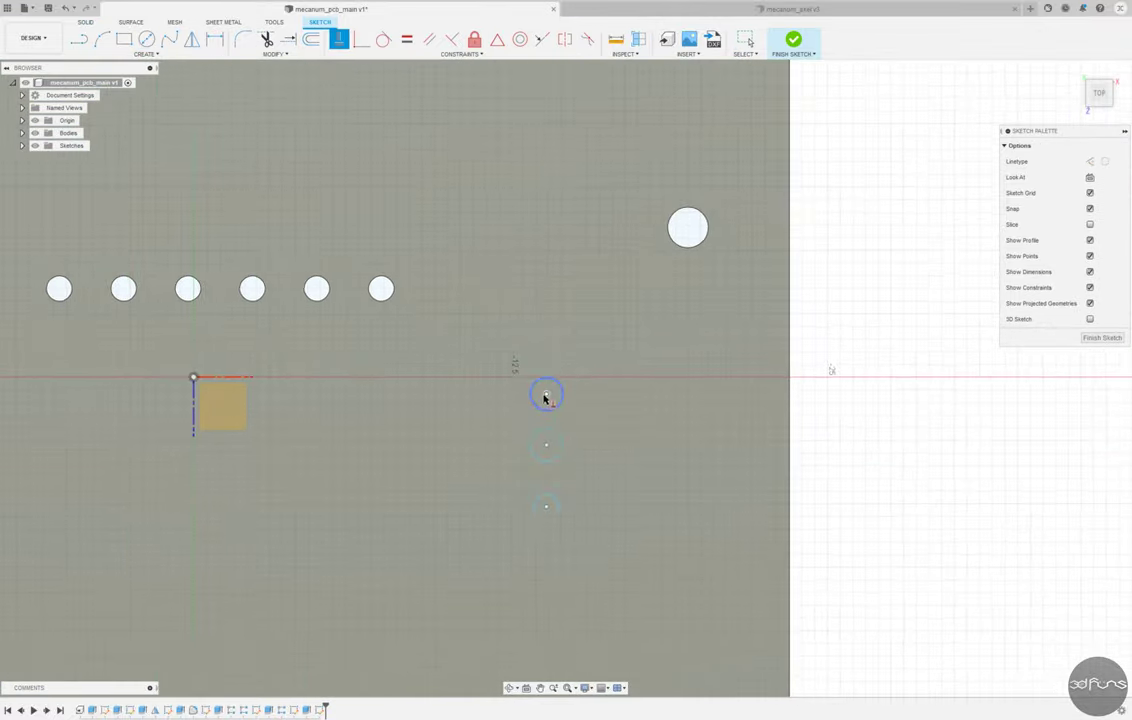
{"action": "left_click", "coordinate": [546, 507]}
{"action": "left_click", "coordinate": [546, 394]}
{"action": "left_click", "coordinate": [405, 238]}
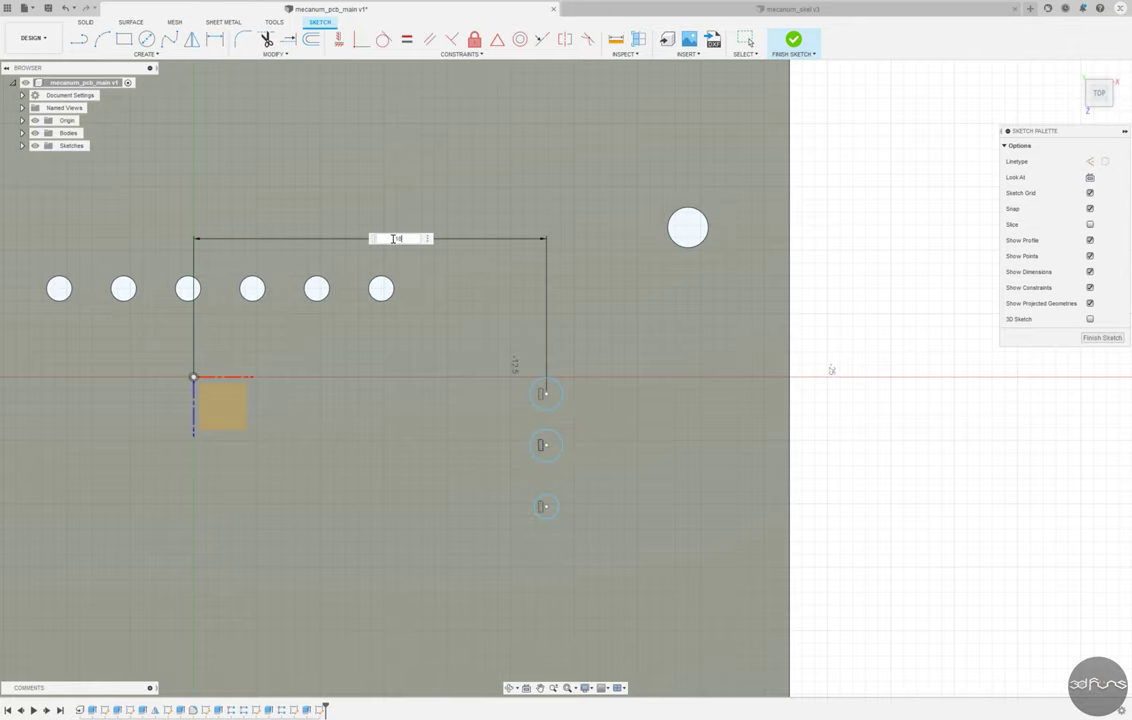
{"action": "type", "text": "18"}
{"action": "key", "text": "Return"}
{"action": "left_click", "coordinate": [668, 397]}
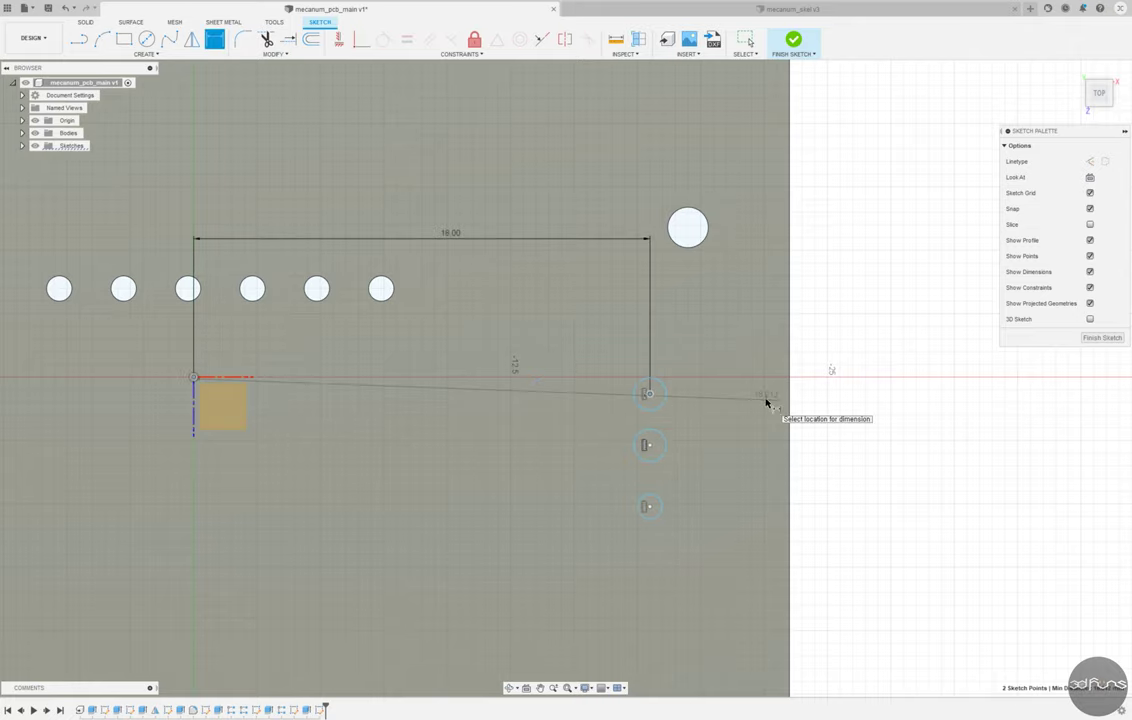
{"action": "key", "text": "Escape"}
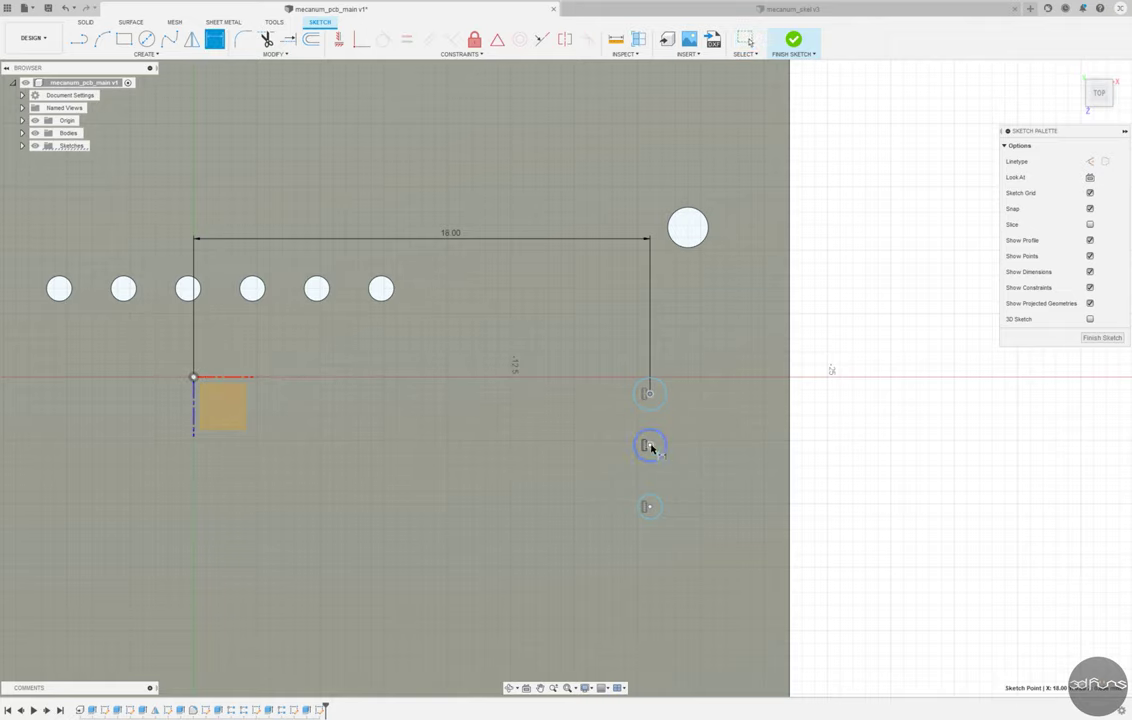
Step: Space the three circles 2.00 apart and set the column's vertical offset to 4.50
{"action": "left_click", "coordinate": [650, 446]}
{"action": "left_click", "coordinate": [708, 440]}
{"action": "left_click", "coordinate": [650, 446]}
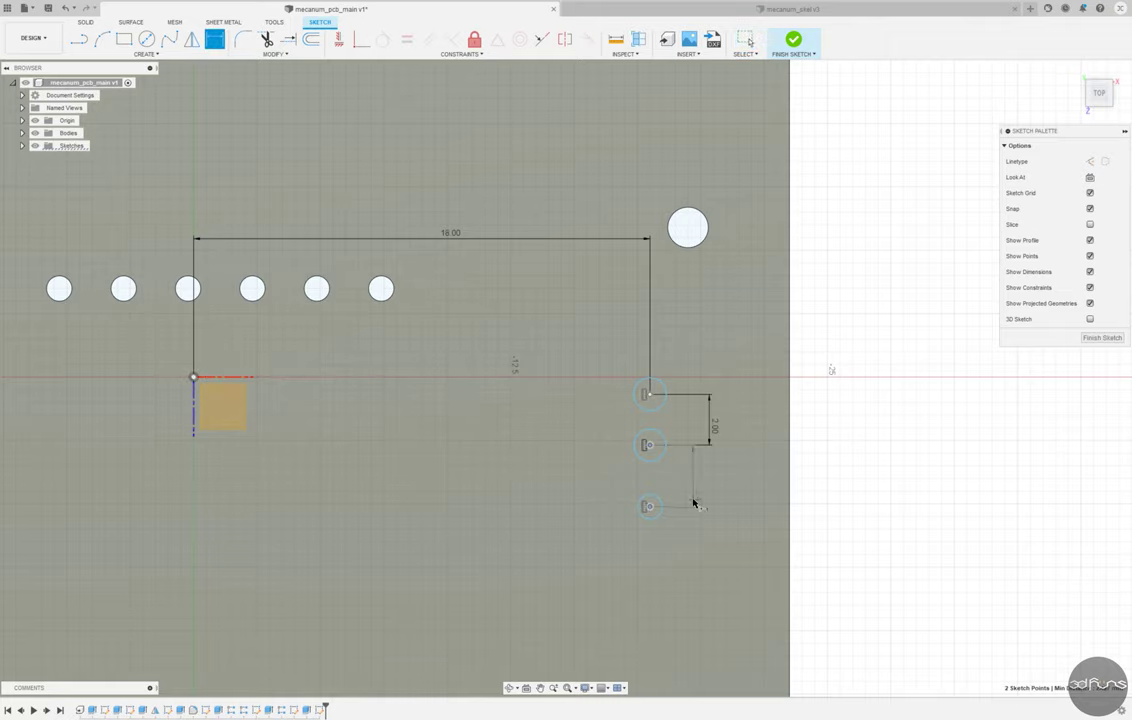
{"action": "left_click", "coordinate": [650, 496]}
{"action": "left_click", "coordinate": [712, 470]}
{"action": "left_click", "coordinate": [770, 440]}
{"action": "type", "text": "4.5"}
{"action": "key", "text": "Return"}
{"action": "left_click", "coordinate": [406, 38]}
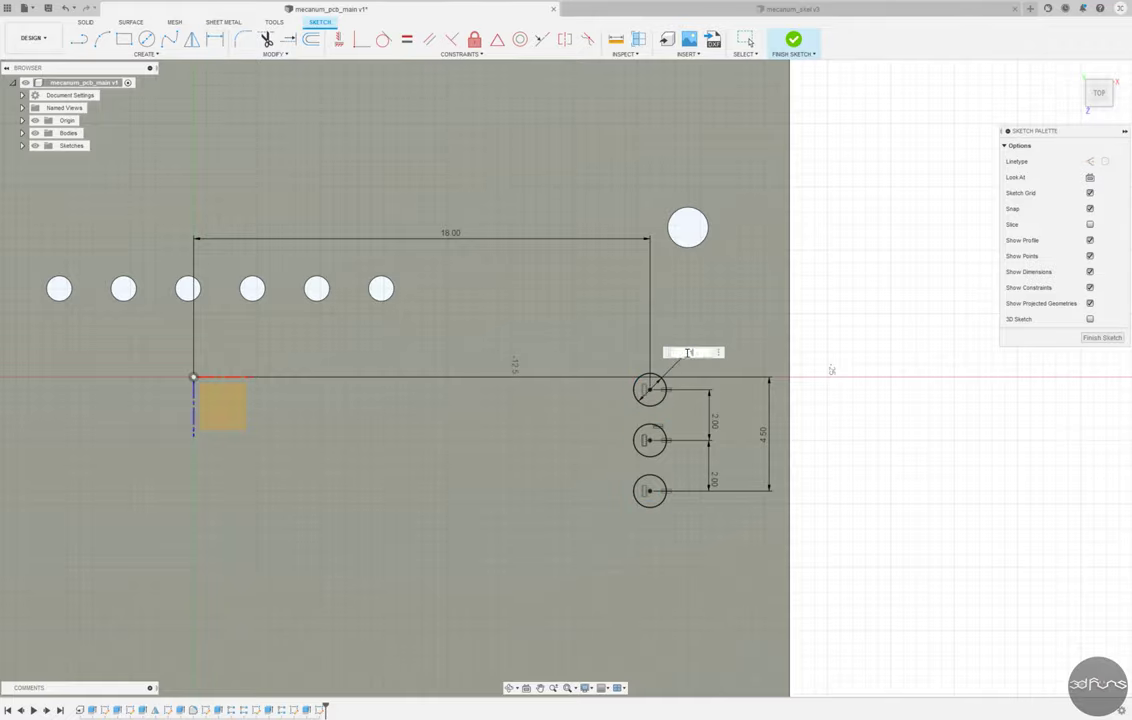
Step: Extrude-cut the three circles through the plate to make the pin holes
{"action": "key", "text": "e"}
{"action": "left_click", "coordinate": [767, 371]}
{"action": "left_click", "coordinate": [760, 425]}
{"action": "left_click", "coordinate": [754, 481]}
{"action": "left_click_drag", "start_coordinate": [763, 330], "coordinate": [805, 543]}
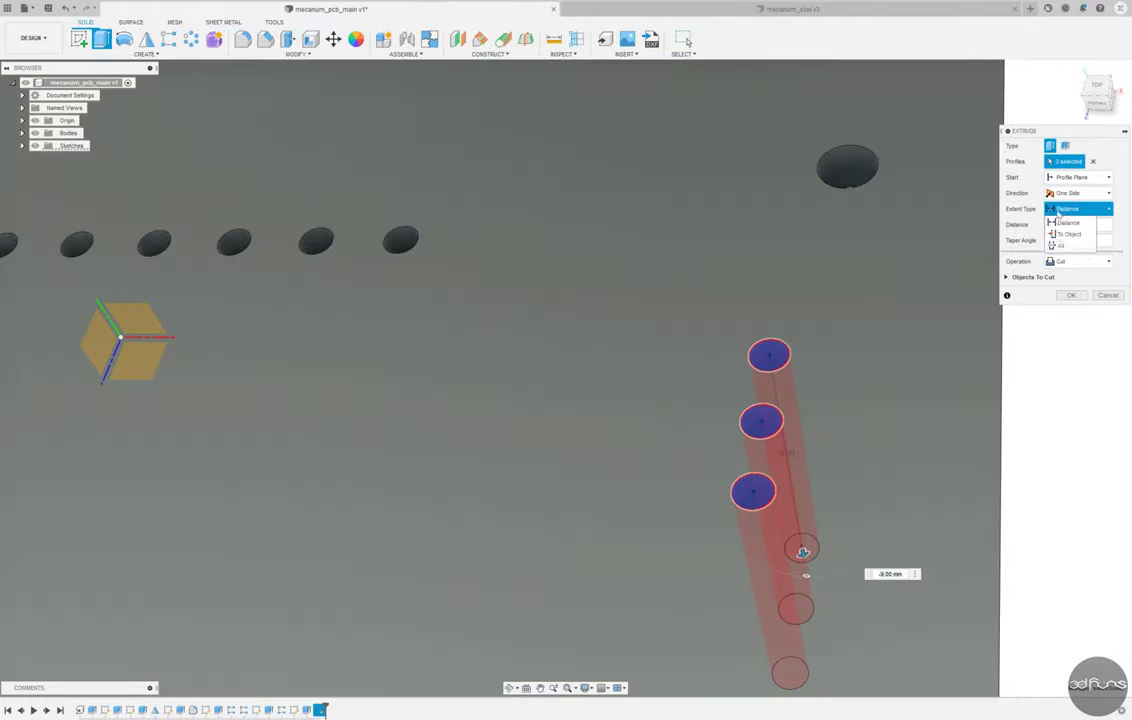
{"action": "key", "text": "Return"}
{"action": "scroll", "coordinate": [429, 316], "scroll_direction": "down", "scroll_amount": 5}
{"action": "middle_click_drag", "start_coordinate": [429, 316], "coordinate": [254, 131], "text": "shift"}
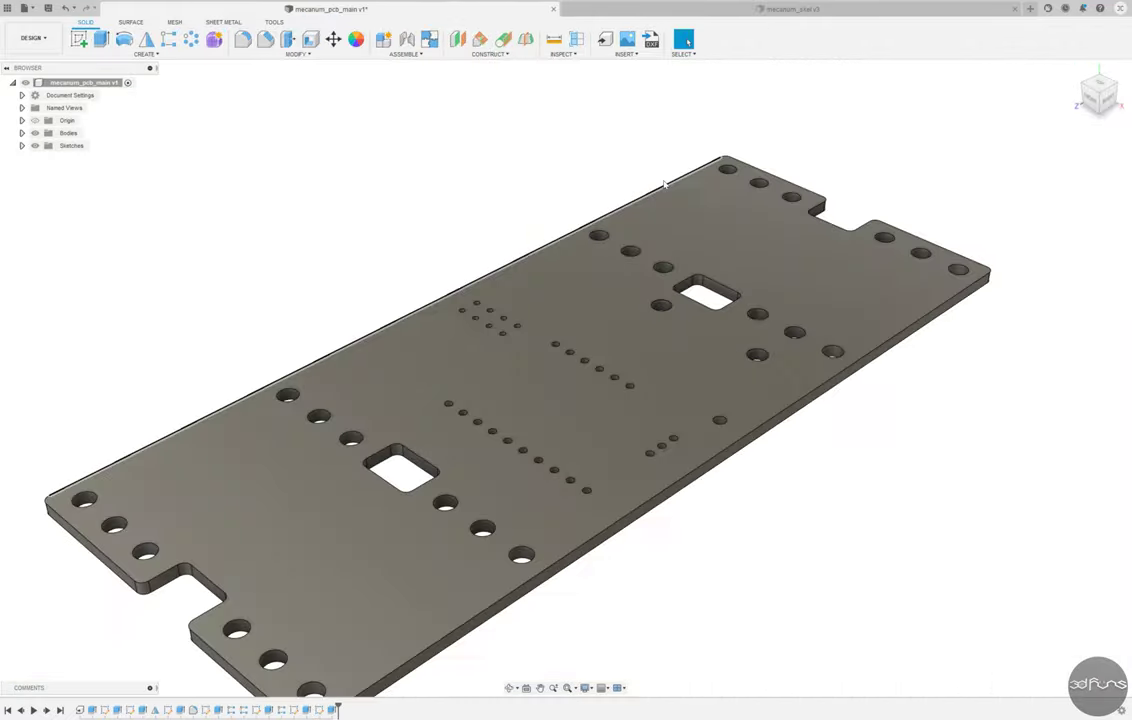
Step: Apply Paint - Metal Flake (Green) from the Appearance library to the plate body
{"action": "left_click", "coordinate": [357, 41]}
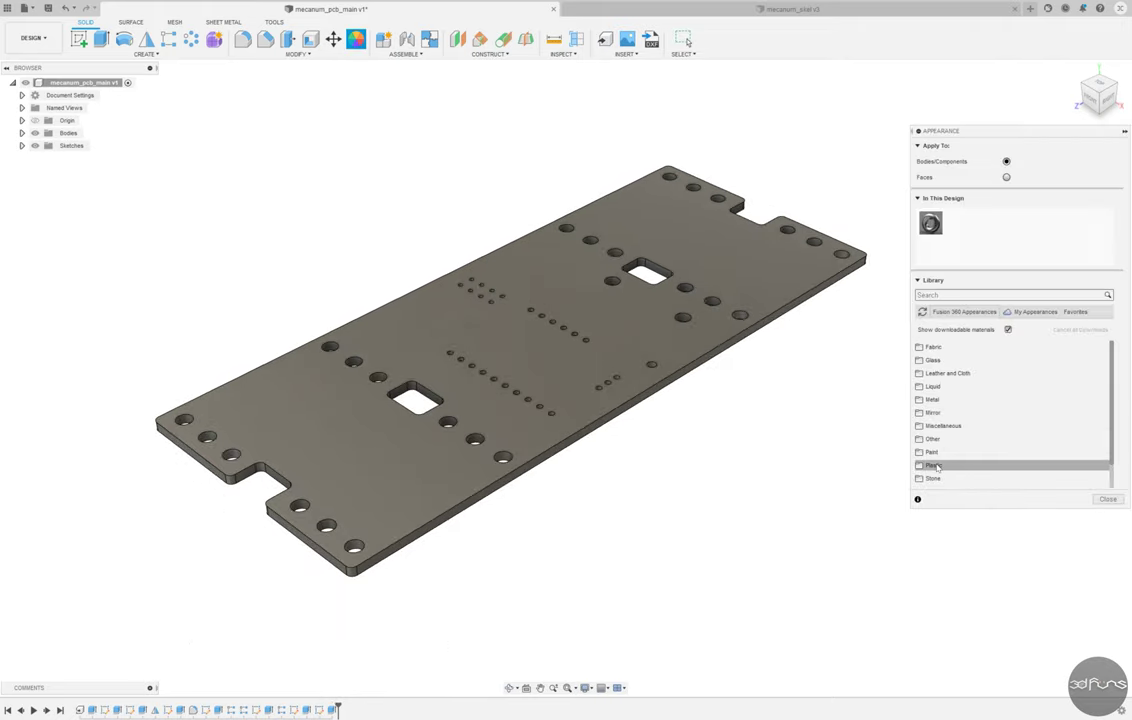
{"action": "left_click", "coordinate": [980, 462]}
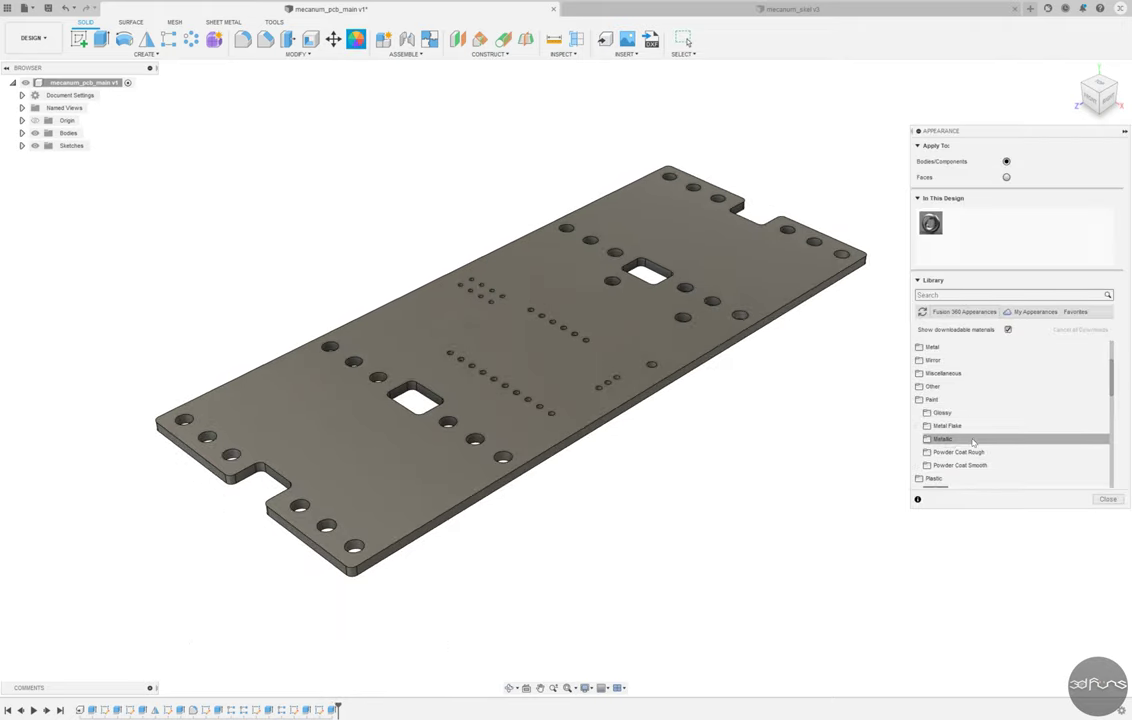
{"action": "left_click", "coordinate": [960, 435]}
{"action": "left_click_drag", "start_coordinate": [985, 410], "coordinate": [700, 330]}
{"action": "scroll", "coordinate": [1011, 462], "scroll_direction": "up", "scroll_amount": 3}
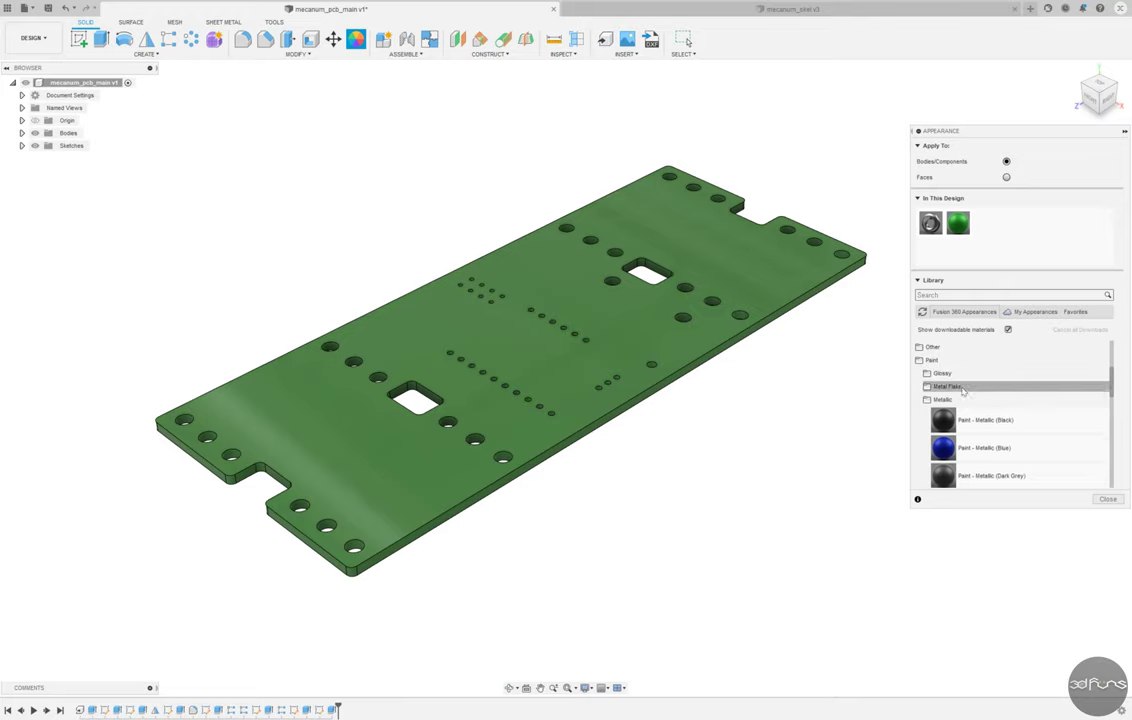
{"action": "left_click", "coordinate": [960, 384]}
{"action": "left_click_drag", "start_coordinate": [968, 432], "coordinate": [757, 420]}
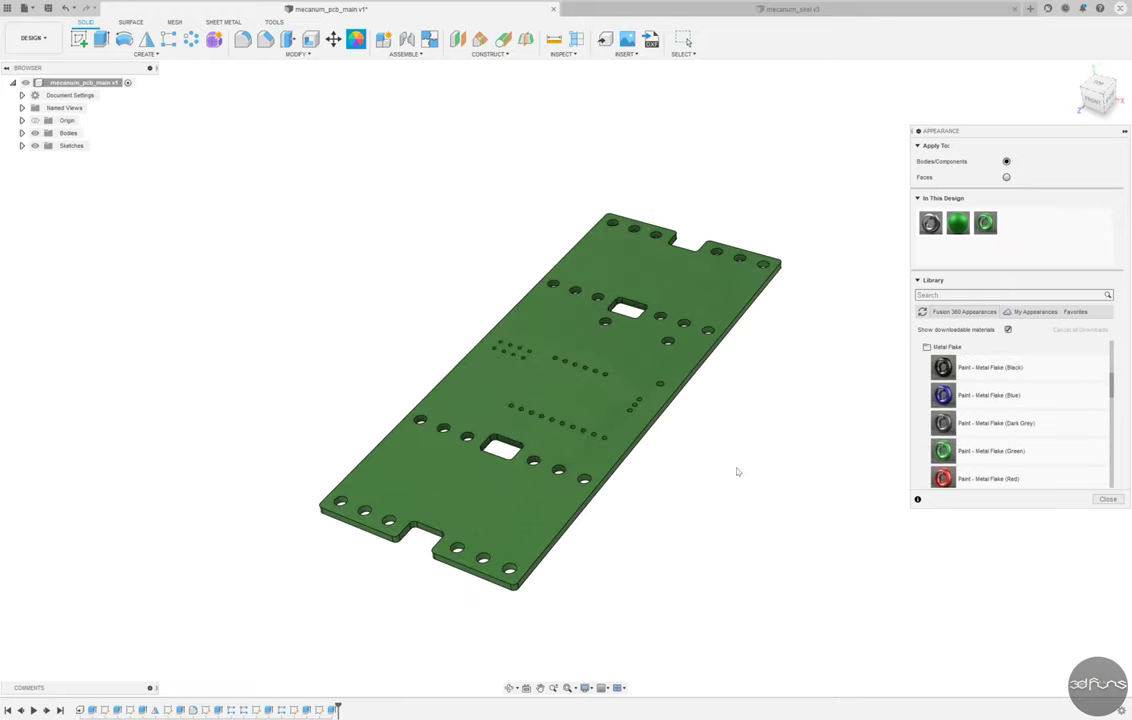
{"action": "key", "text": "Escape"}
{"action": "scroll", "coordinate": [649, 184], "scroll_direction": "down", "scroll_amount": 5}
{"action": "middle_click_drag", "start_coordinate": [649, 184], "coordinate": [491, 388], "text": "shift"}
{"action": "scroll", "coordinate": [491, 388], "scroll_direction": "up", "scroll_amount": 5}
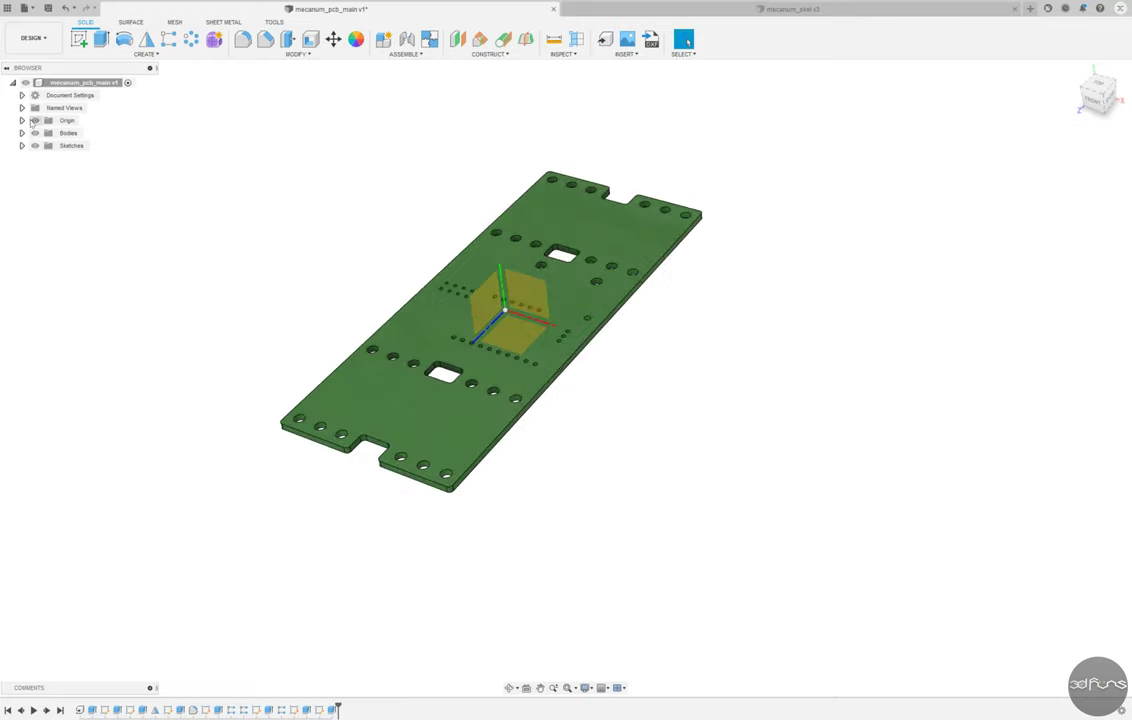